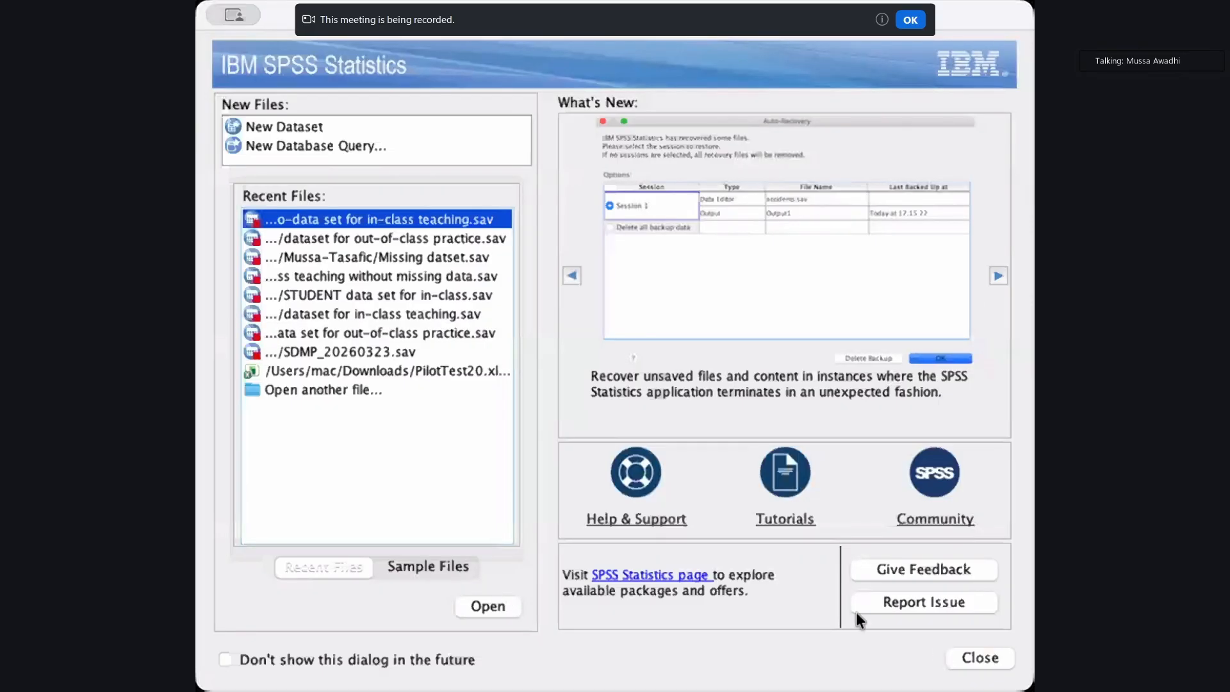
Dismiss the welcome dialog and look over the Data View and Variable View of the empty dataset
click(981, 658)
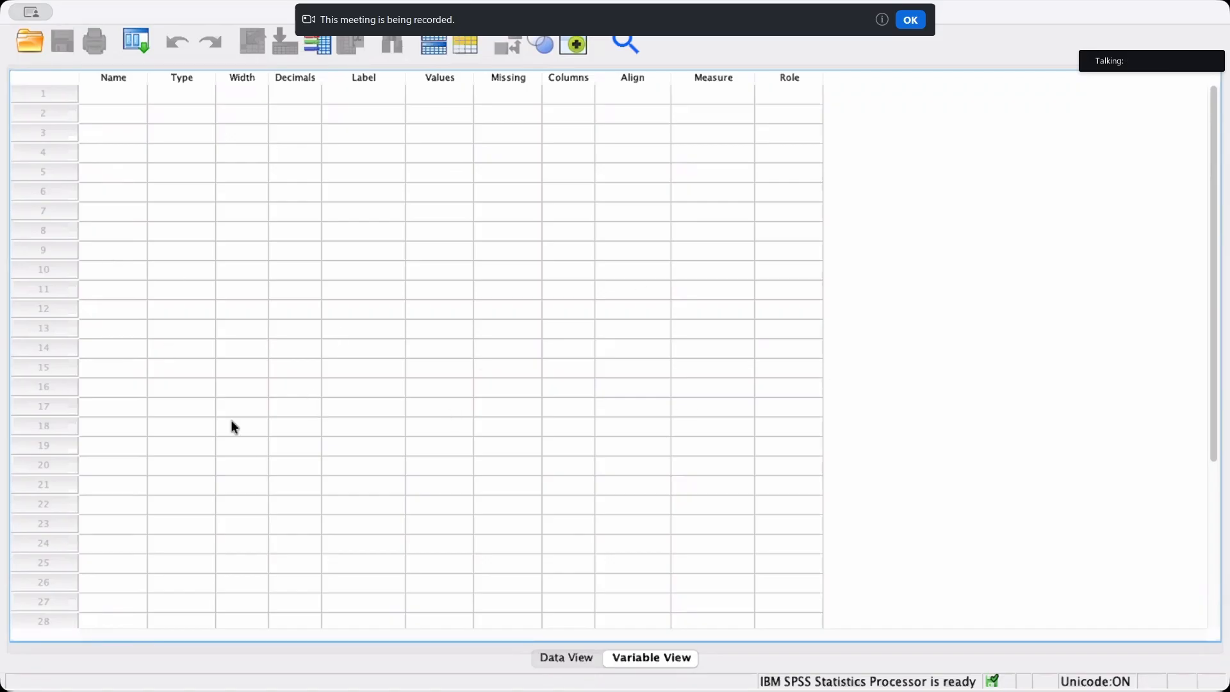
click(584, 658)
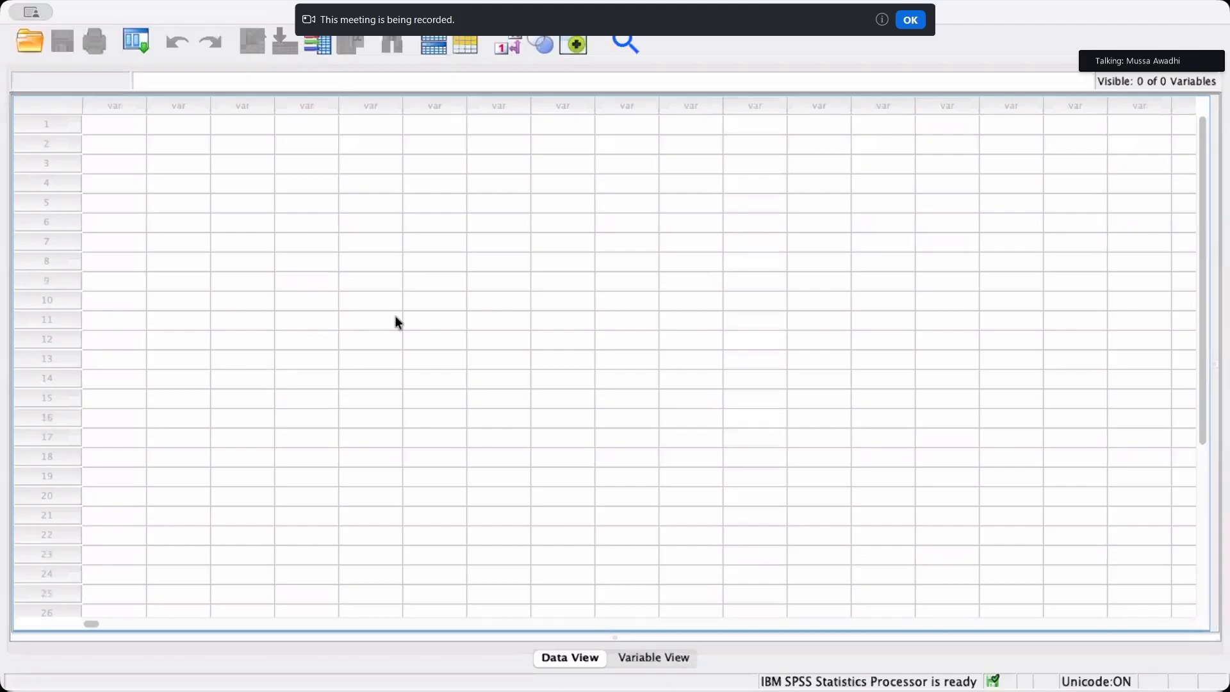
click(362, 126)
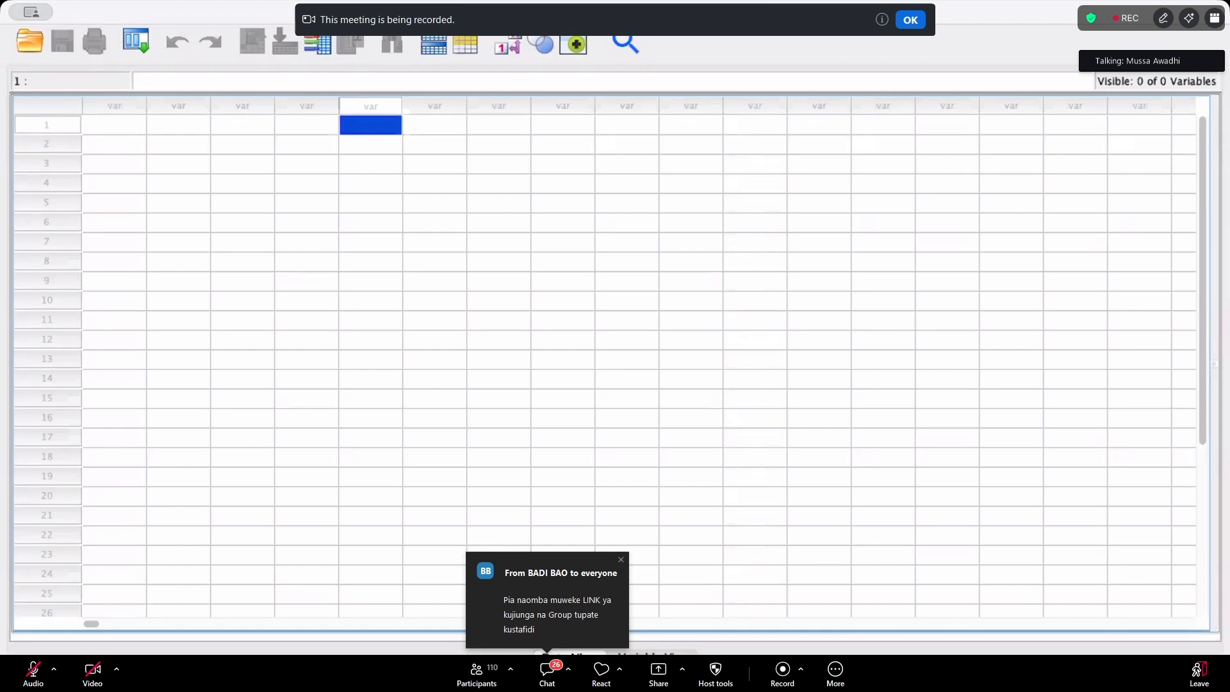
click(647, 653)
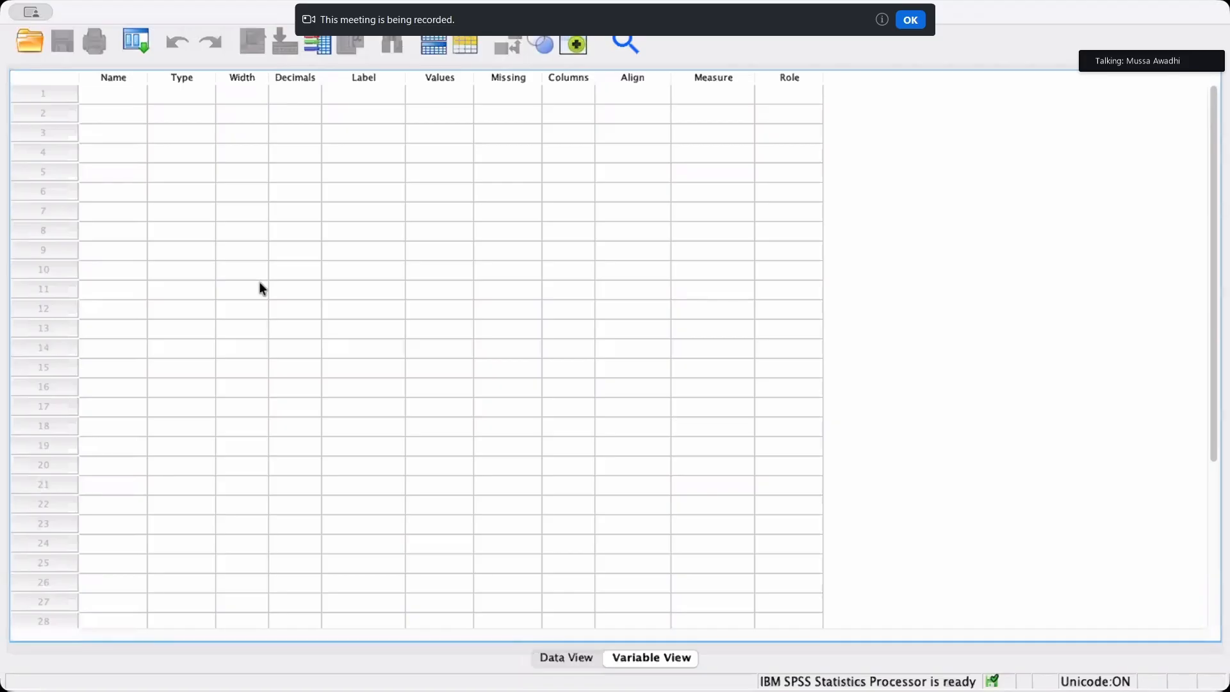
click(556, 659)
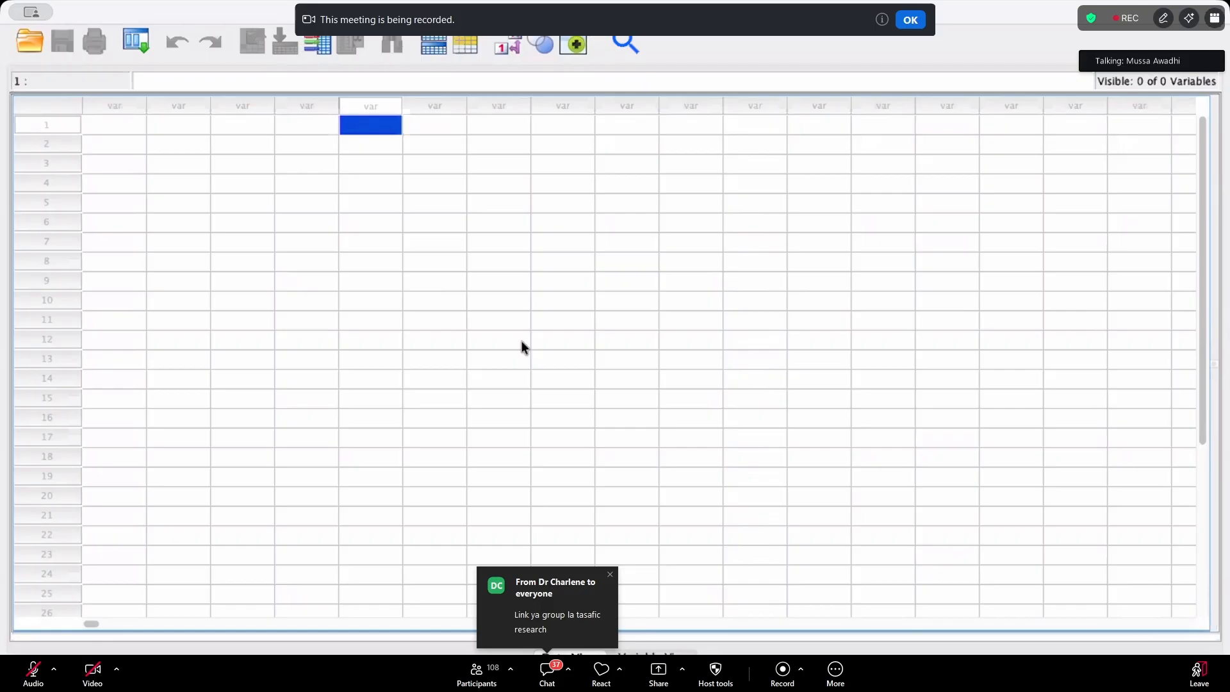
key(super+o)
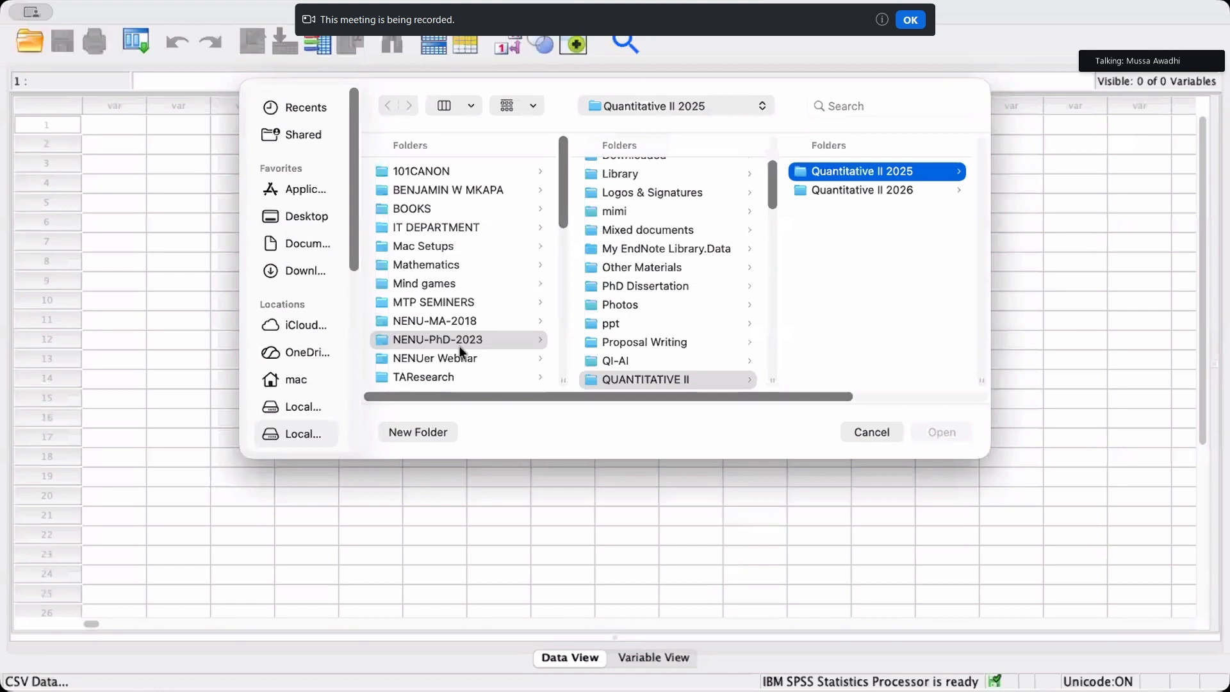
scroll(461, 350, down, 1)
scroll(665, 336, down, 1)
scroll(664, 336, down, 1)
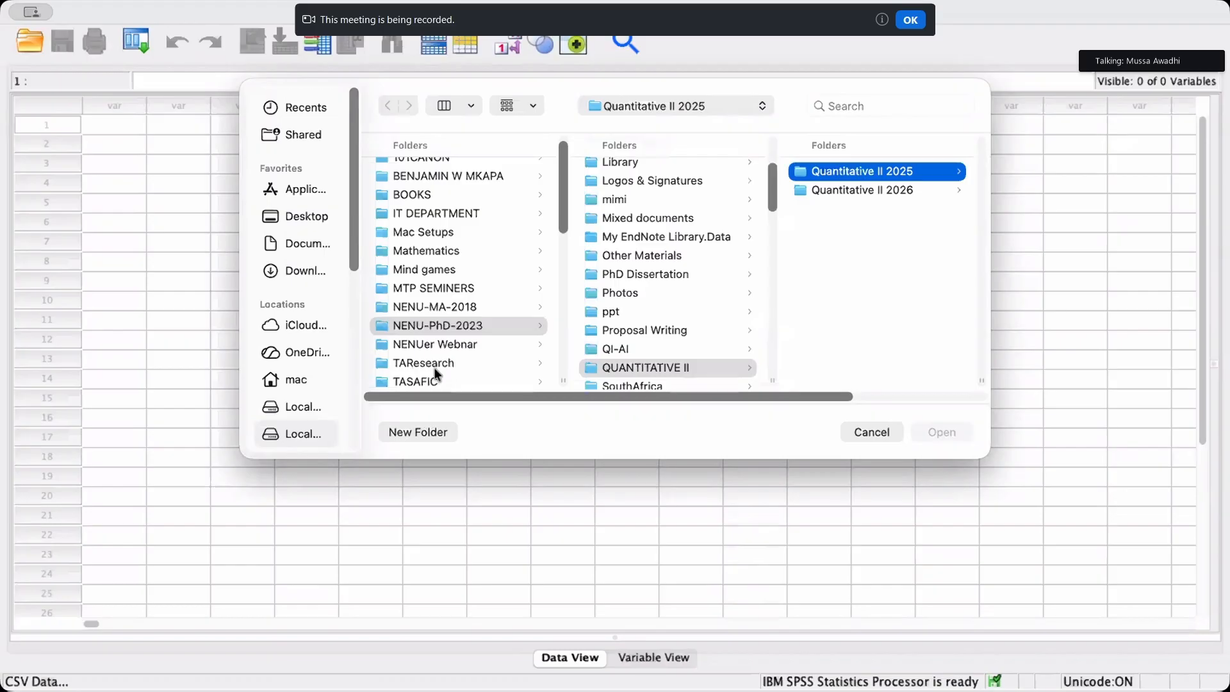
scroll(417, 238, down, 1)
scroll(450, 246, down, 1)
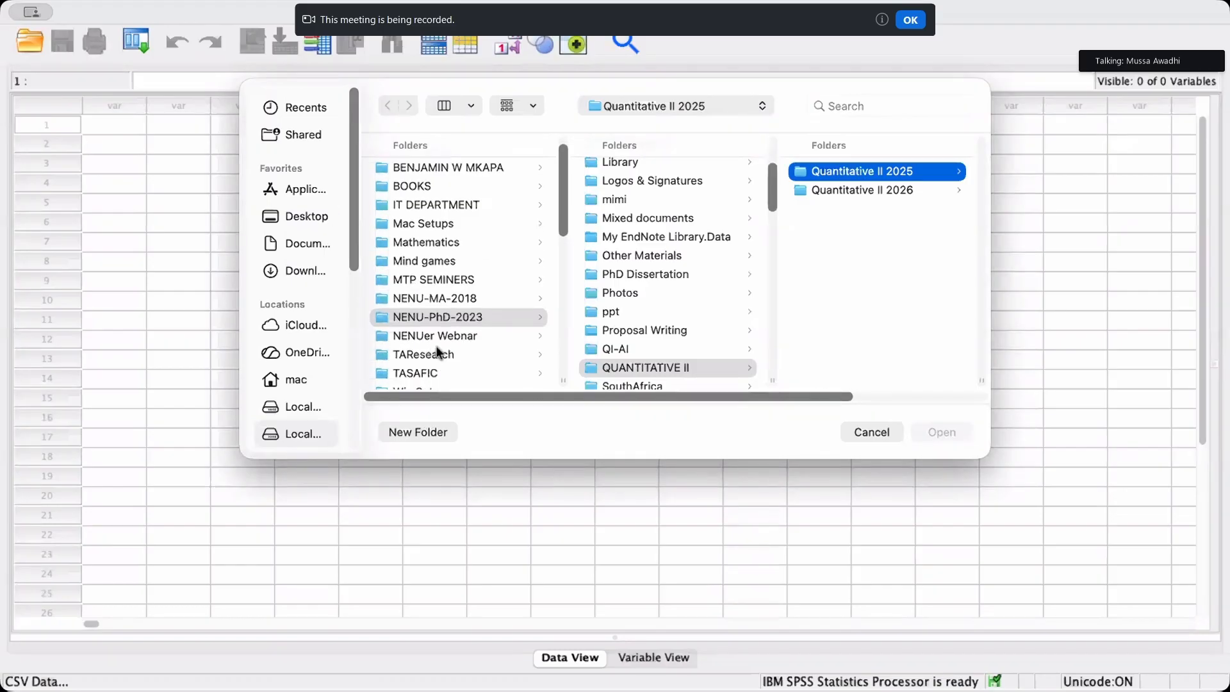
click(307, 216)
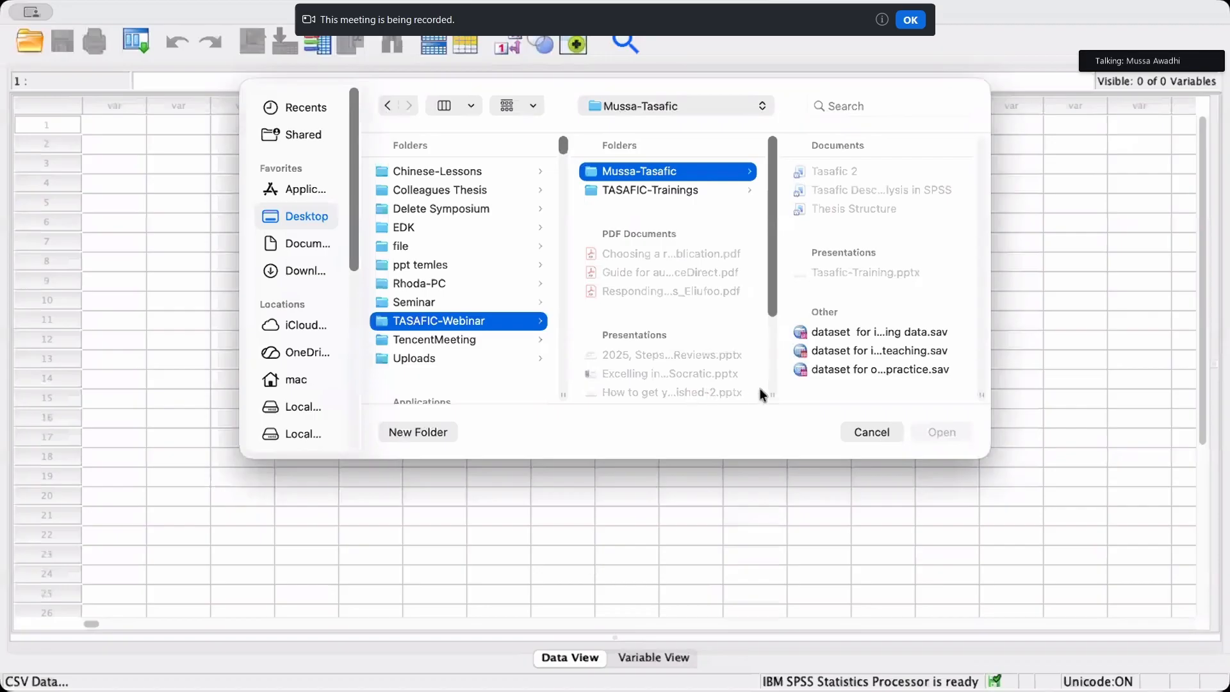
key(Escape)
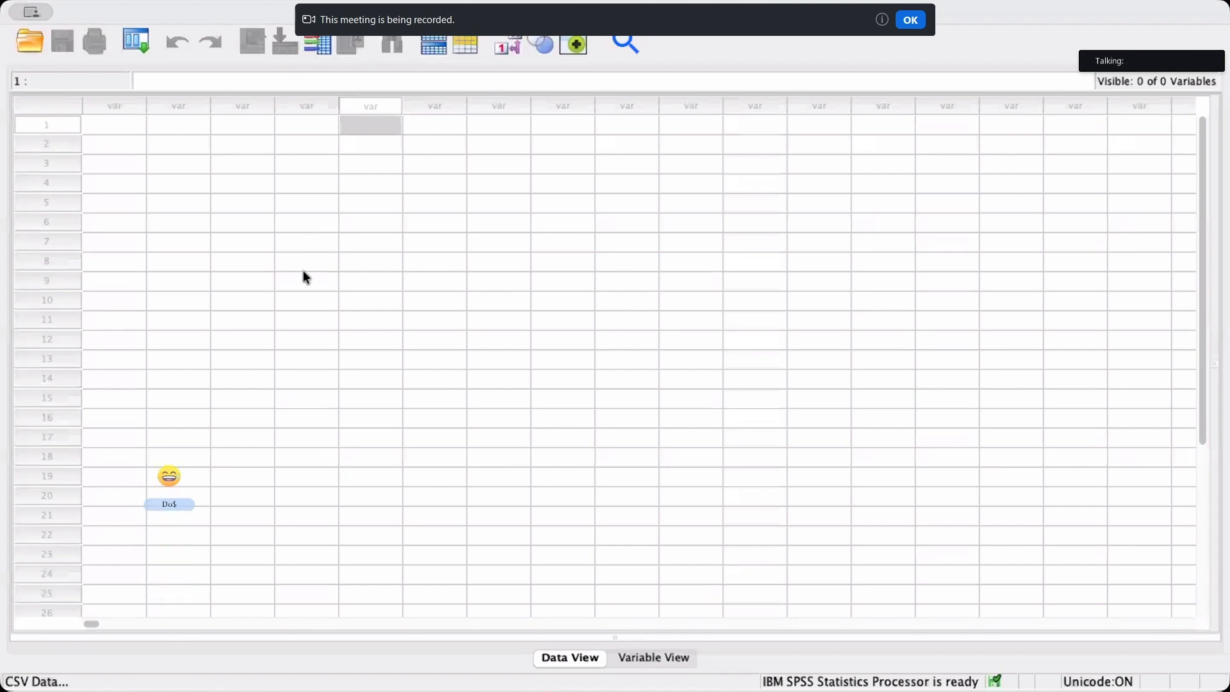
Open the data file Missing datset.sav from the Downloads folder, grouping the folder's files by date to find it
key(super+o)
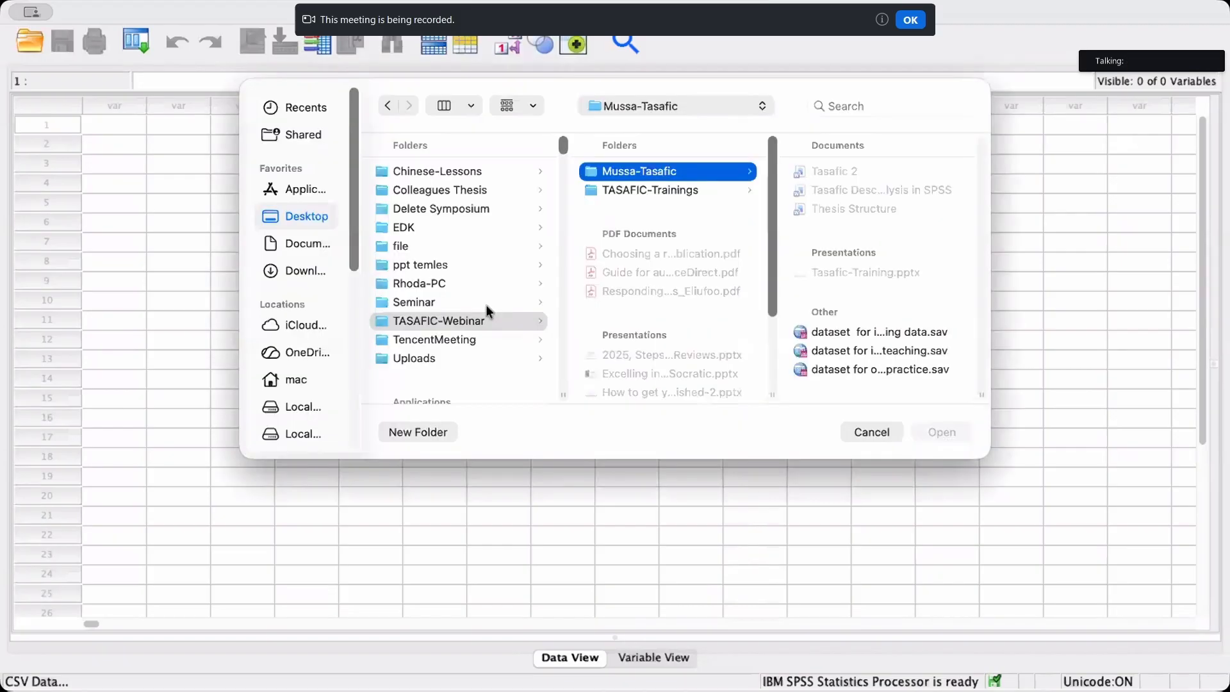
key(alt+super+l)
scroll(487, 306, down, 10)
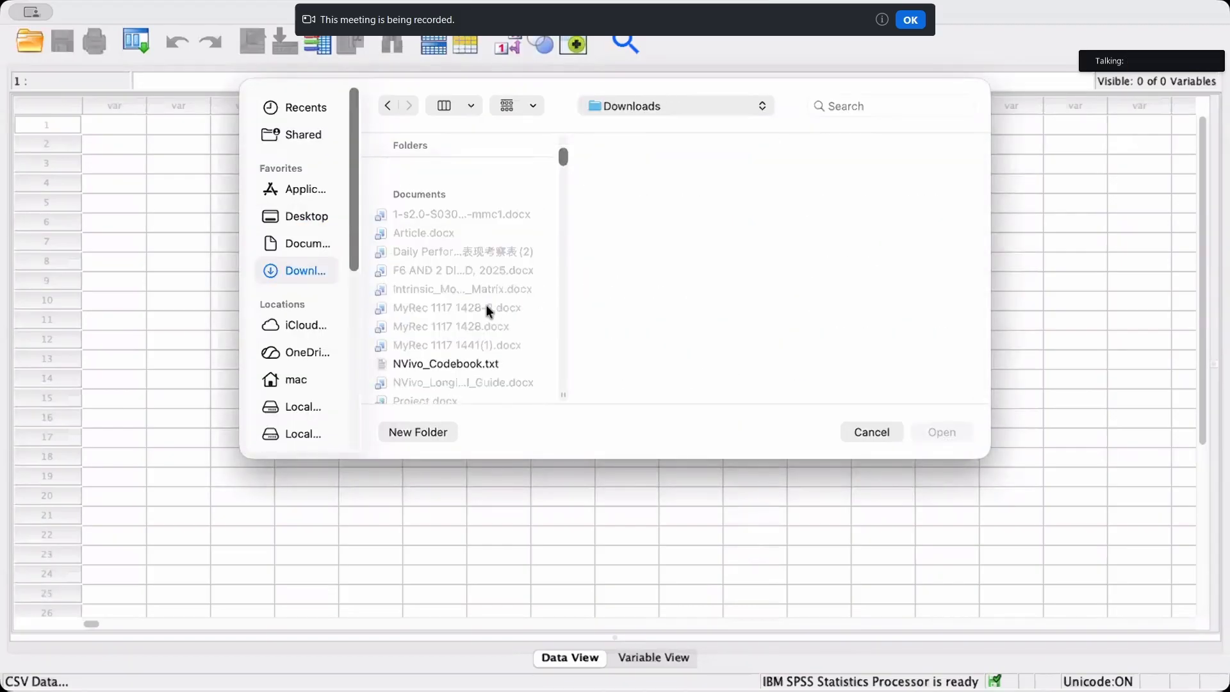
scroll(537, 254, down, 10)
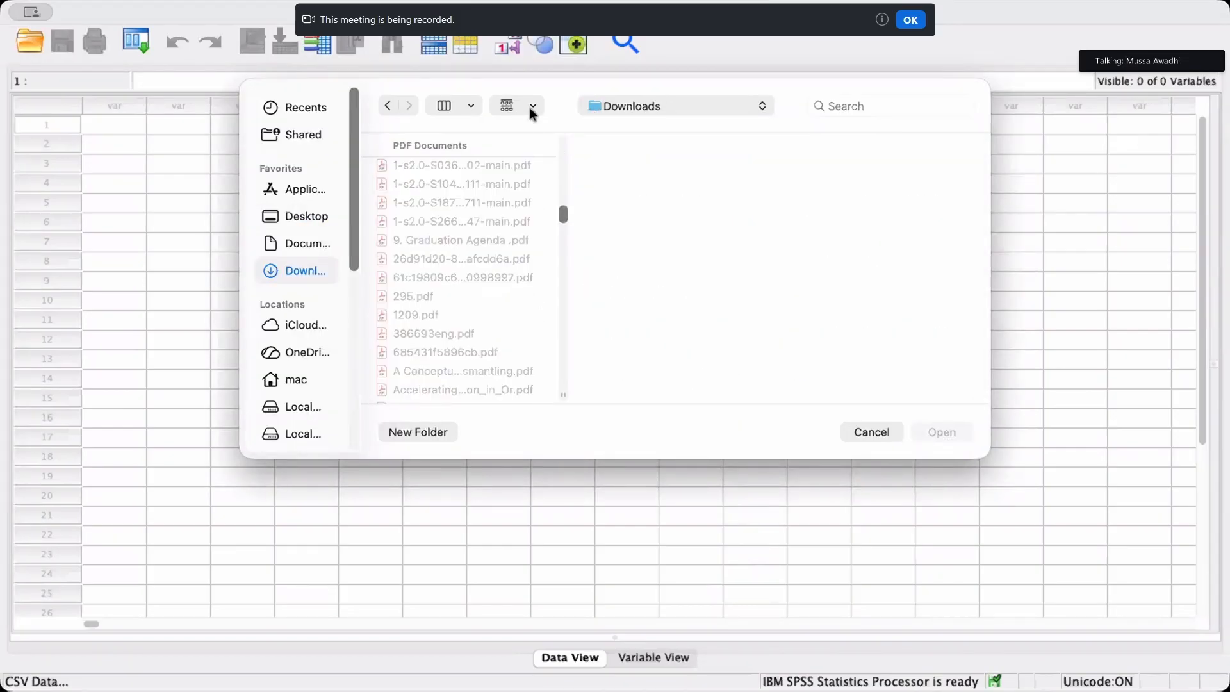
click(531, 109)
click(528, 179)
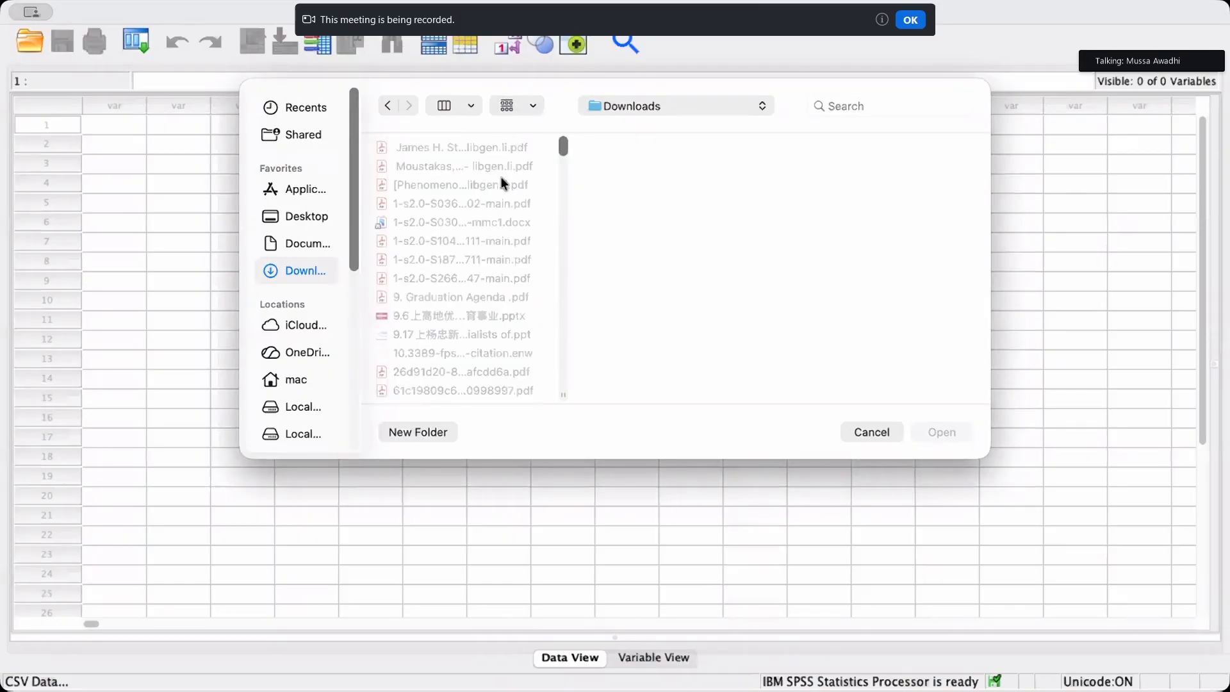
click(535, 107)
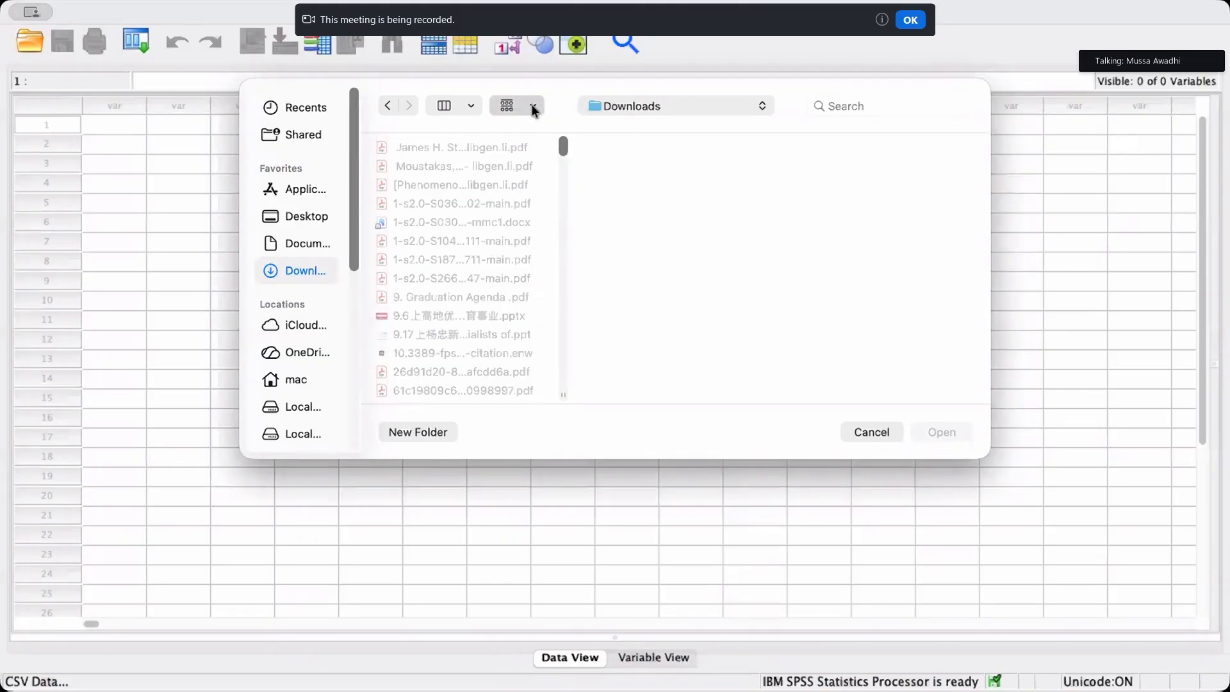
click(563, 225)
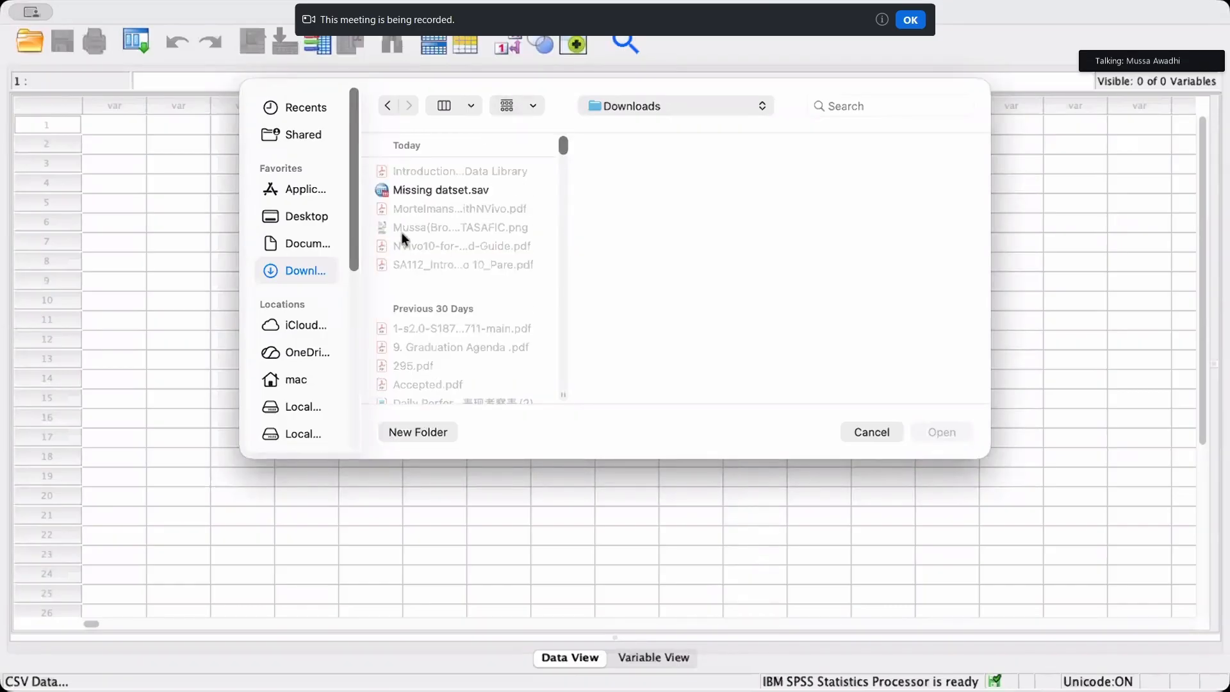
click(444, 191)
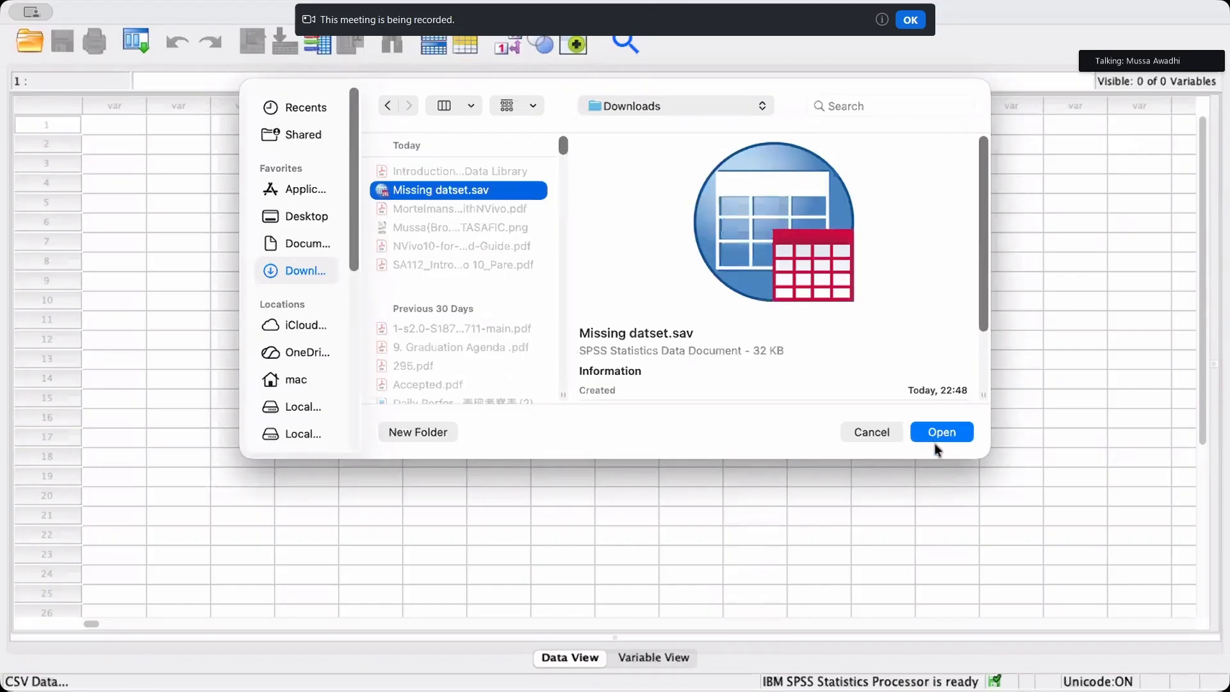
click(936, 442)
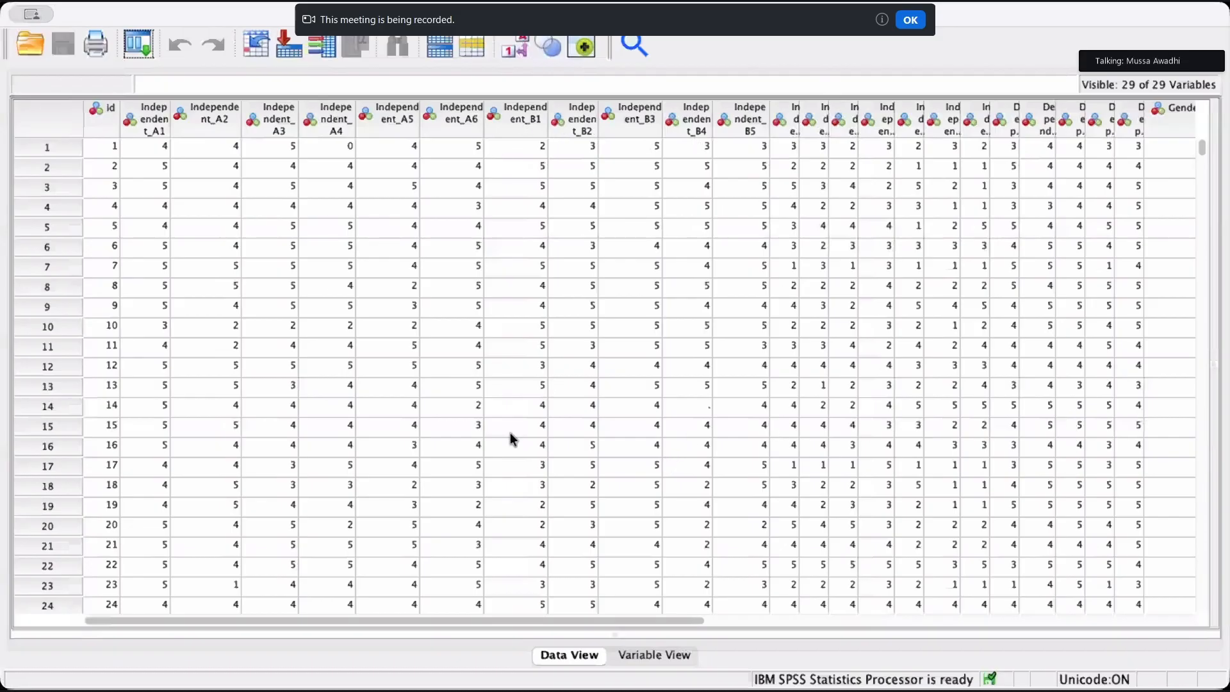
scroll(560, 403, down, 1)
scroll(631, 459, up, 1)
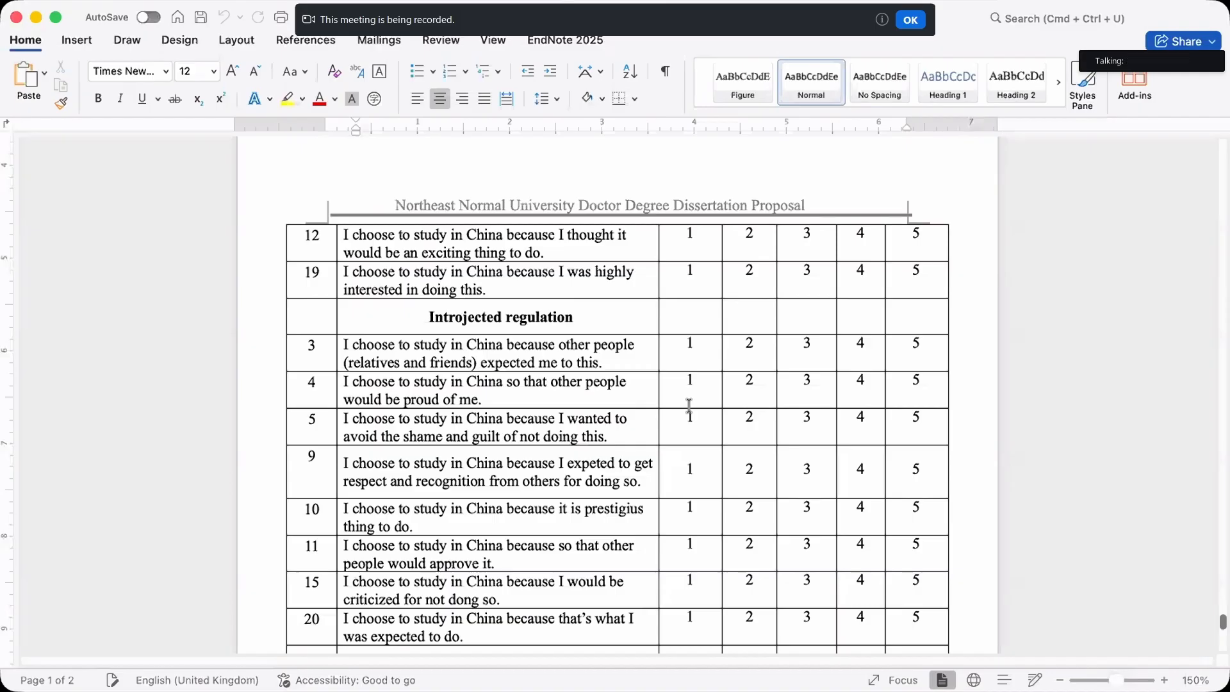
In Microsoft Word, go back to the start of the Appendix D questionnaire and review its Part One demographic questions
scroll(689, 406, up, 5)
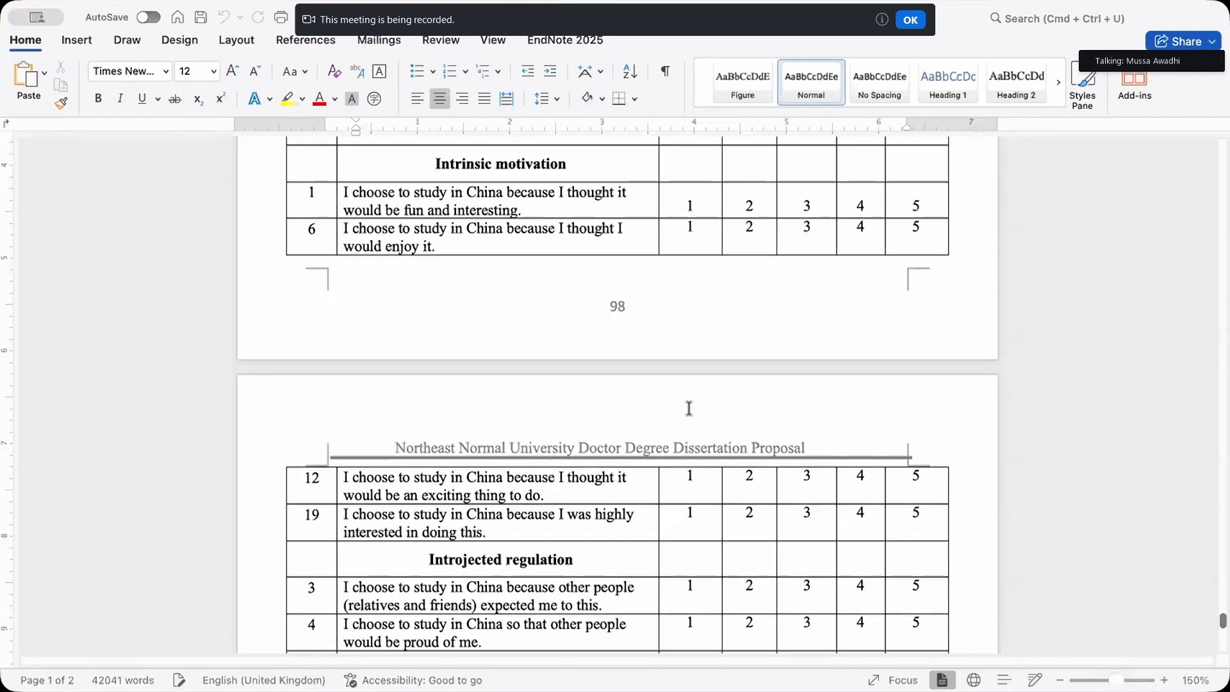
scroll(689, 408, up, 5)
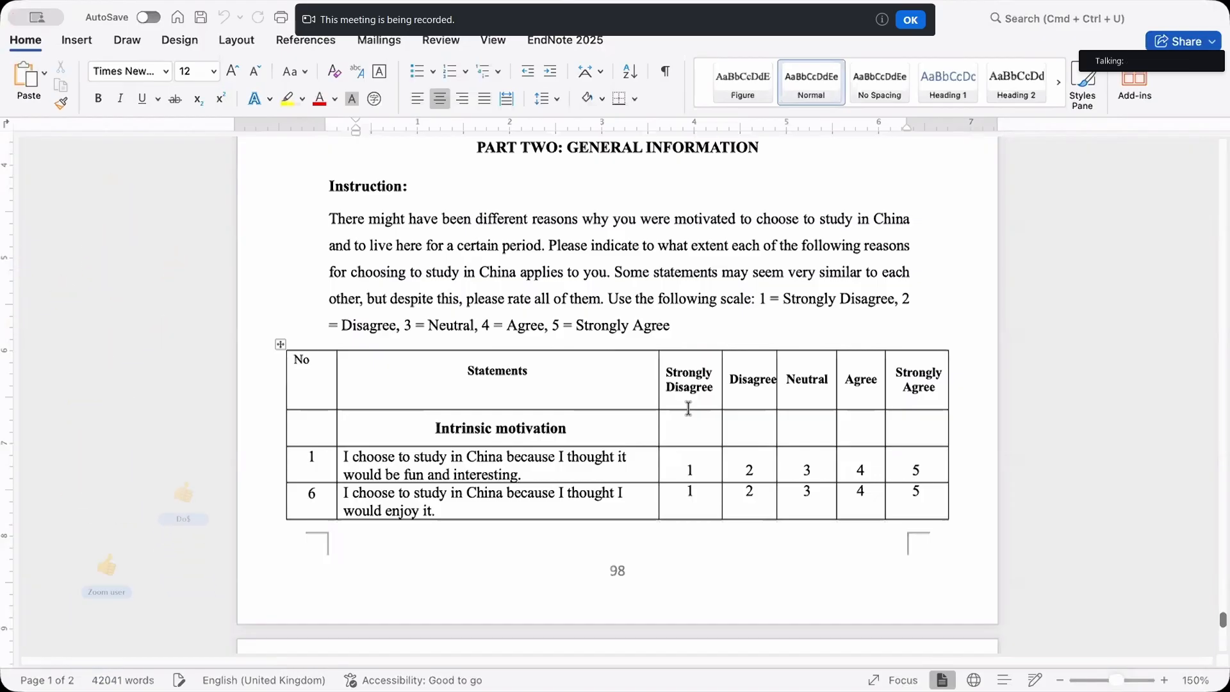
scroll(689, 408, up, 3)
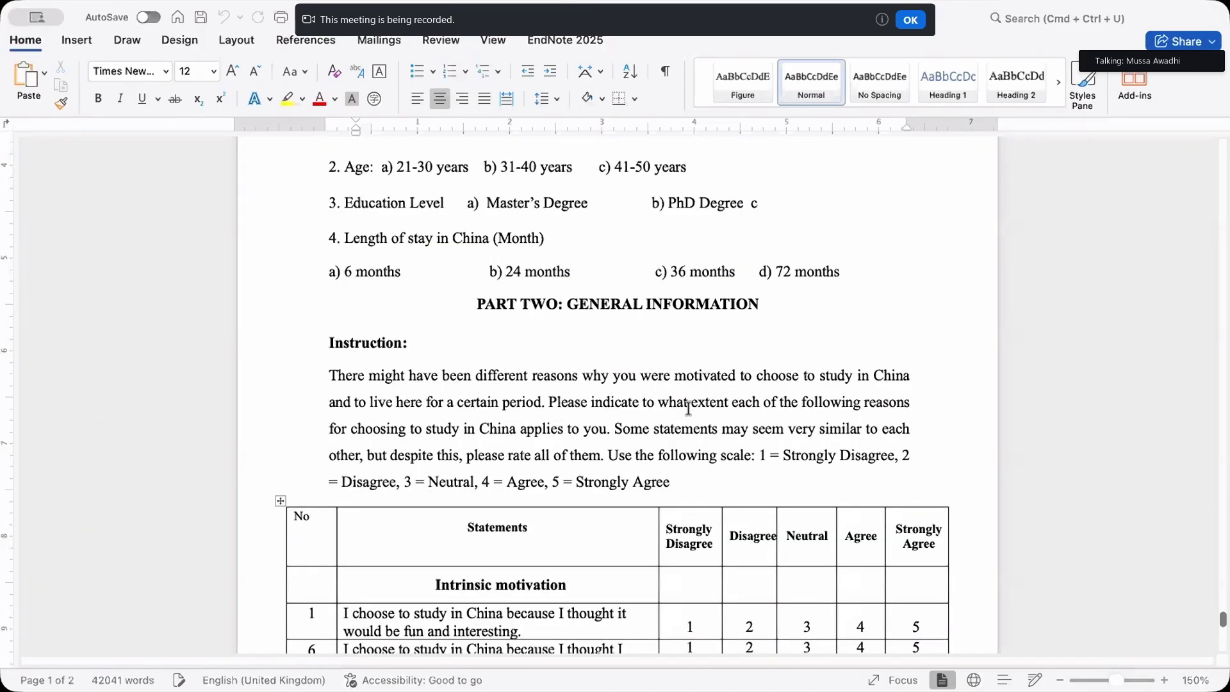
scroll(689, 409, up, 9)
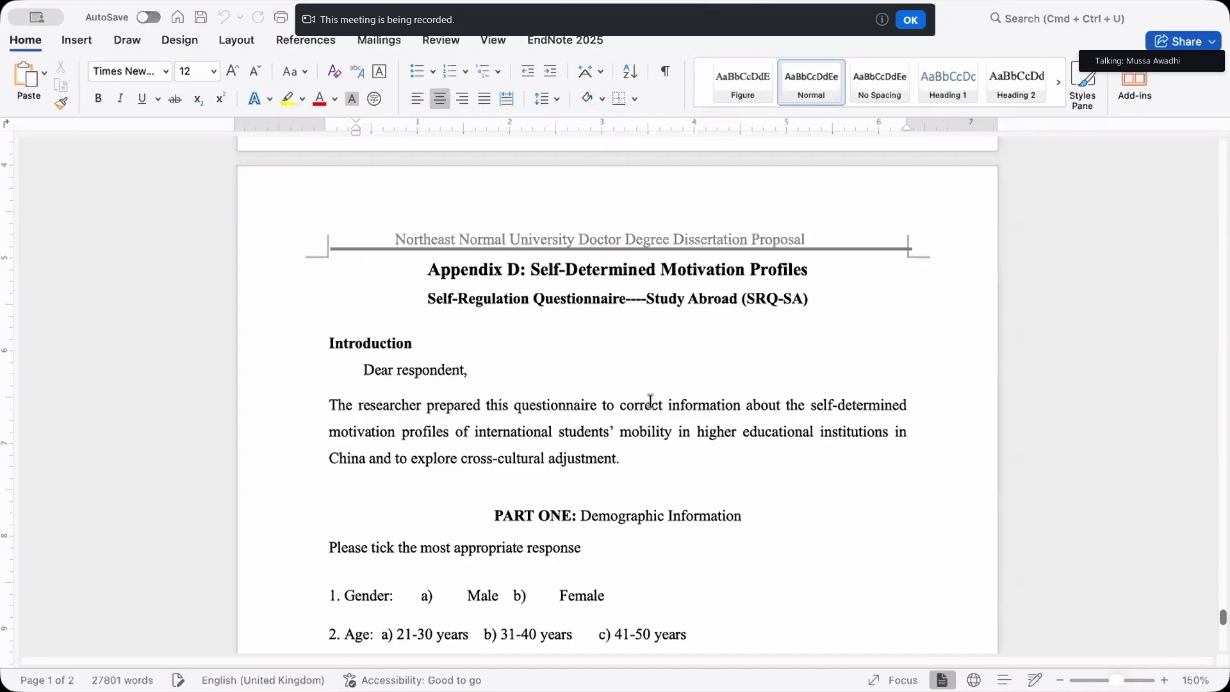
scroll(654, 438, down, 4)
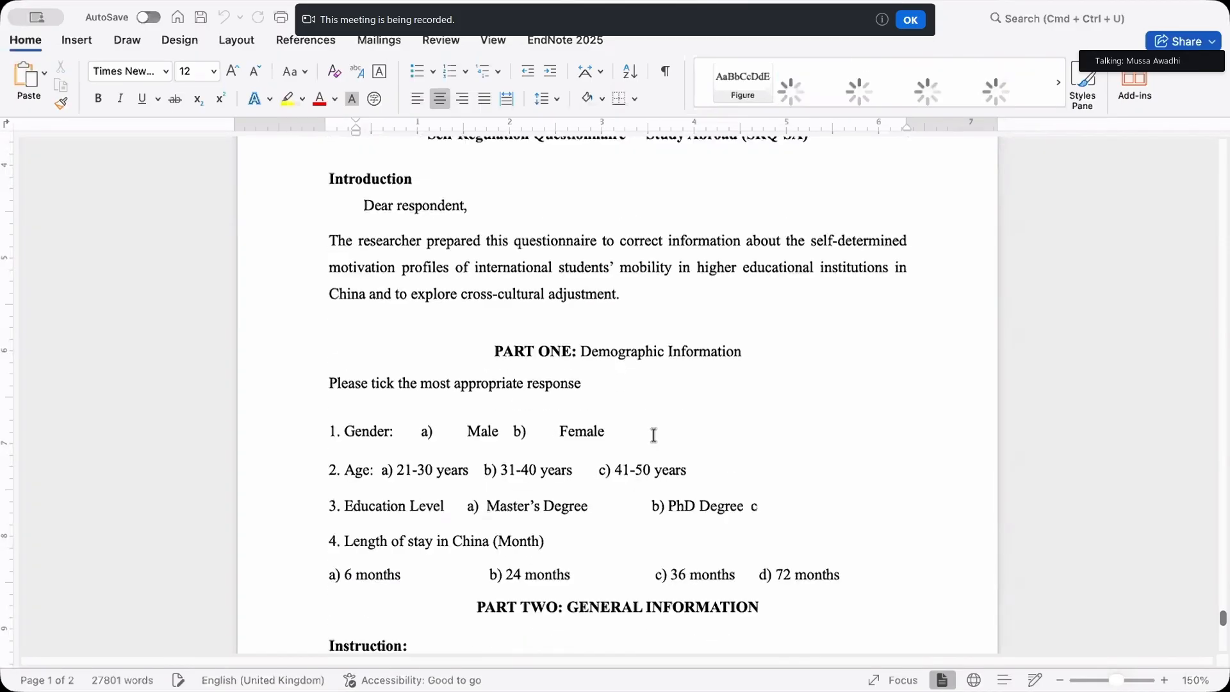
scroll(653, 435, down, 1)
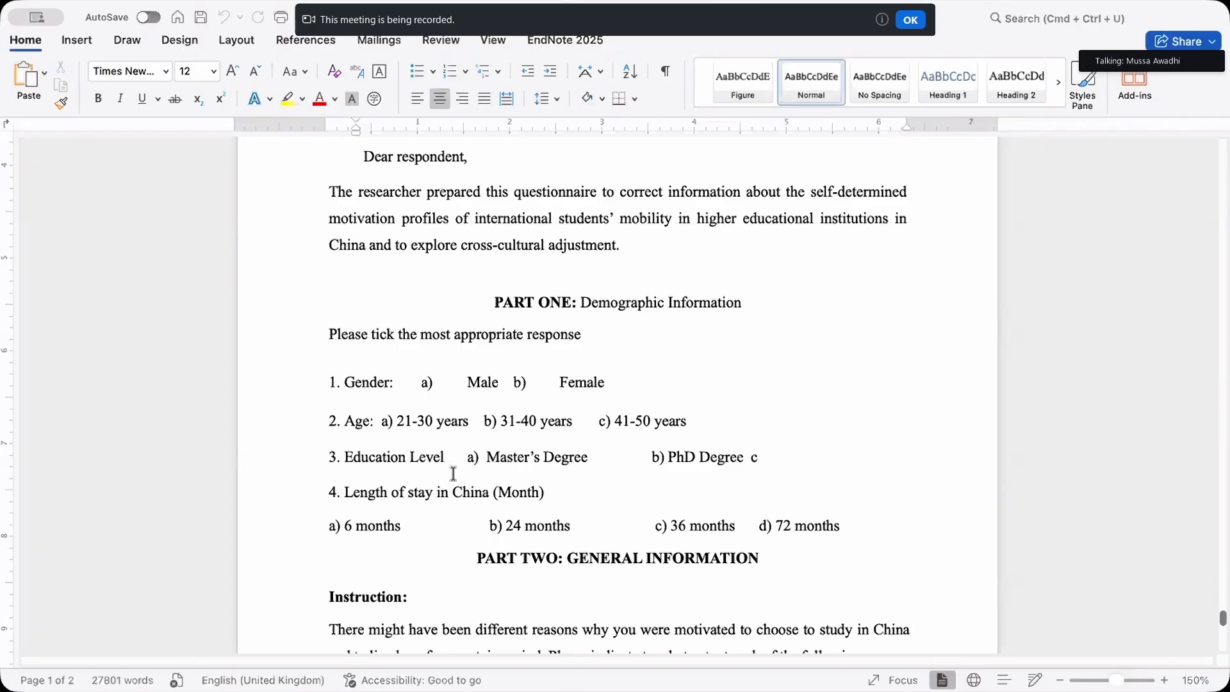
scroll(622, 494, down, 1)
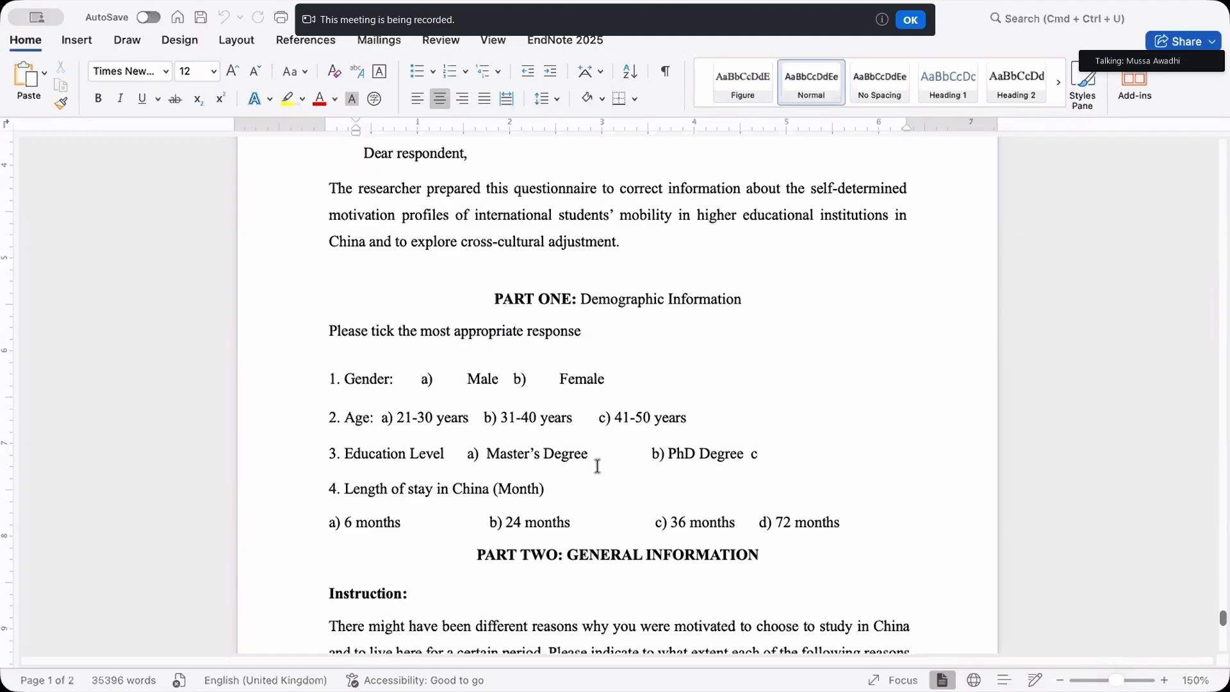
scroll(600, 467, down, 1)
scroll(618, 481, down, 2)
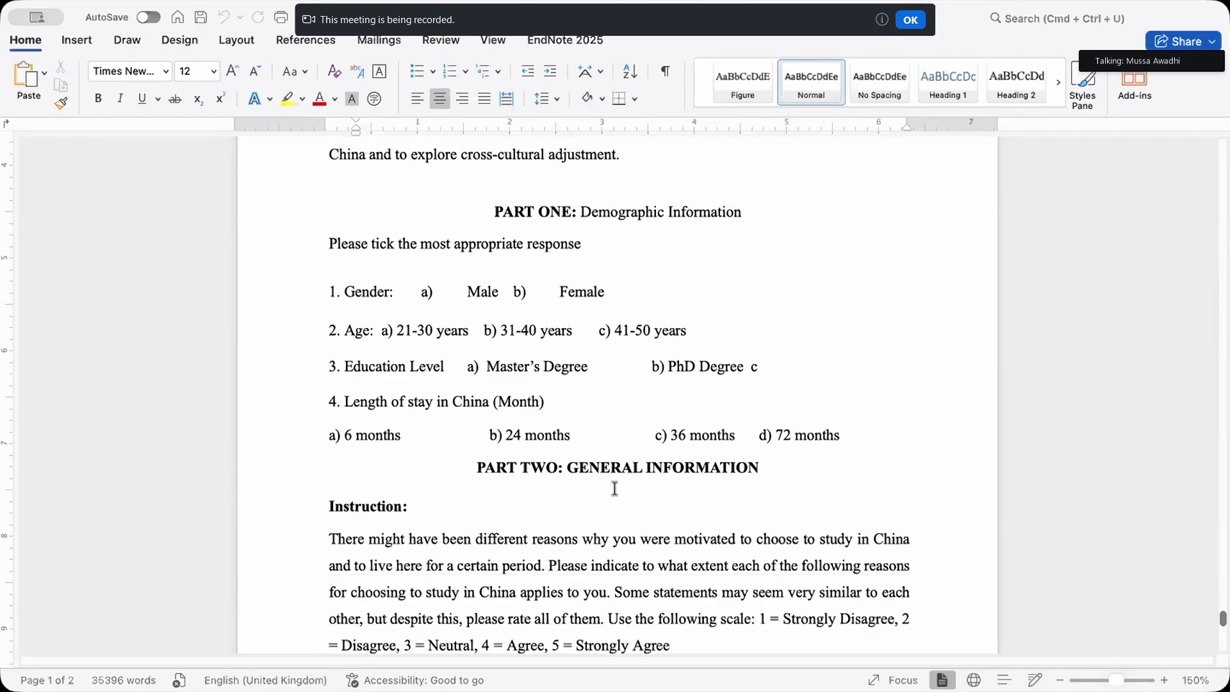
Review the questionnaire's Part Two instructions, its five-point agreement scale and the intrinsic motivation statements
scroll(614, 489, down, 10)
scroll(640, 487, down, 1)
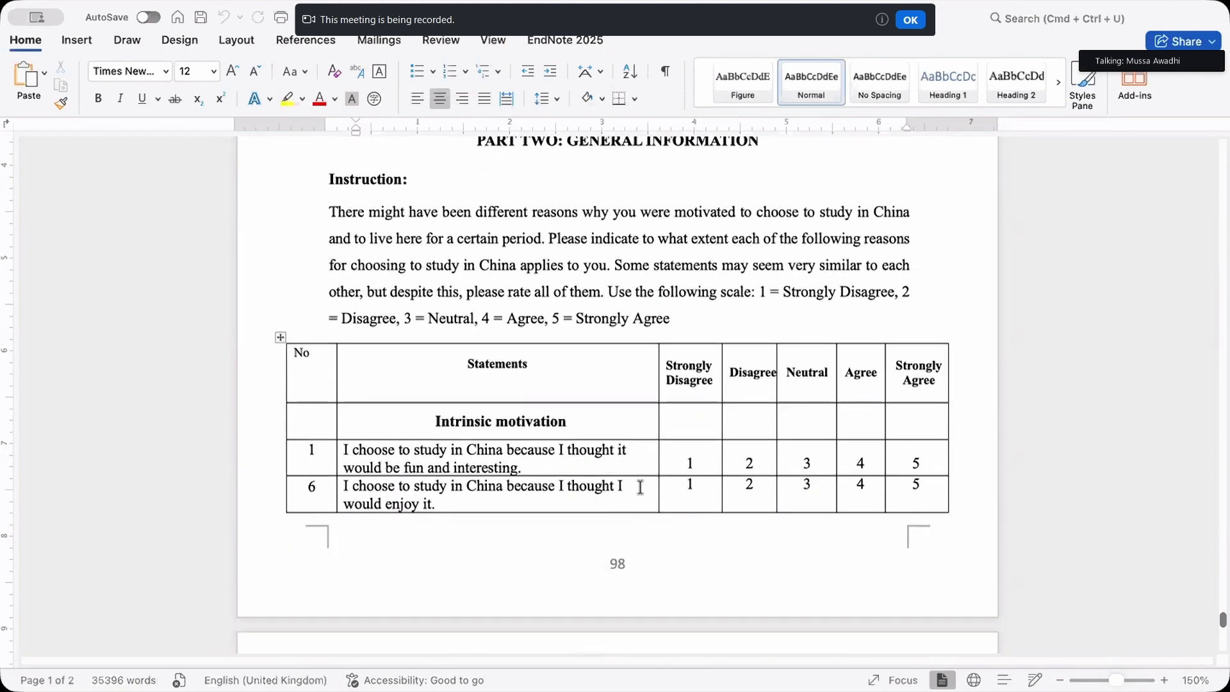
scroll(489, 376, down, 2)
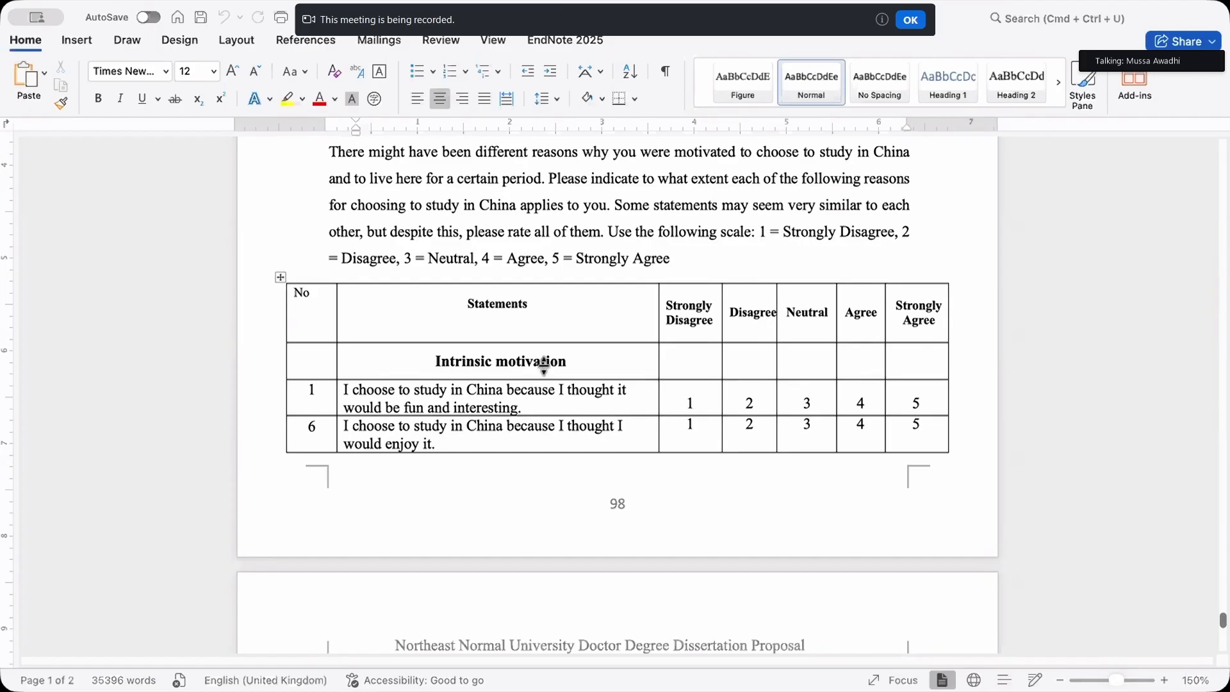
scroll(548, 363, down, 1)
scroll(550, 363, down, 1)
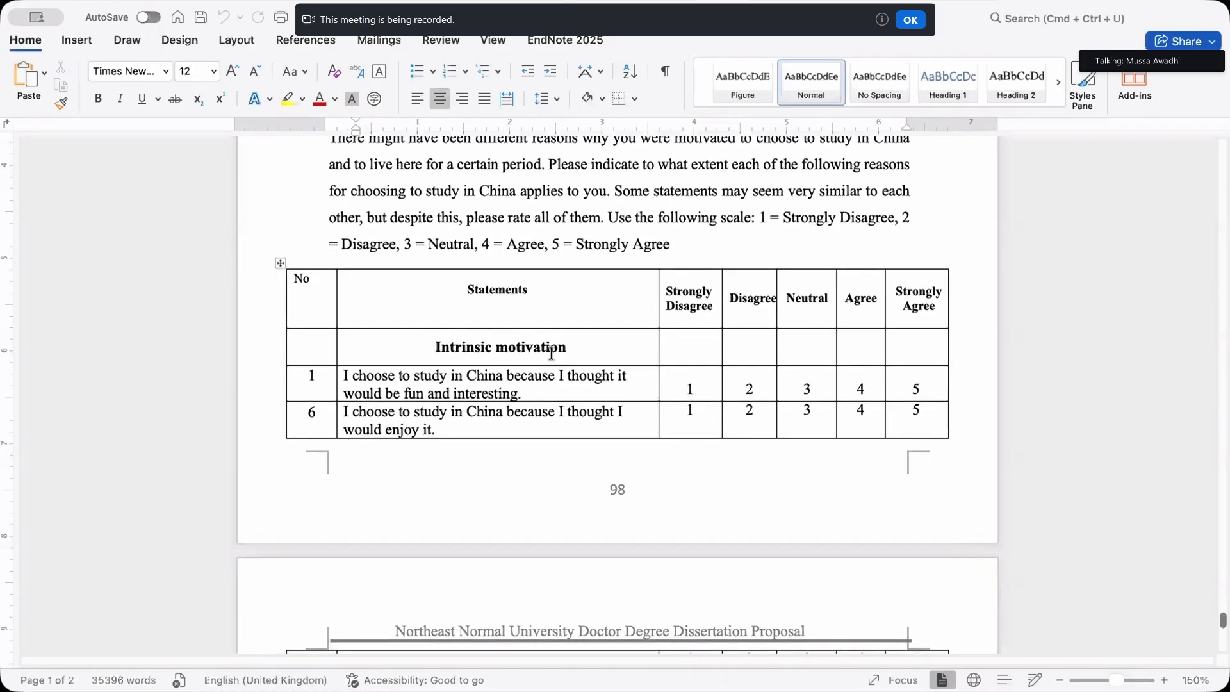
scroll(554, 351, down, 5)
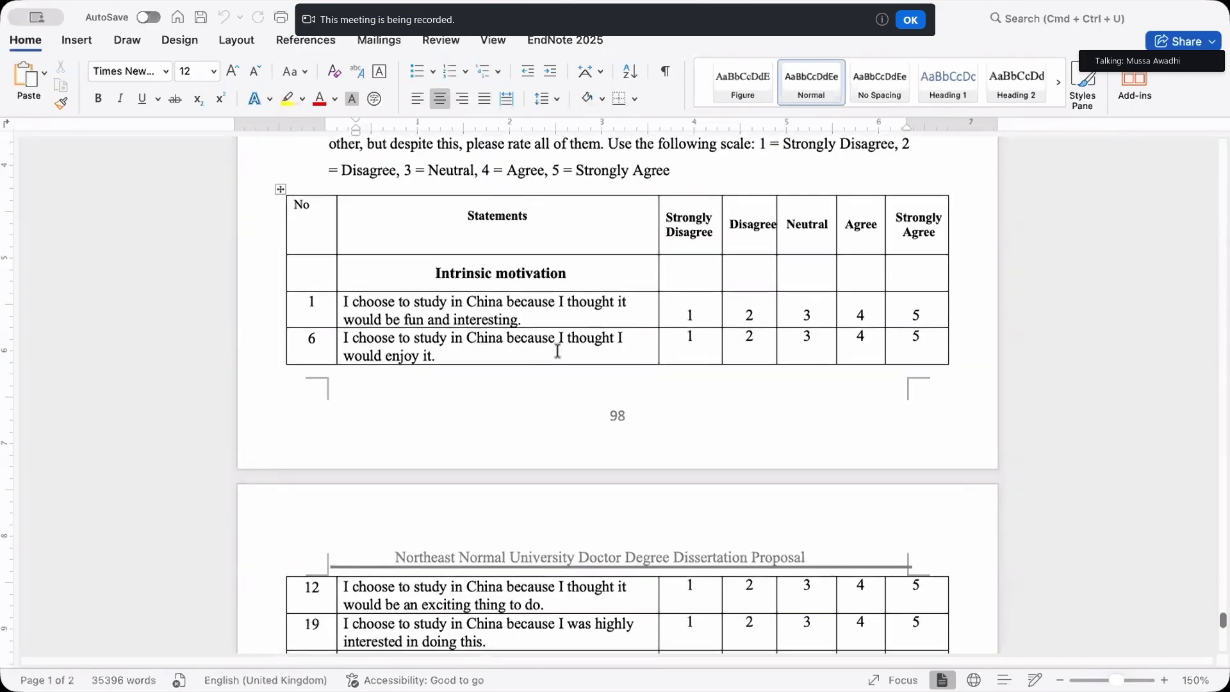
scroll(557, 349, down, 1)
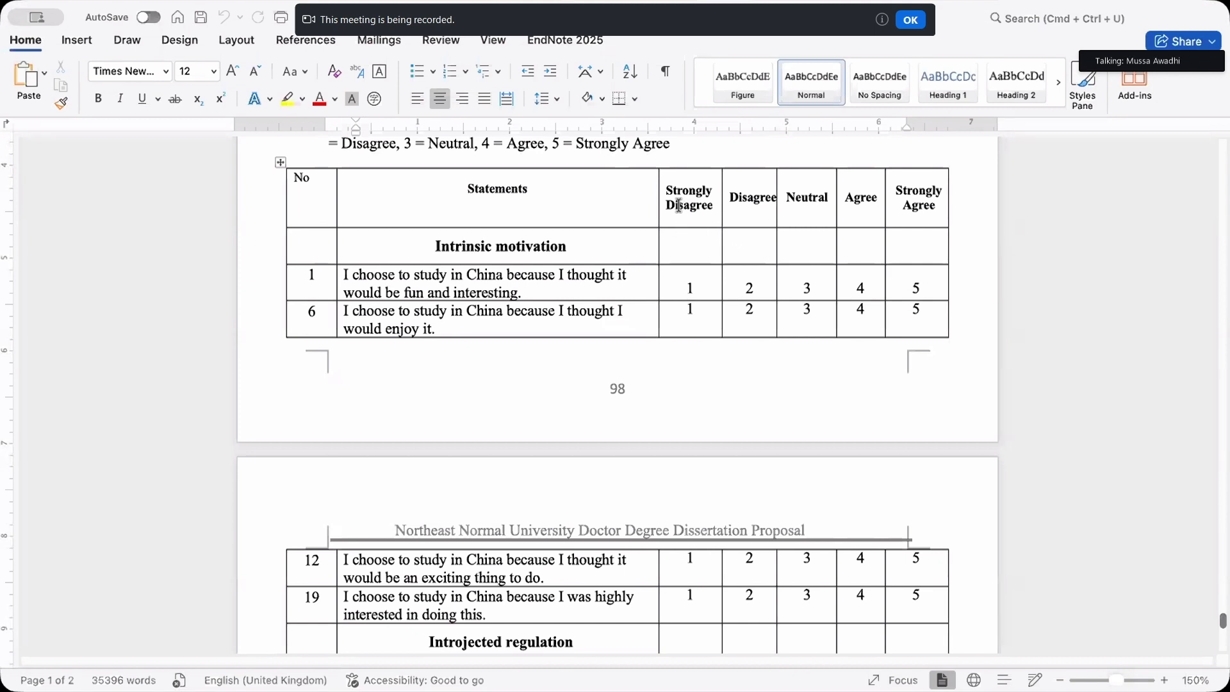
scroll(671, 198, up, 1)
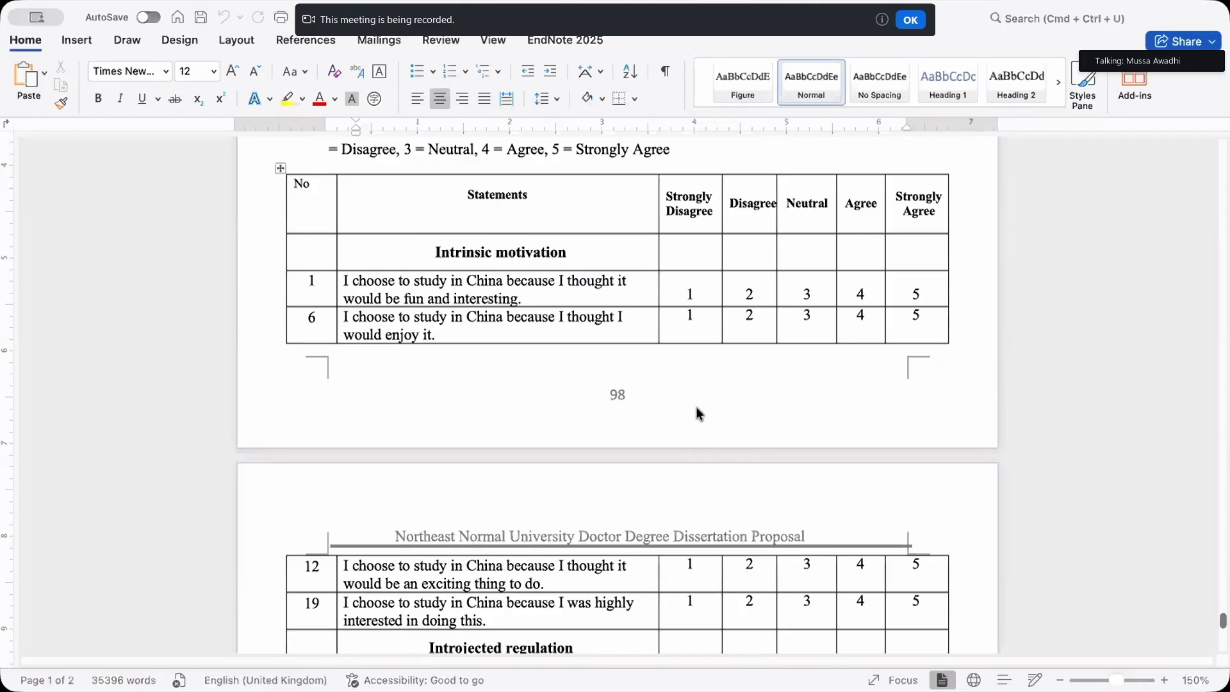
scroll(592, 256, down, 1)
scroll(592, 256, down, 1)
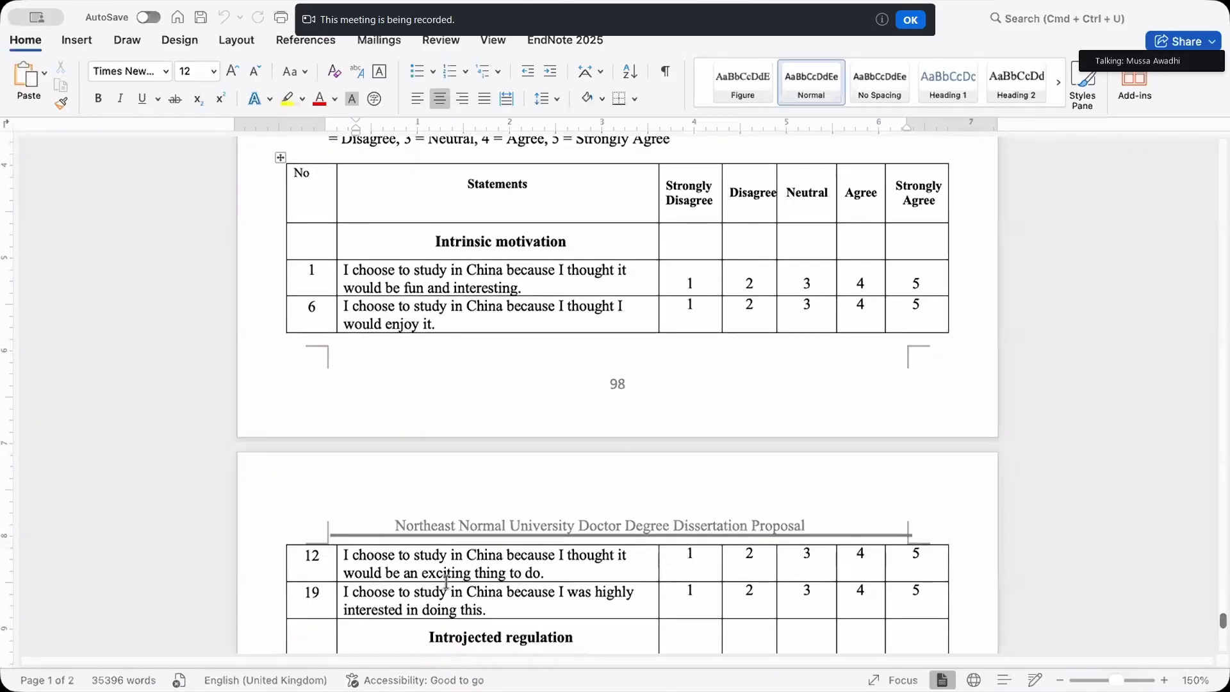
scroll(567, 567, down, 1)
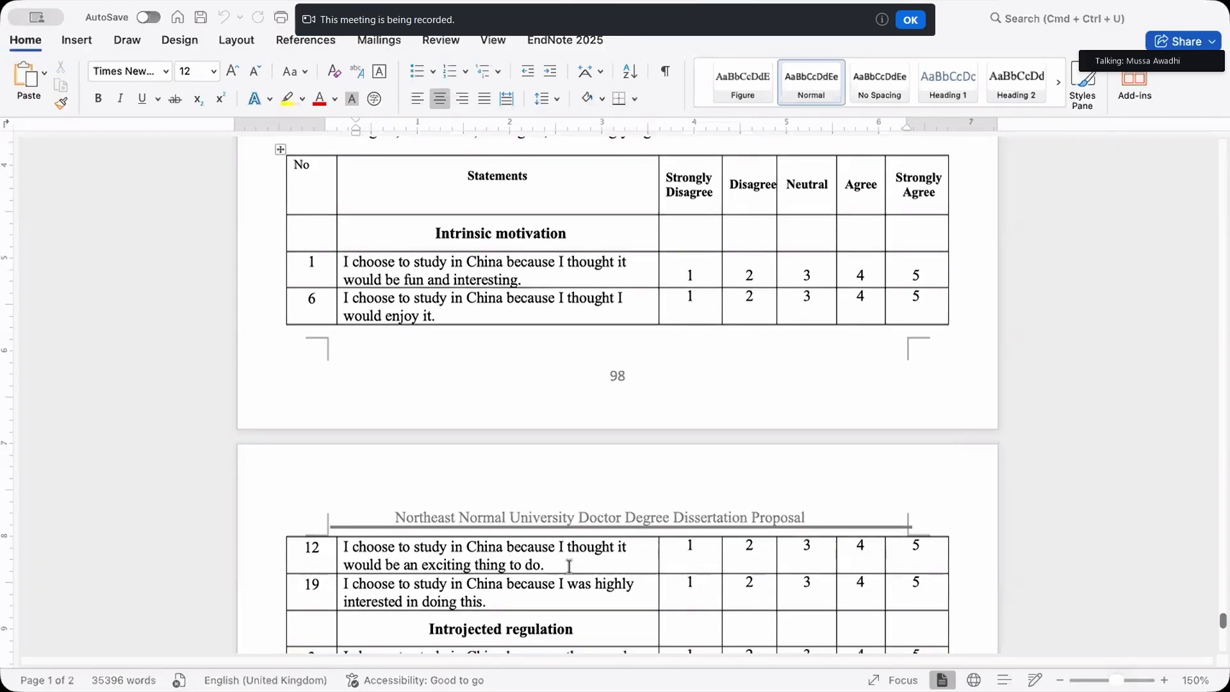
Review the remaining intrinsic motivation statements and the introjected regulation statements with their five-point scale in the questionnaire
scroll(606, 544, down, 1)
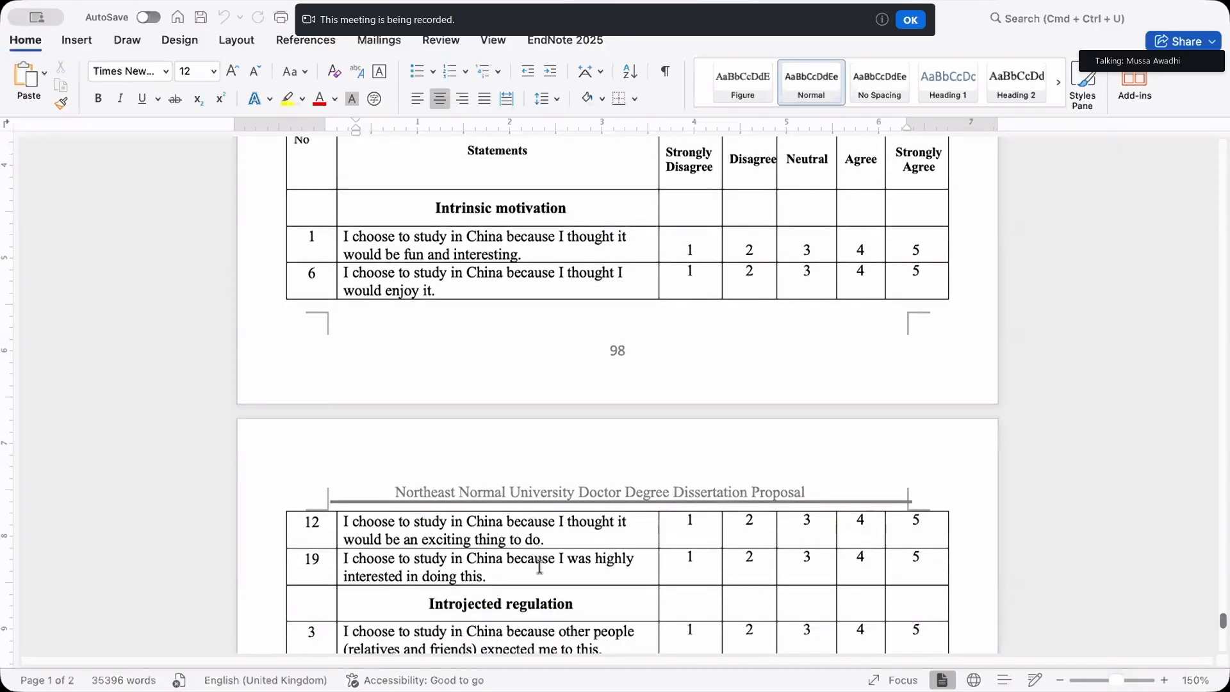
scroll(612, 511, down, 1)
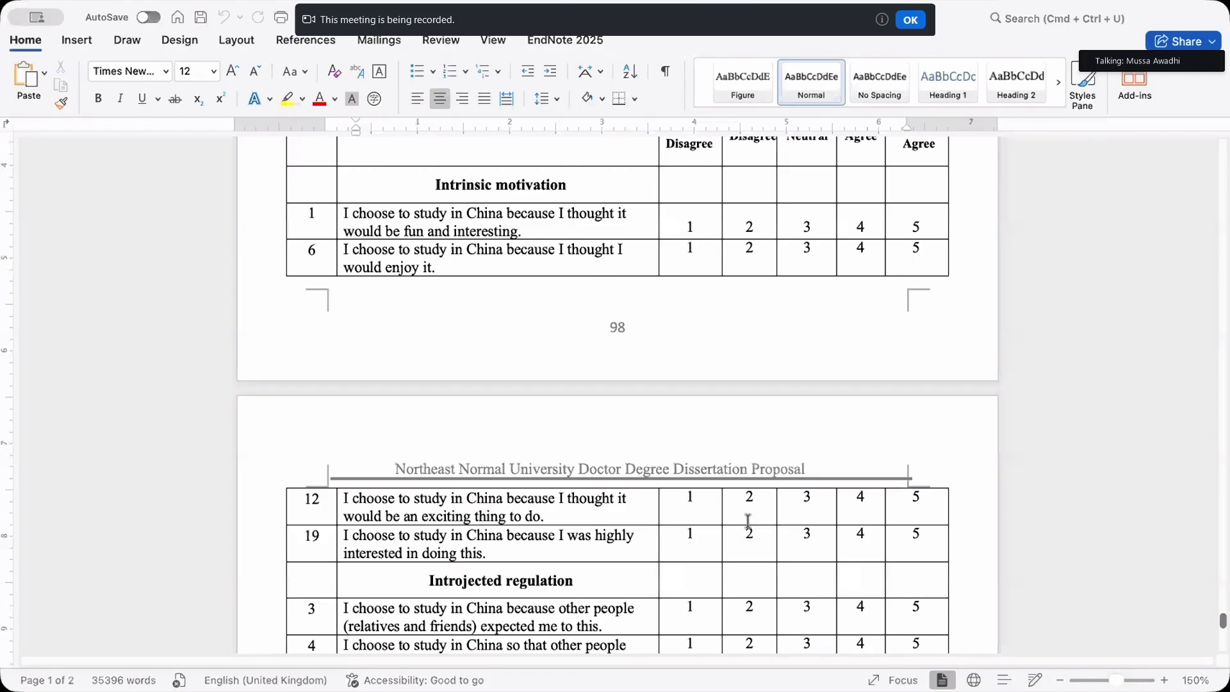
scroll(773, 489, down, 10)
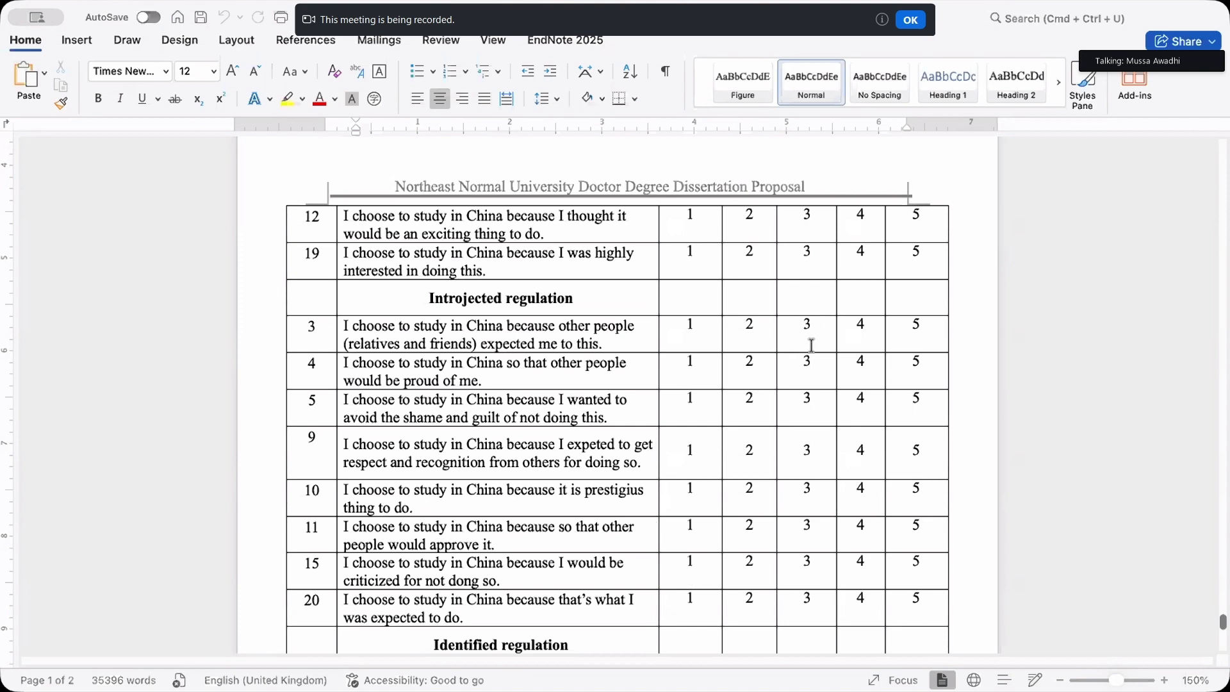
double_click(805, 449)
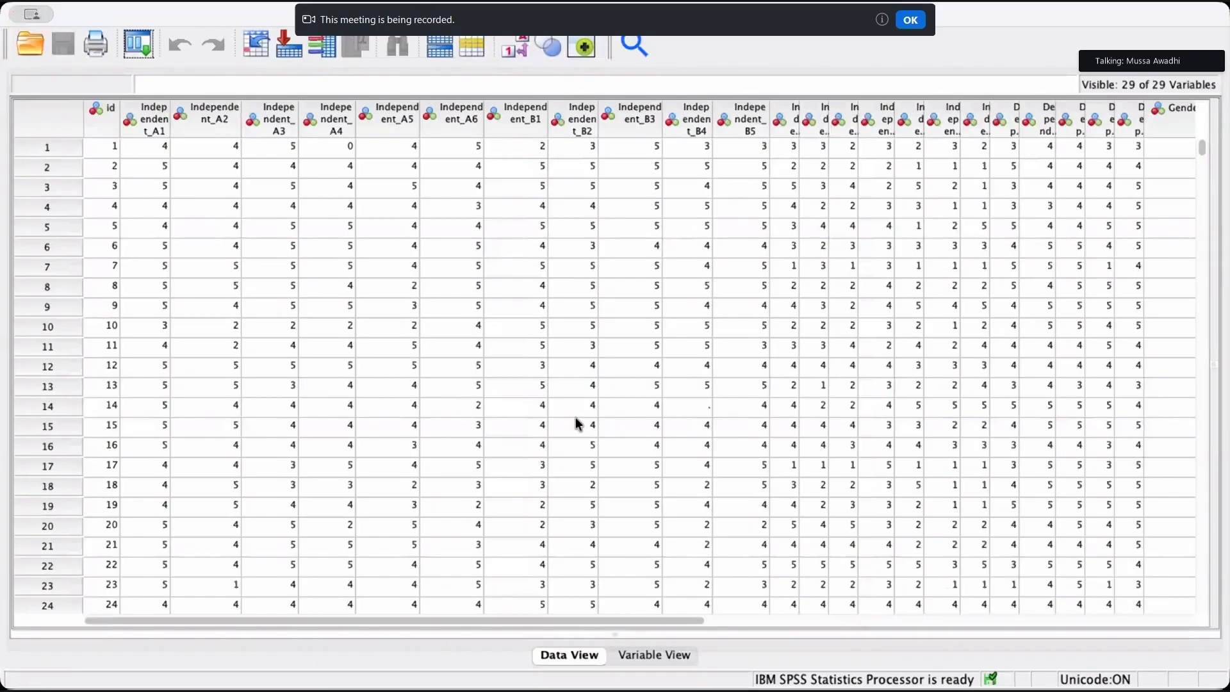
In SPSS, look through the early cases of the dataset in Data View for missing responses
scroll(522, 442, down, 2)
scroll(523, 442, down, 3)
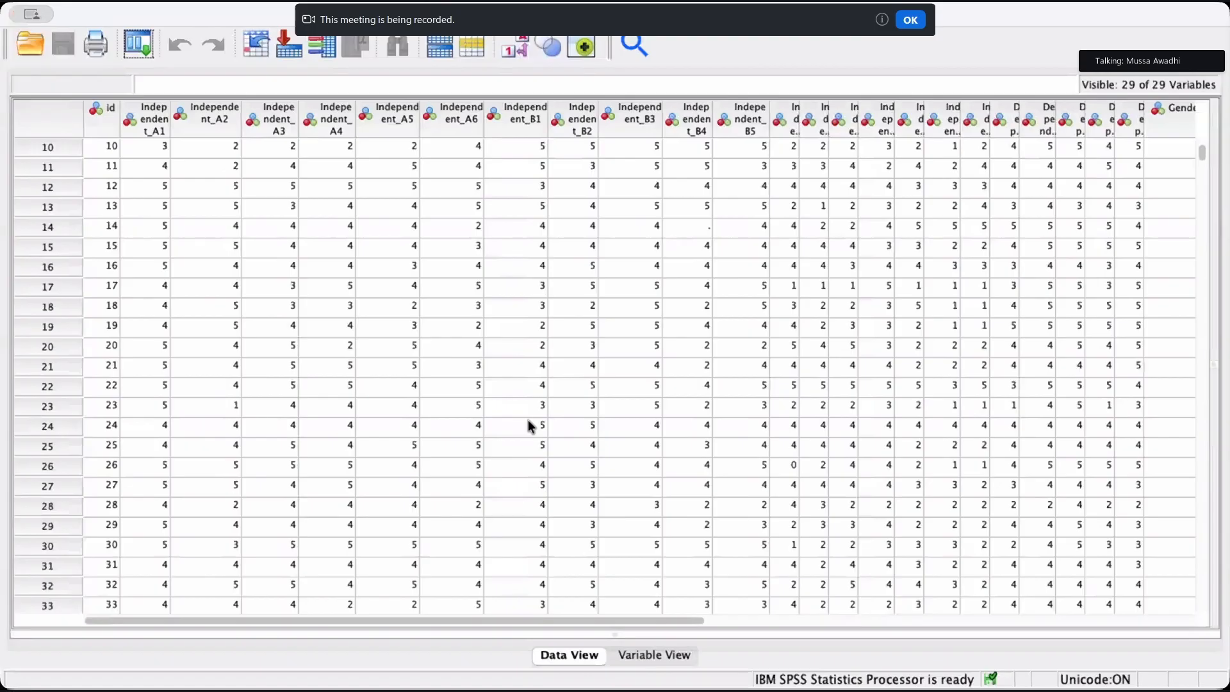
scroll(528, 420, down, 5)
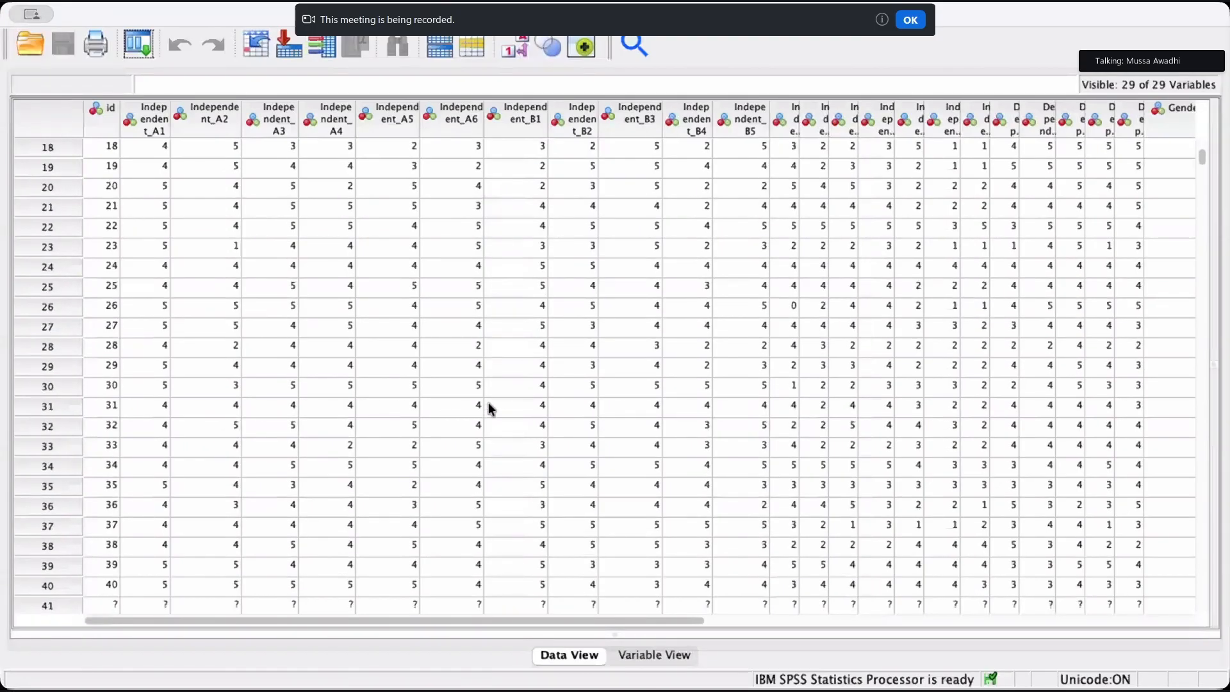
scroll(481, 427, down, 1)
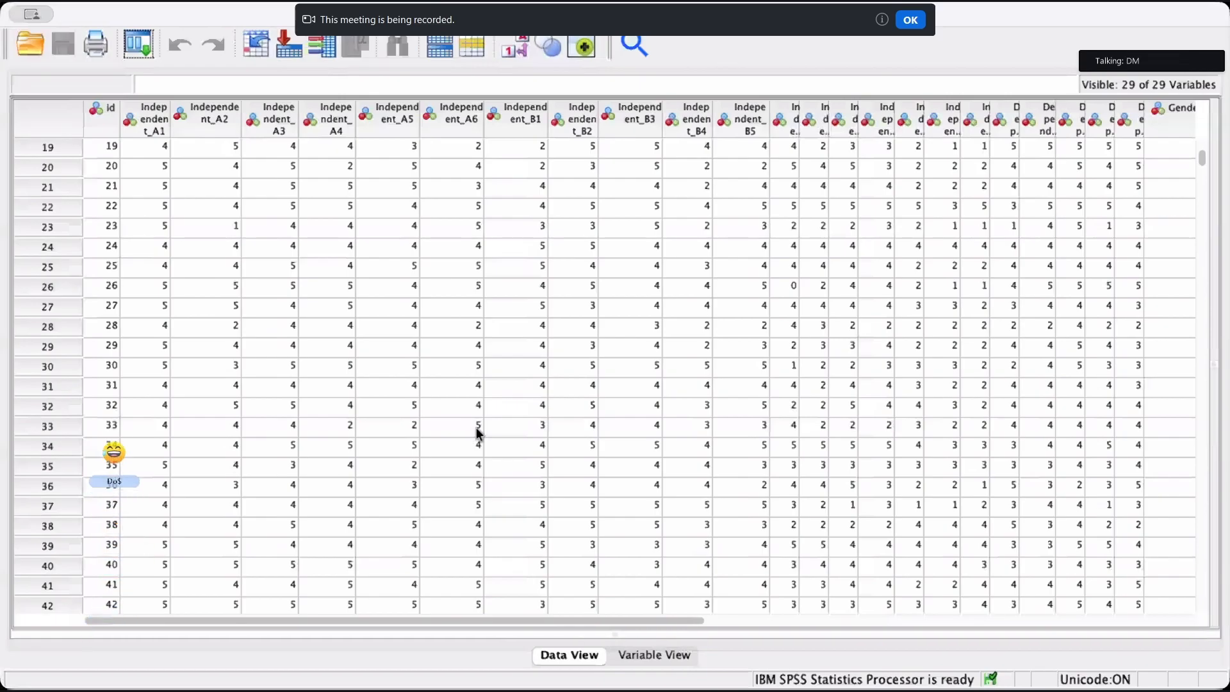
scroll(478, 432, down, 5)
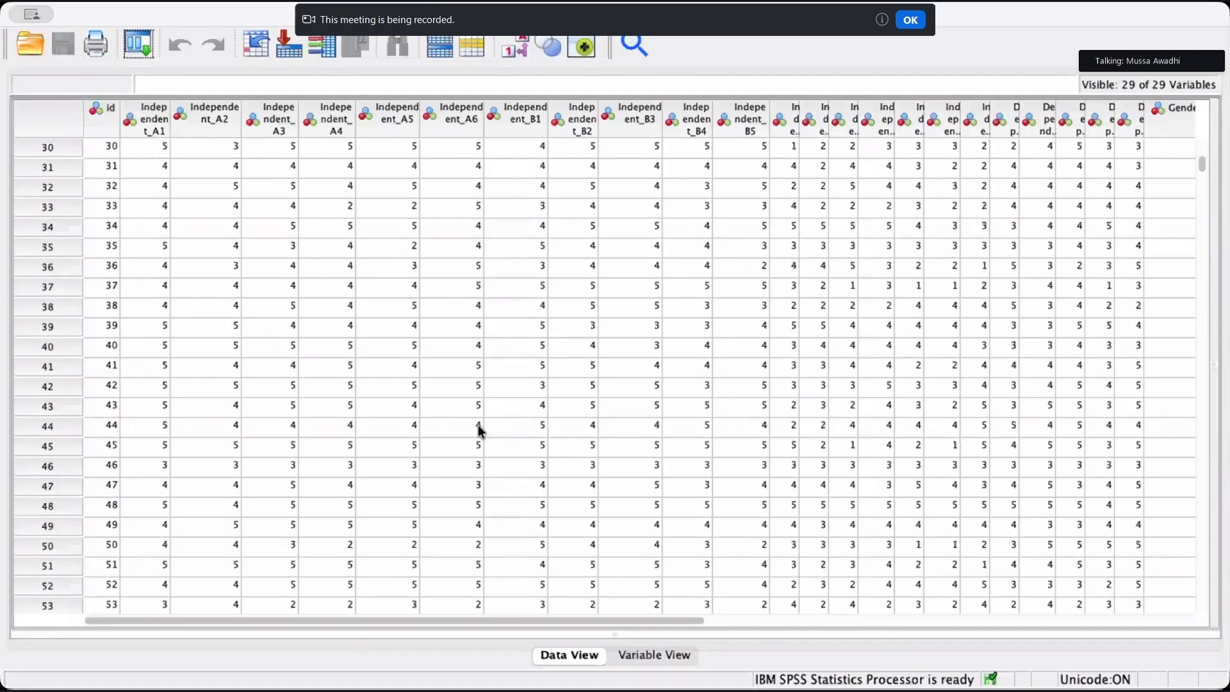
scroll(479, 429, up, 5)
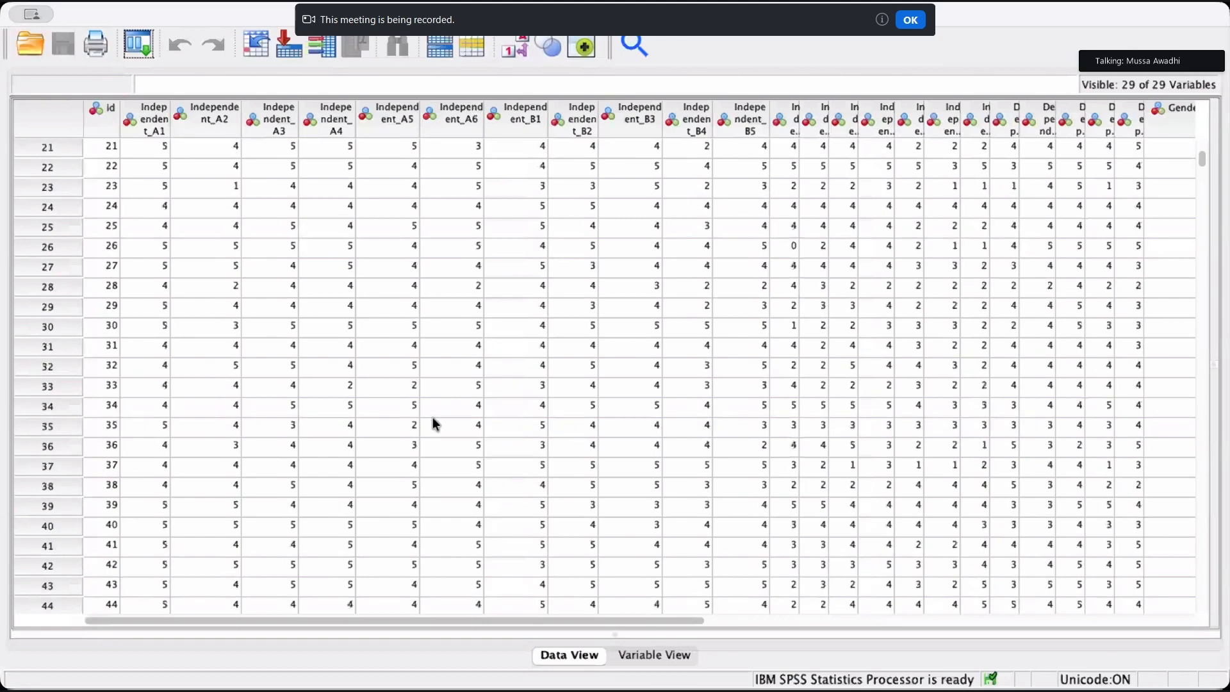
scroll(160, 224, up, 3)
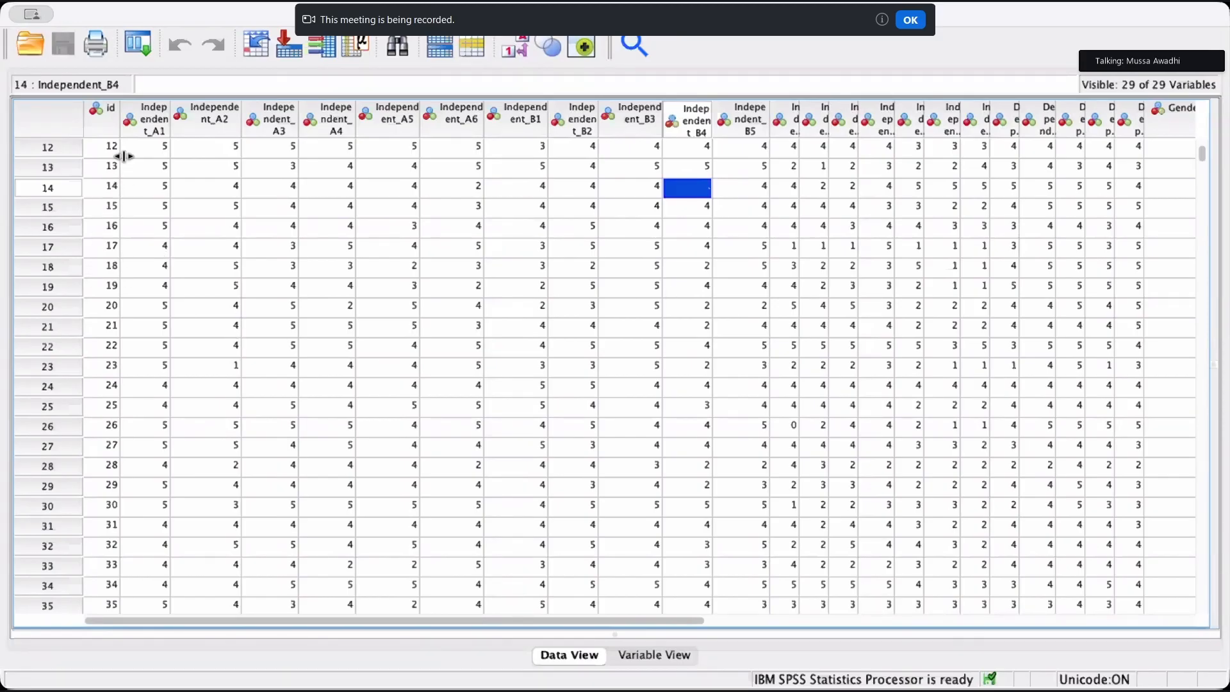
Select the id column and examine the cases down to the last record for missing entries
scroll(109, 129, down, 10)
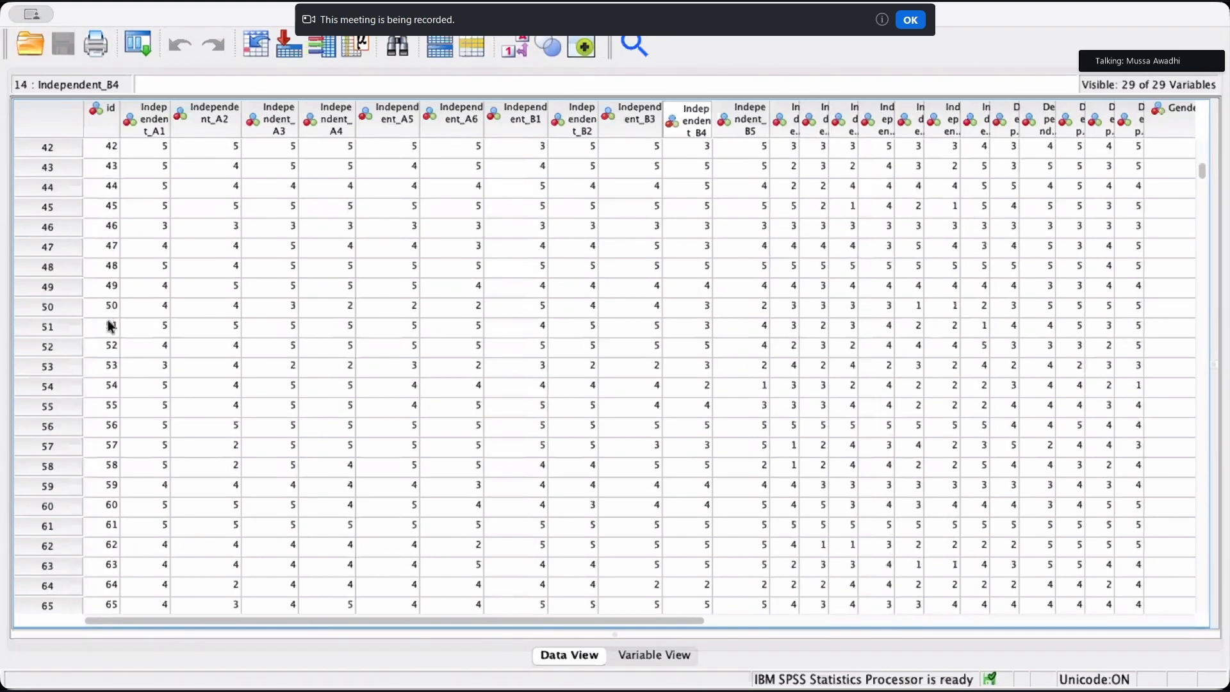
scroll(118, 338, down, 2)
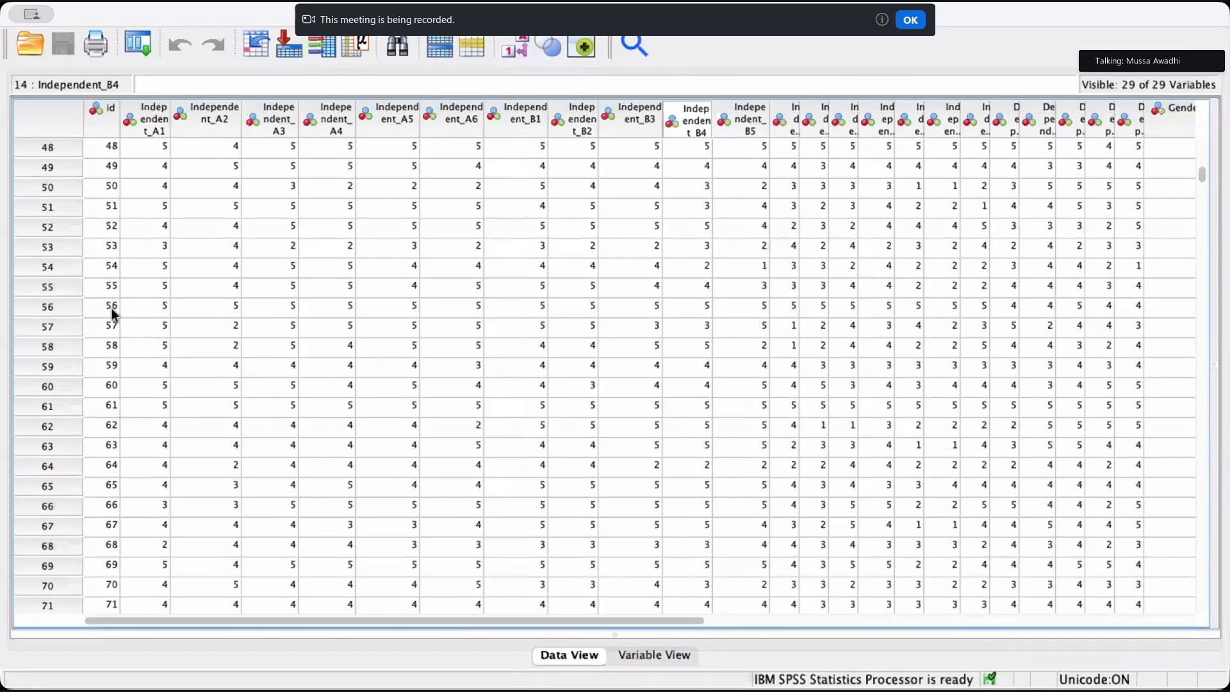
scroll(112, 309, up, 12)
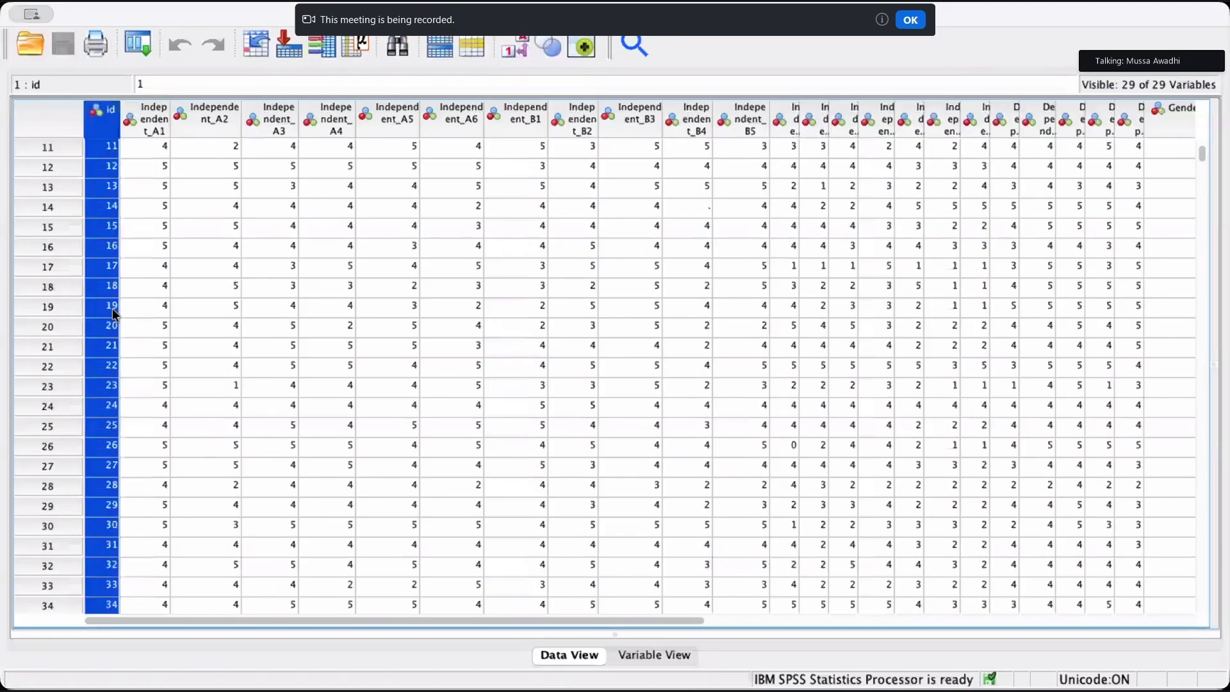
scroll(112, 309, down, 20)
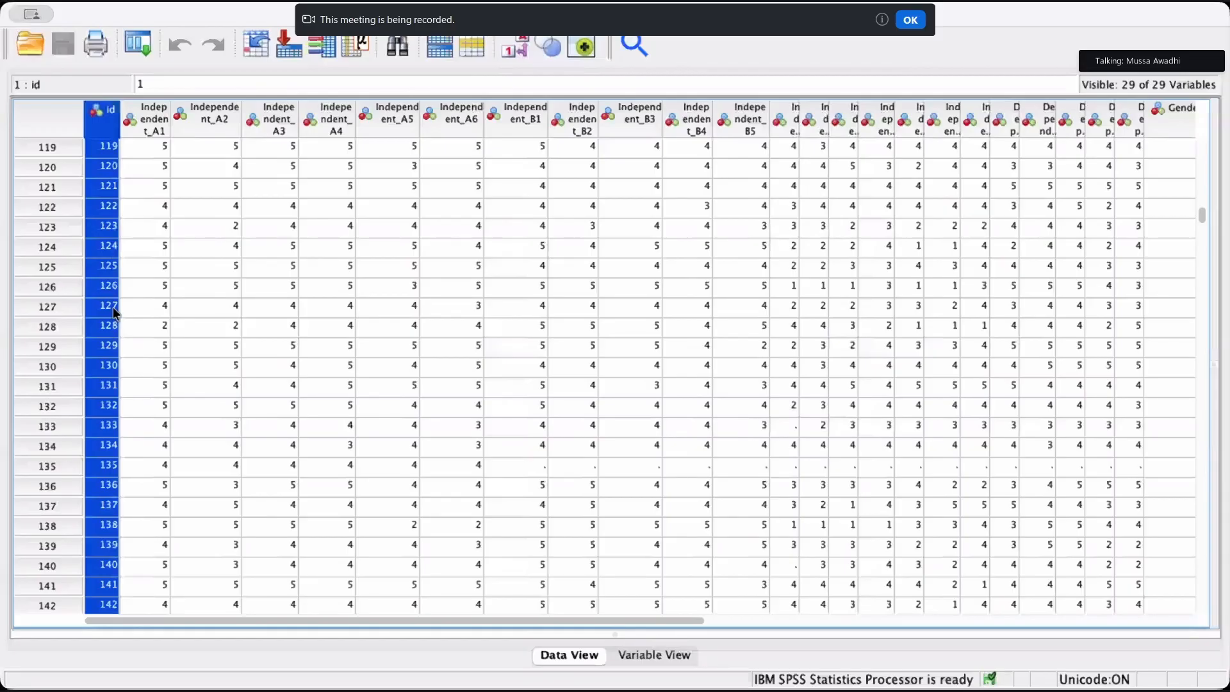
scroll(113, 307, down, 20)
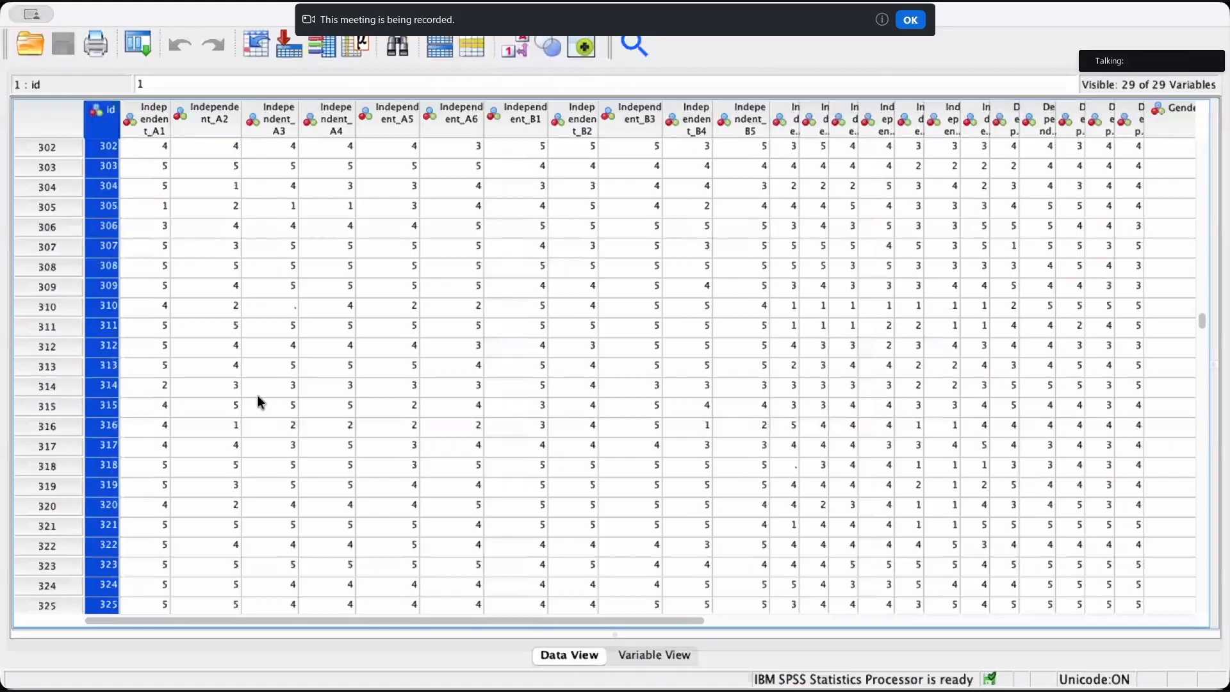
scroll(259, 394, down, 20)
scroll(261, 393, up, 1)
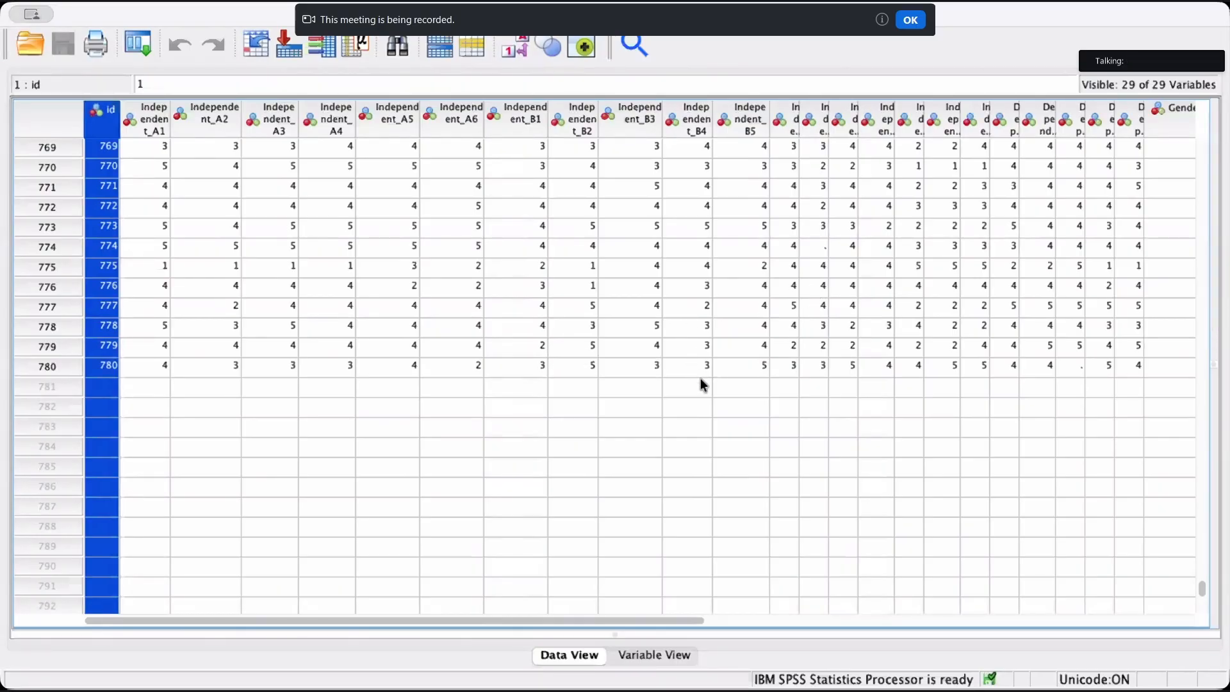
Inspect the empty rows below the last case, the whole Independent_B3 column and the Independent_B4 response of case 9
click(687, 407)
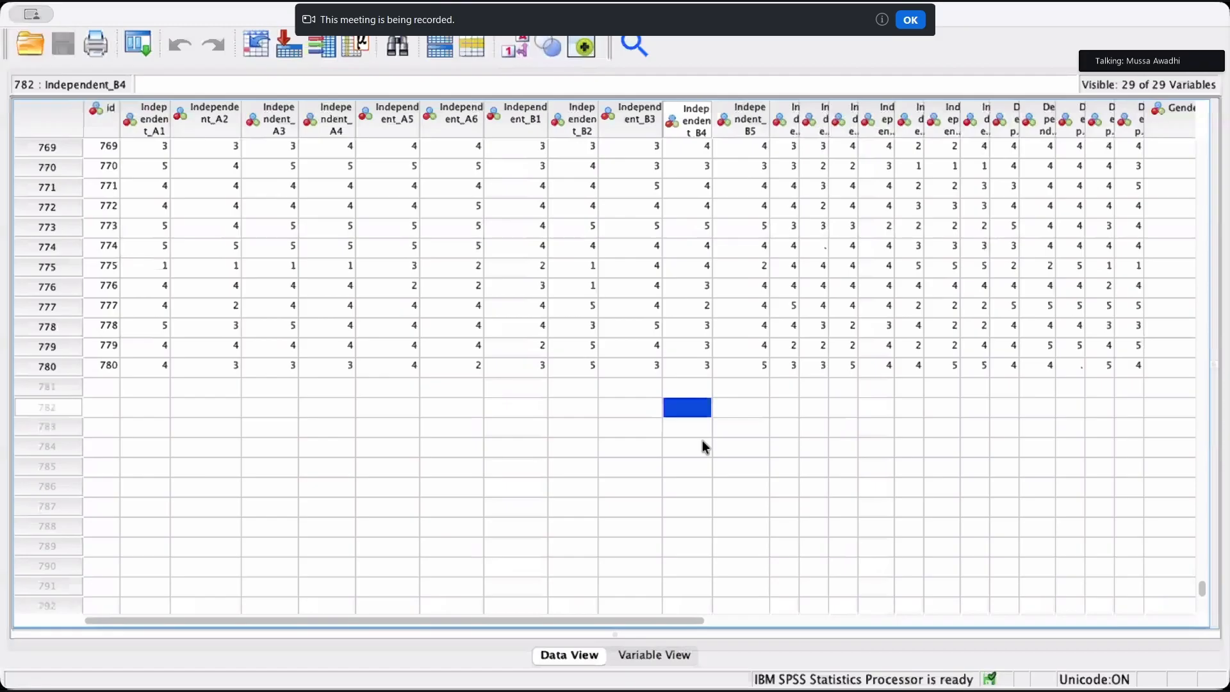
click(784, 447)
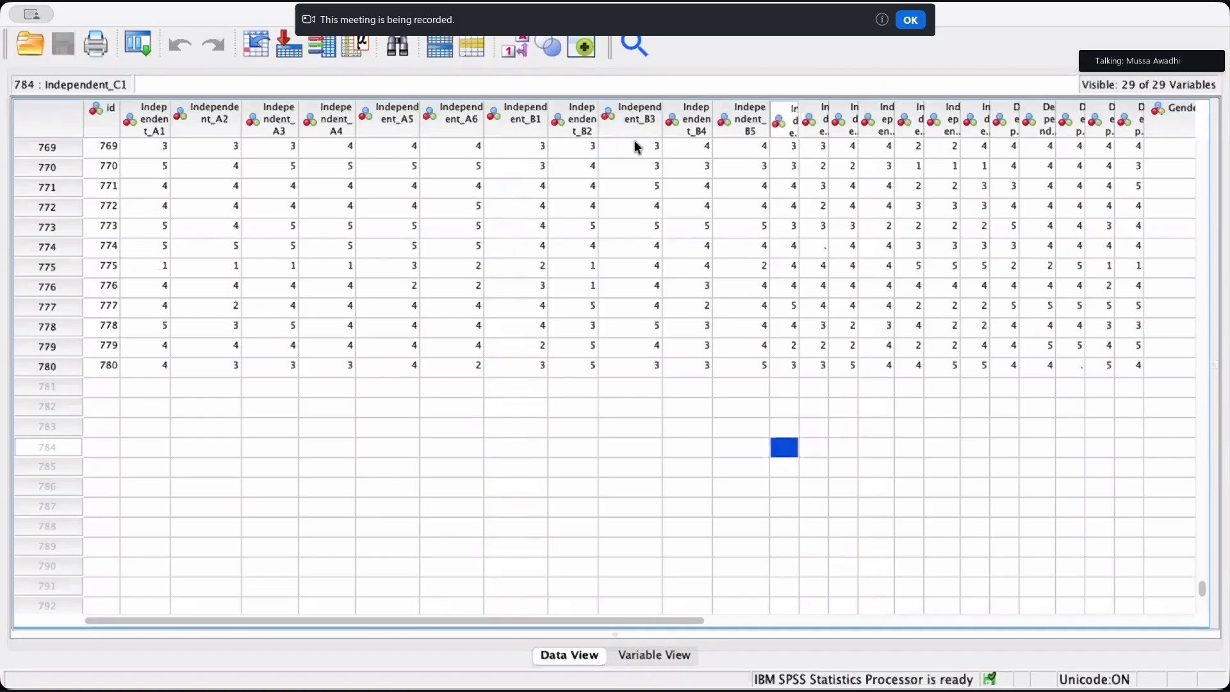
click(646, 126)
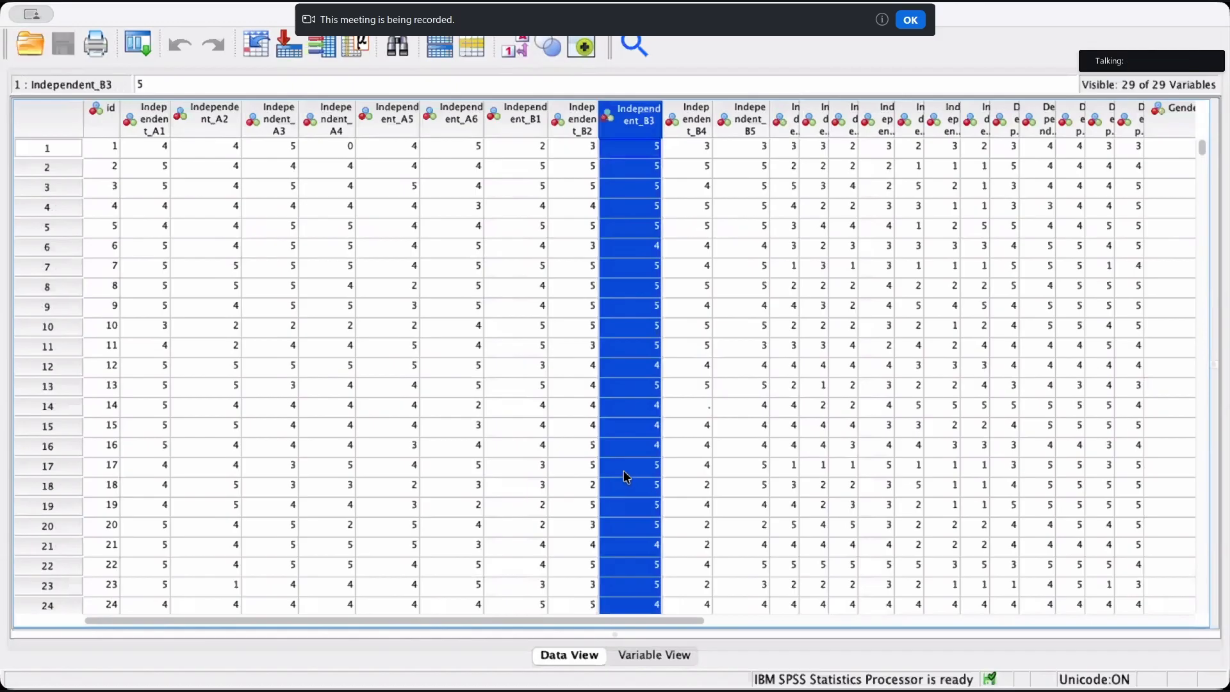
click(682, 307)
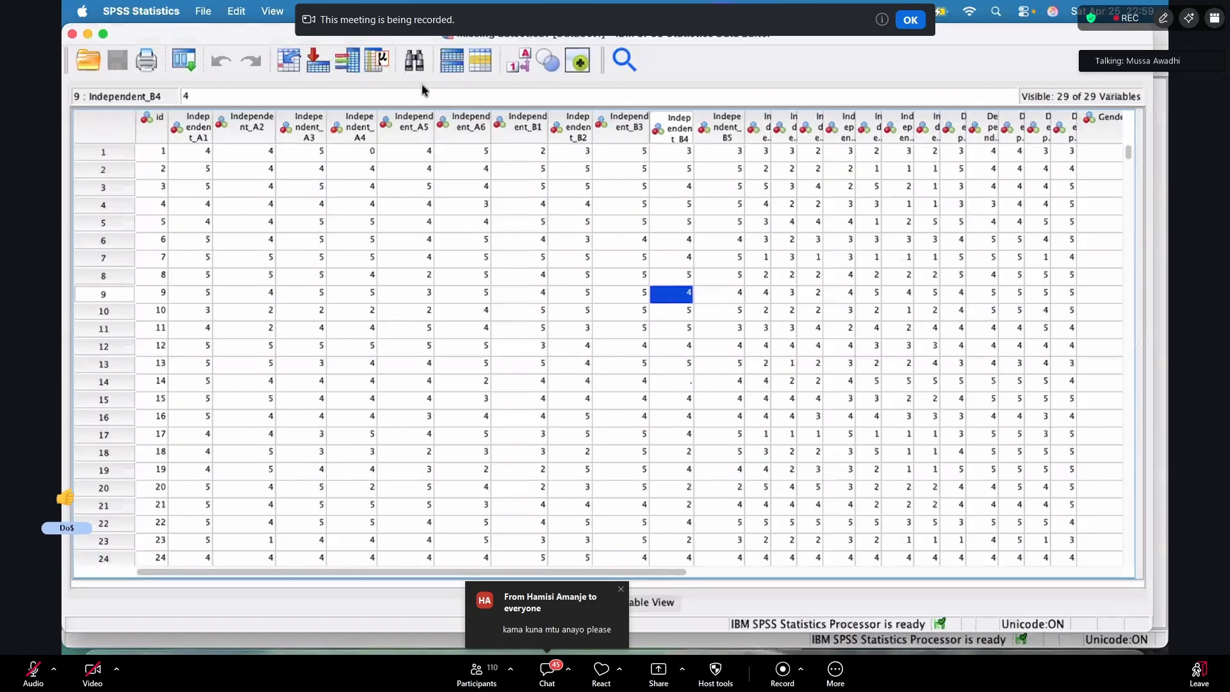
Run a Frequencies analysis on the variable Independent_A1 with frequency tables displayed
click(407, 11)
mouse_move(565, 90)
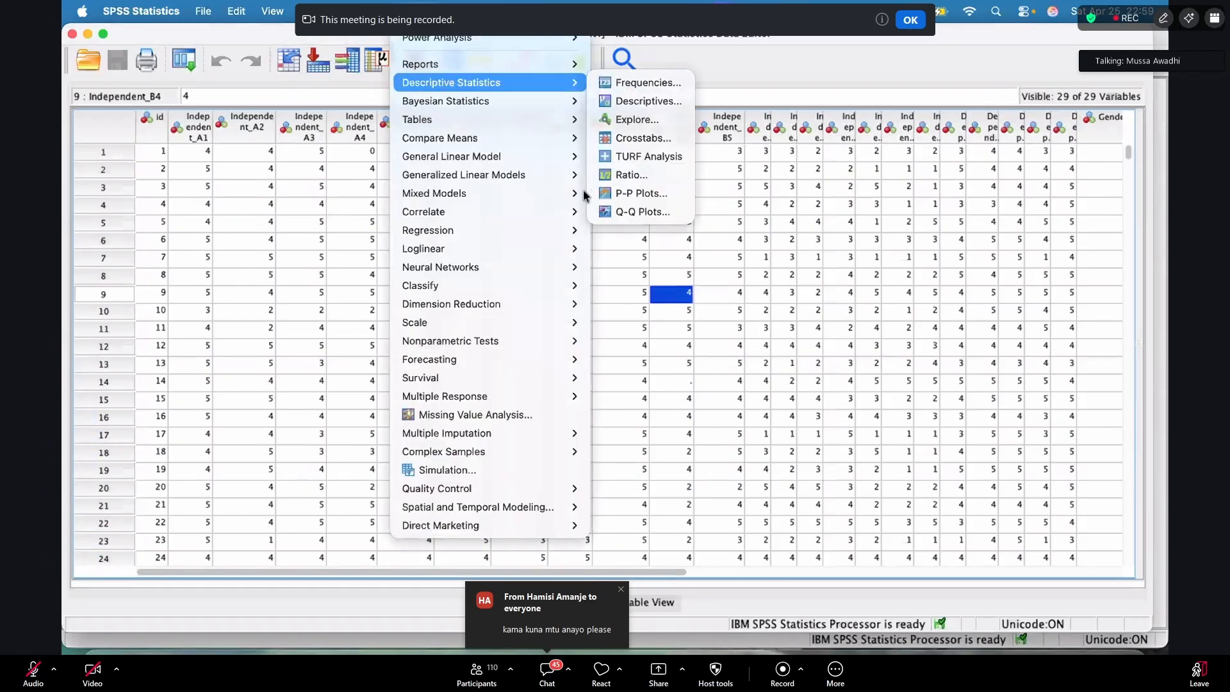
key(Right)
key(Return)
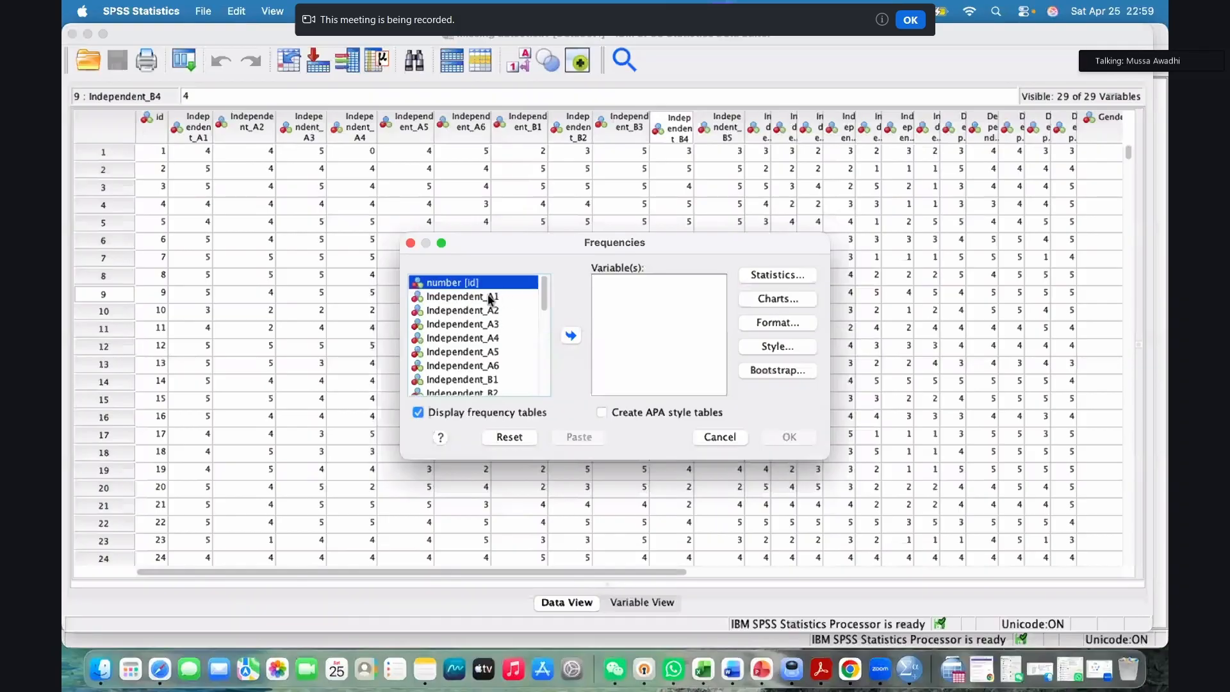
drag(504, 309, 572, 340)
double_click(462, 297)
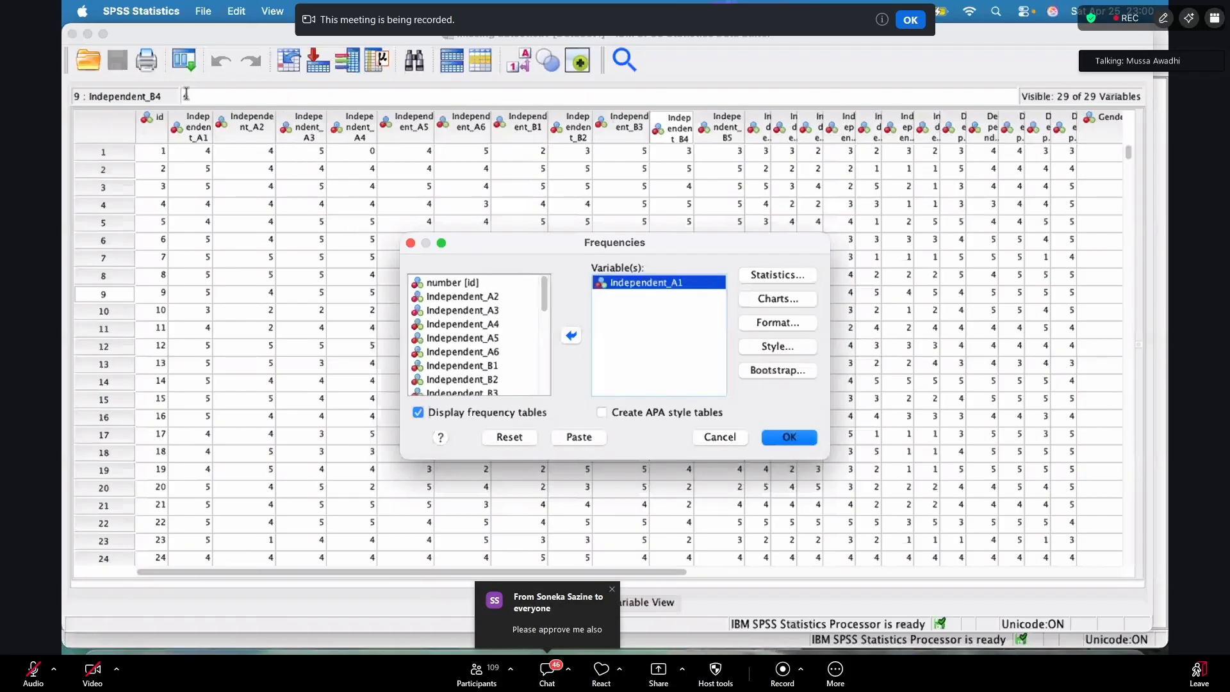
click(336, 160)
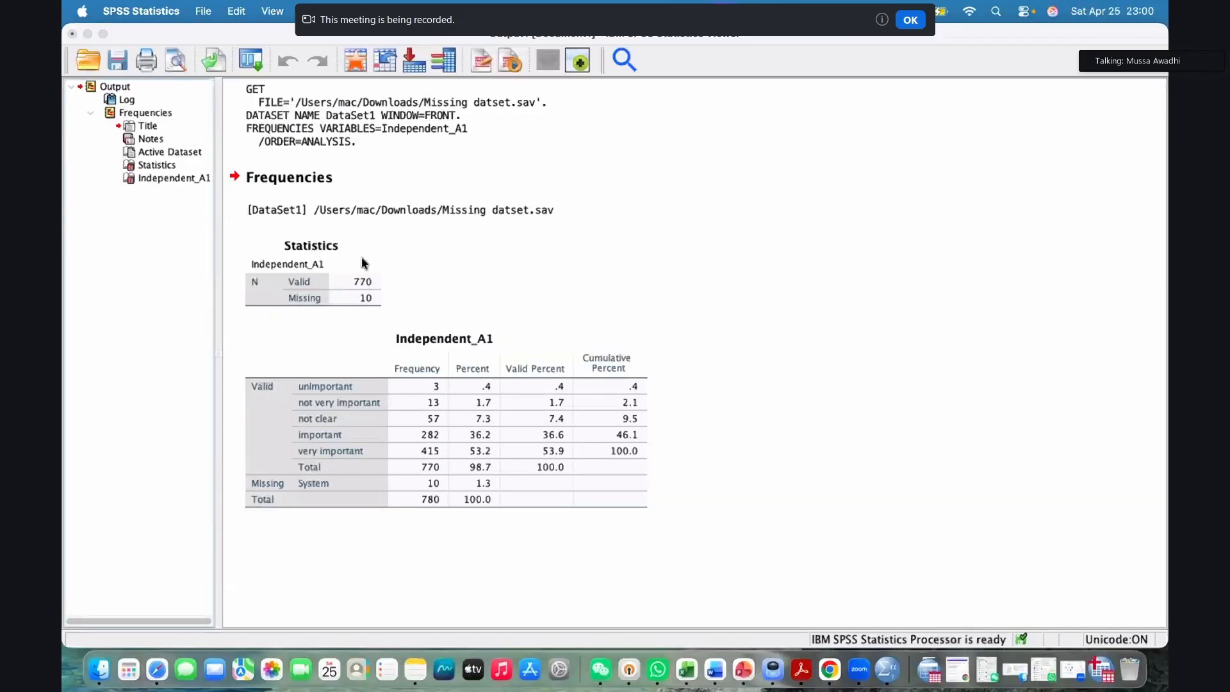
Examine the valid and missing counts in the Statistics table for Independent_A1
click(310, 245)
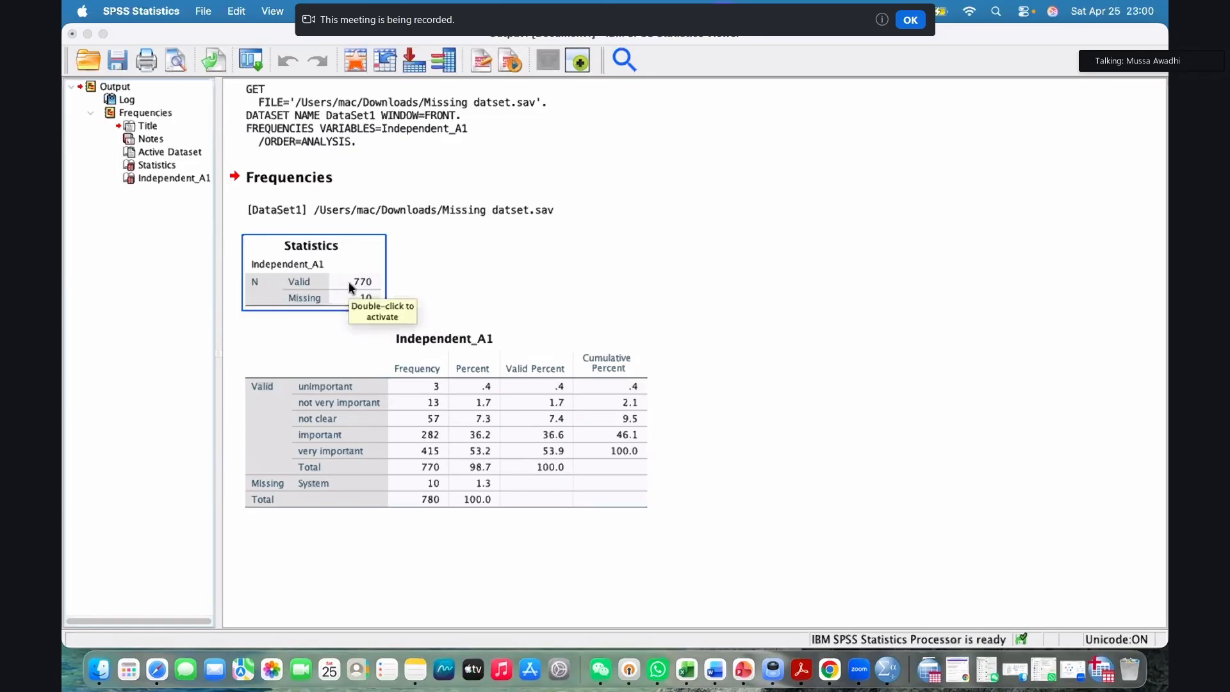
click(433, 288)
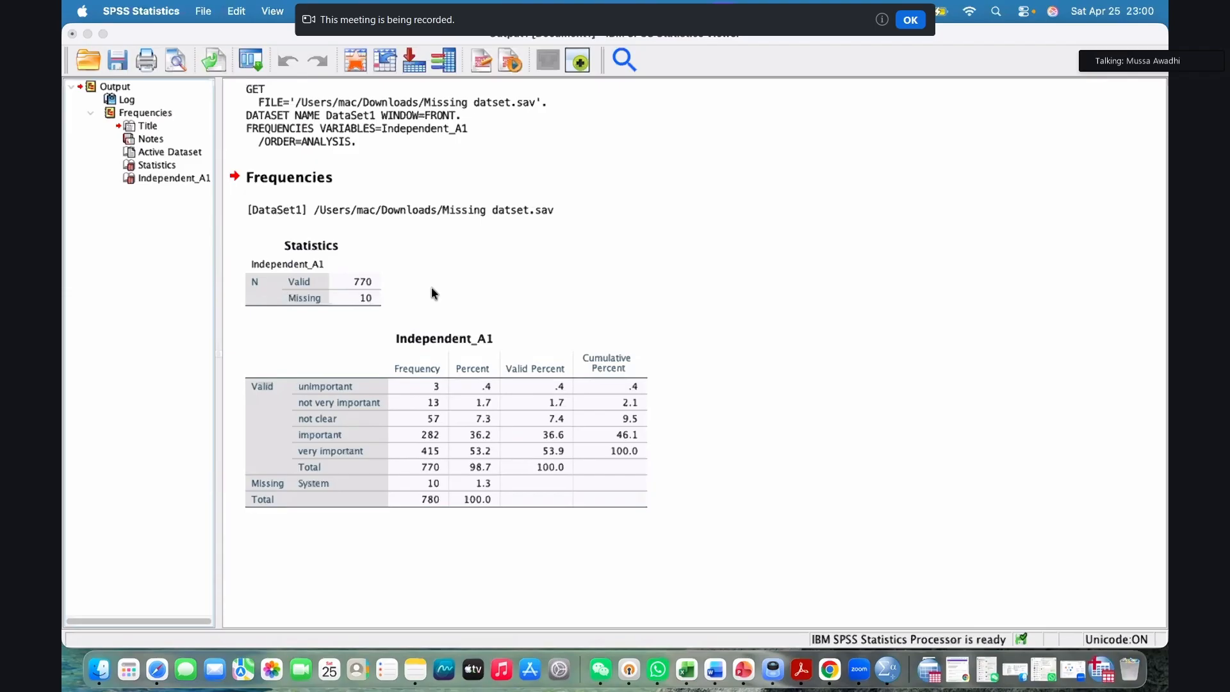
click(373, 302)
Run Frequencies on all Independent and Dependent items from A1 to E5 and review their missing counts across the Statistics table
click(428, 11)
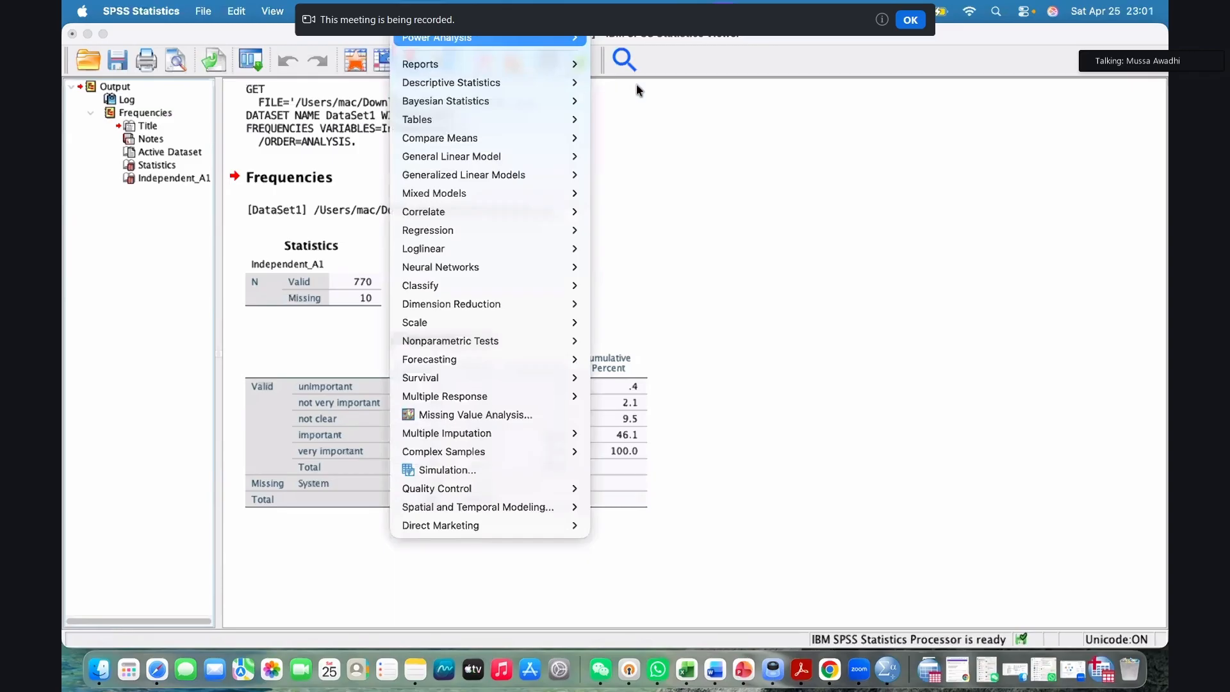
mouse_move(571, 82)
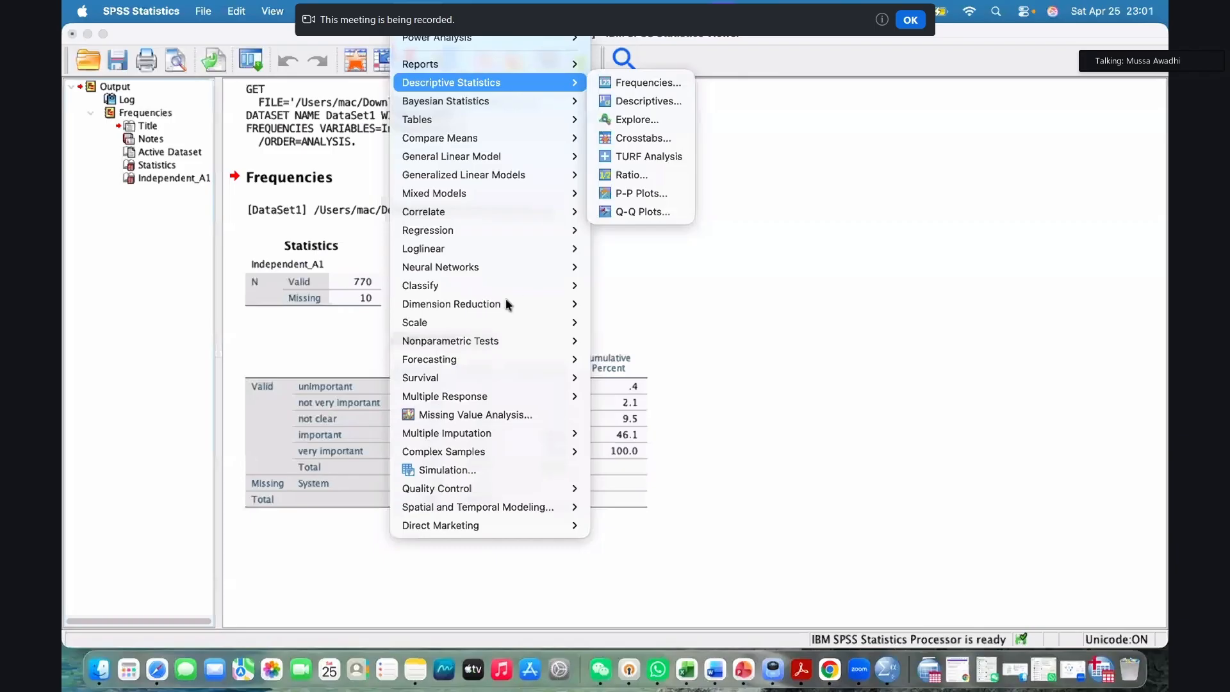
key(Right)
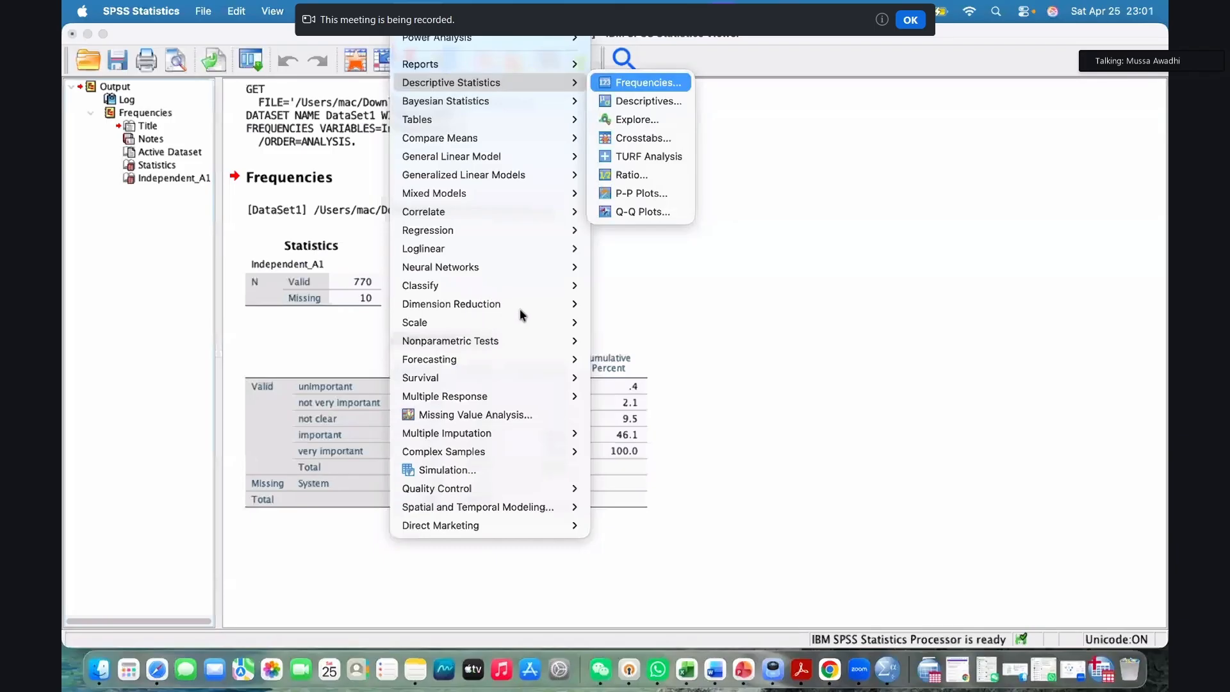
key(Return)
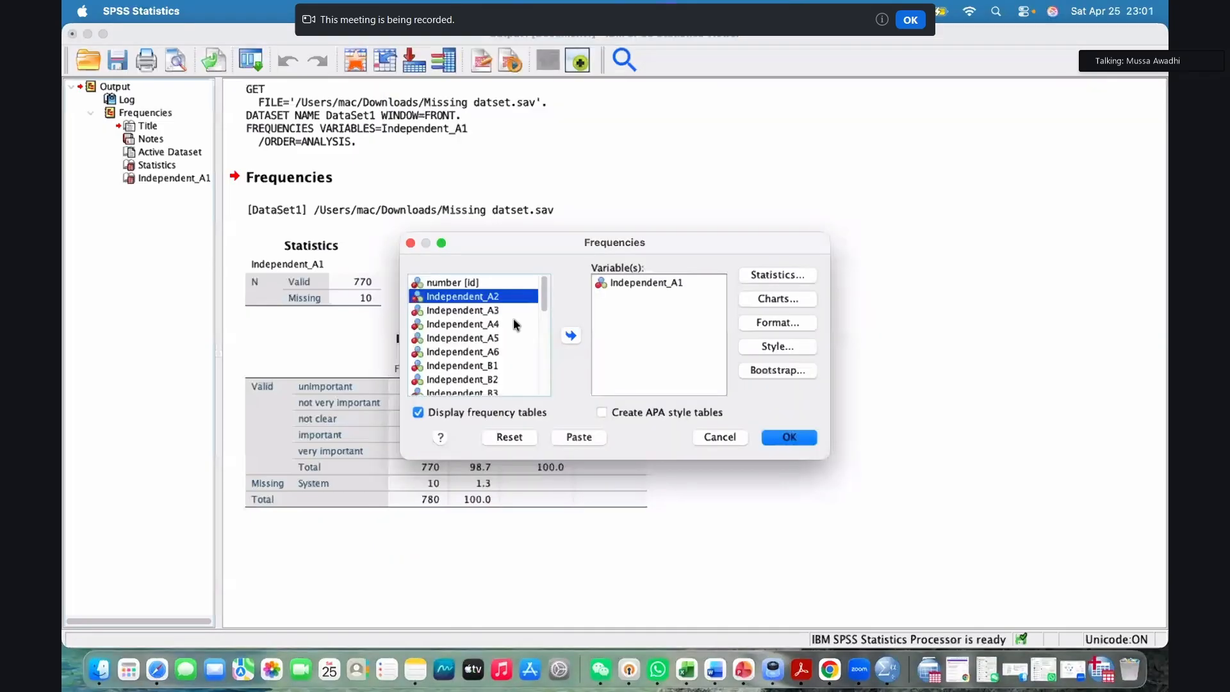
scroll(513, 318, down, 5)
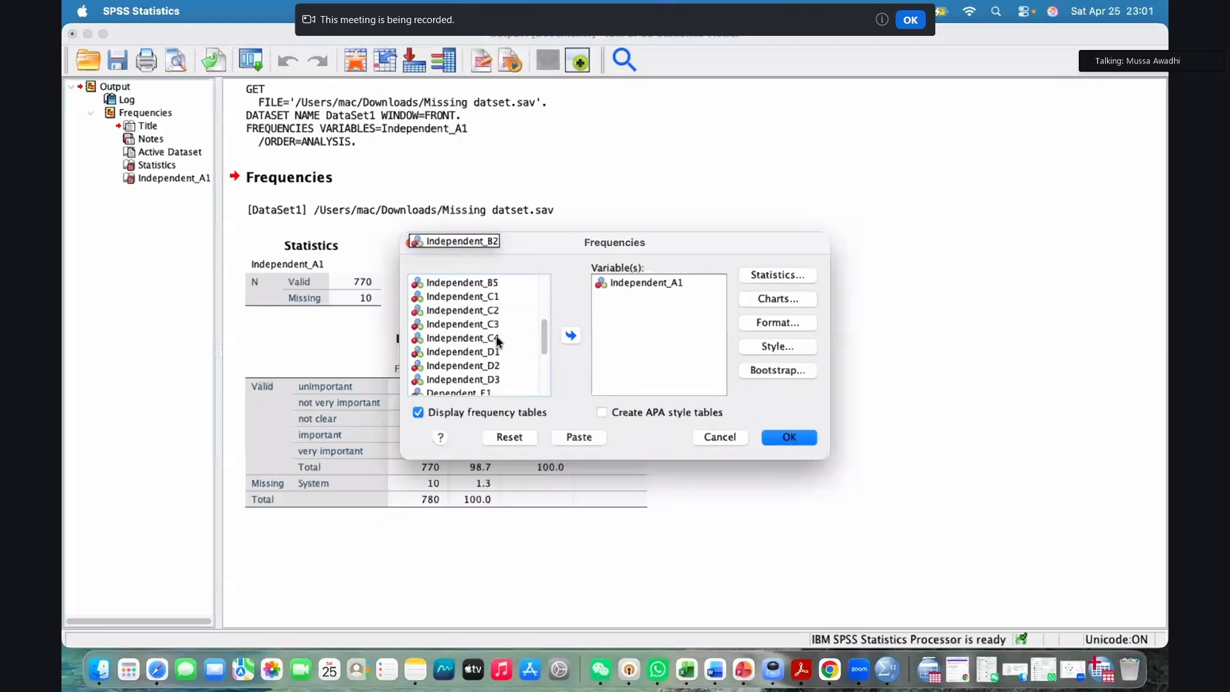
scroll(487, 340, down, 3)
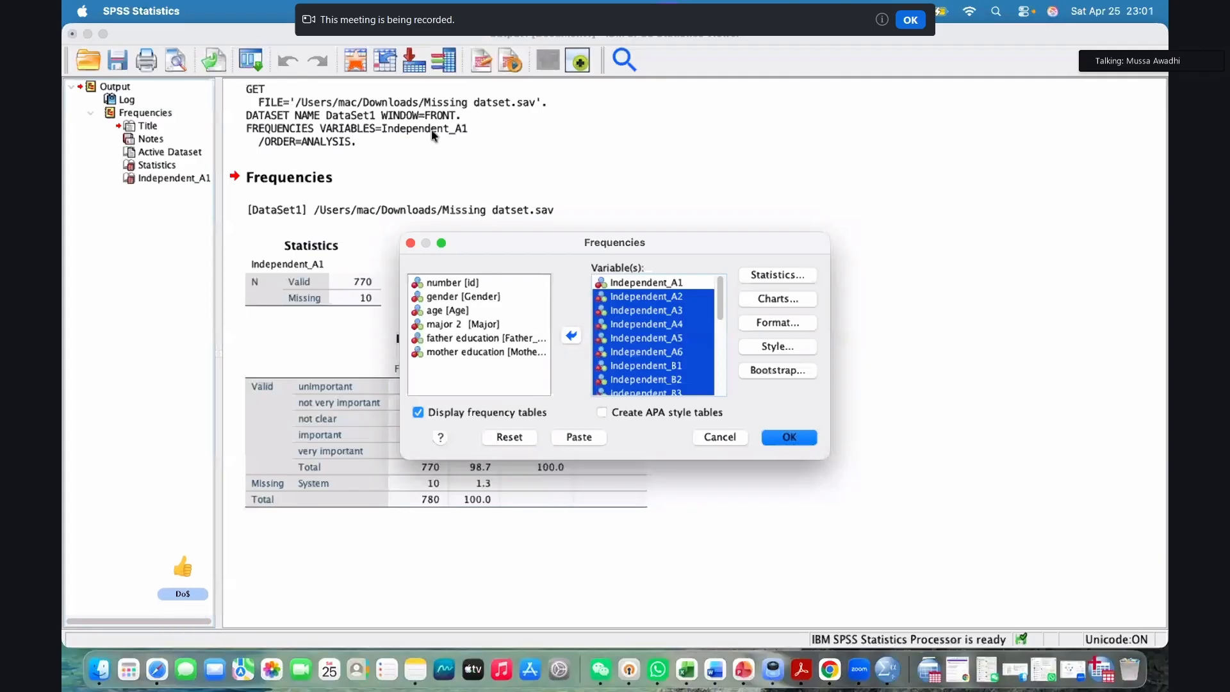
key(Return)
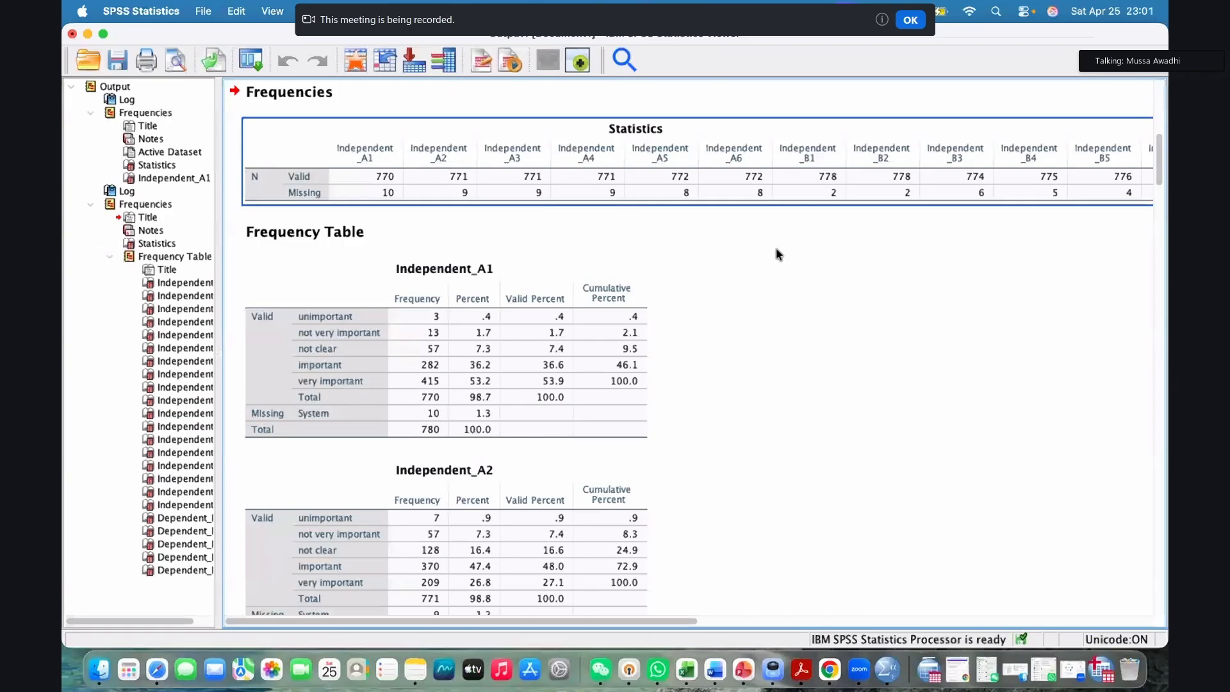
scroll(581, 243, right, 10)
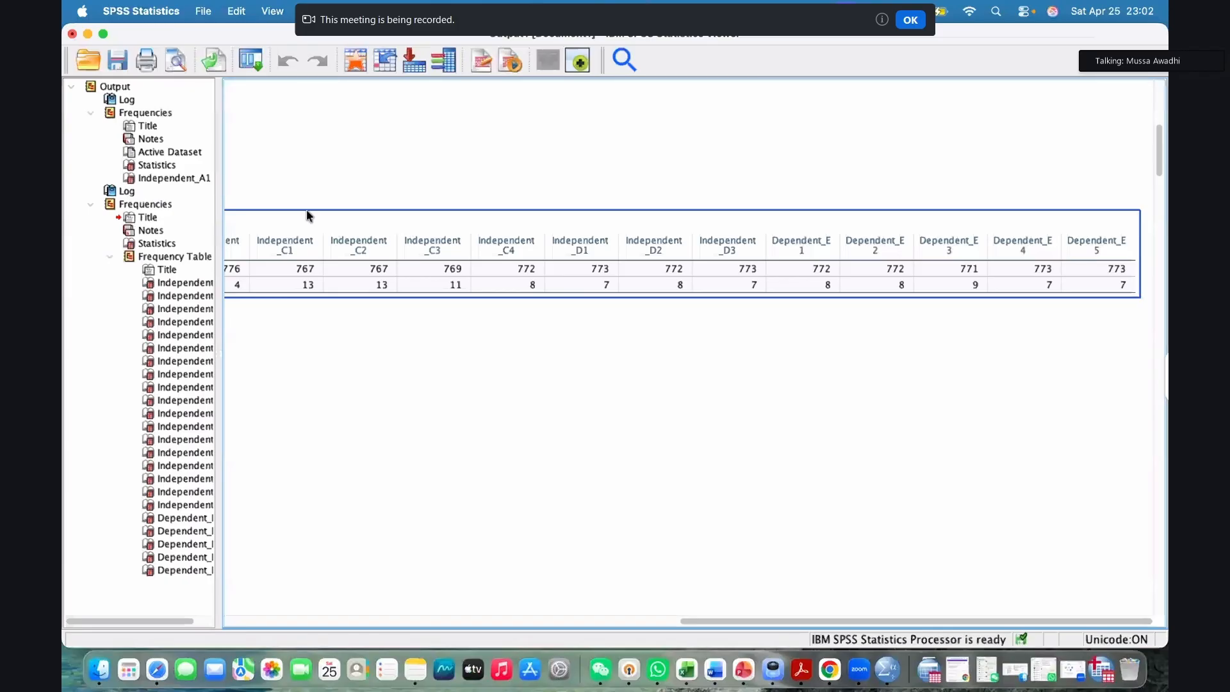
scroll(437, 194, left, 5)
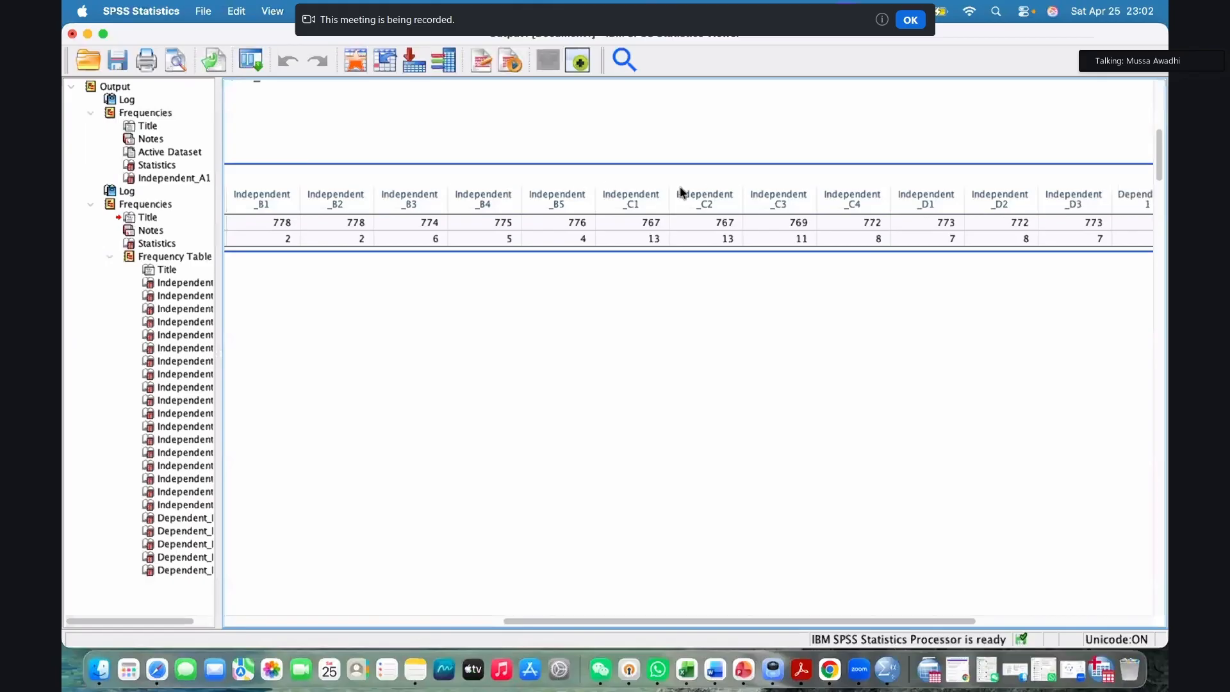
Review the missing counts of the Independent_A and Independent_B items in the Statistics table
scroll(705, 189, left, 10)
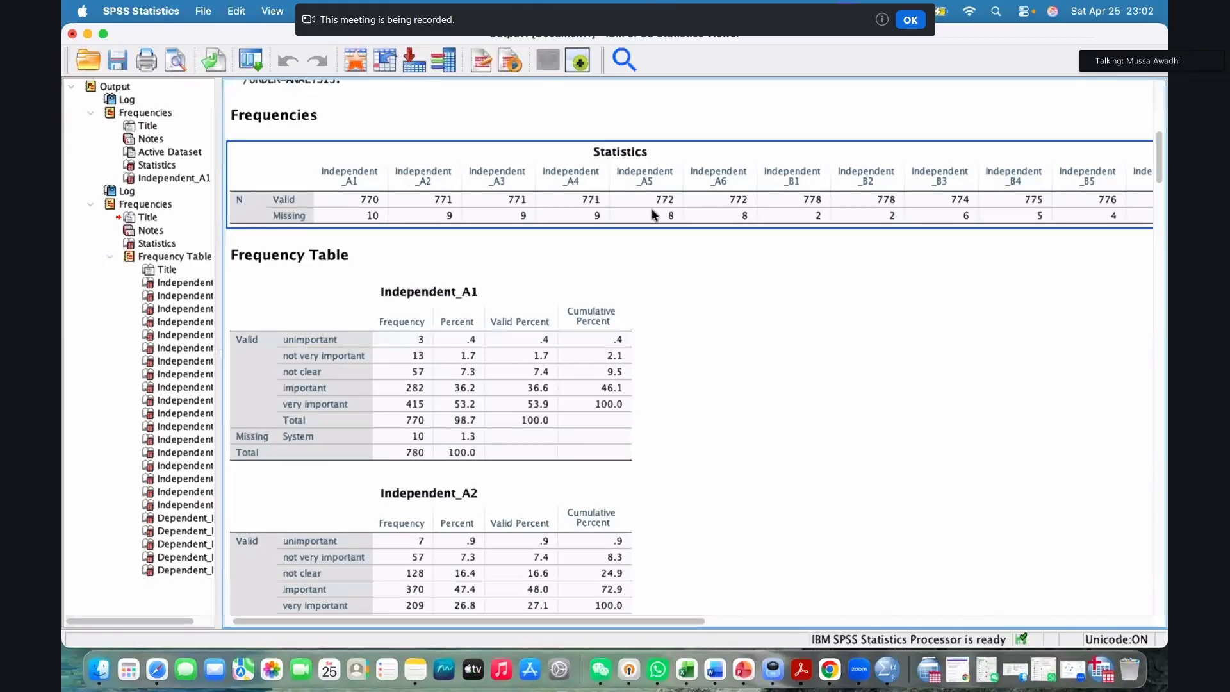
click(655, 255)
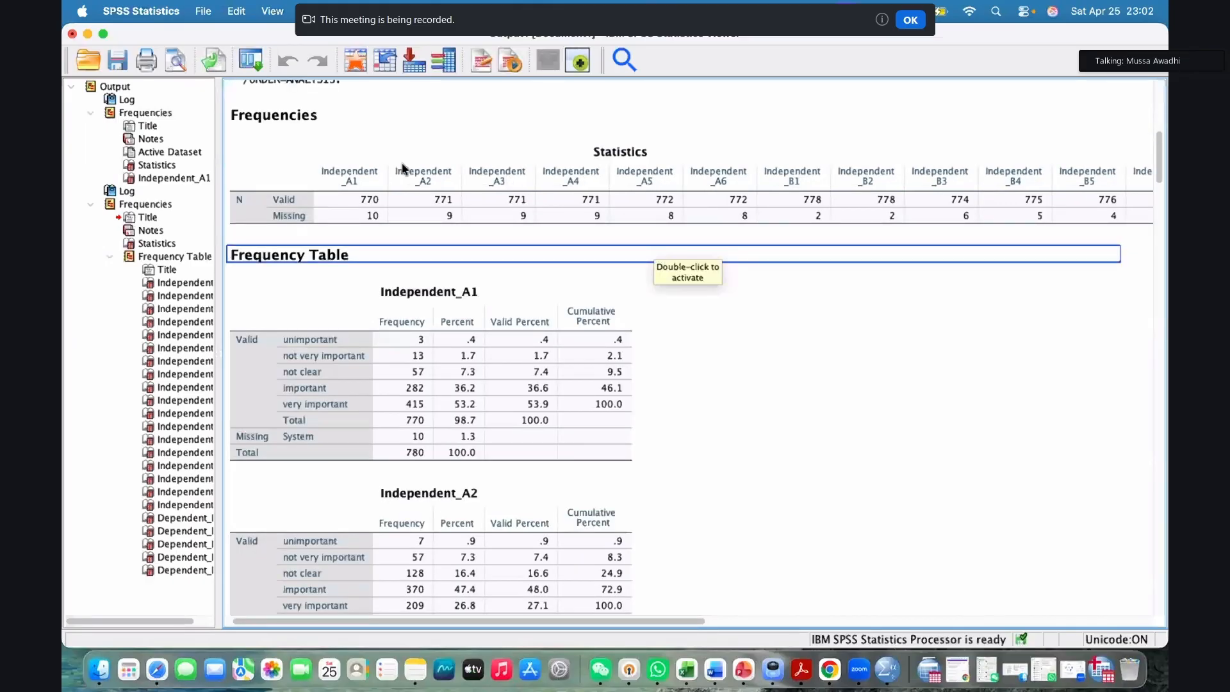
click(334, 172)
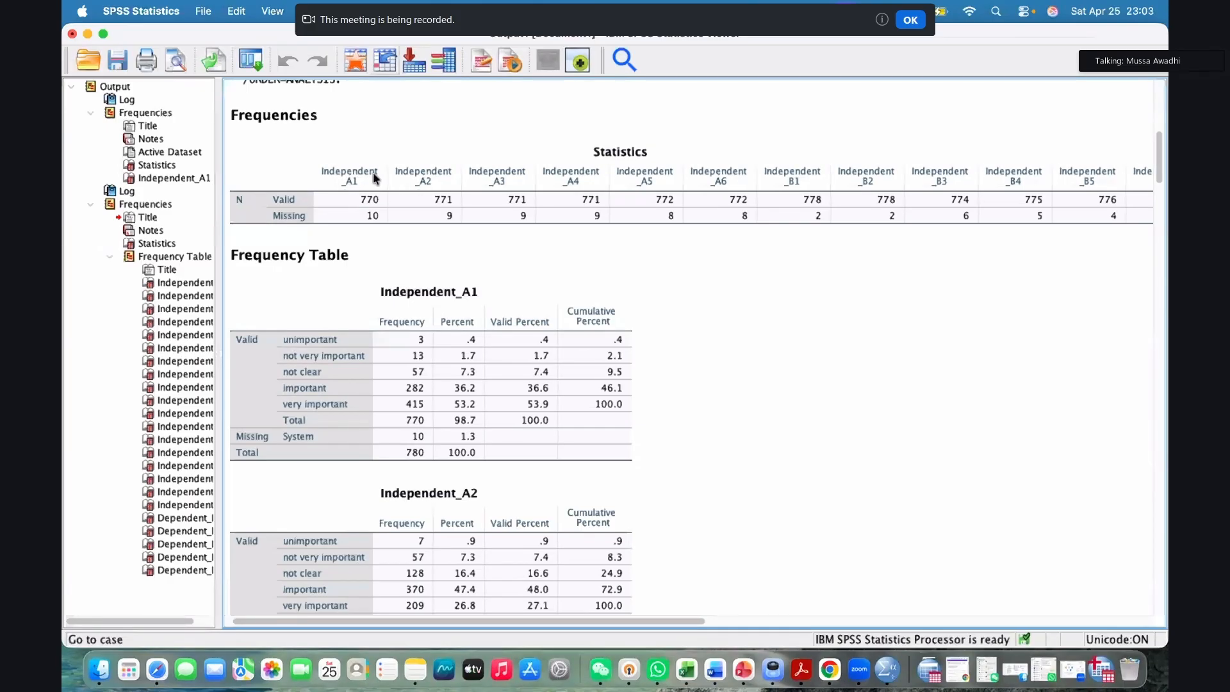
click(712, 174)
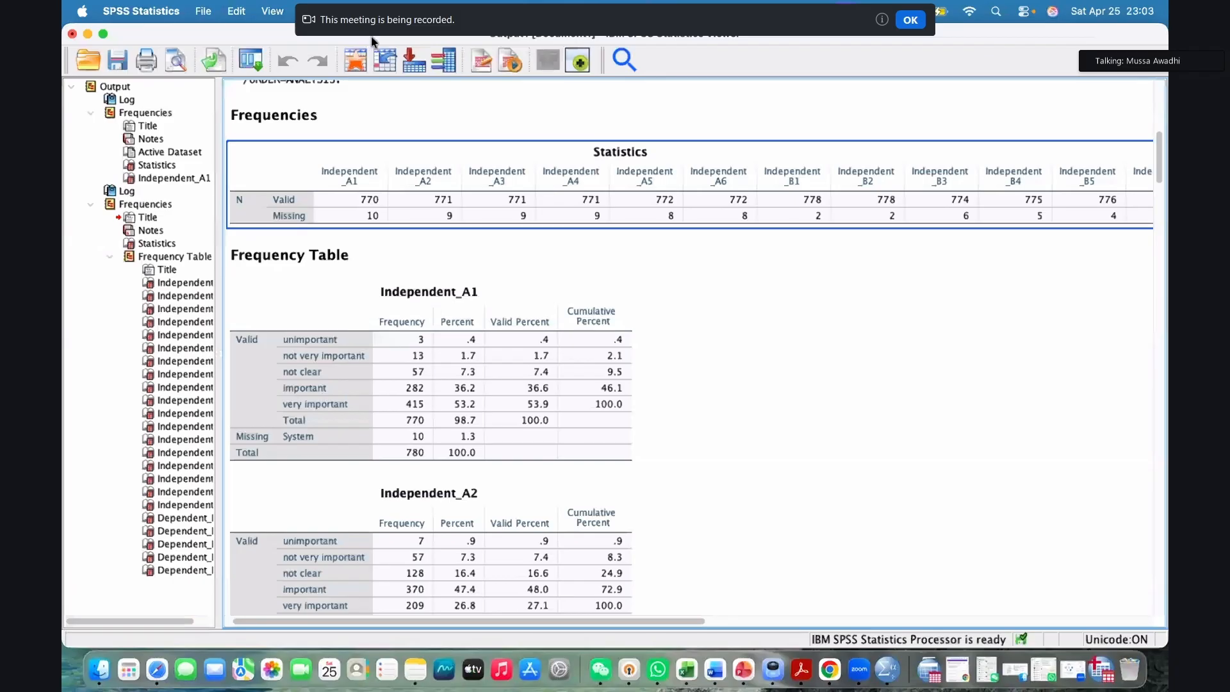
Start a Compute Variable transformation with the target variable named Indepenent_A
click(360, 10)
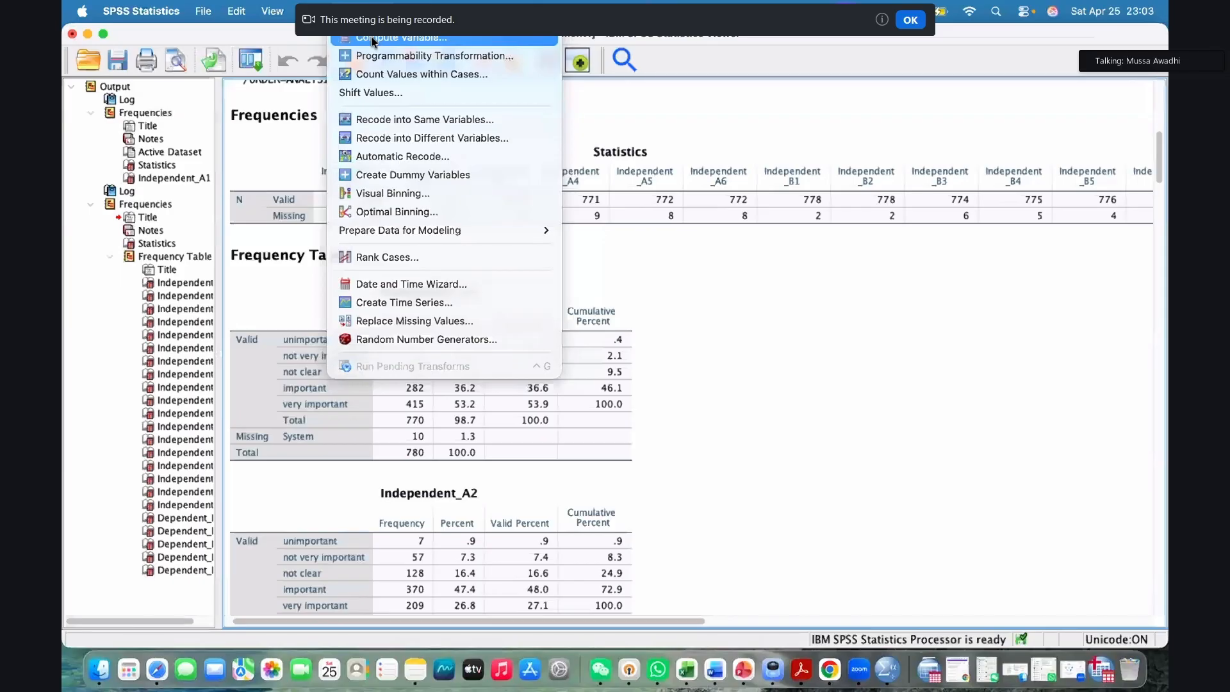
click(371, 36)
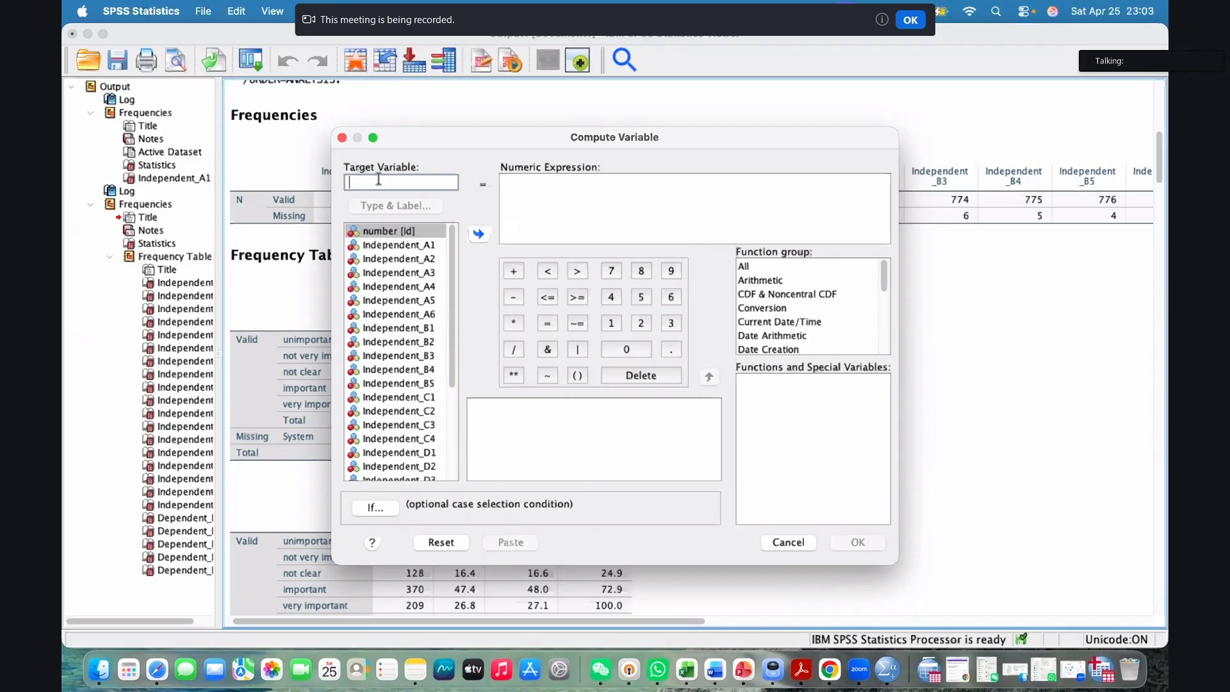
text(Ind)
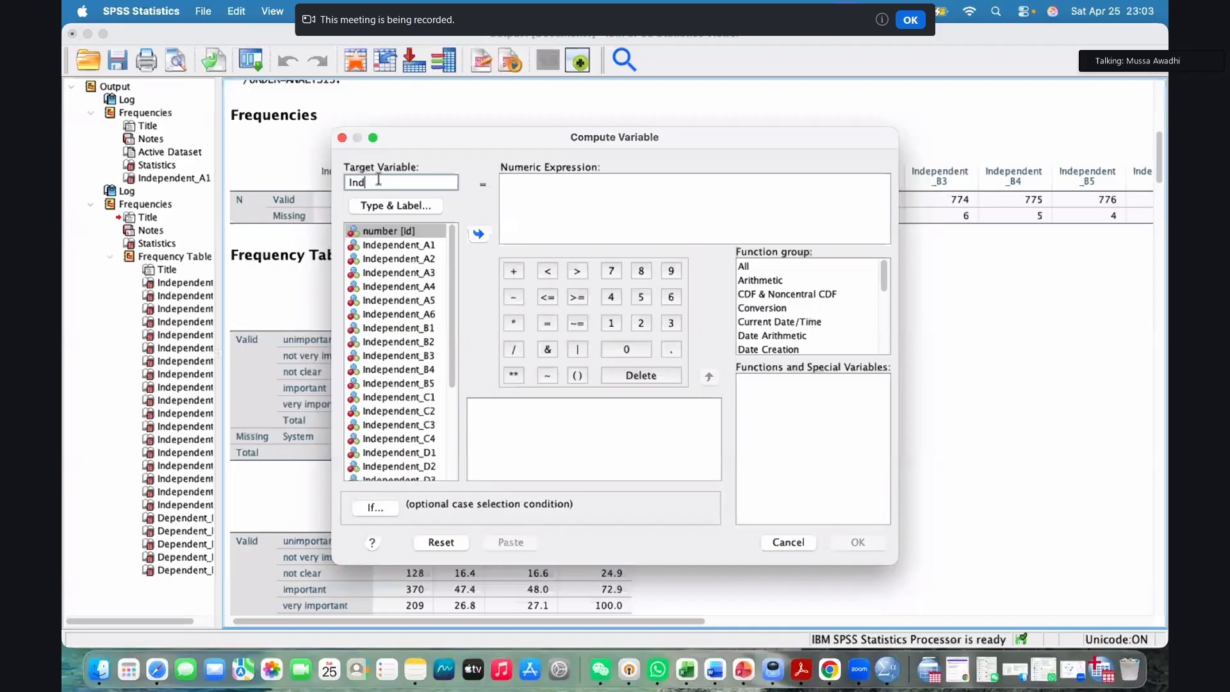
text(epenent_A)
Insert the statistical Mean function into the numeric expression and clear its placeholder arguments
click(550, 191)
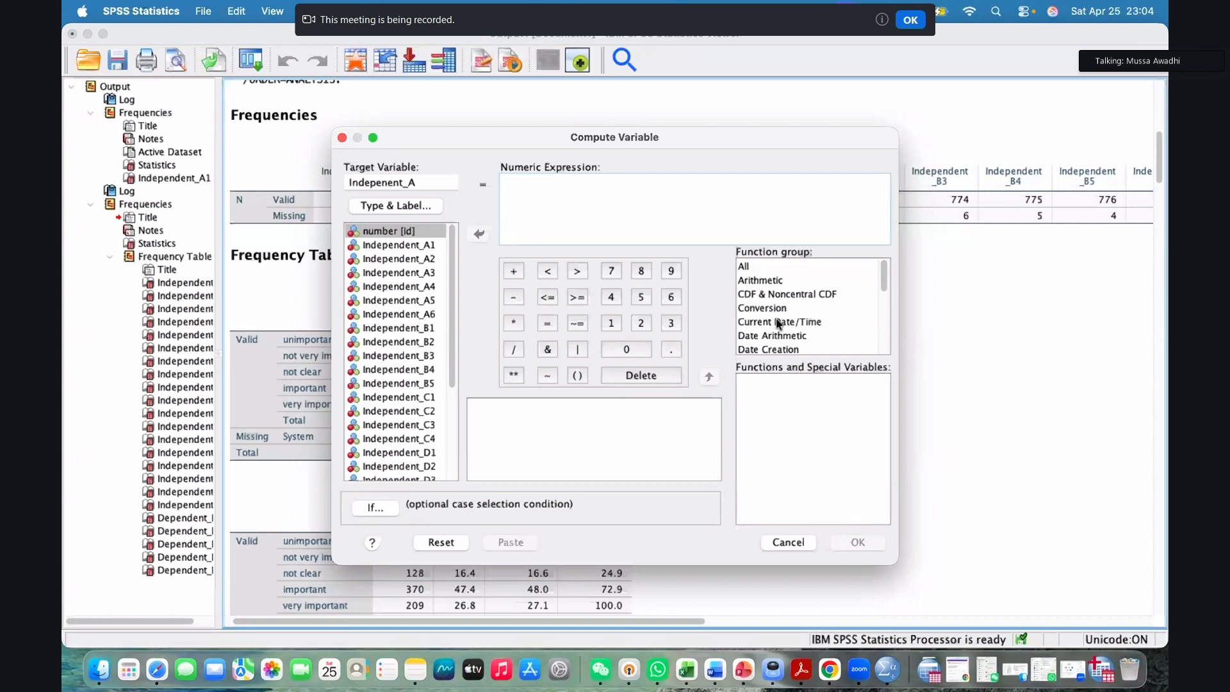
scroll(779, 327, down, 3)
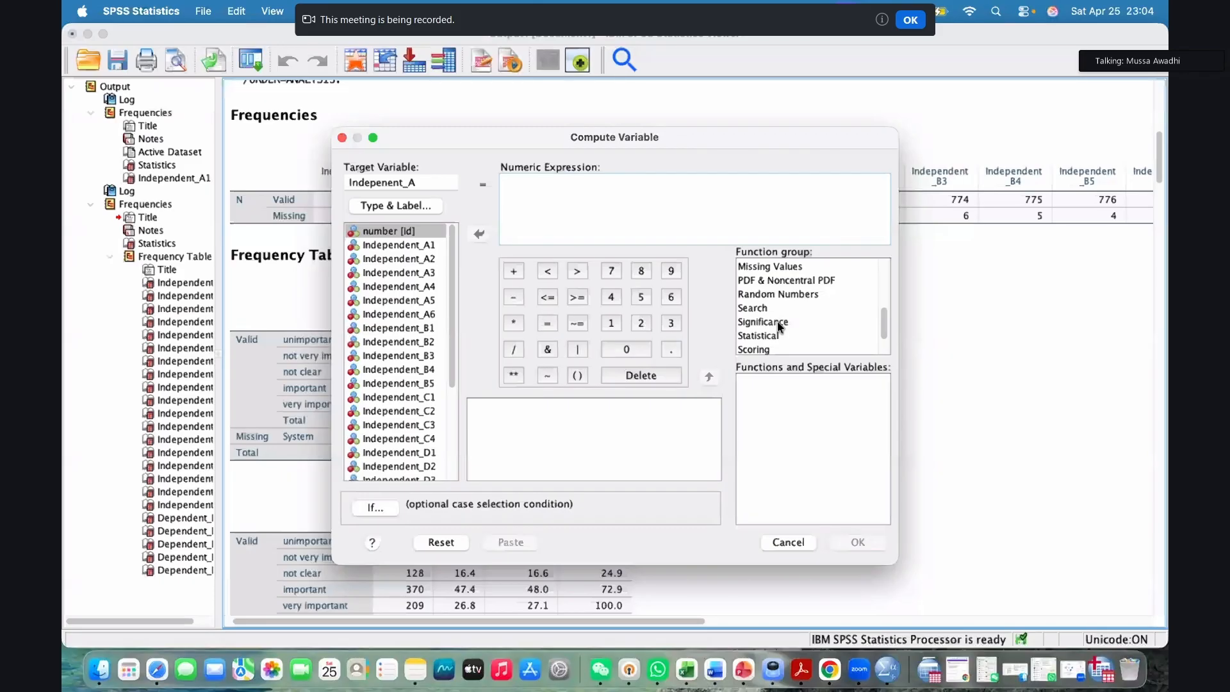
click(587, 191)
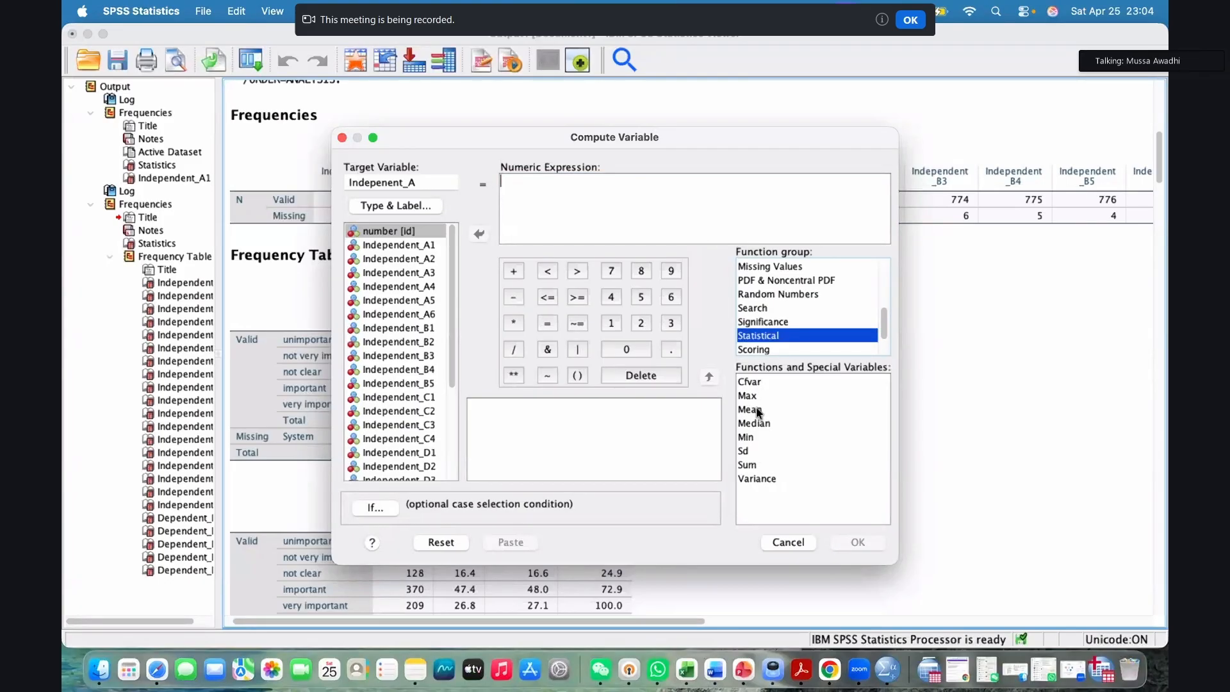
click(757, 411)
drag(757, 410, 568, 208)
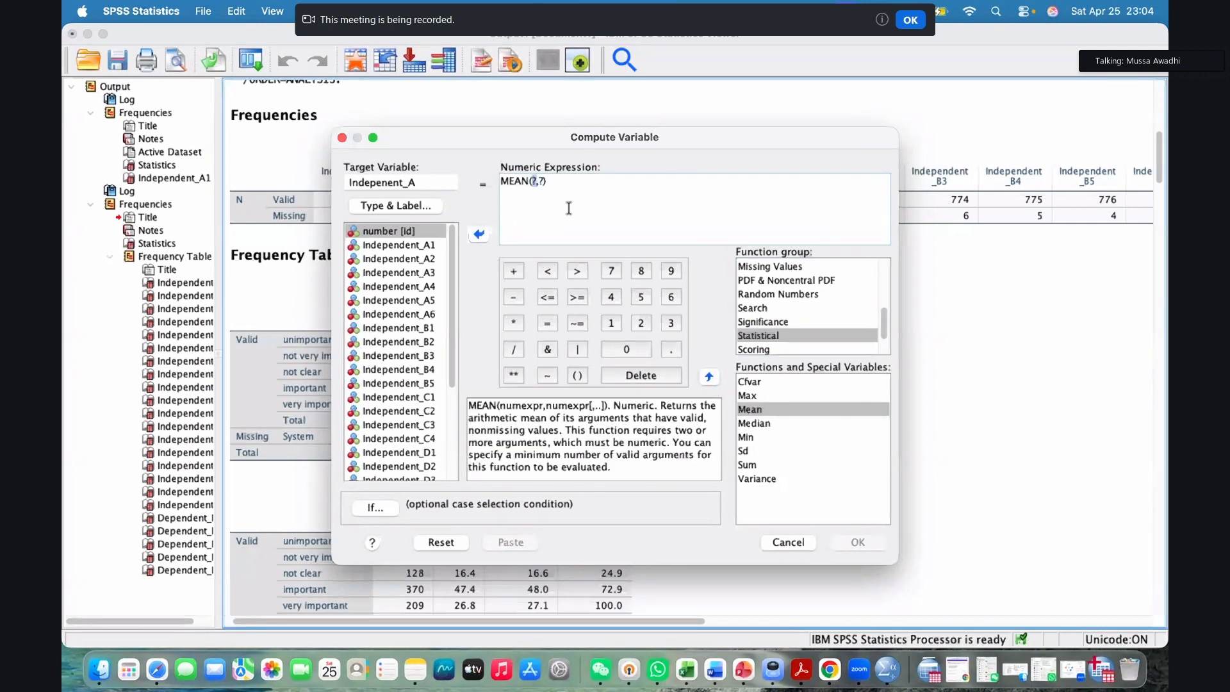
click(543, 181)
key(BackSpace)
key(BackSpace)
key(BackSpace)
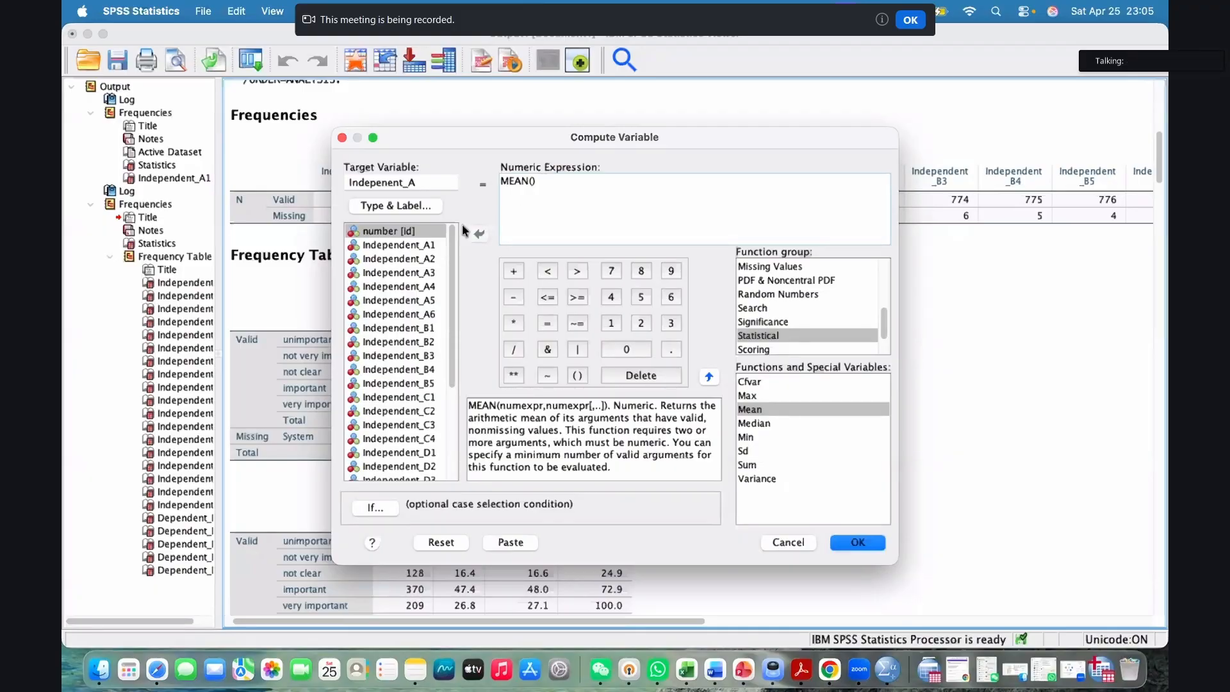
Enter Independent_A1 through Independent_A6 as comma-separated arguments of the MEAN function and compute the variable
double_click(397, 246)
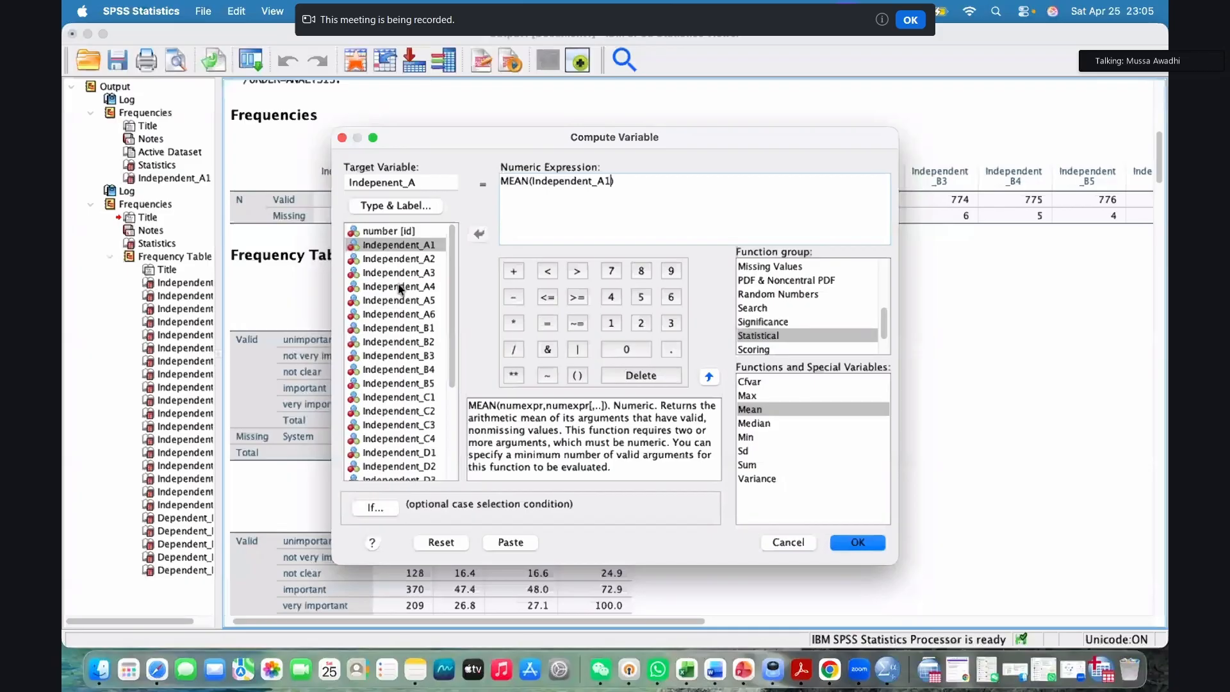
text(,)
double_click(399, 259)
text(,)
click(398, 273)
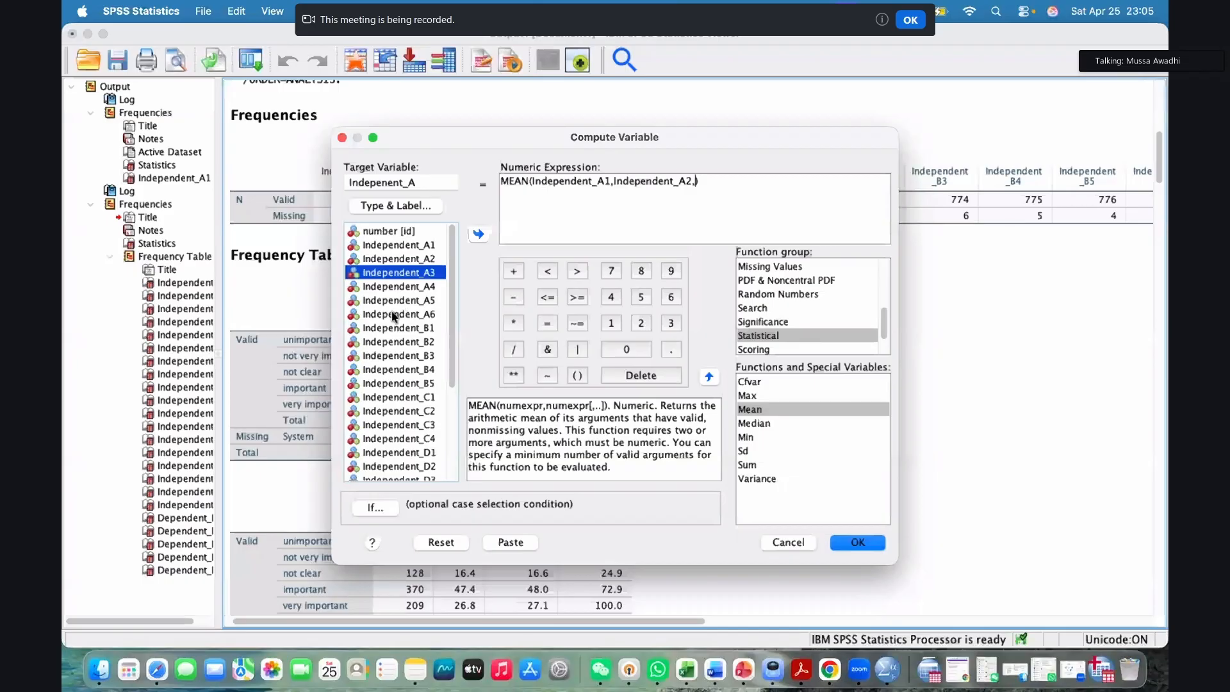
double_click(398, 273)
text(,)
double_click(398, 287)
text(,)
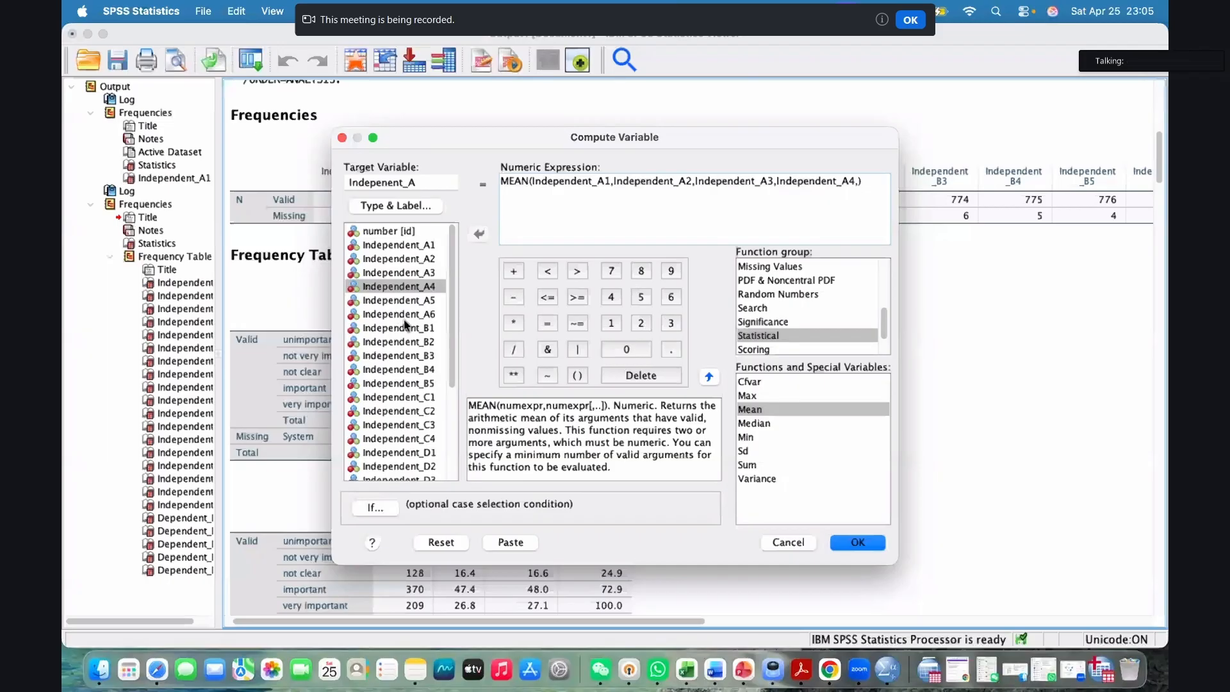
double_click(398, 300)
text(,Independent_A6)
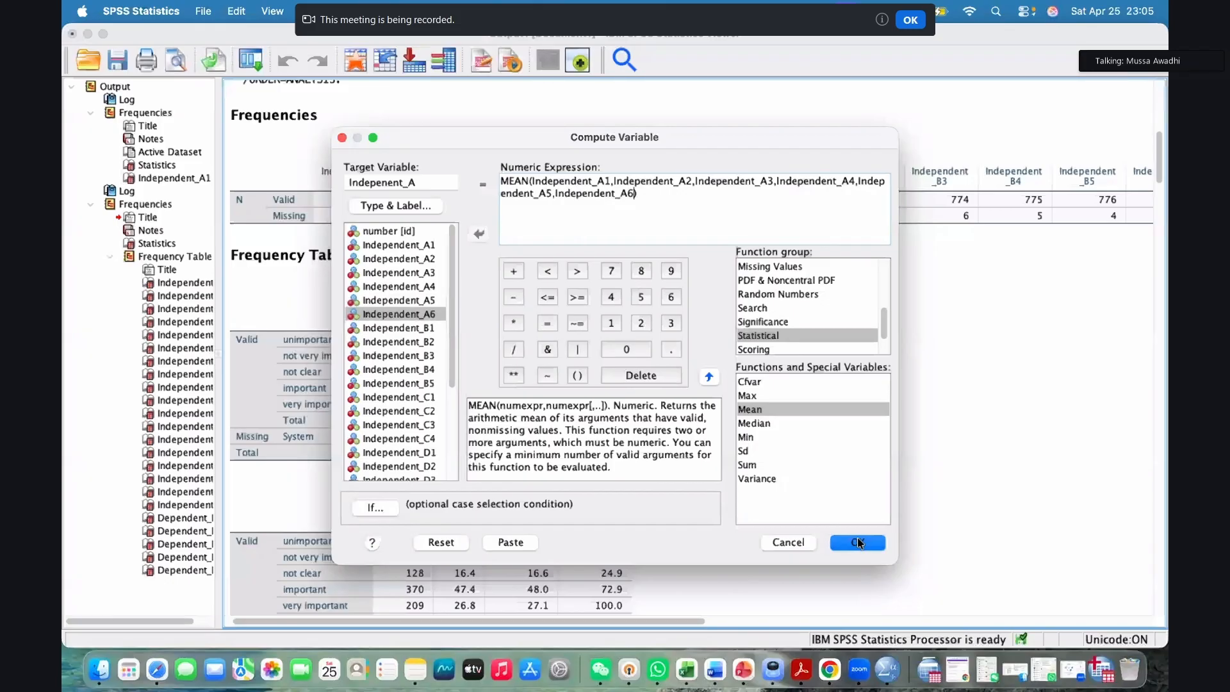
click(857, 542)
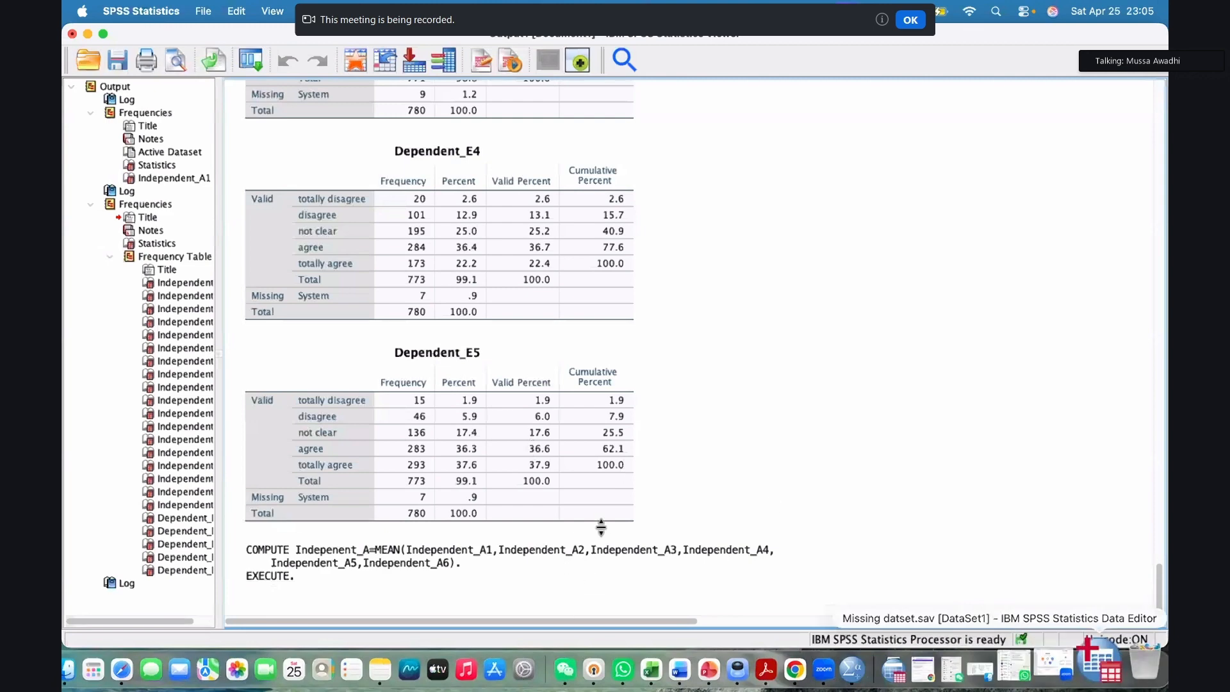
Inspect the computed Indepenent_A column at the end of the dataset and return to the output window
click(1099, 666)
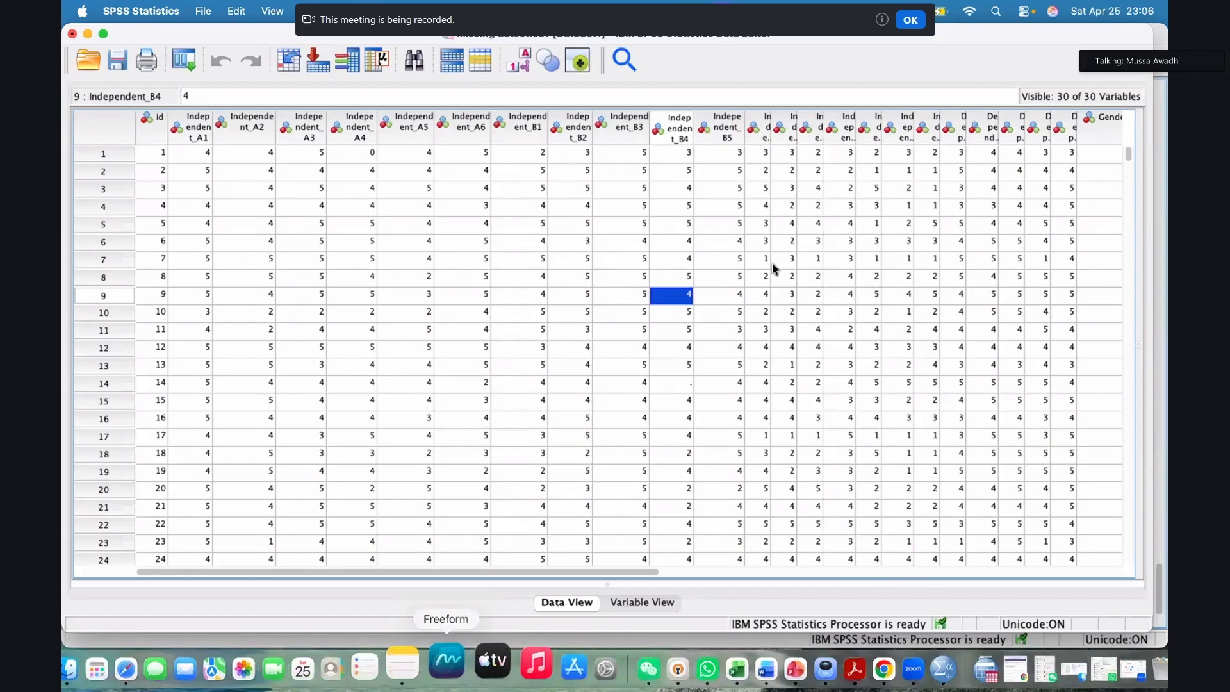
scroll(765, 125, right, 5)
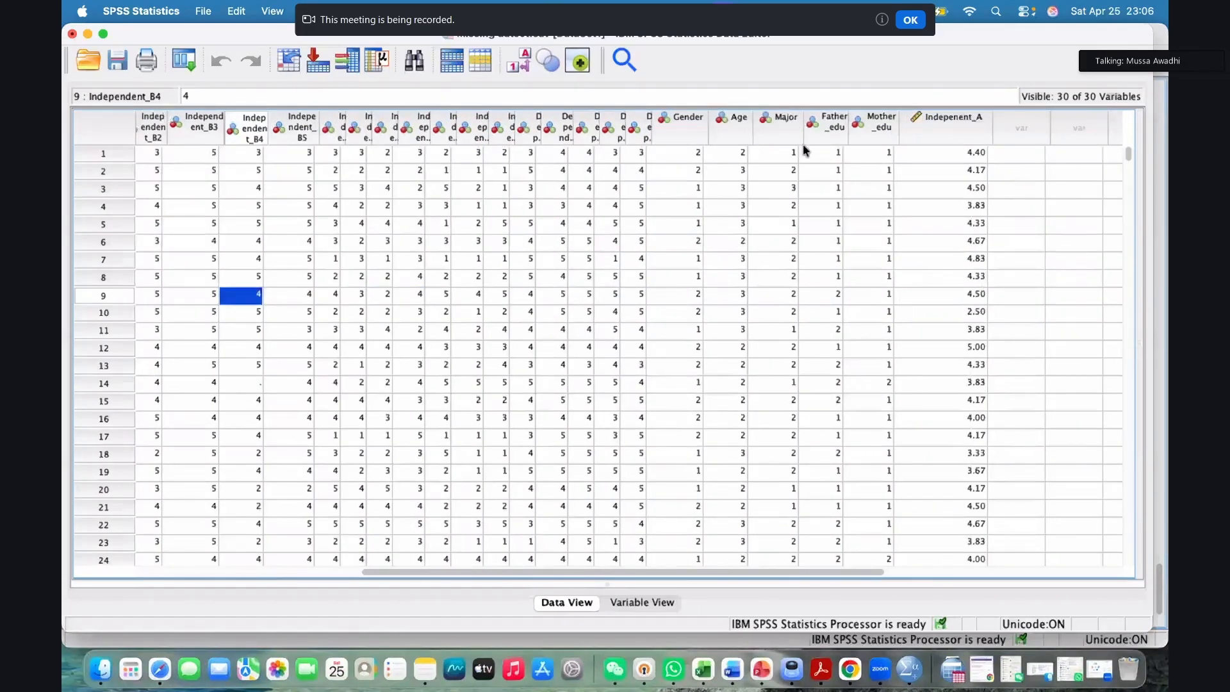
scroll(801, 144, right, 3)
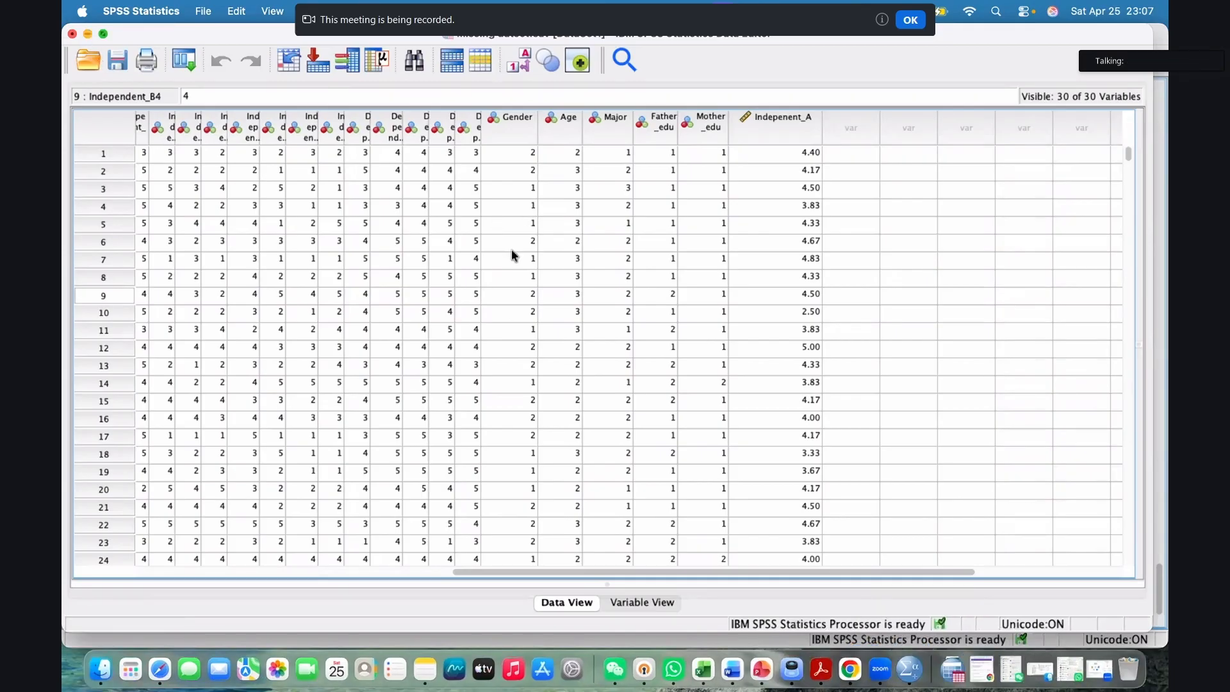
key(super+m)
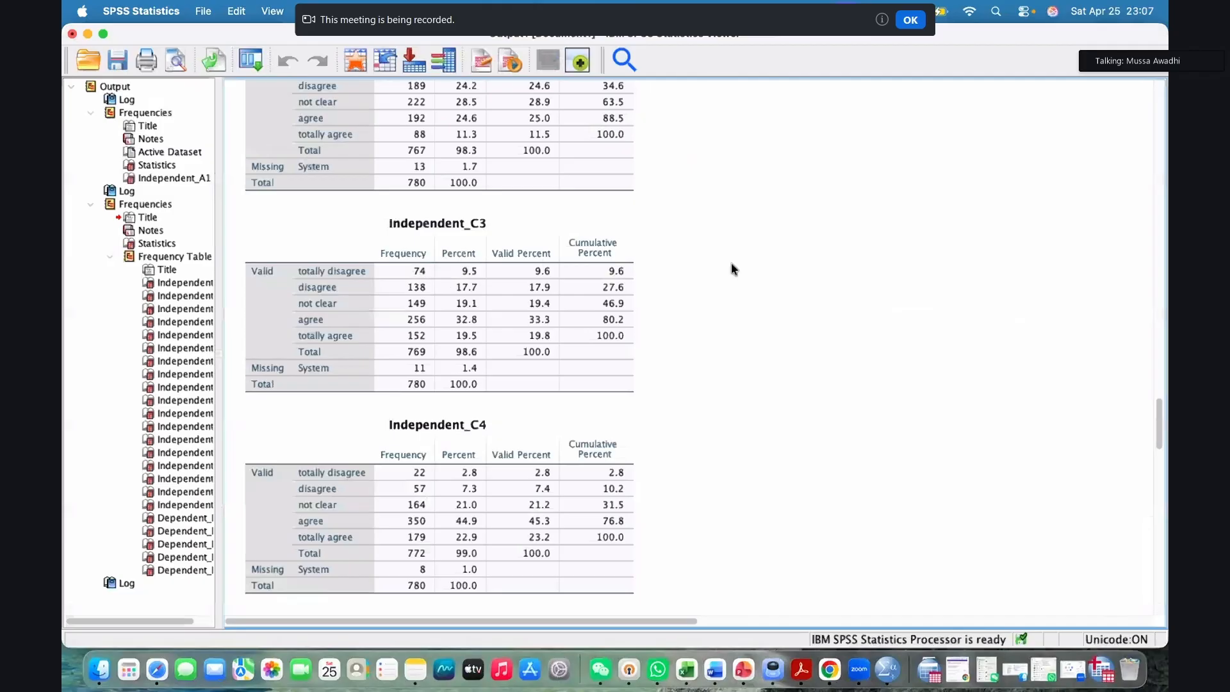
Reopen the Frequencies analysis and remove all Independent and Dependent items from its analysis variables
scroll(667, 266, up, 15)
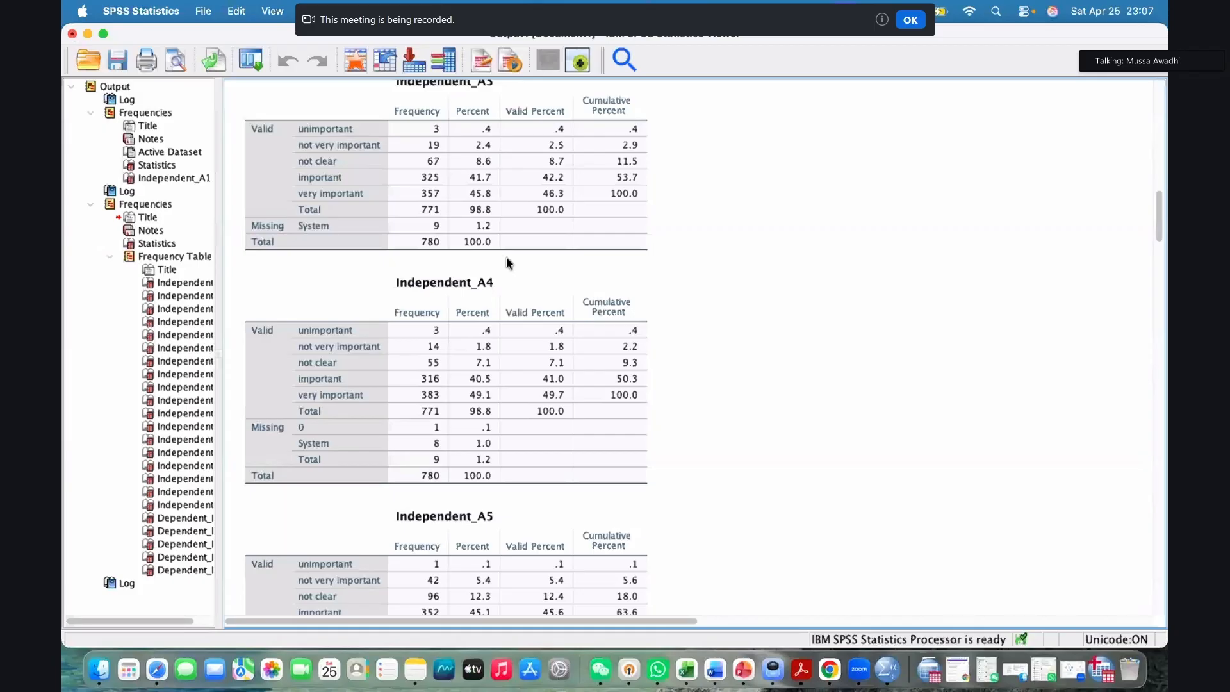
scroll(508, 263, up, 10)
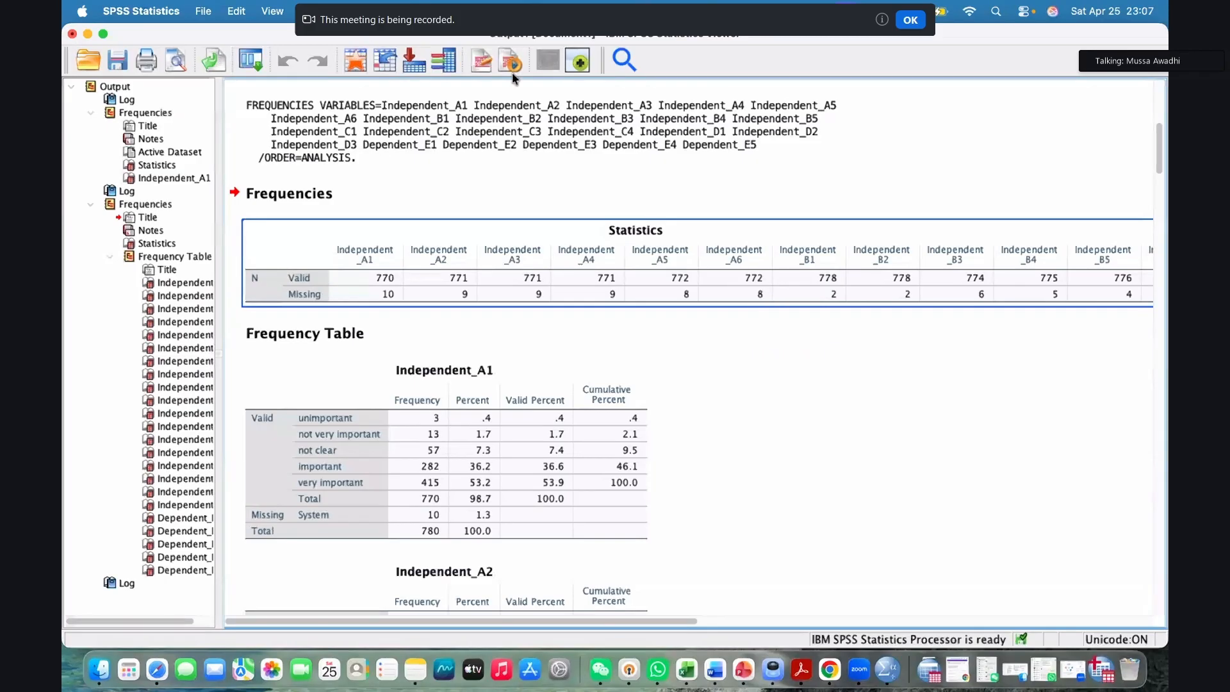
click(681, 85)
click(506, 11)
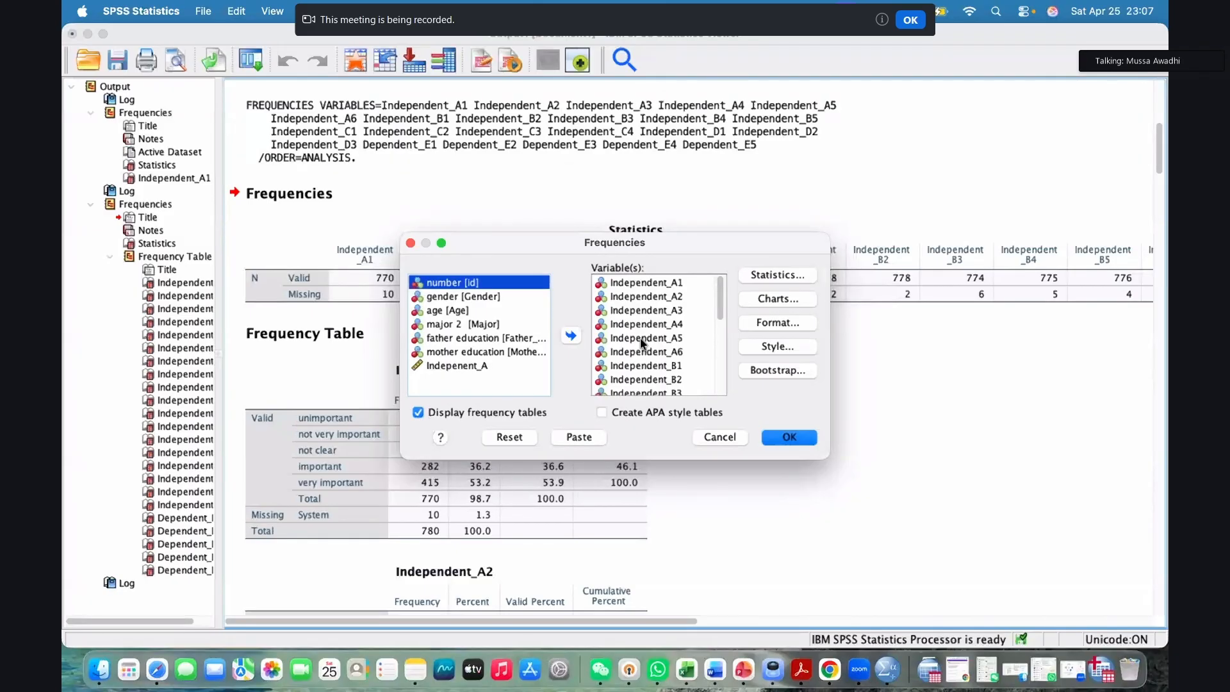
scroll(641, 337, down, 3)
click(640, 338)
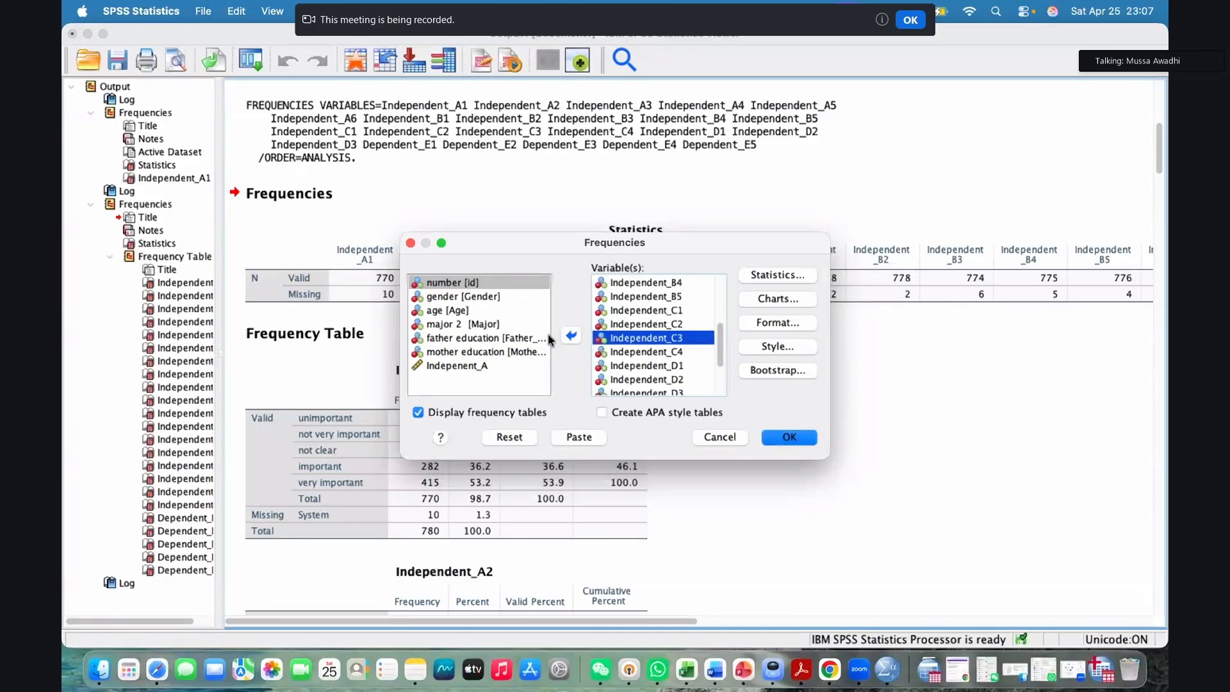
key(super+a)
click(569, 336)
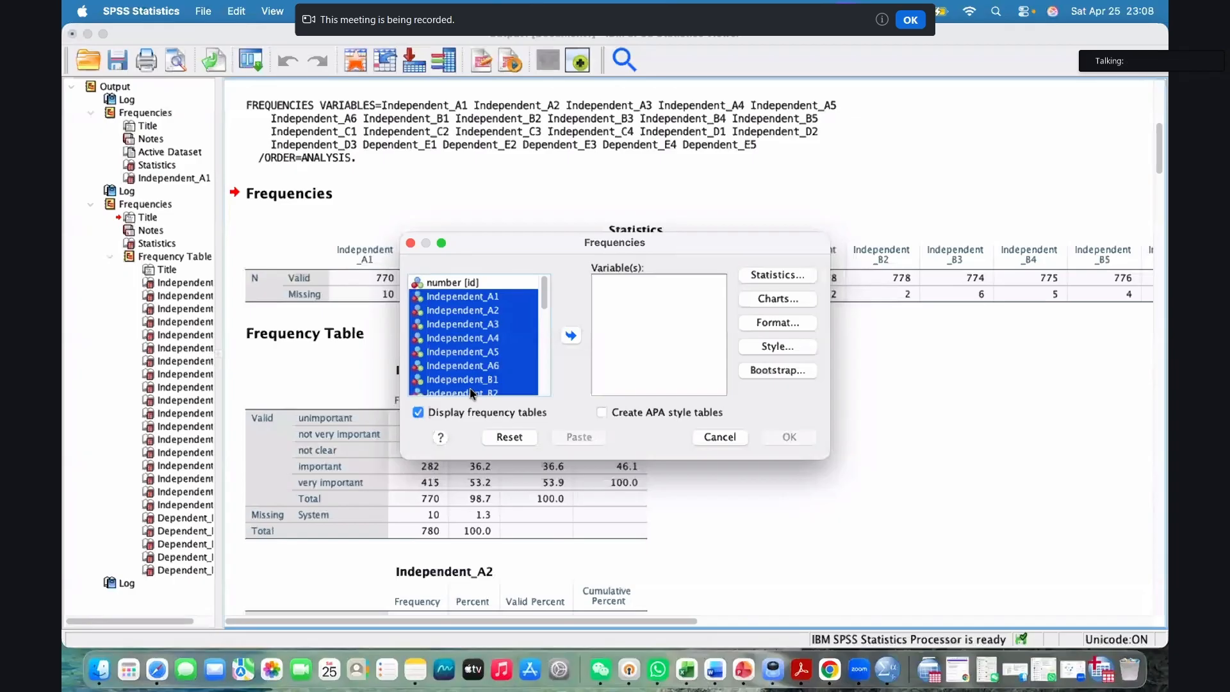
Run Frequencies on the computed variable Indepenent_A with frequency tables displayed
drag(471, 393, 702, 328)
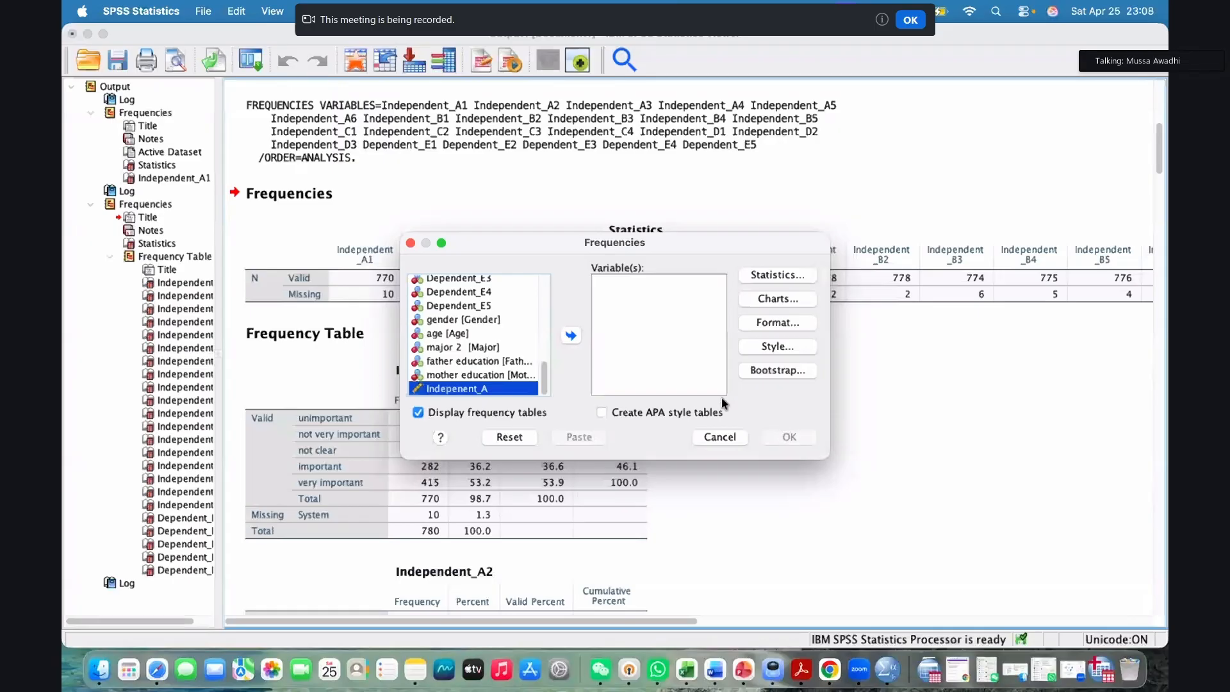
click(572, 335)
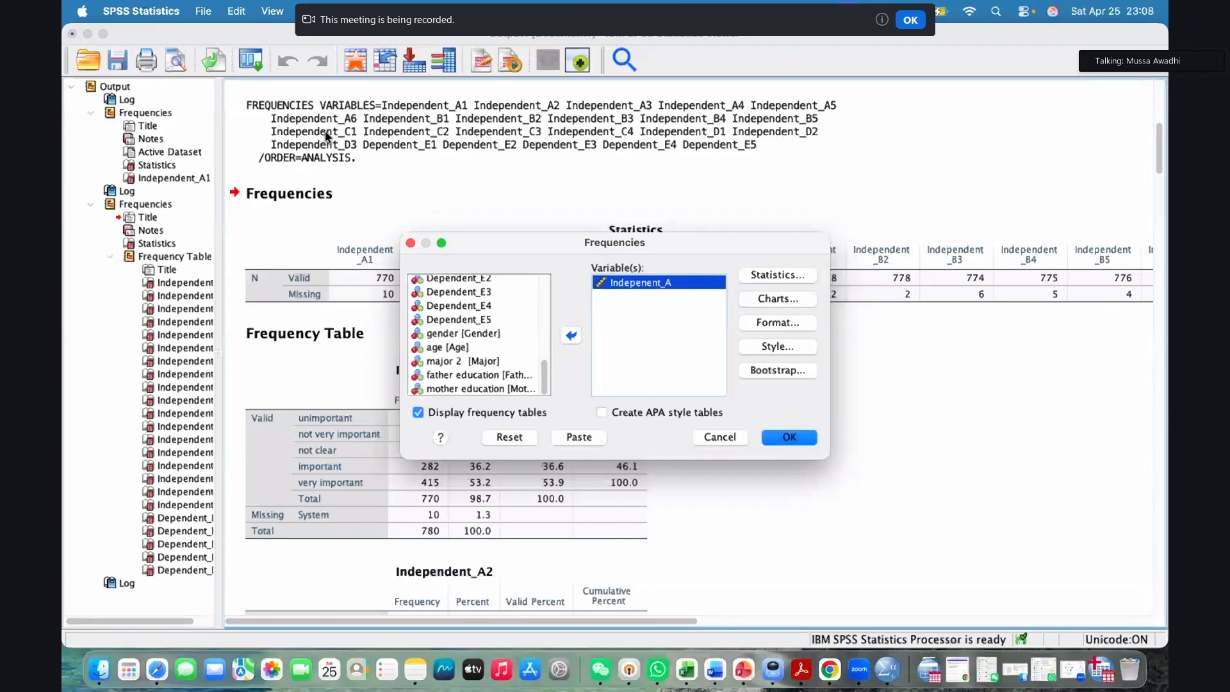
key(Return)
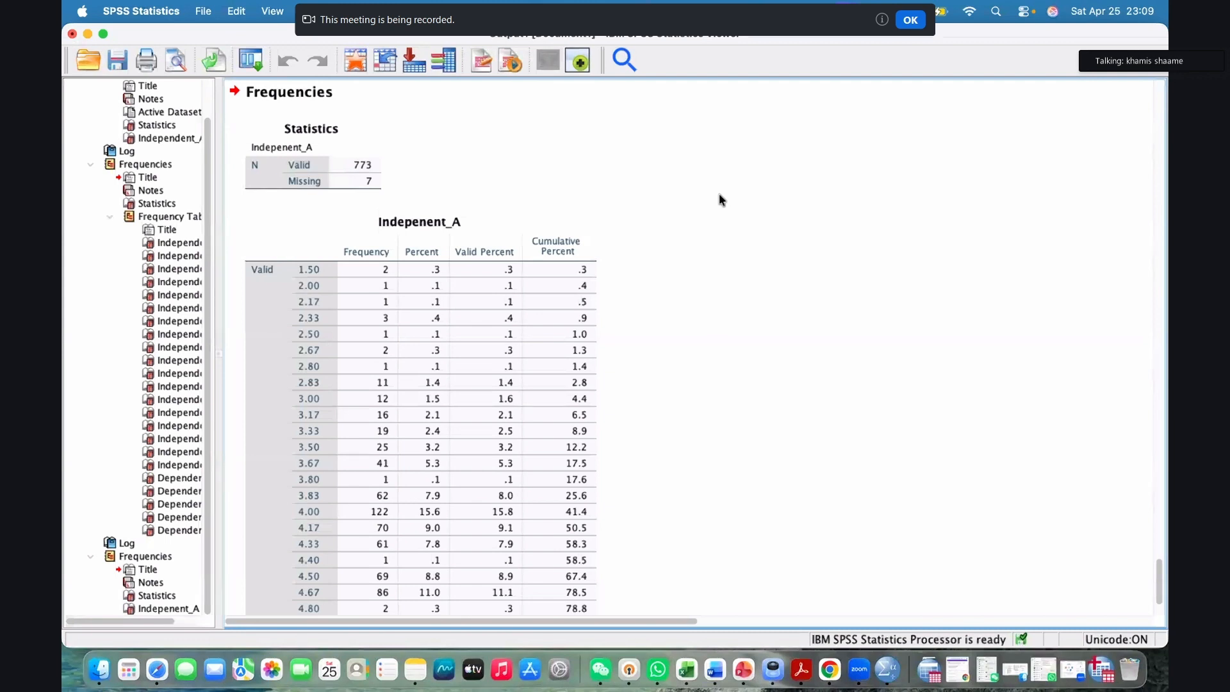
Review the missing counts of items A1 to A6 in the earlier Statistics table for comparison with Indepenent_A
scroll(719, 194, up, 15)
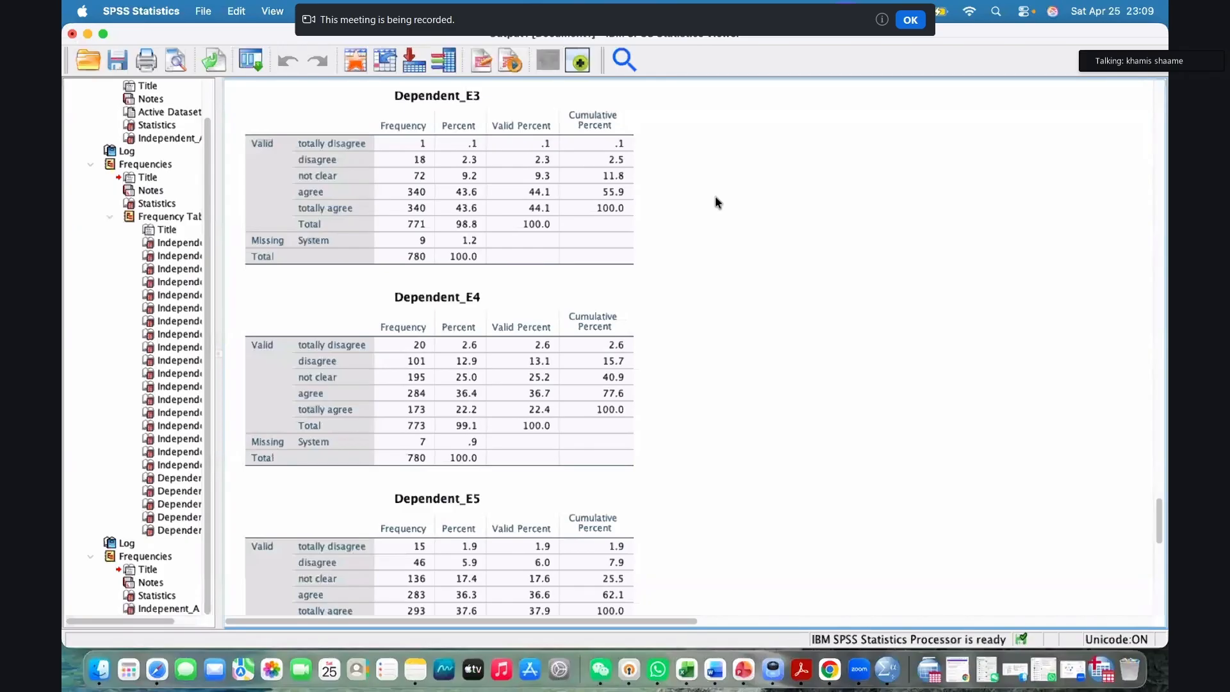
scroll(684, 214, up, 10)
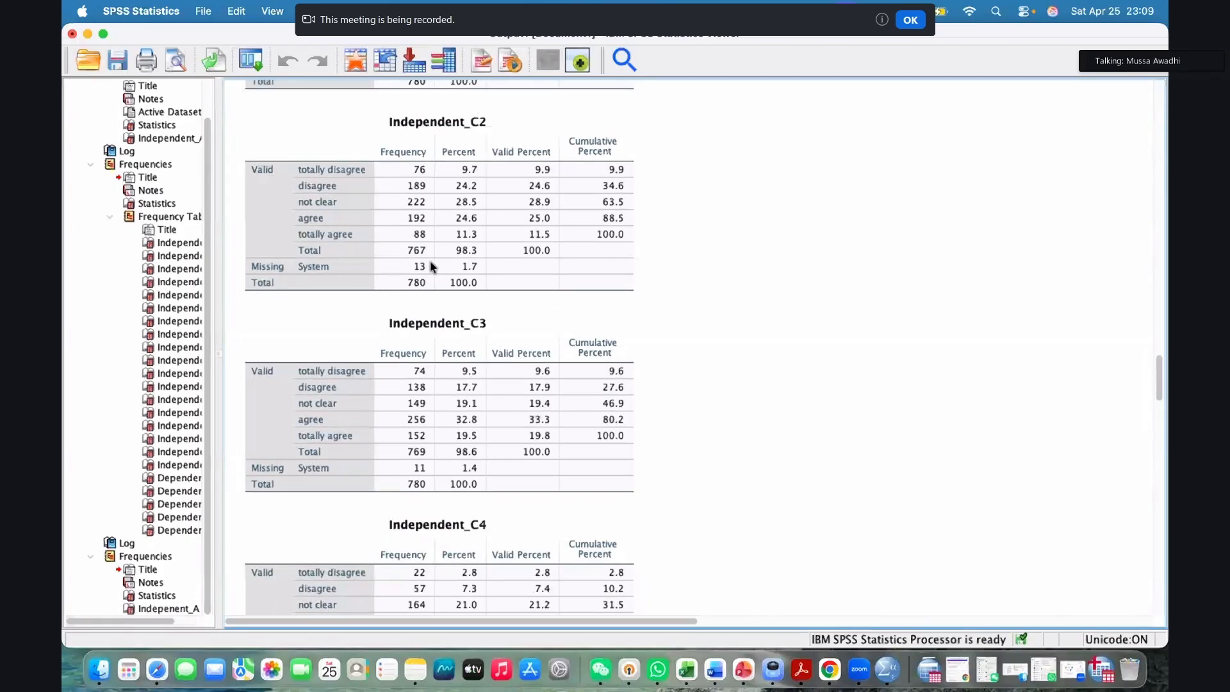
scroll(610, 165, up, 10)
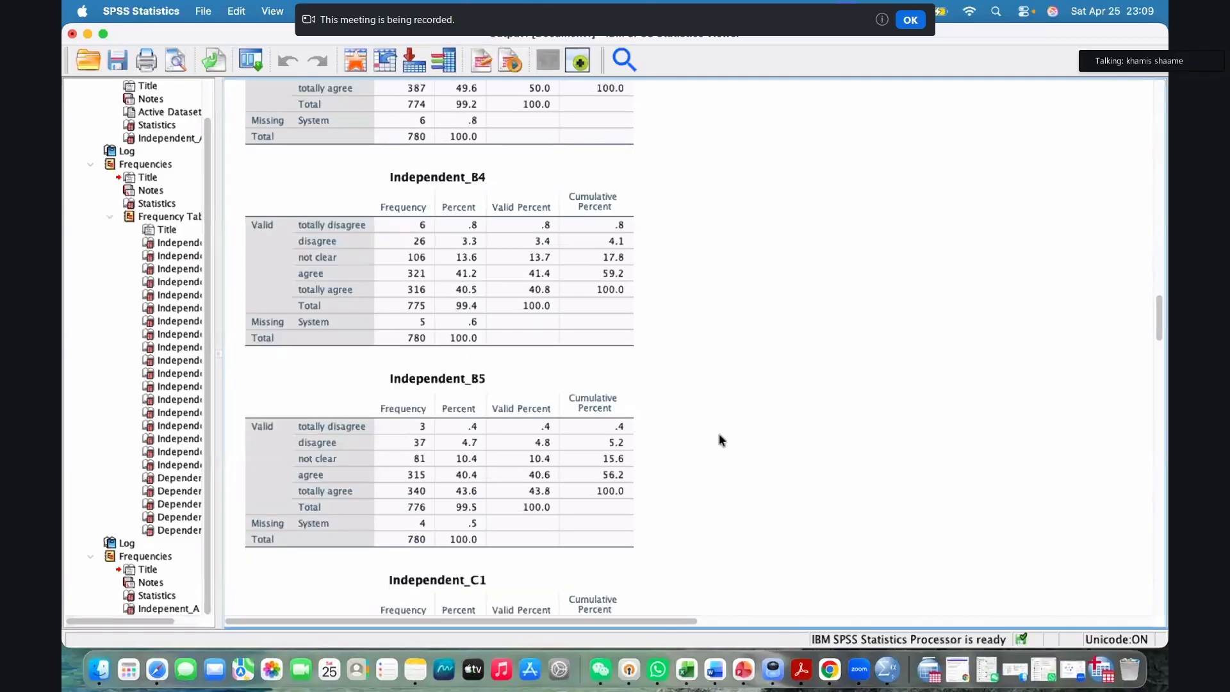
scroll(520, 196, up, 20)
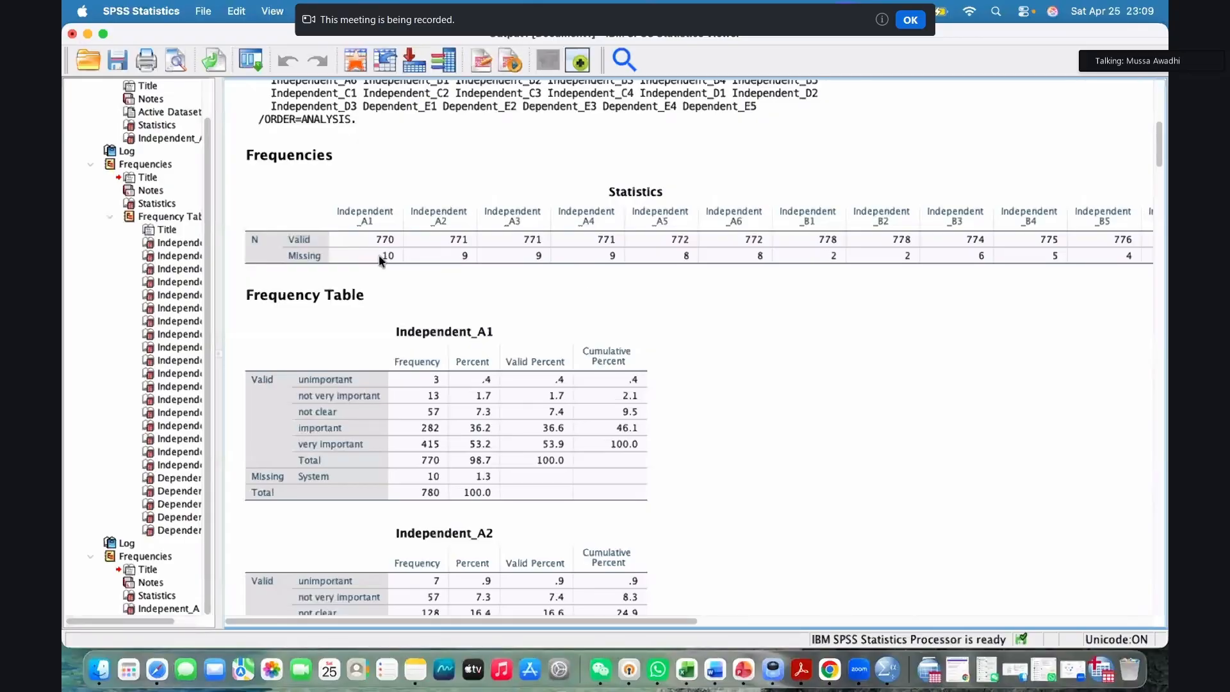
click(690, 256)
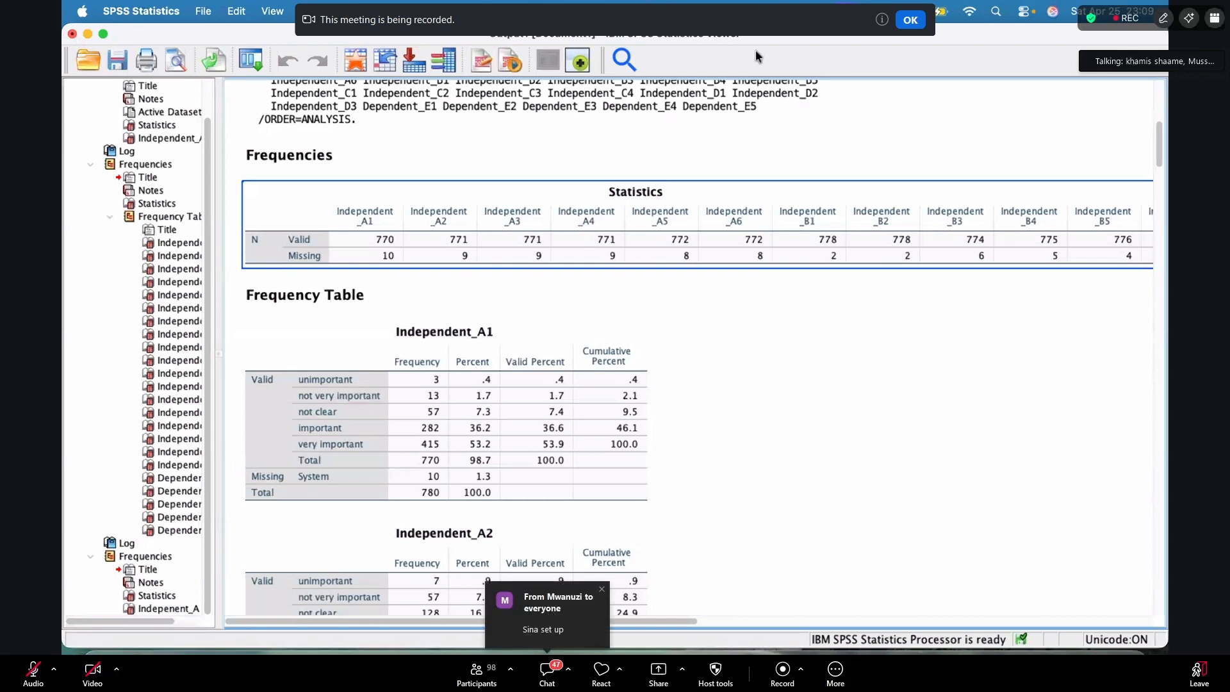
click(696, 294)
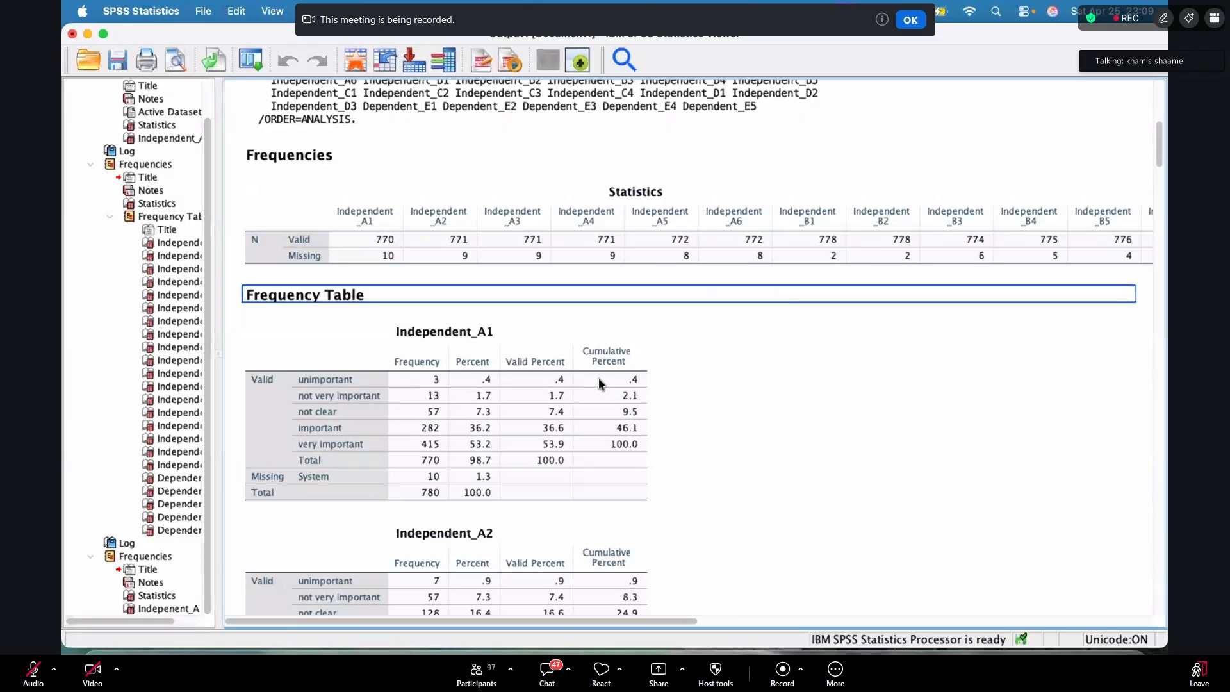
Review the item frequency tables from Independent_A1 through Dependent_E5 and the Statistics table of Indepenent_A in the output
scroll(599, 414, down, 10)
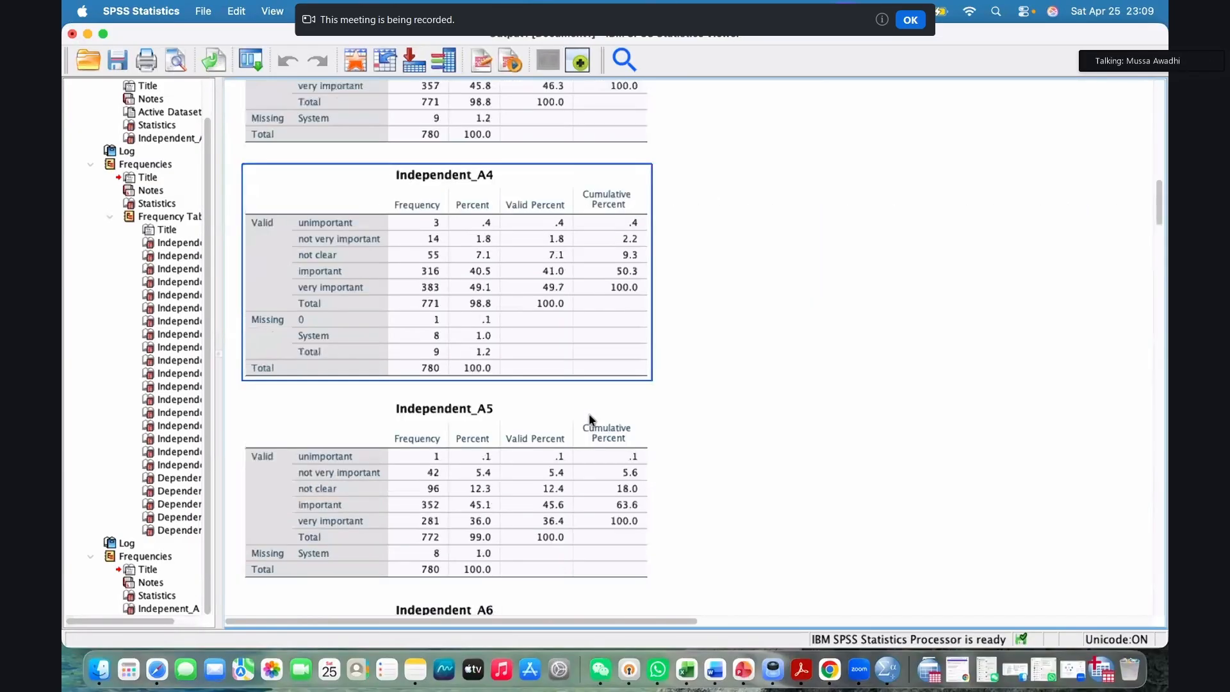
scroll(589, 413, down, 6)
scroll(544, 453, down, 15)
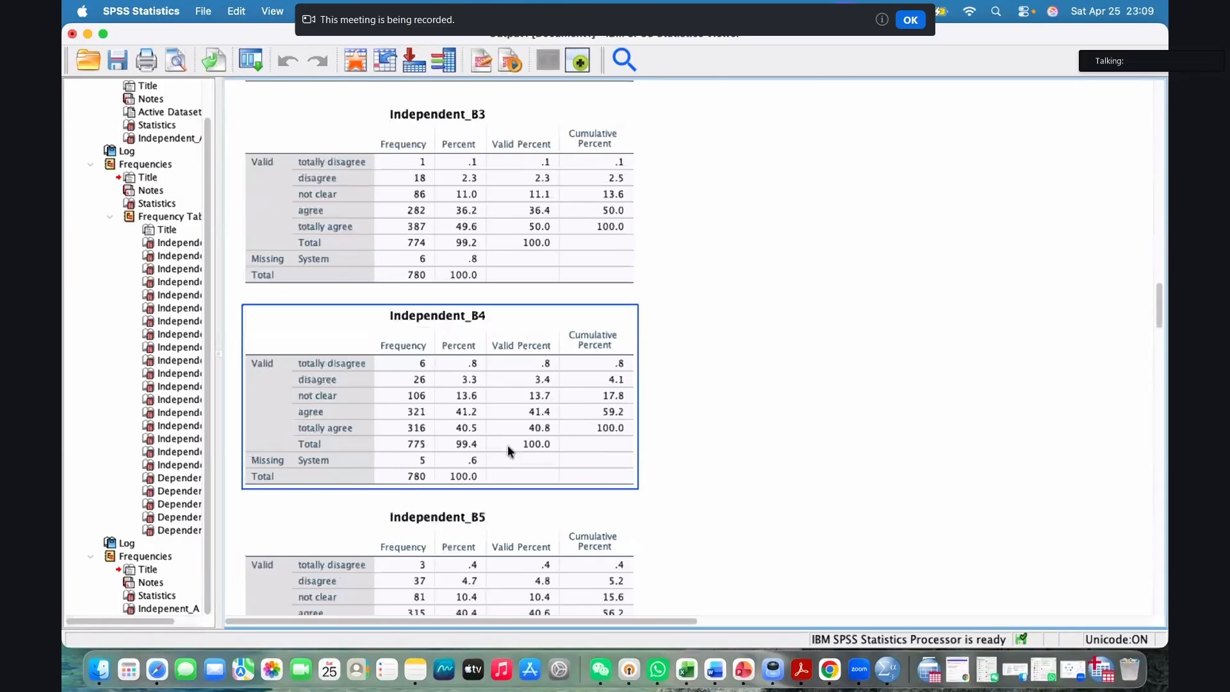
scroll(511, 449, down, 3)
scroll(495, 444, down, 15)
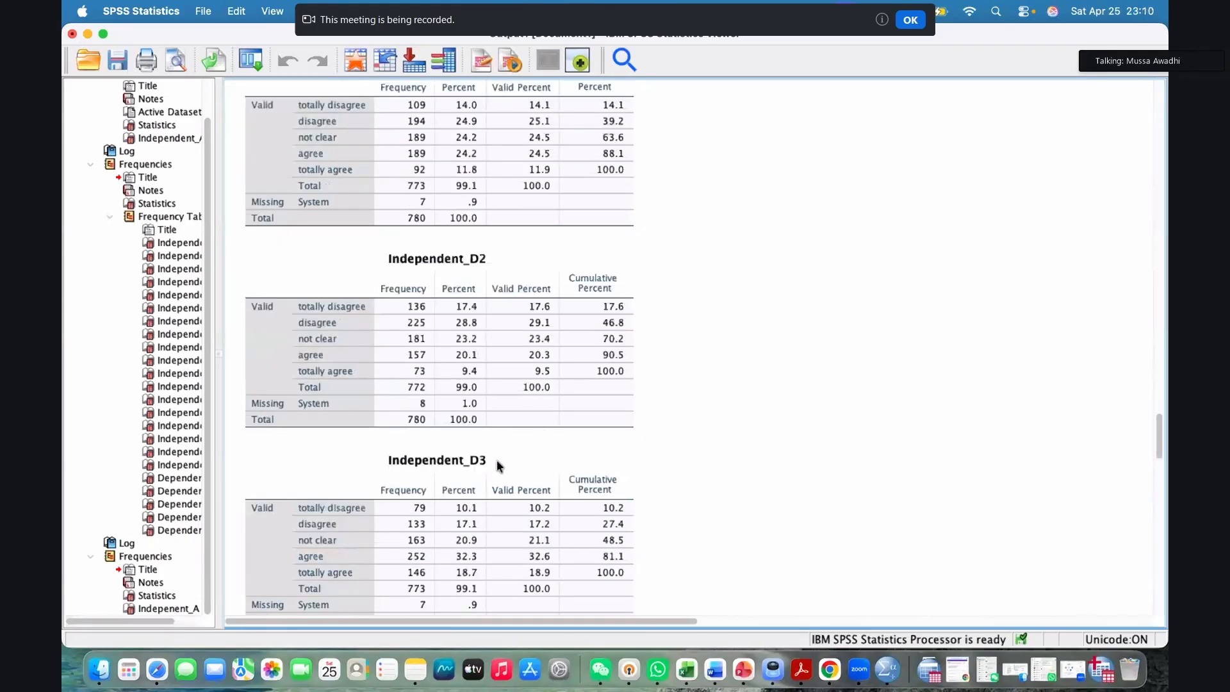
scroll(497, 459, down, 10)
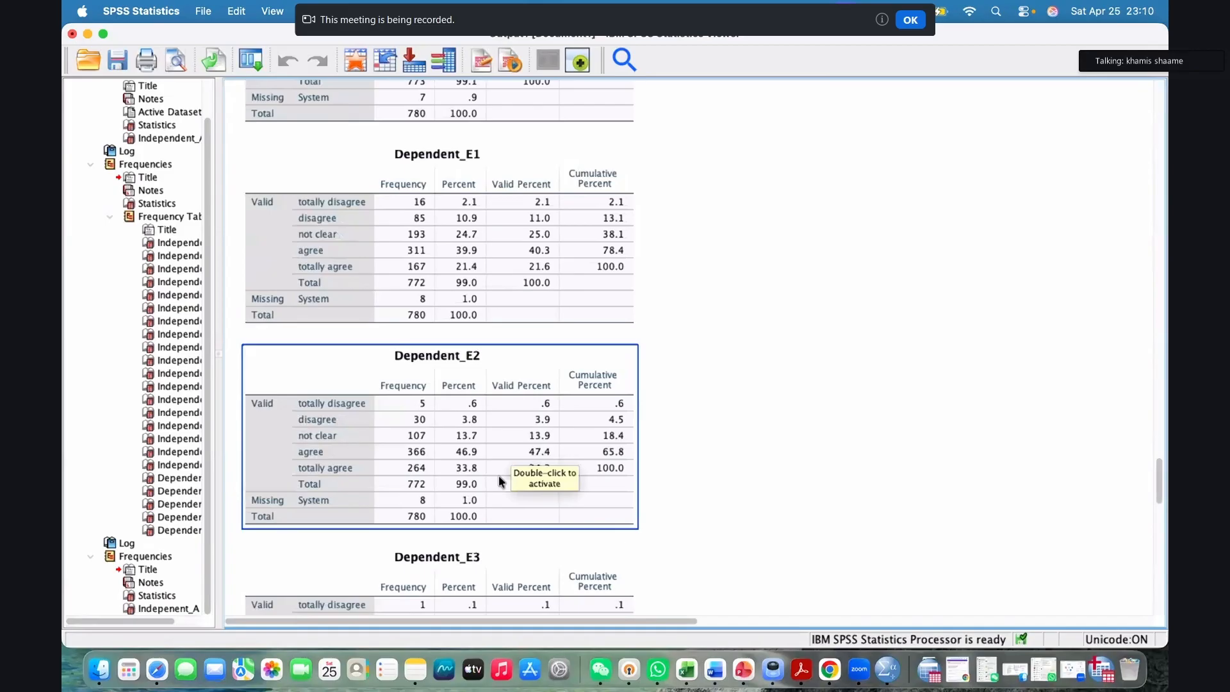
scroll(498, 481, down, 15)
scroll(414, 483, down, 1)
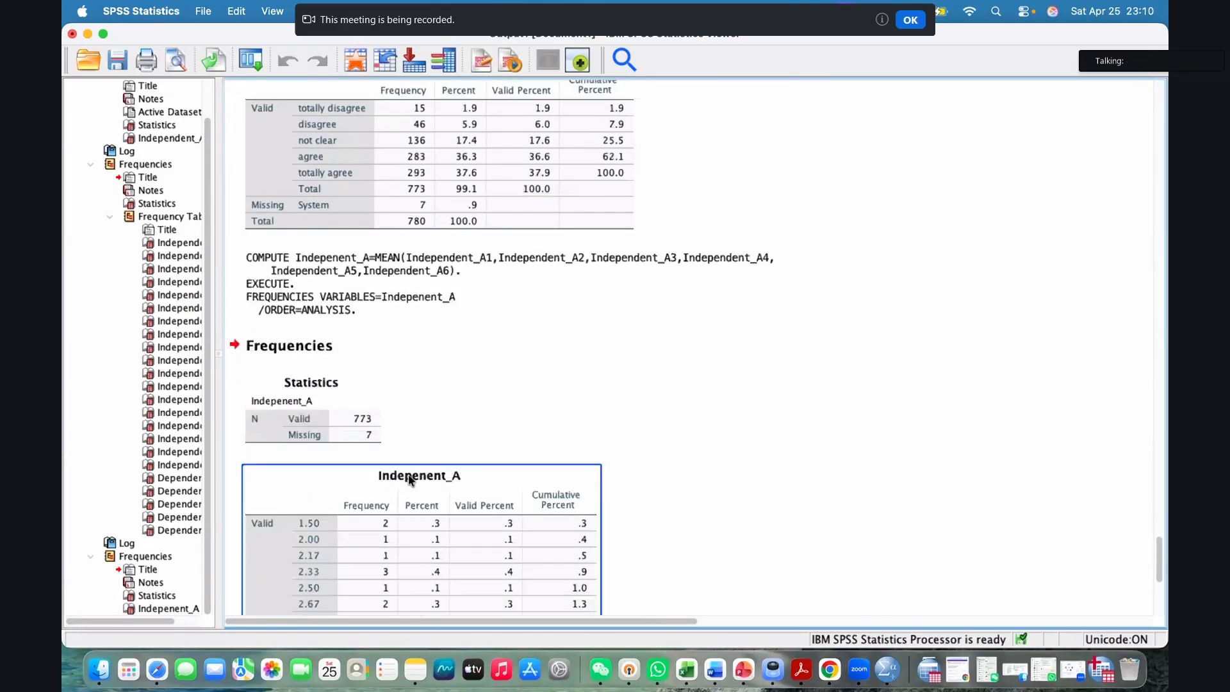
scroll(711, 362, up, 5)
scroll(741, 122, up, 2)
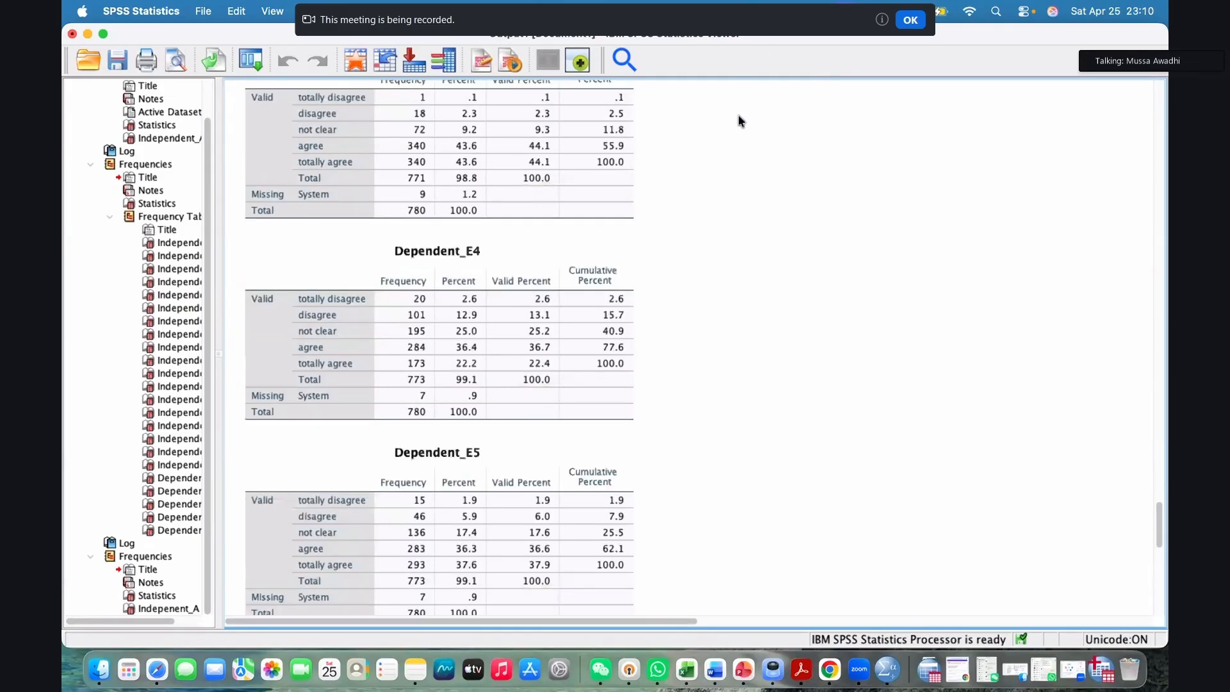
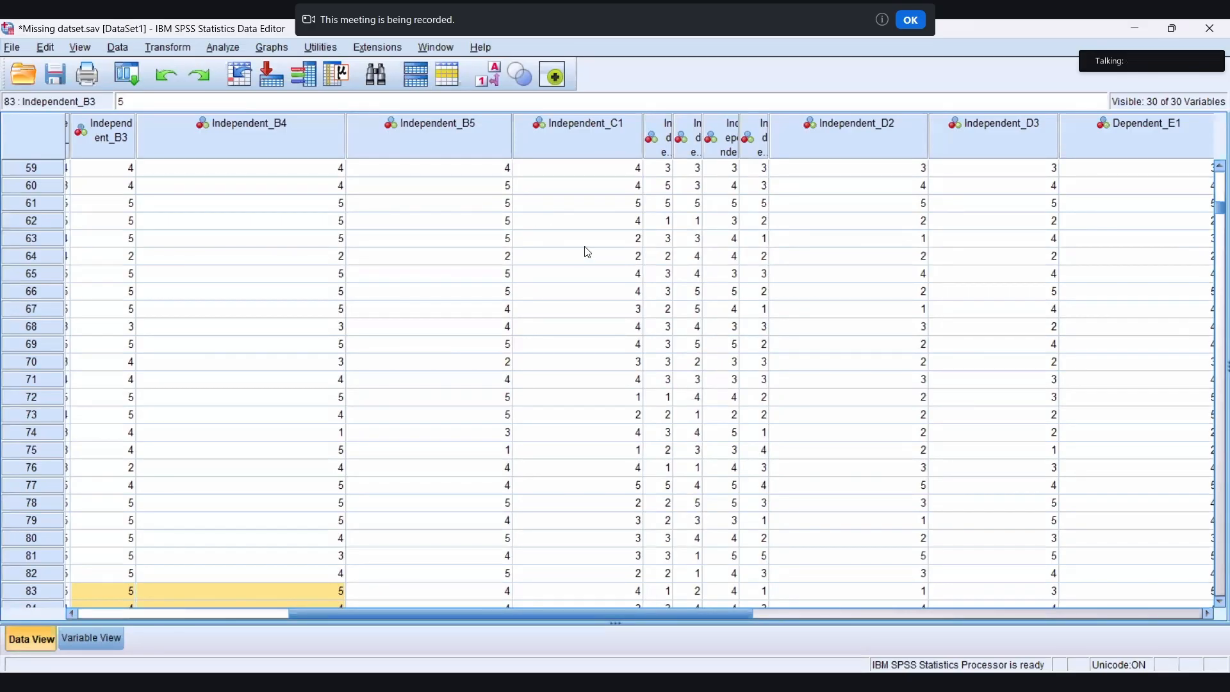
Run Frequencies on Independent_B1 to Independent_B5 with frequency tables displayed
key(alt+a)
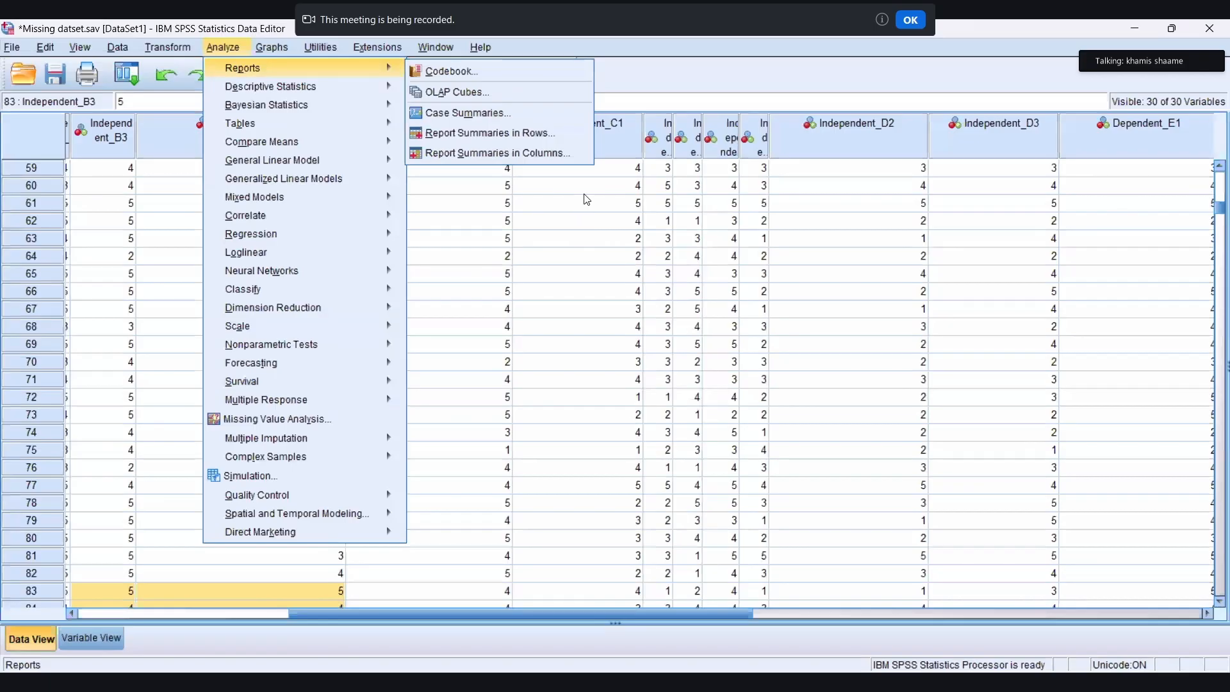
key(Down)
key(Down)
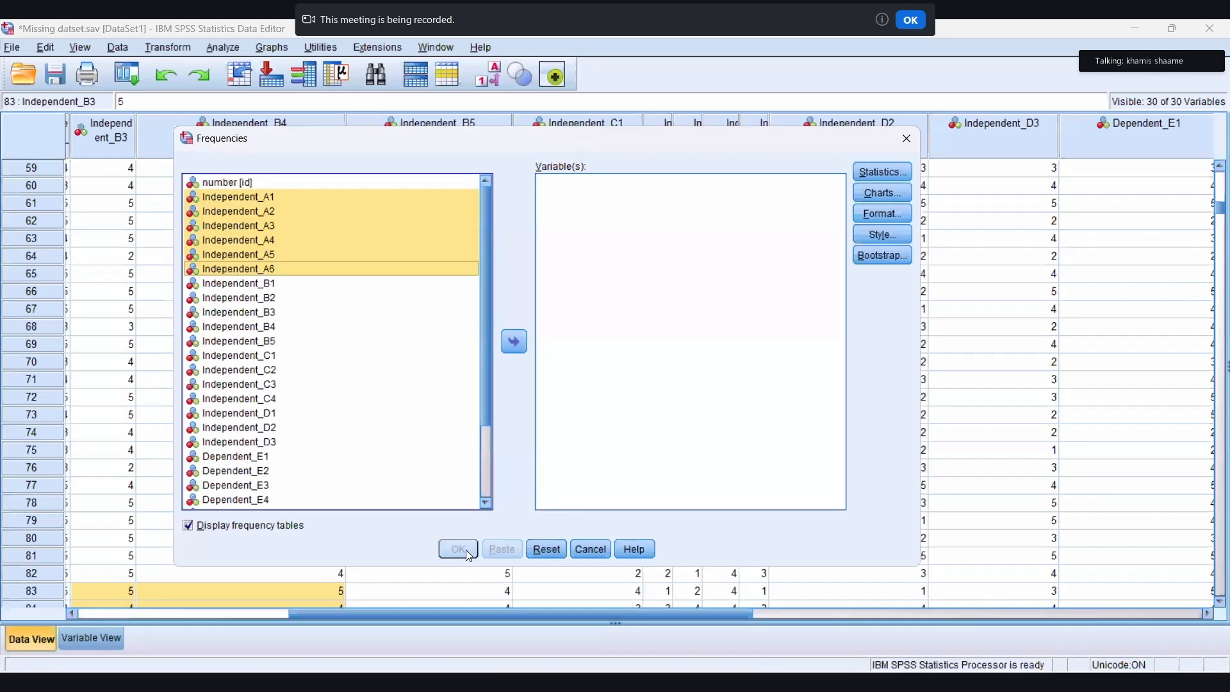
key(Escape)
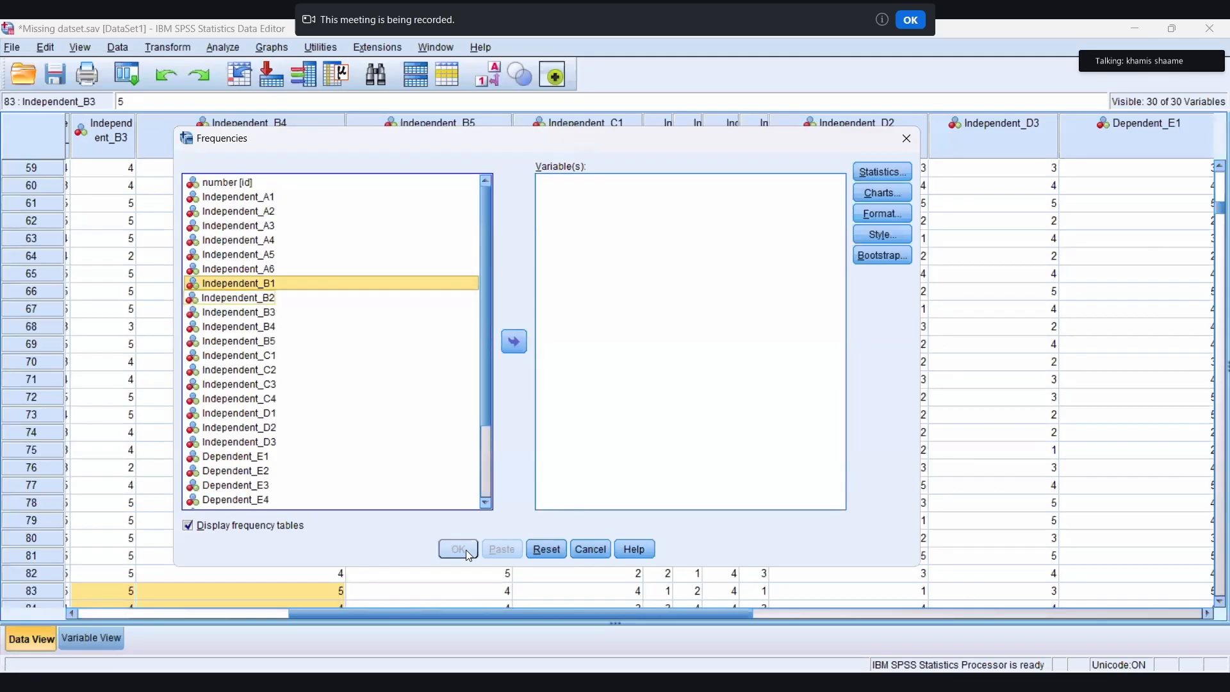
key(shift+Down)
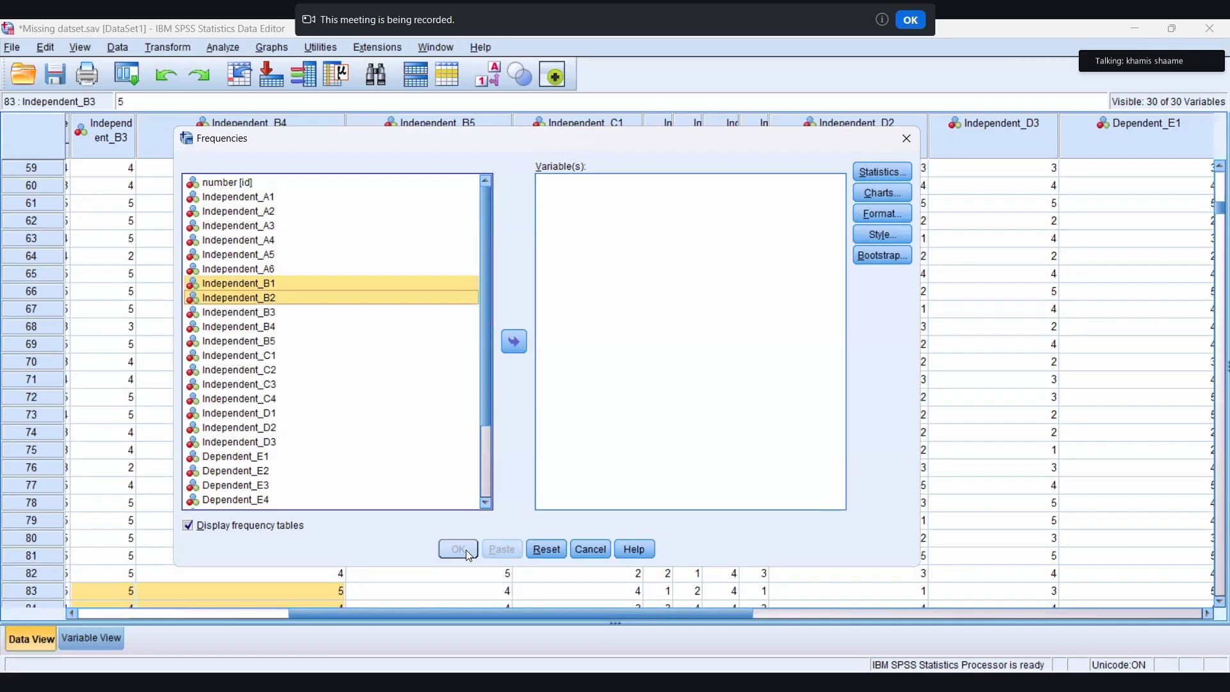
key(shift+Down)
key(shift+Down)
key(shift+Down)
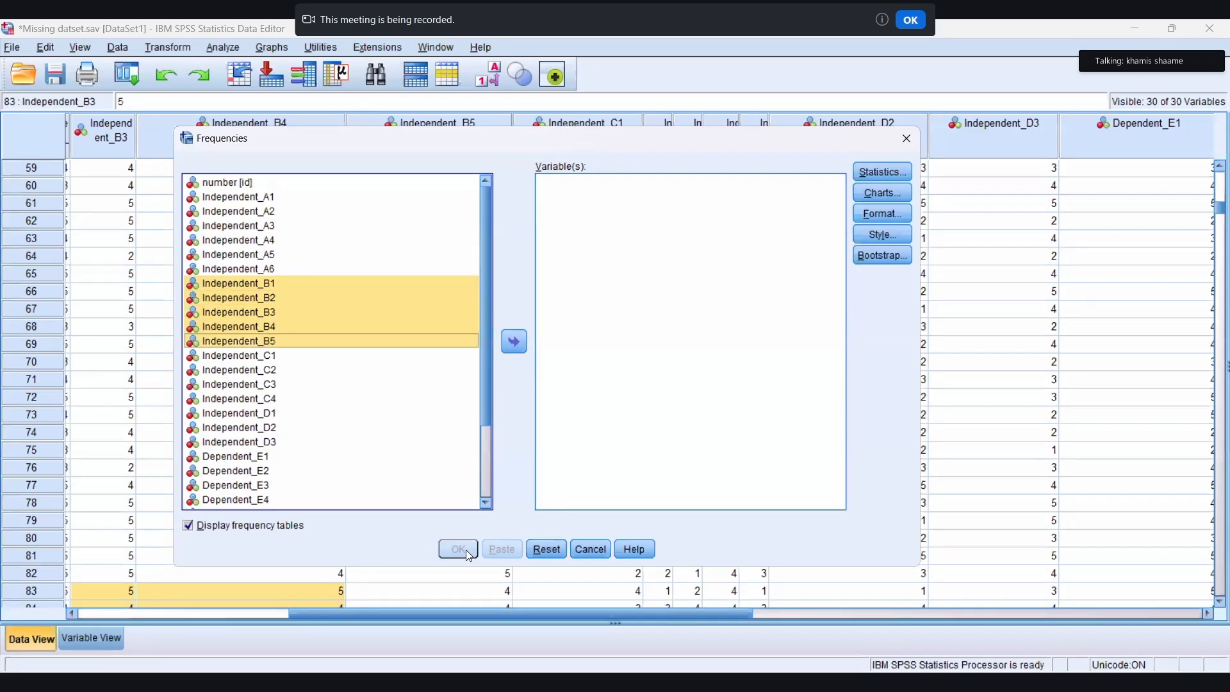
key(Return)
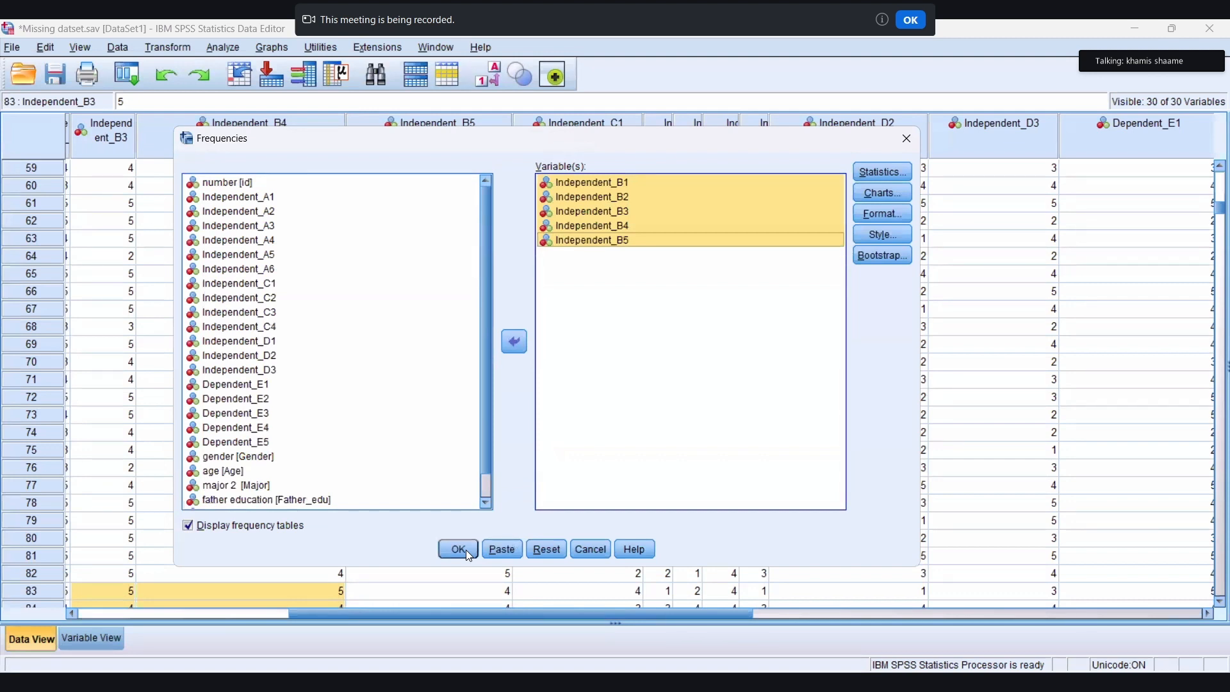
click(466, 550)
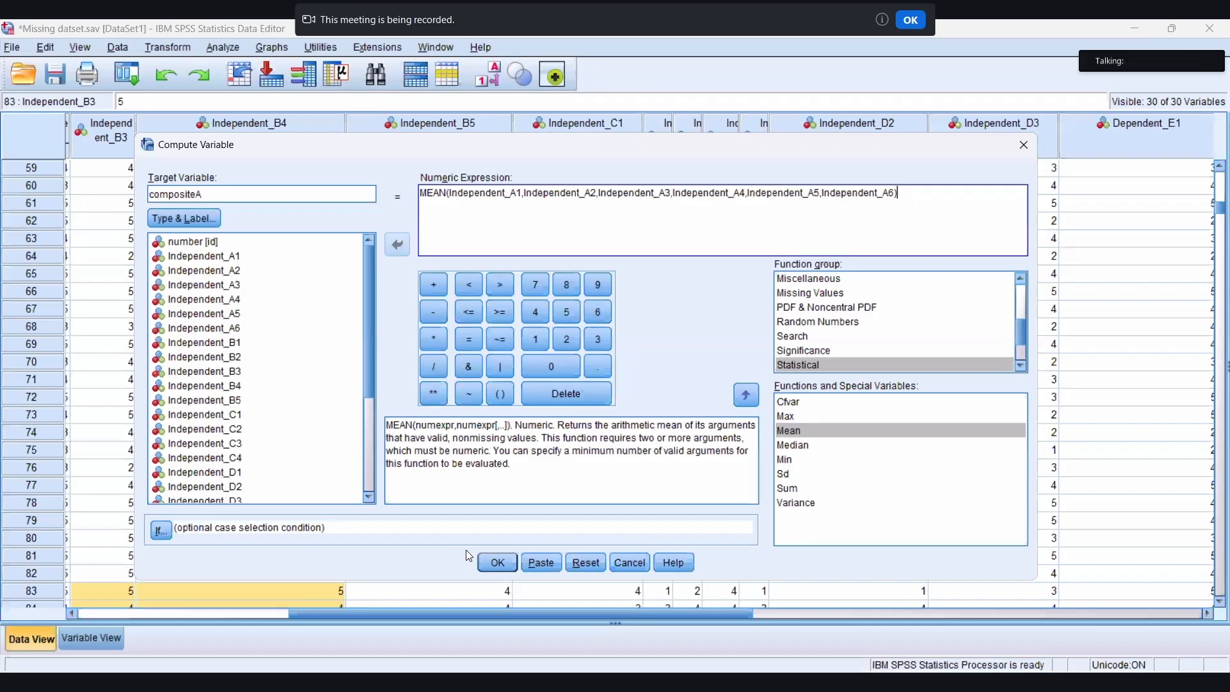
Clear the old MEAN expression in Compute Variable and enter NewvVARIABLE B as the target variable
key(ctrl+a)
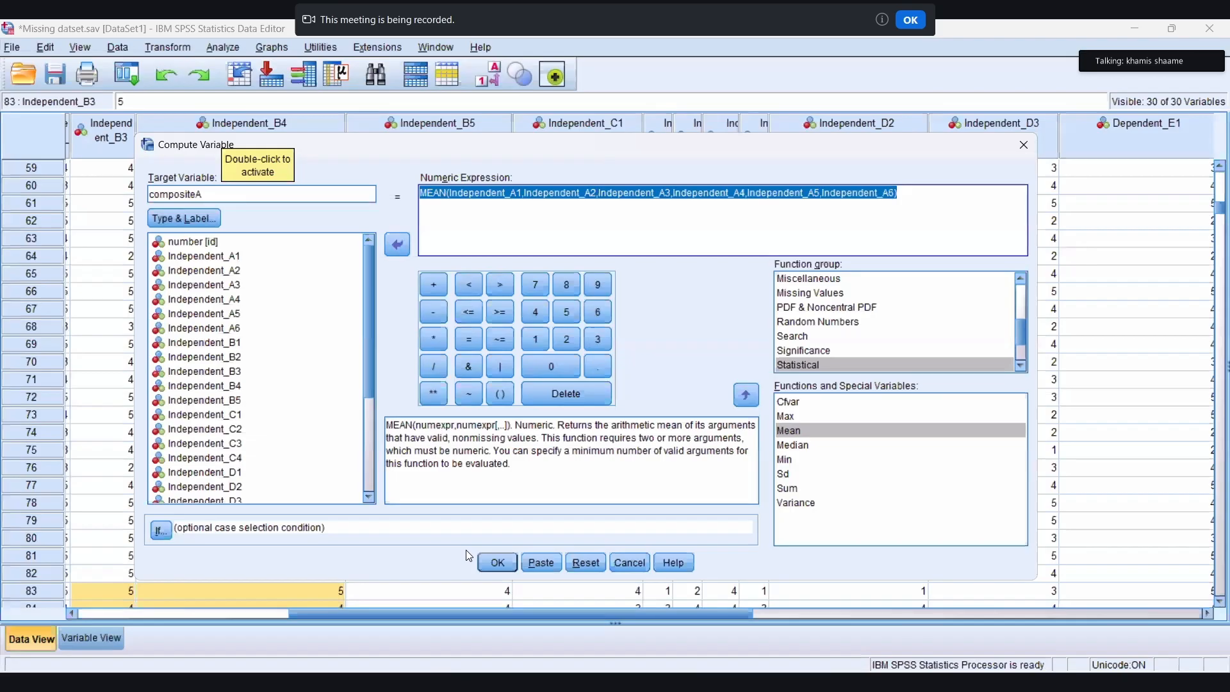
key(Delete)
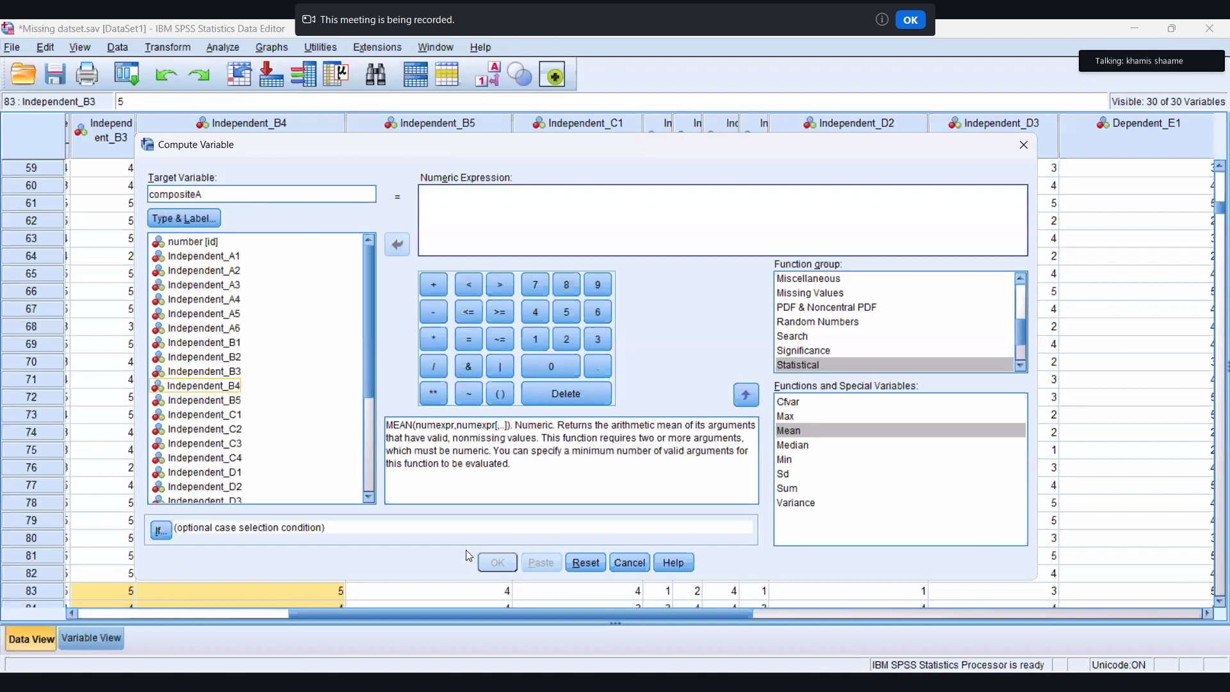
key(alt+r)
text(VAR)
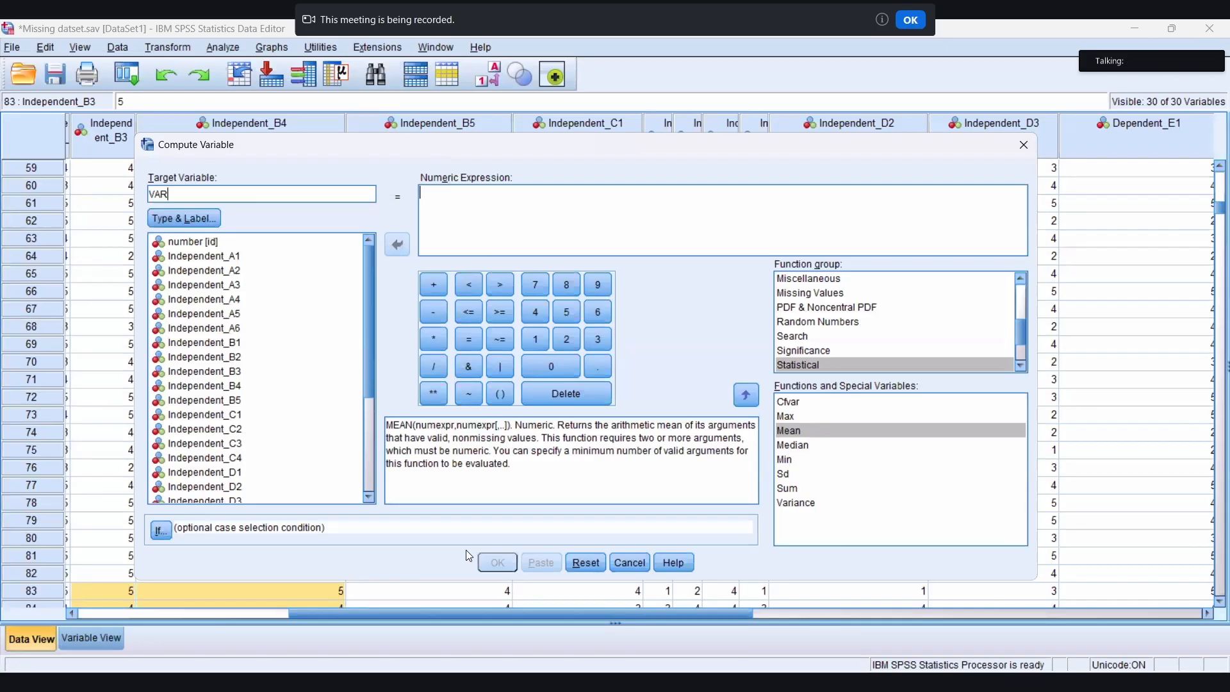
key(Home)
text(New)
key(End)
text(1)
text(ABE)
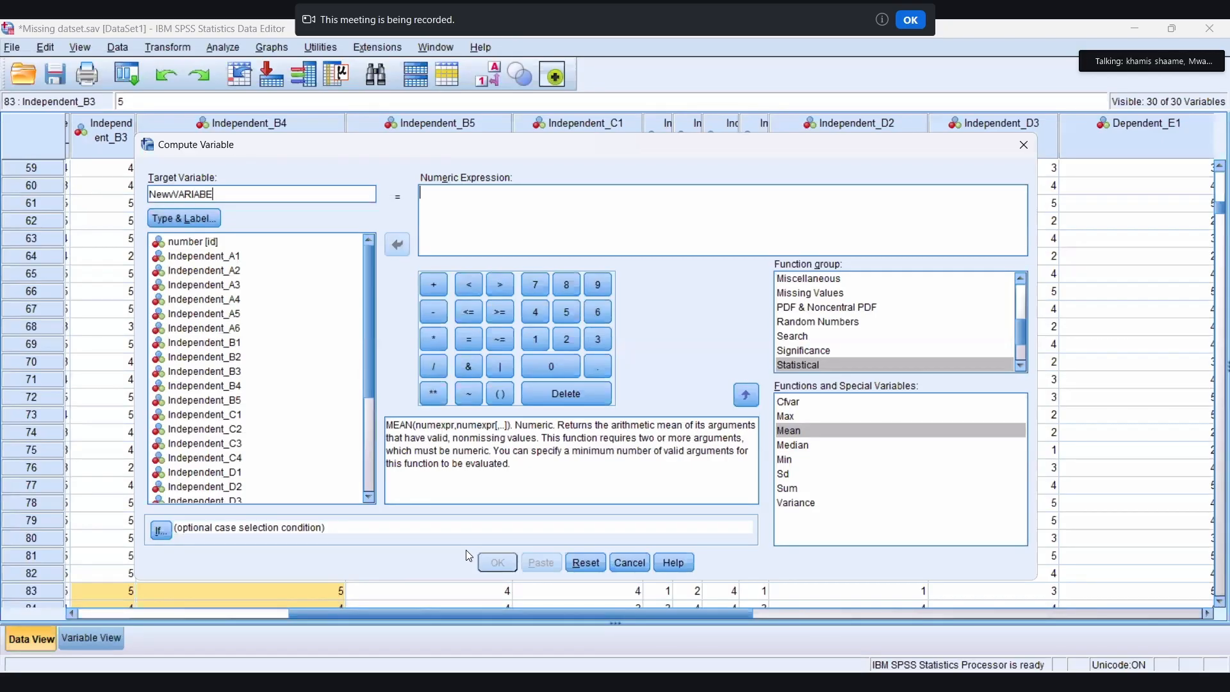
key(BackSpace)
text(LE)
text(B)
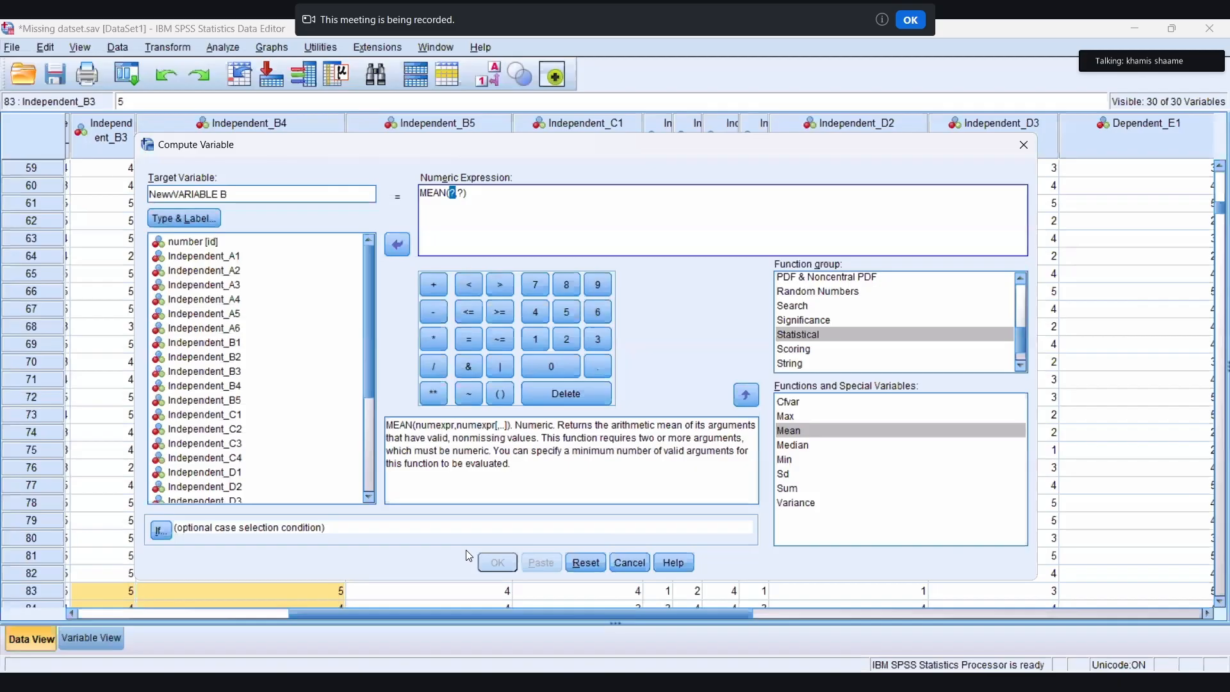
Fill the MEAN function with Independent_B1, Independent_B2, Independent_B3, Independent_B4 and Independent_B5 as its arguments
double_click(203, 343)
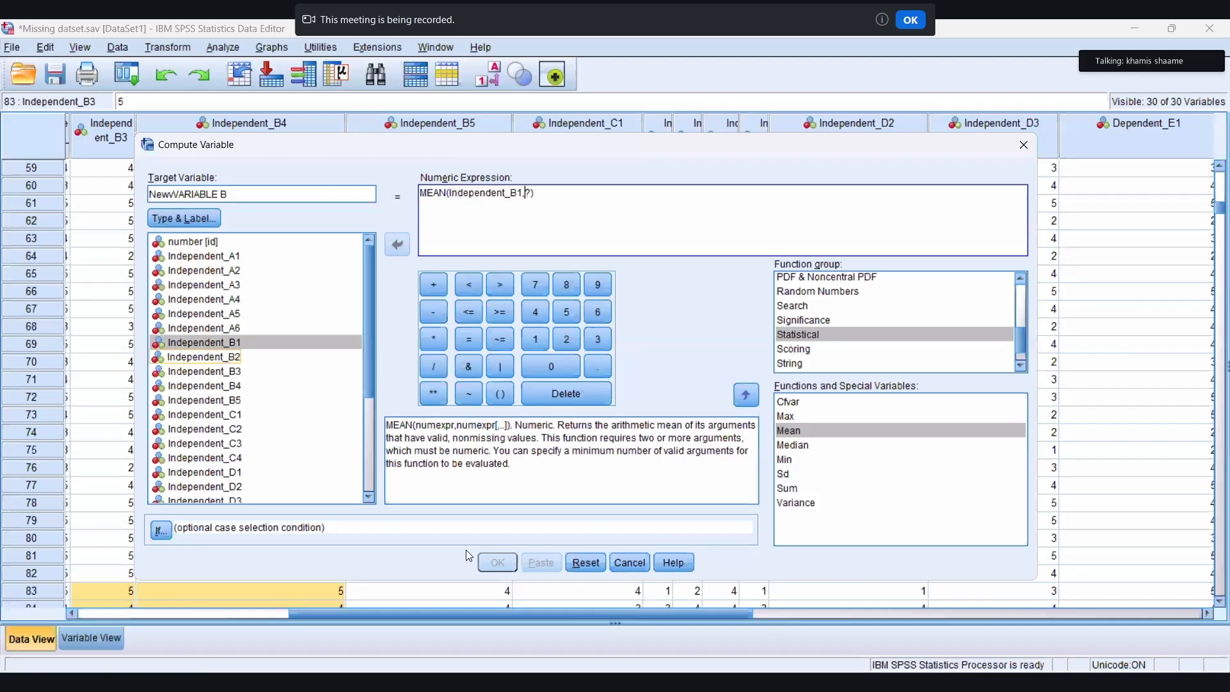
double_click(204, 357)
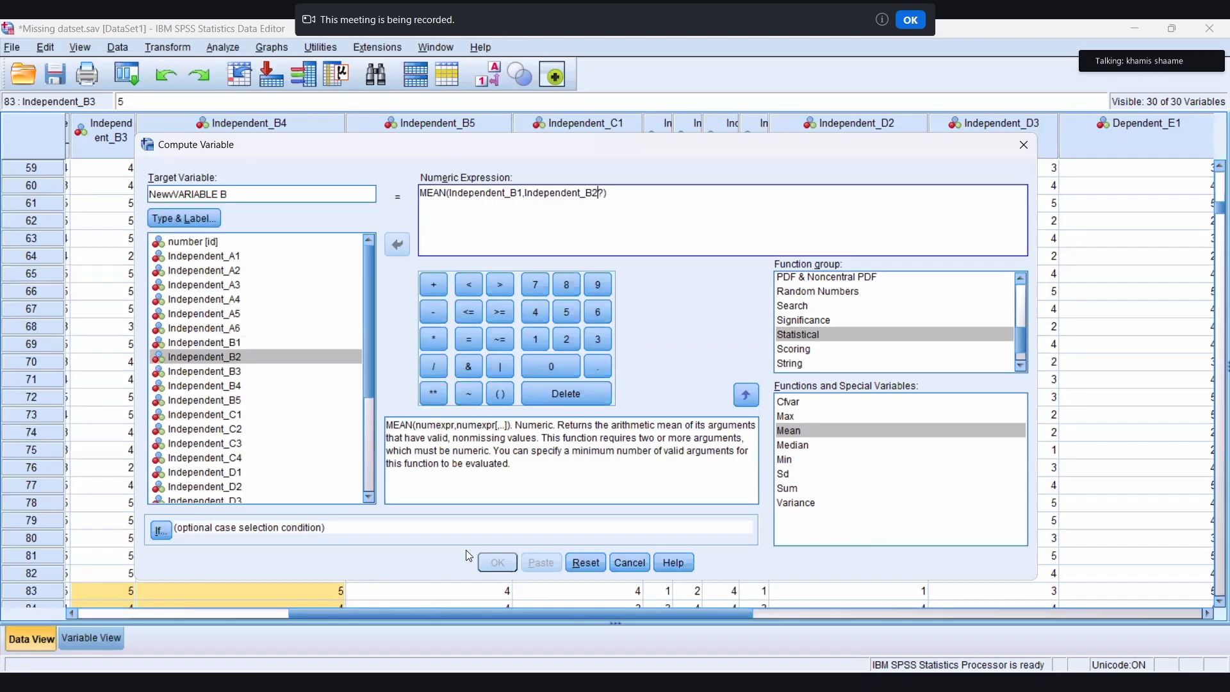
double_click(204, 372)
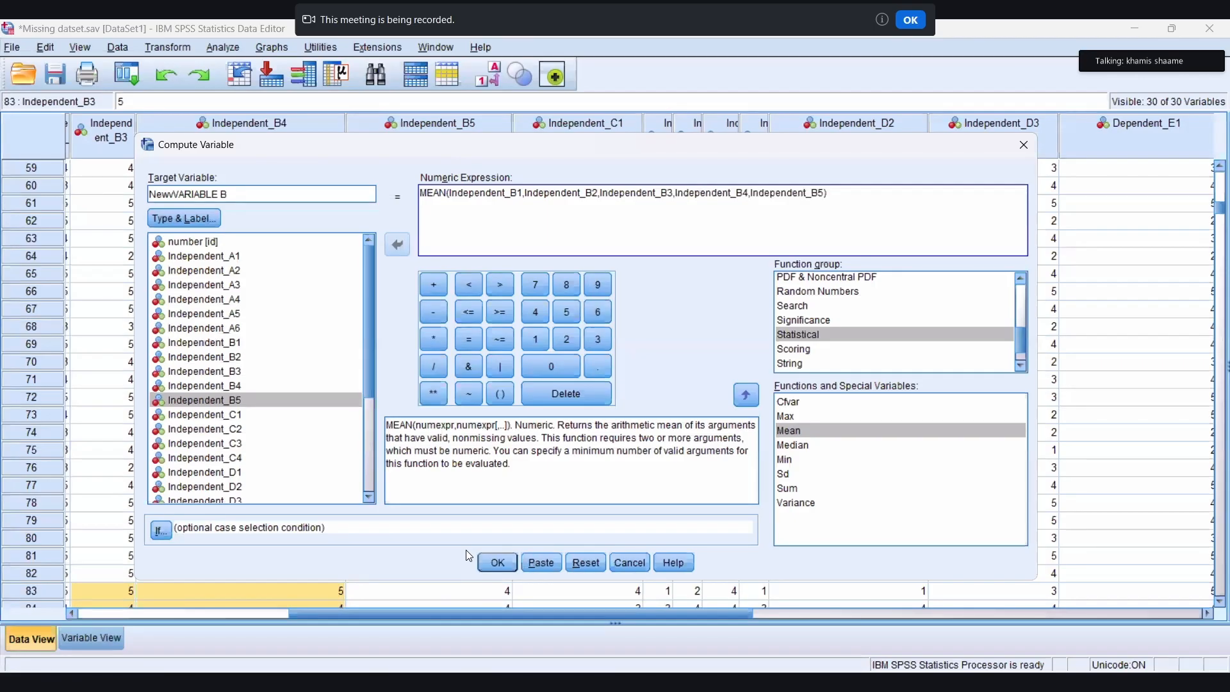
Correct the target variable name to NewvVARIABLE_B and run the mean computation
key(Return)
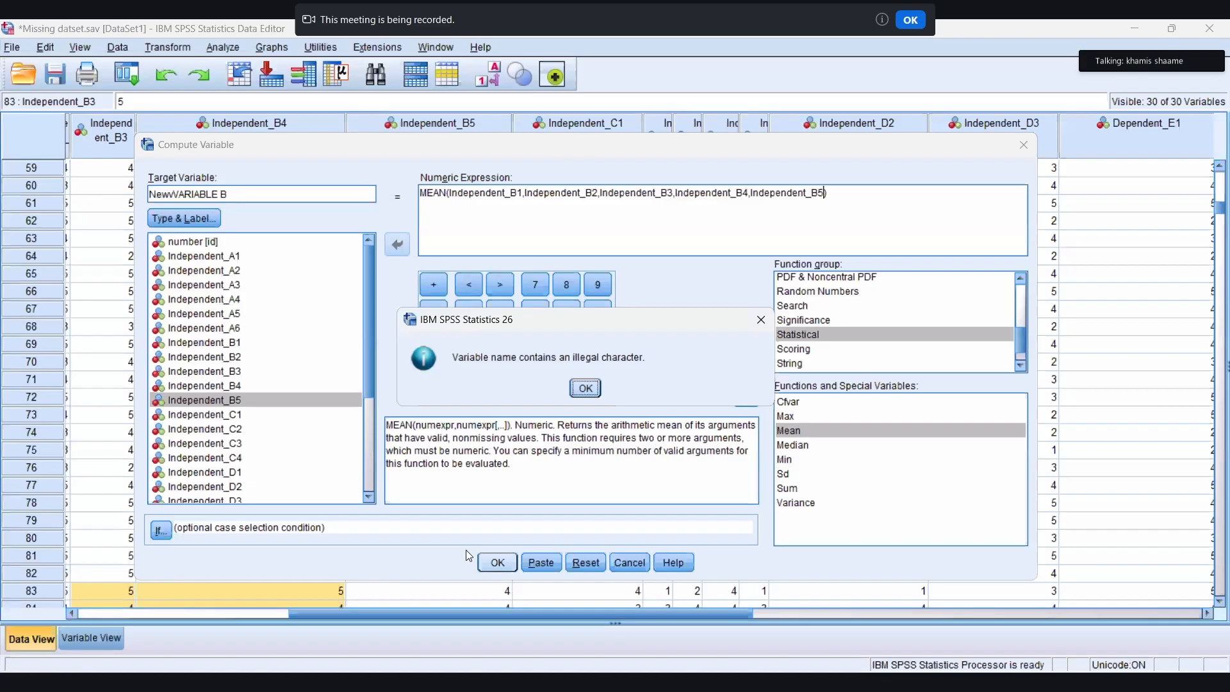
key(Return)
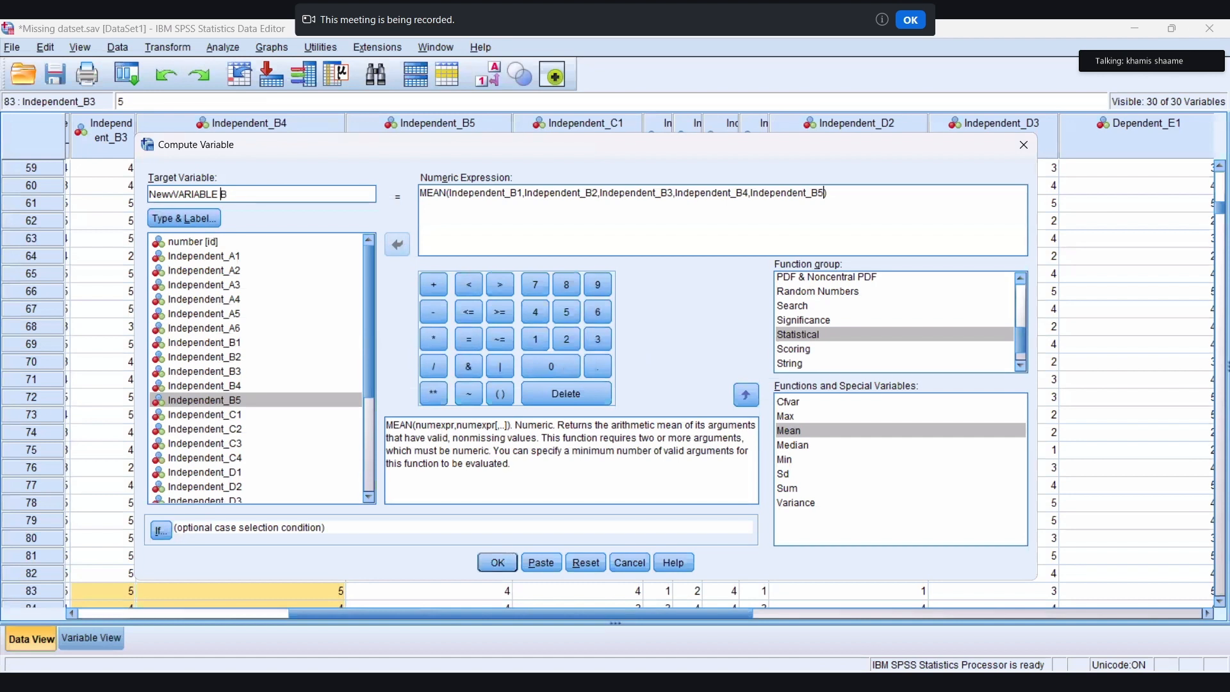
click(497, 563)
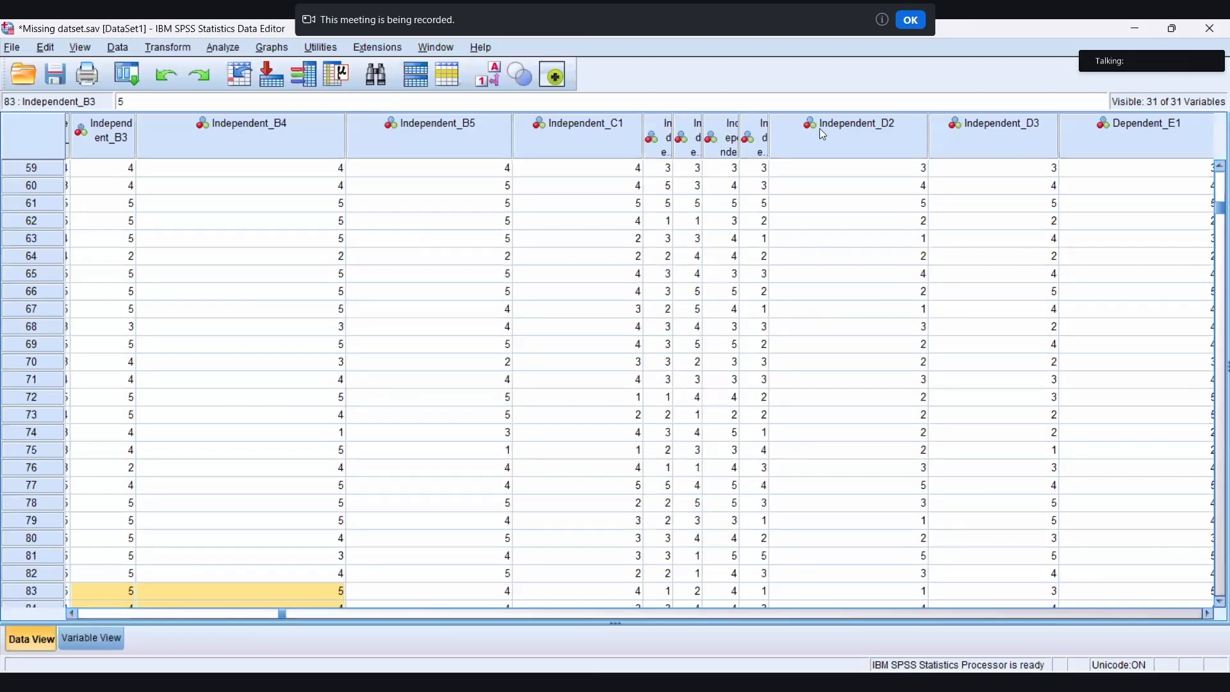
Examine the new variable NewvVARIABLE_B in the variable definitions and in the data
scroll(234, 537, right, 2)
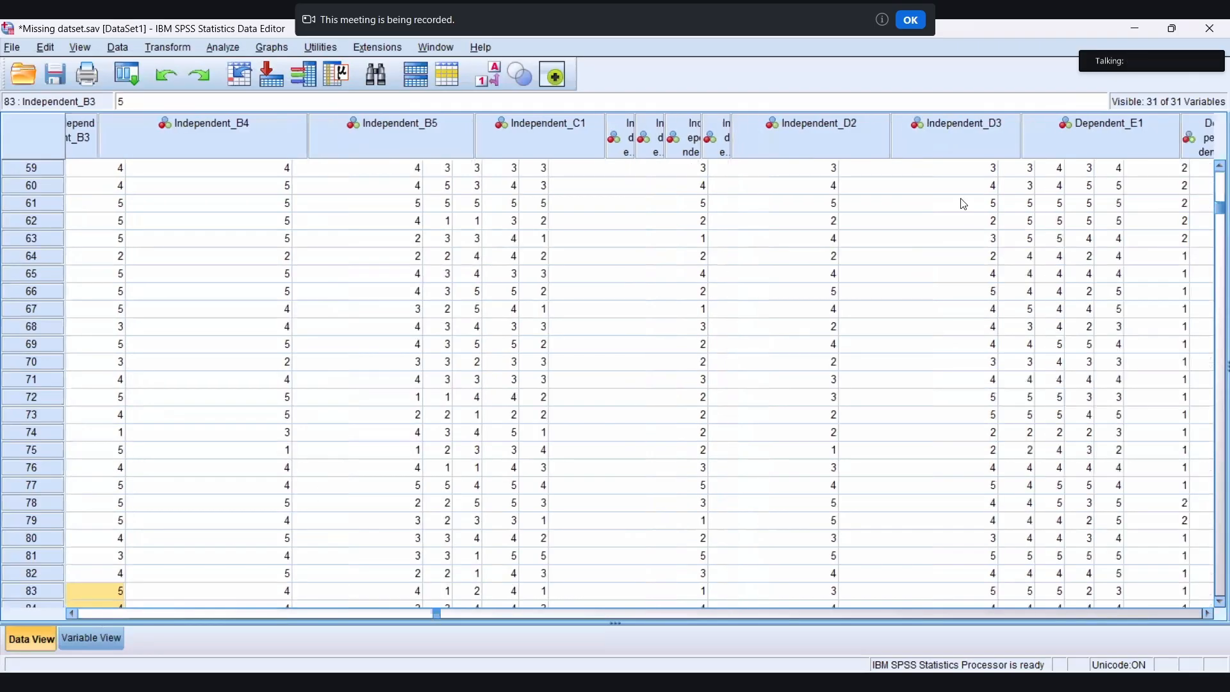
key(ctrl+t)
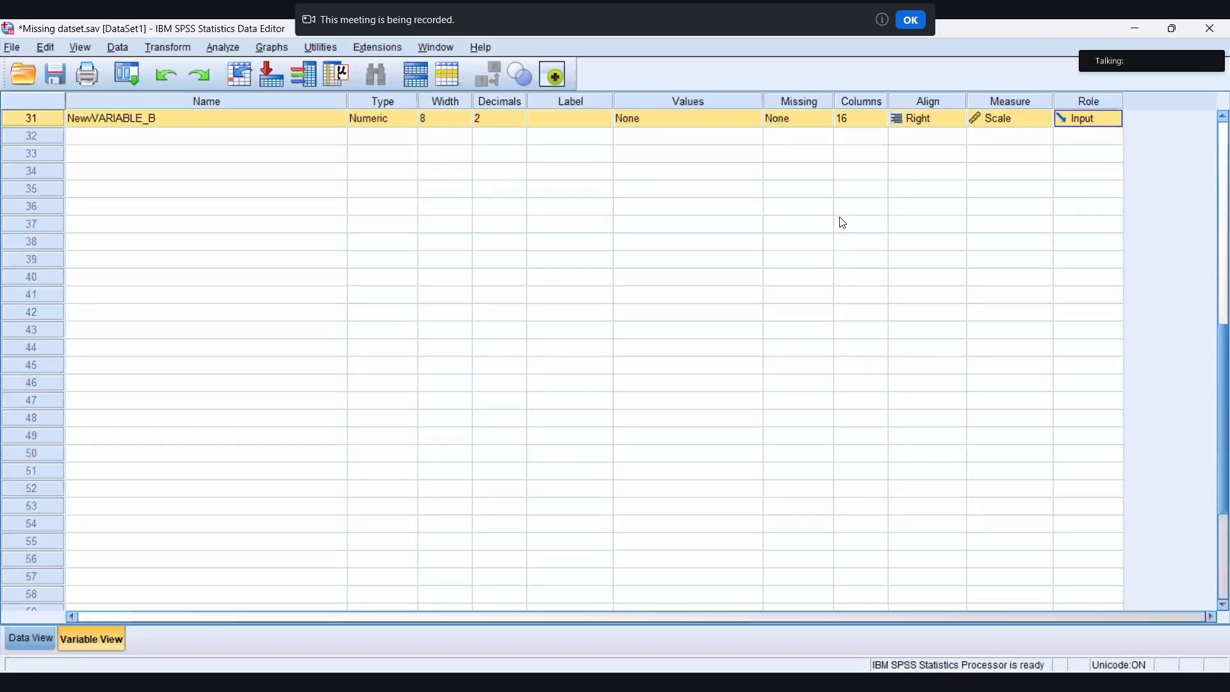
key(ctrl+t)
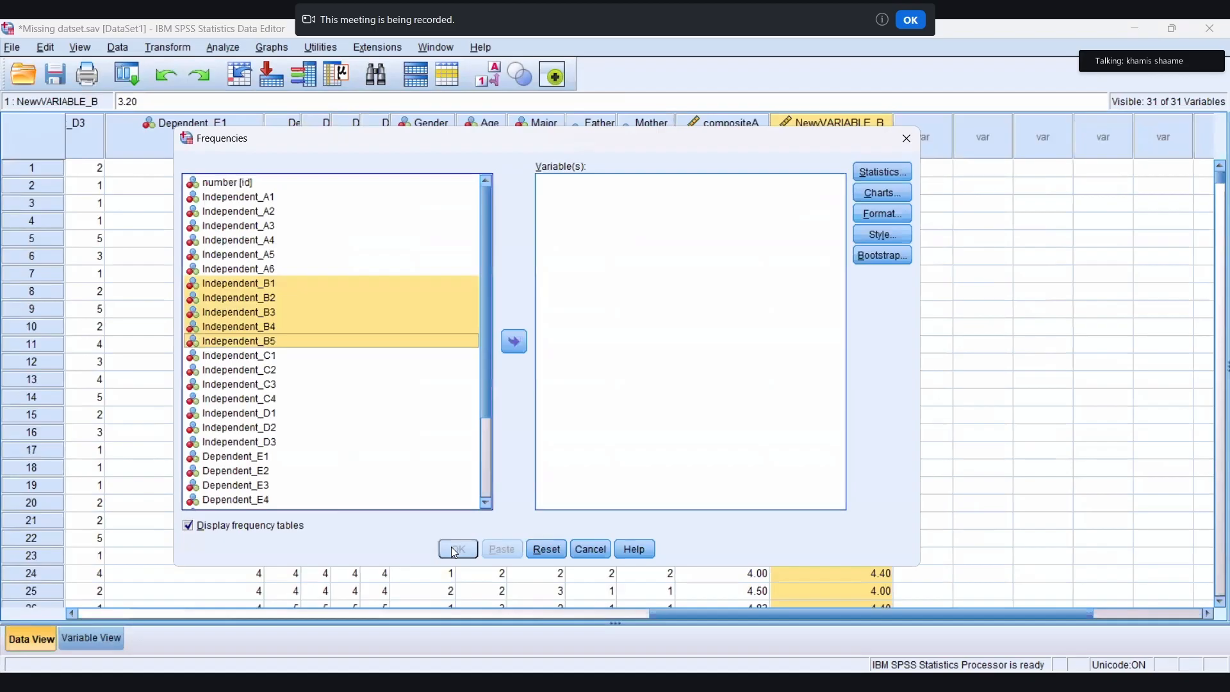
Run Frequencies on NewvVARIABLE_B with frequency tables displayed and view its output
key(End)
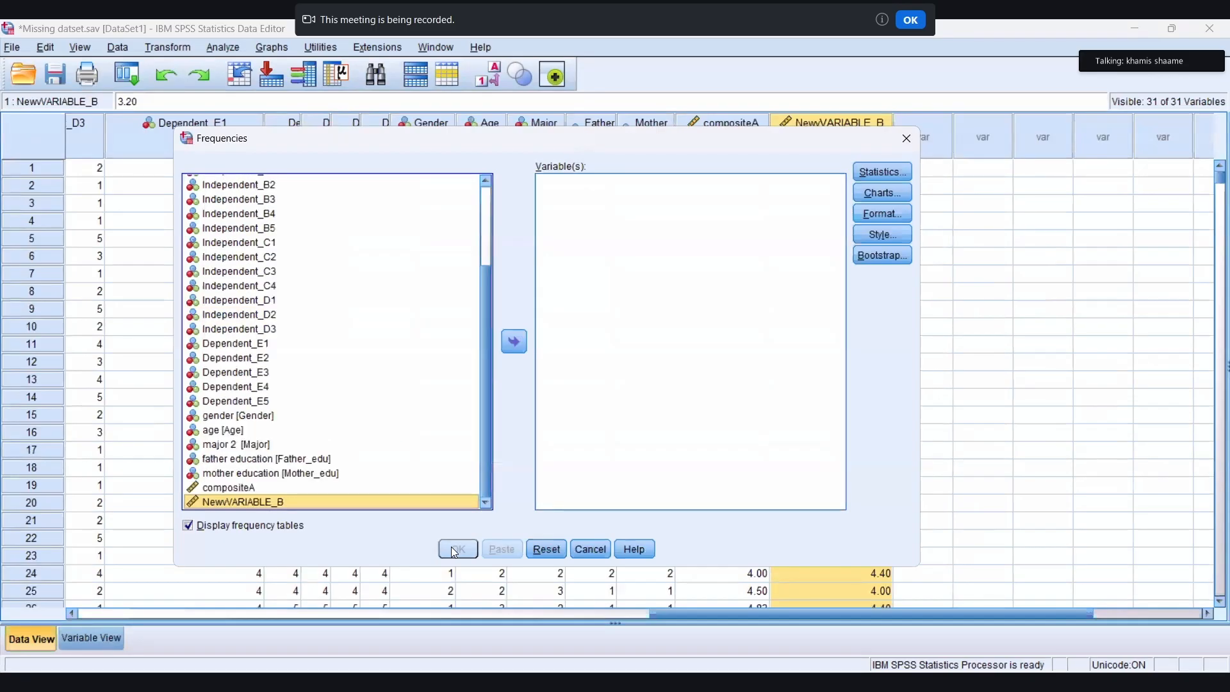
key(Tab)
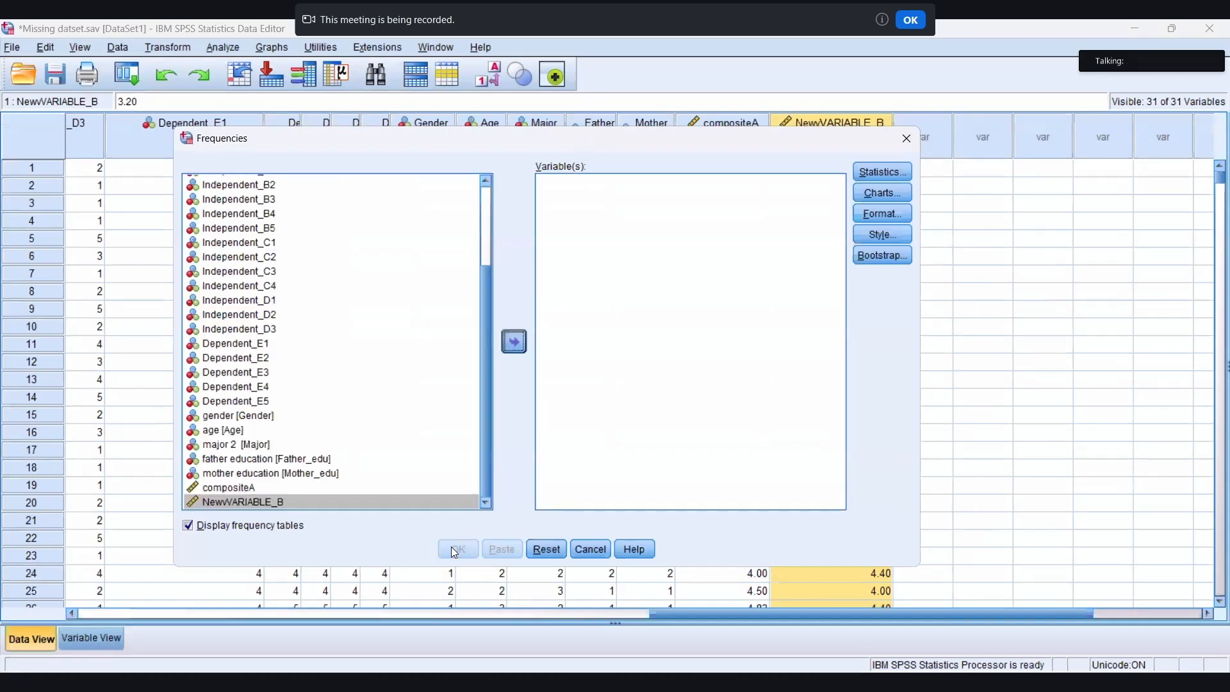
key(space)
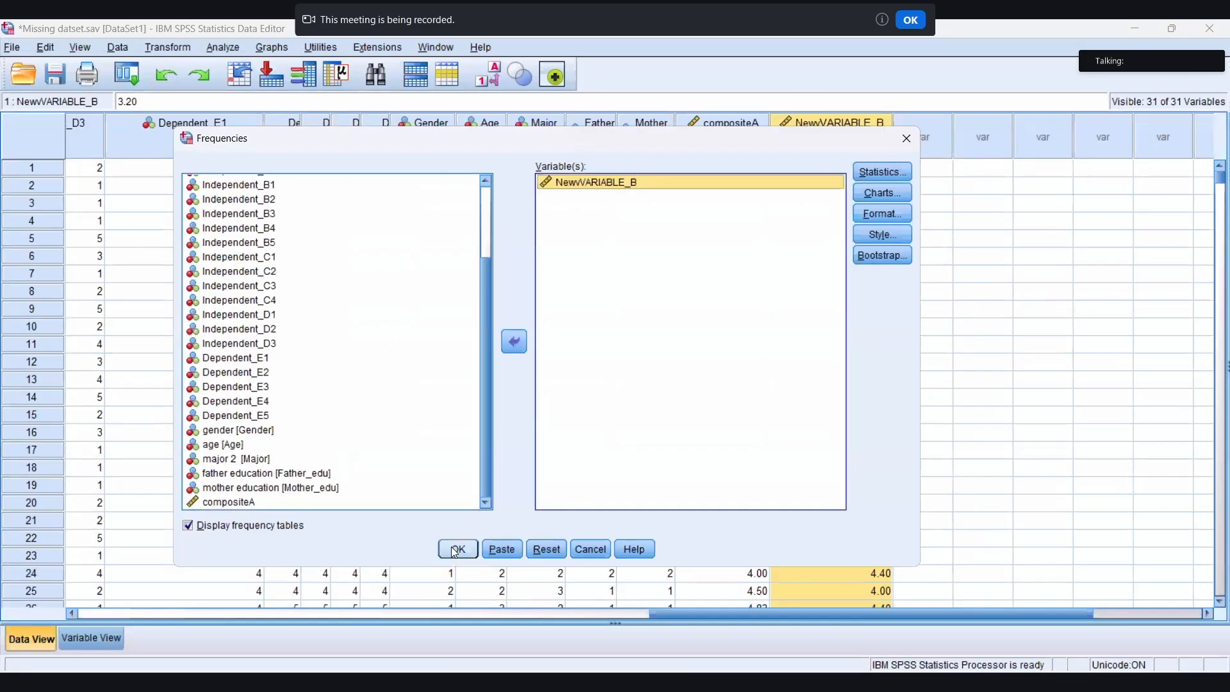
click(457, 550)
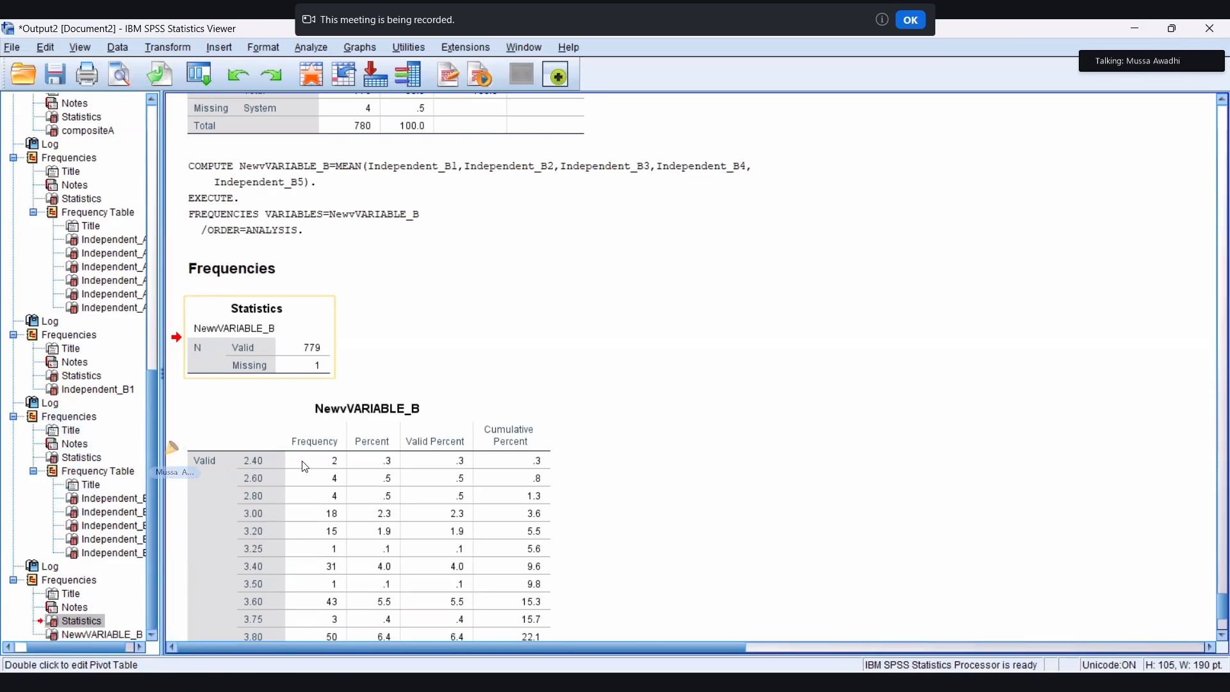
scroll(305, 467, down, 3)
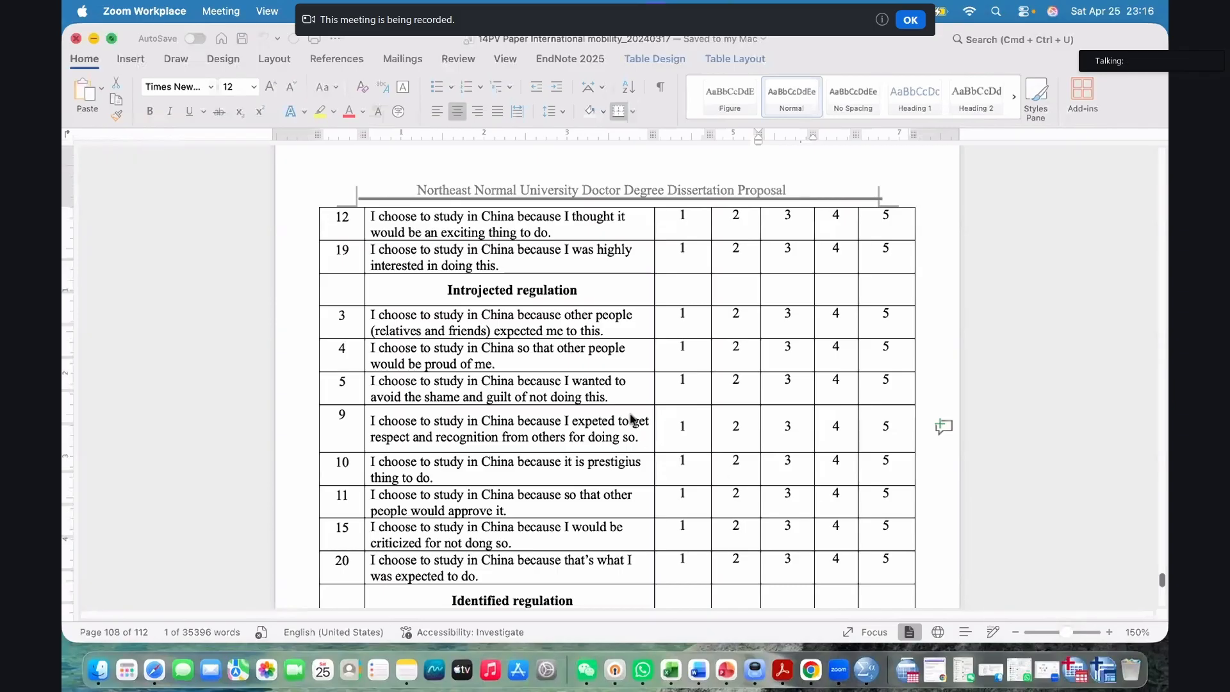
Minimize the questionnaire document in Word and examine the Indepenent_A values in the SPSS dataset
key(super+m)
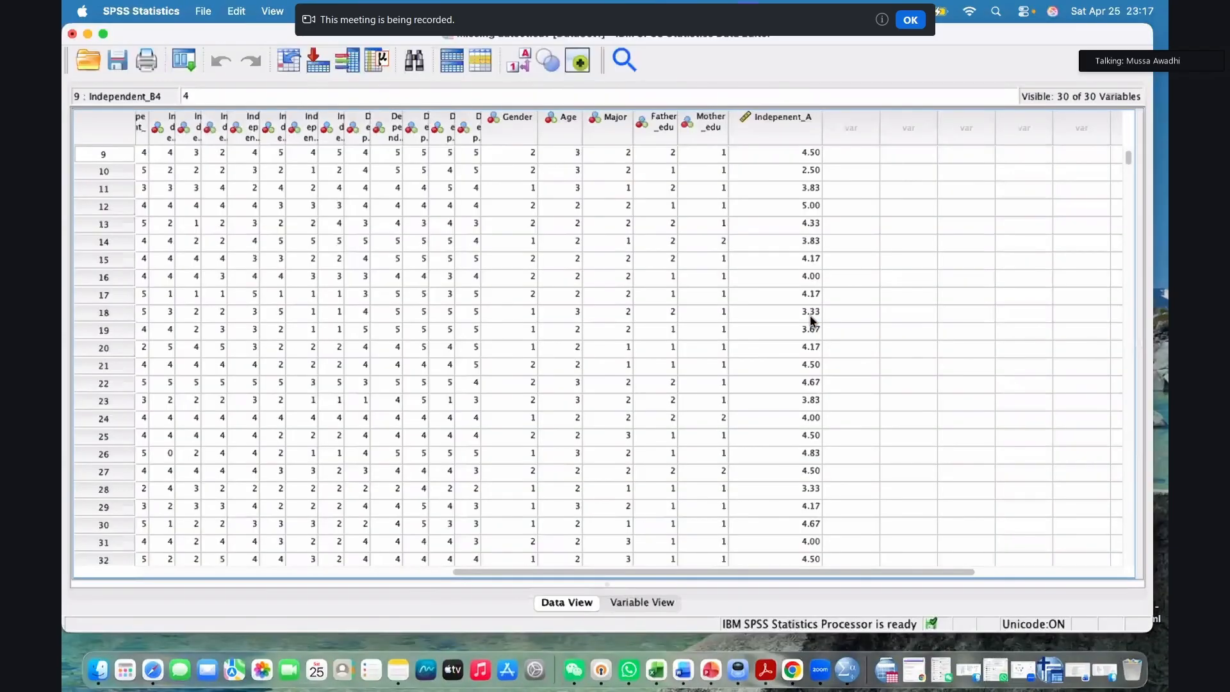
scroll(811, 321, down, 8)
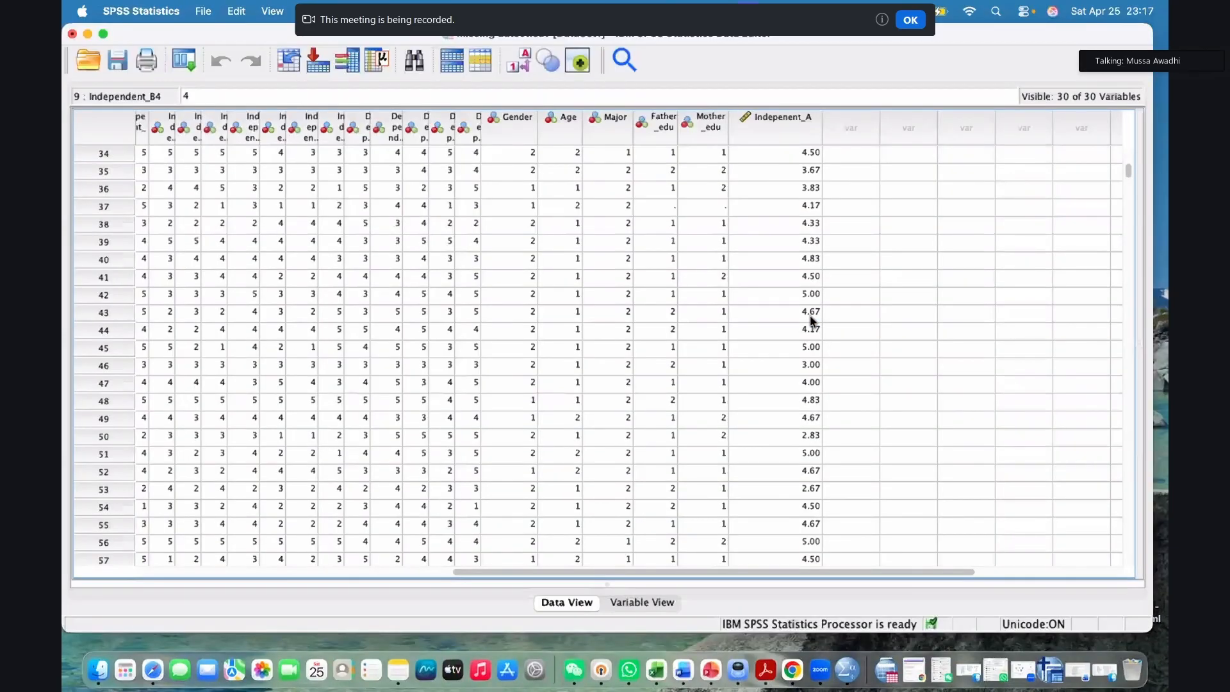
Search the Indepenent_A column for a missing value and examine case 172 across its item responses
scroll(810, 315, down, 15)
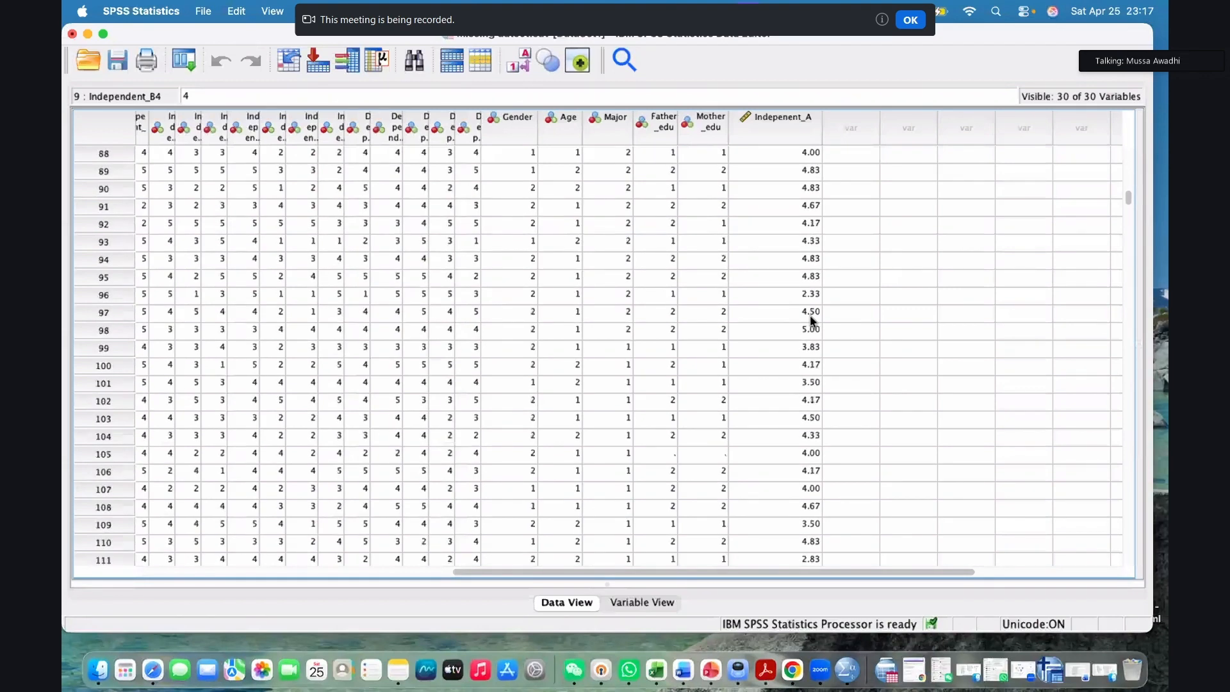
scroll(810, 316, down, 1)
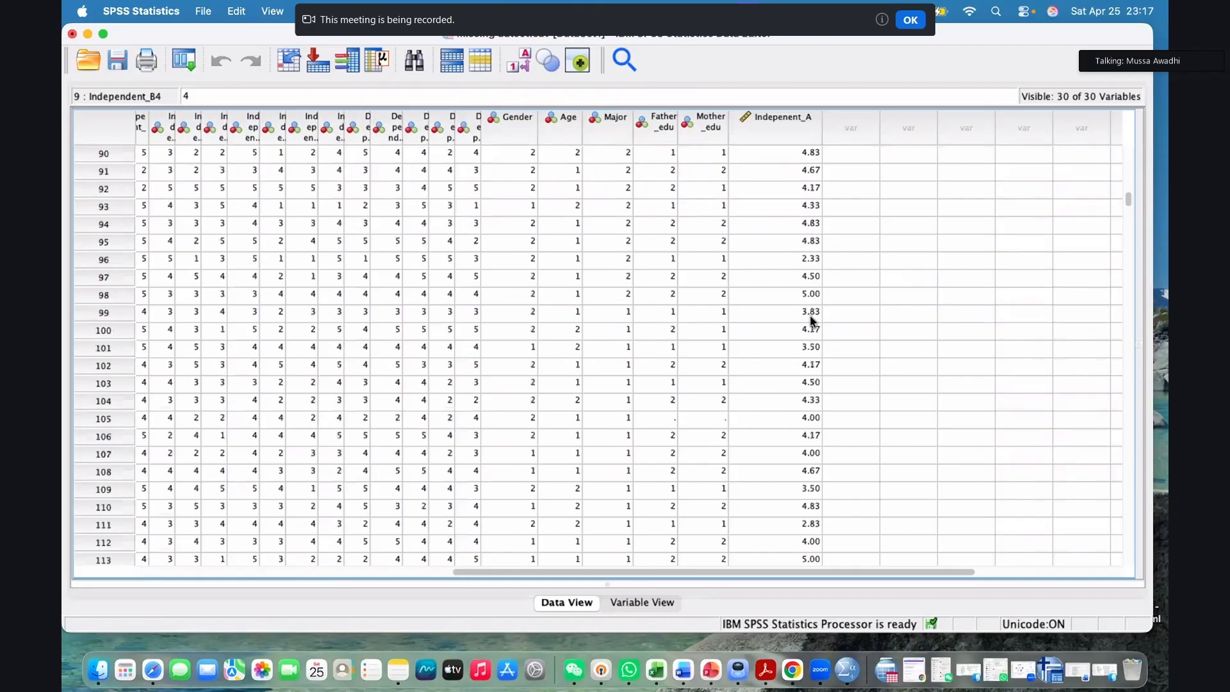
scroll(810, 315, down, 3)
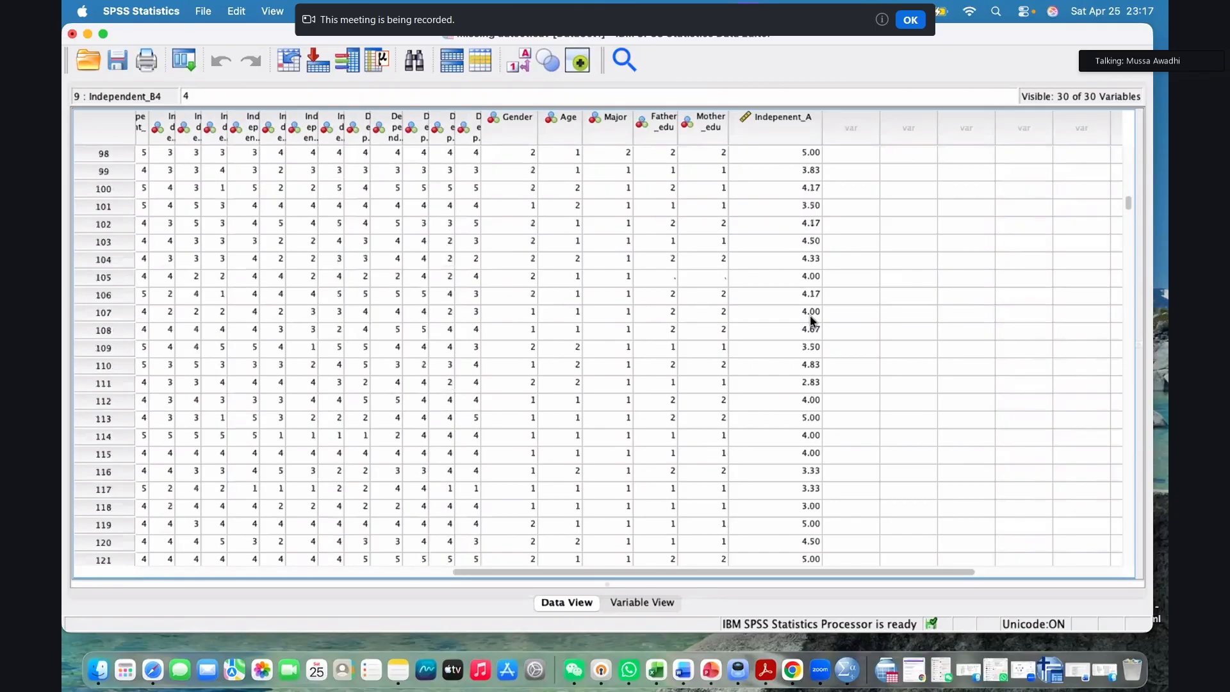
scroll(810, 316, down, 3)
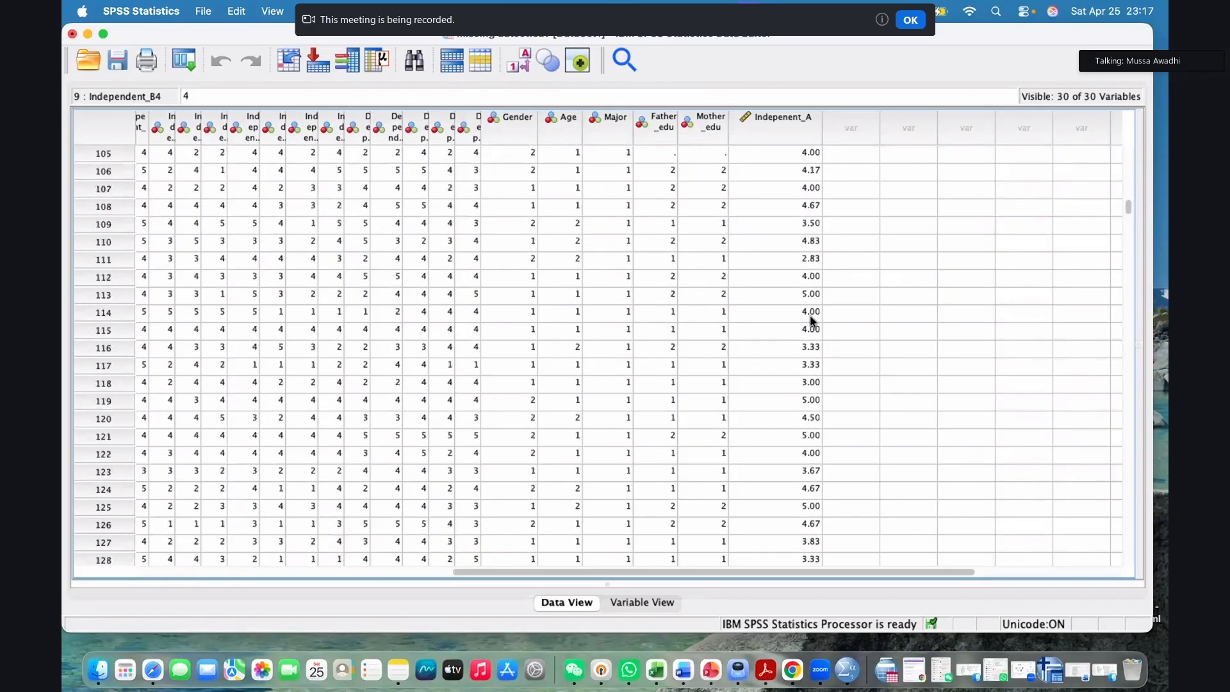
scroll(810, 315, down, 10)
scroll(817, 475, down, 8)
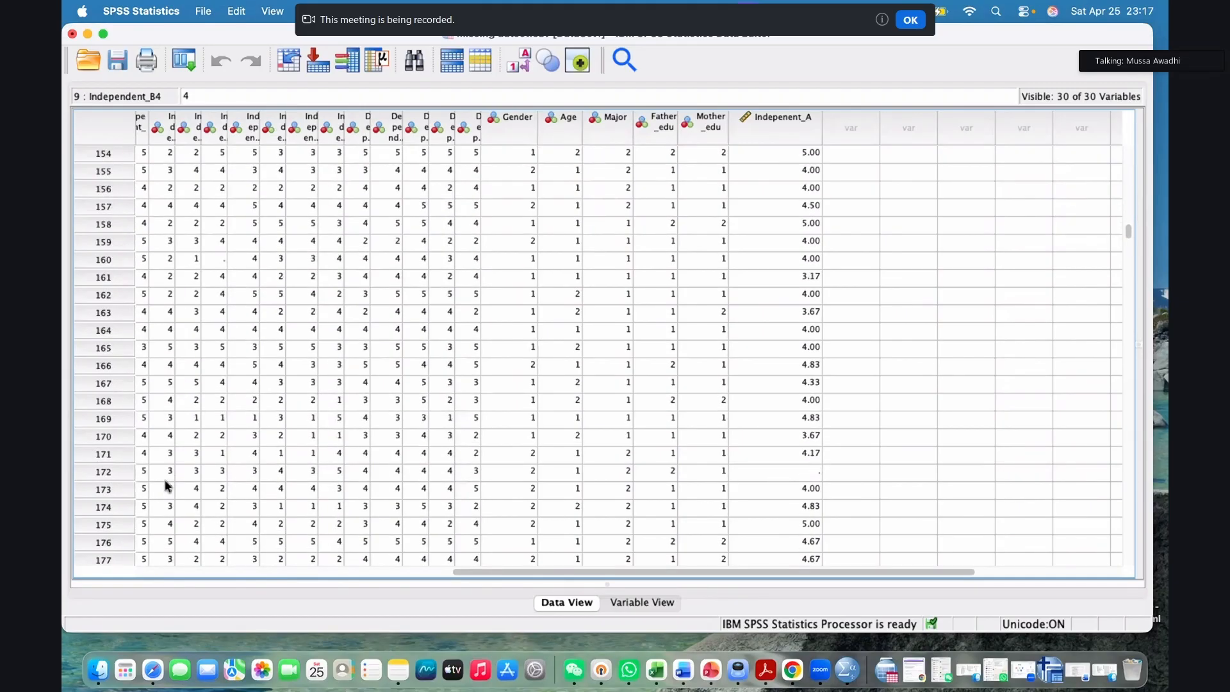
click(105, 472)
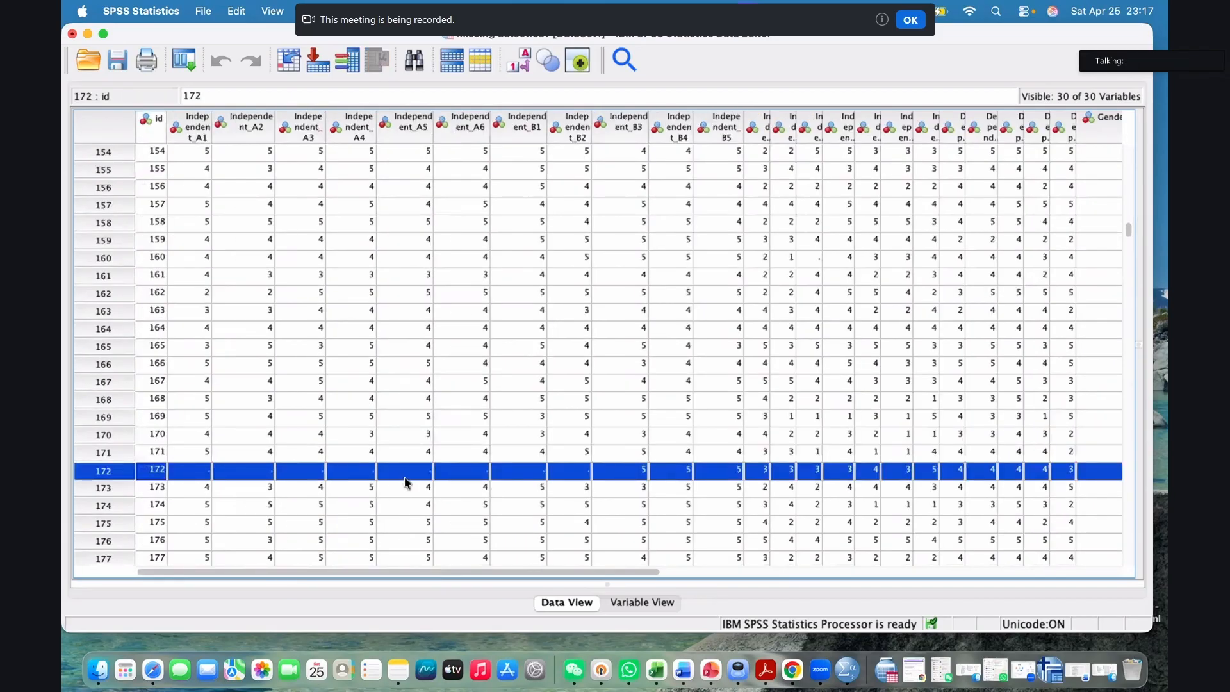
scroll(452, 493, right, 1)
scroll(452, 492, right, 5)
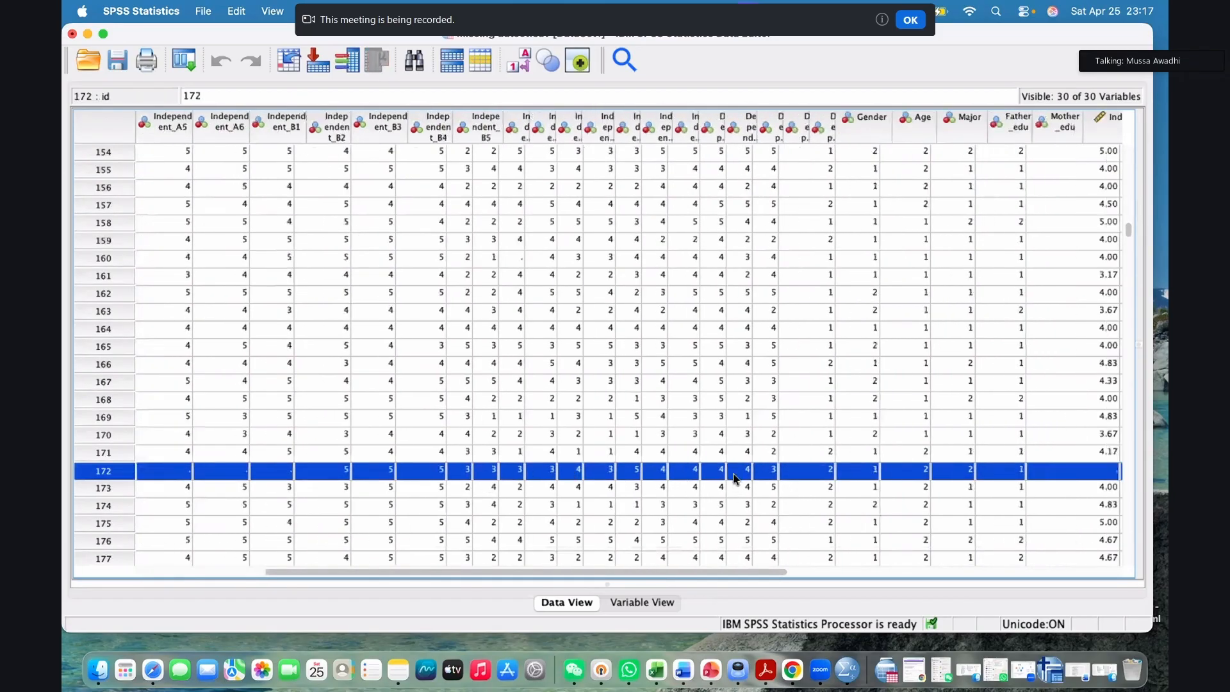
scroll(576, 521, right, 5)
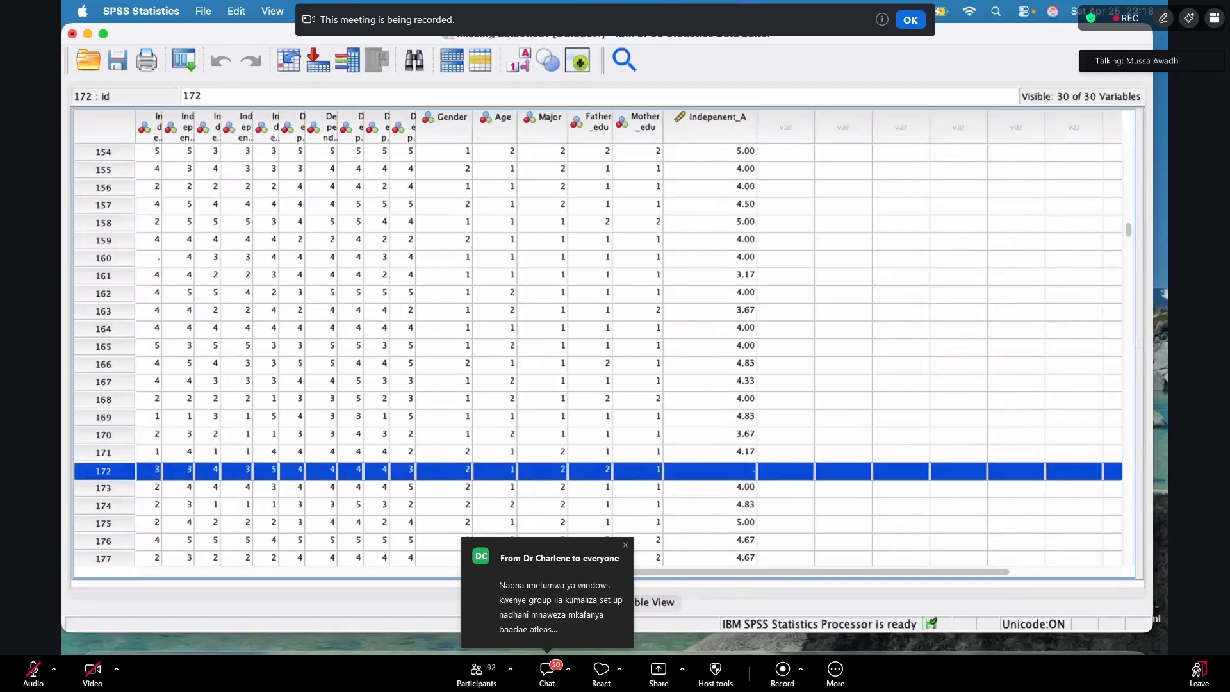
Replace the missing values of Indepenent_A using the series mean method, producing the new variable Indepenent_A_1
click(349, 11)
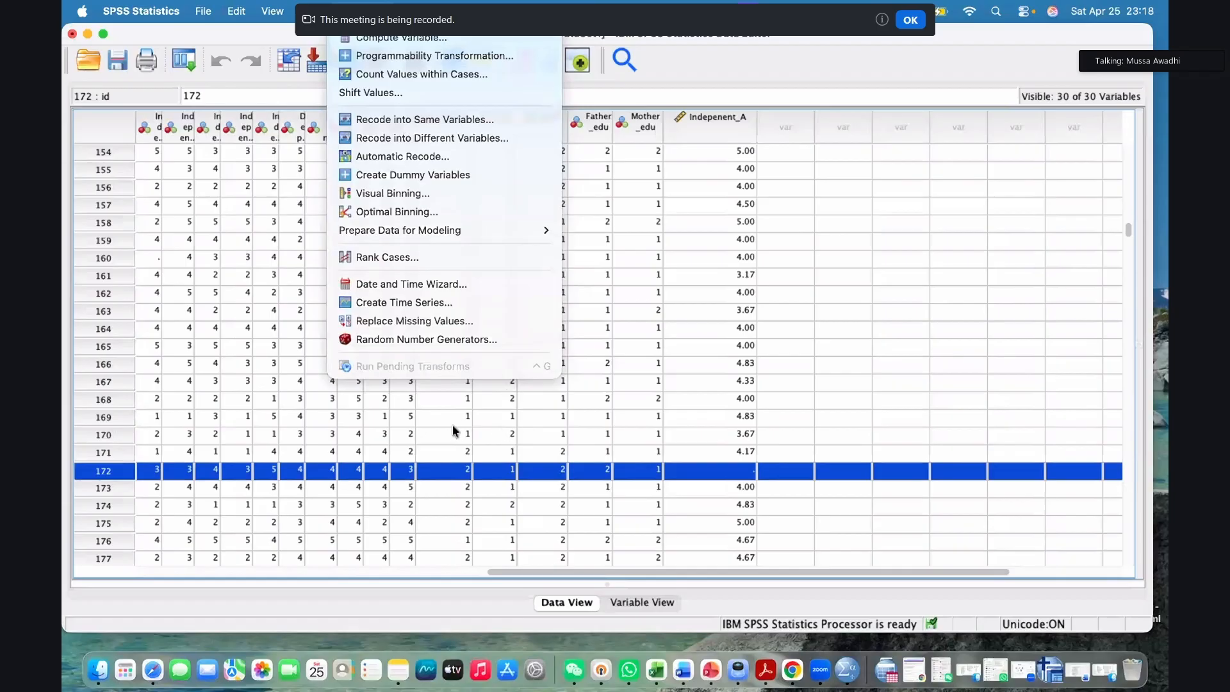
click(448, 321)
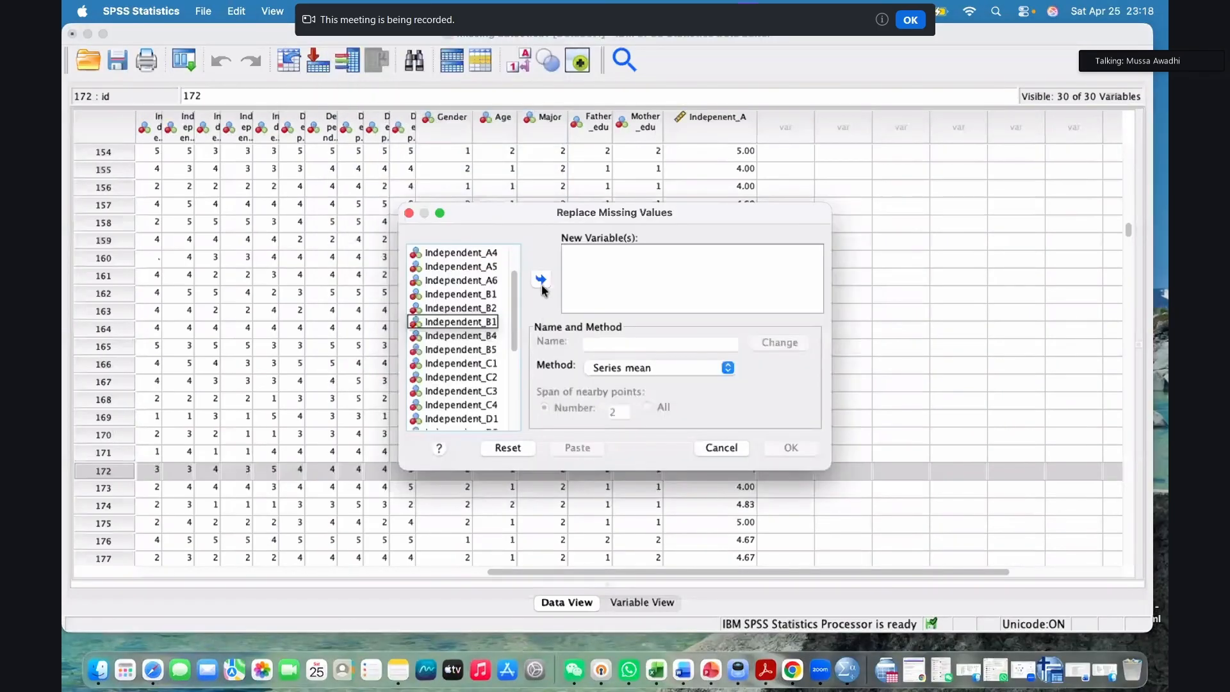
scroll(535, 343, down, 5)
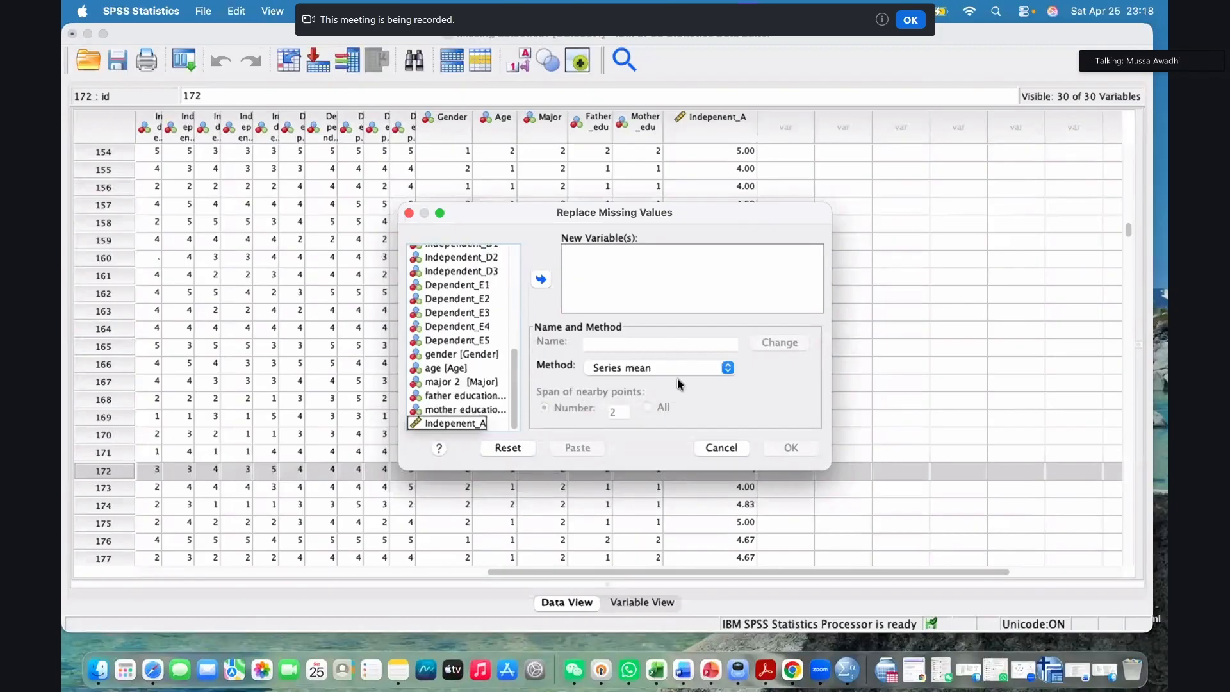
click(541, 279)
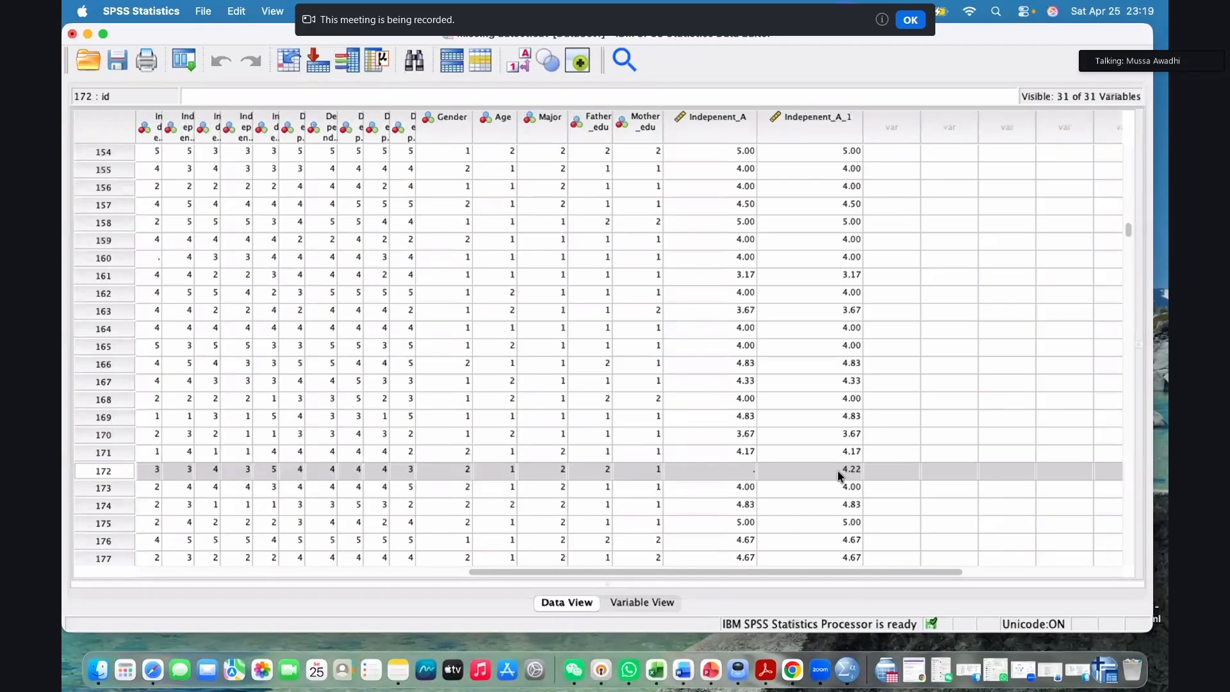
Compare Indepenent_A with Indepenent_A_1 in the following cases and examine case 228 across its A items
scroll(837, 471, down, 9)
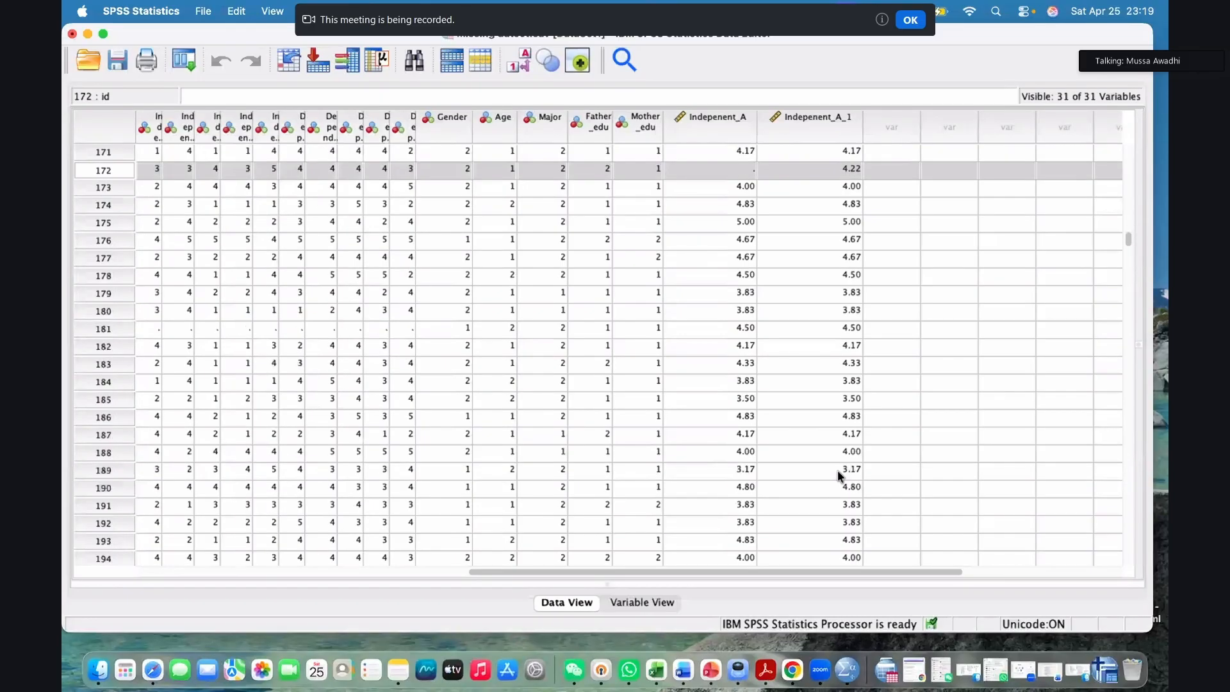
scroll(836, 468, down, 5)
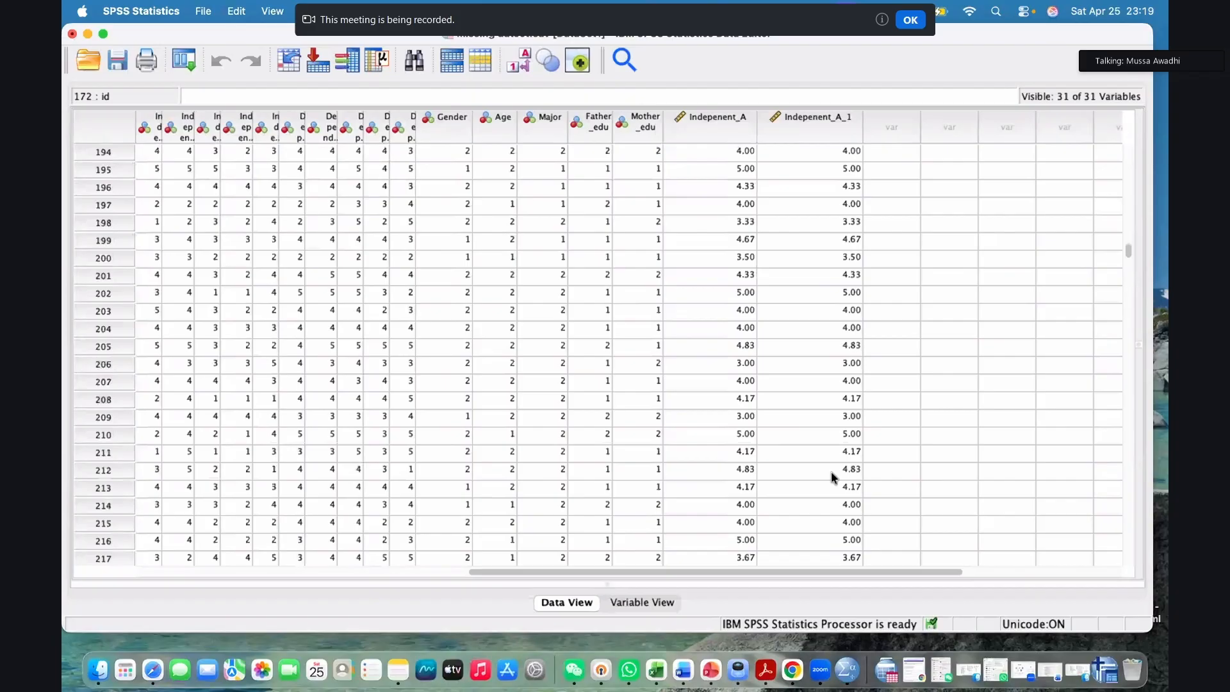
scroll(832, 471, down, 6)
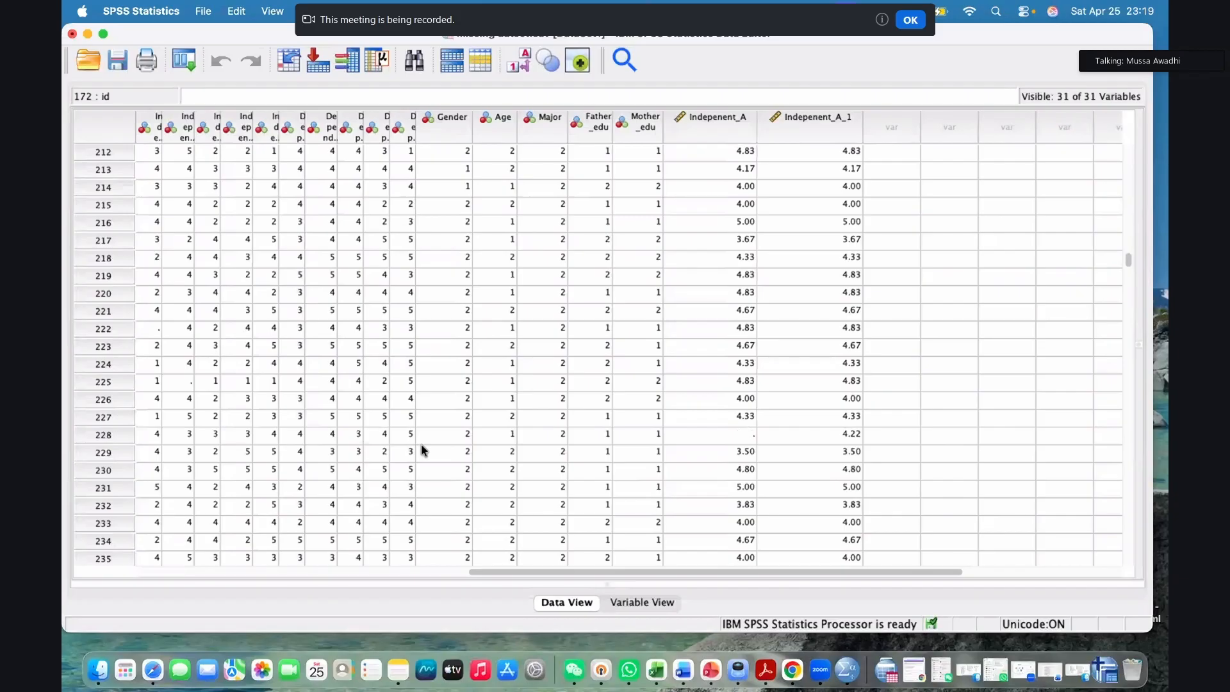
scroll(421, 445, left, 10)
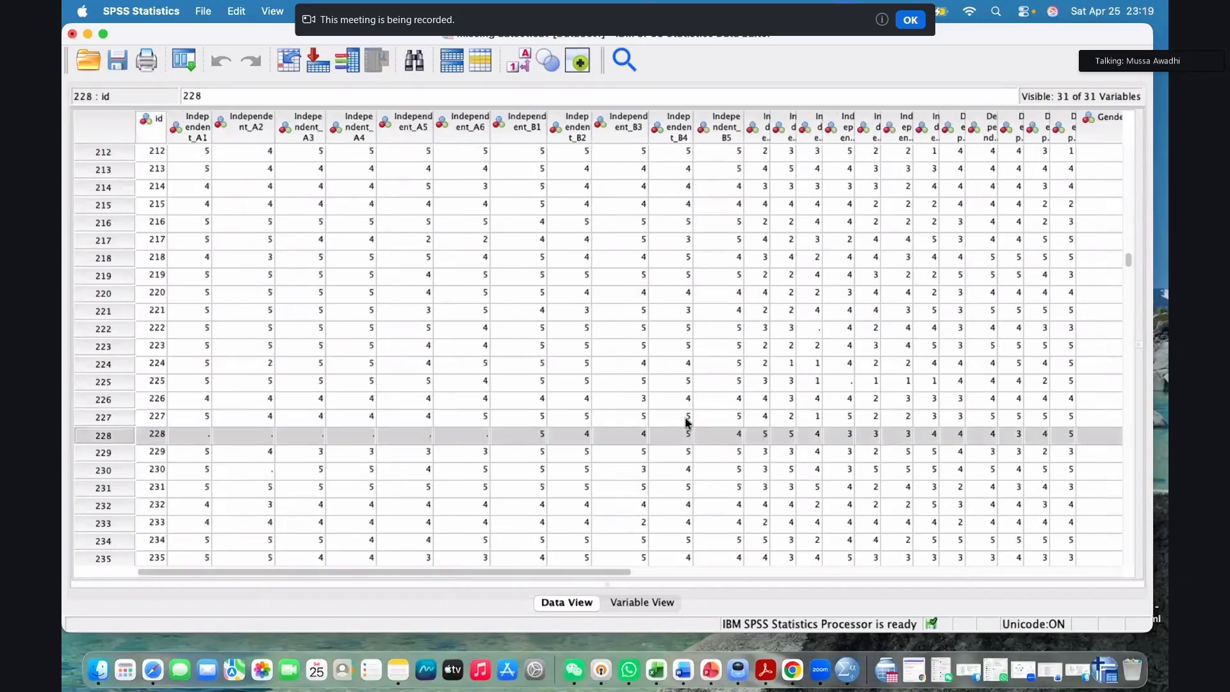
scroll(791, 423, right, 10)
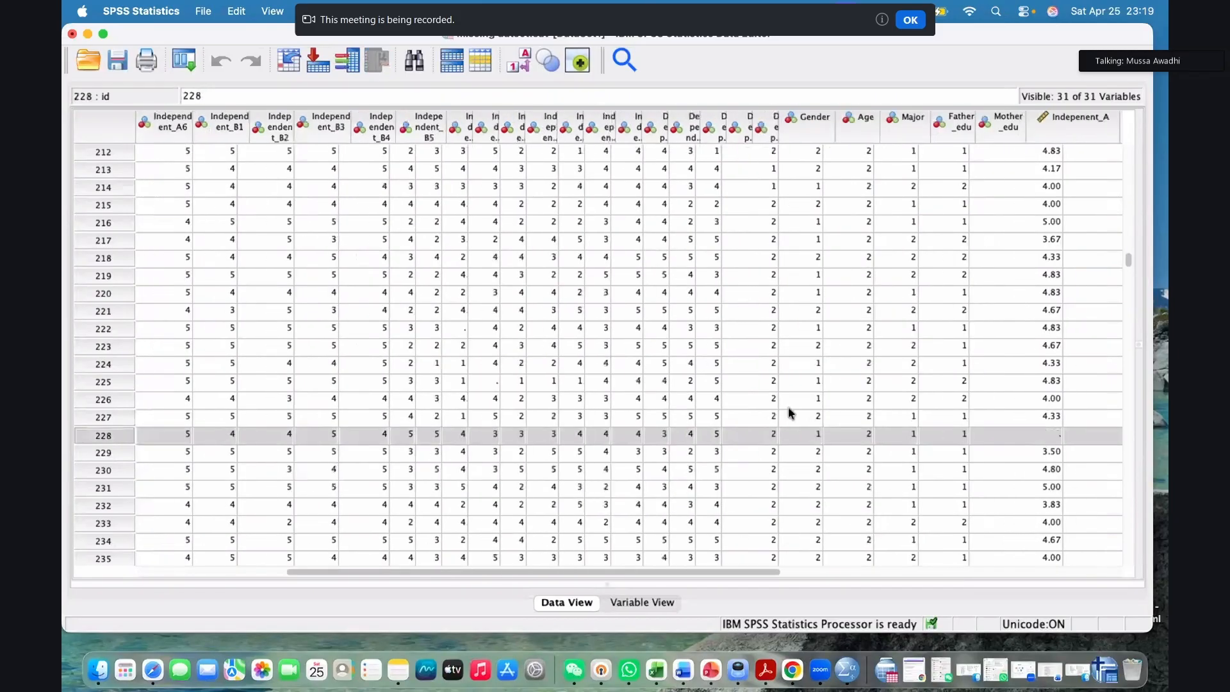
scroll(790, 413, right, 5)
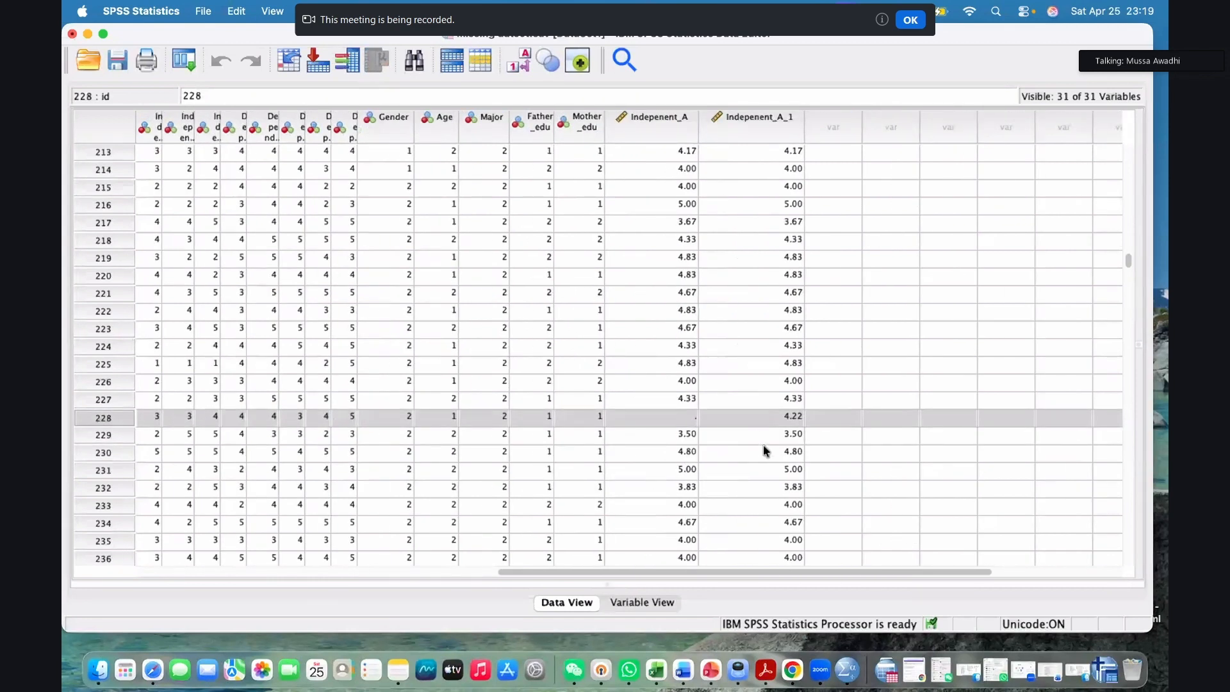
scroll(764, 451, down, 3)
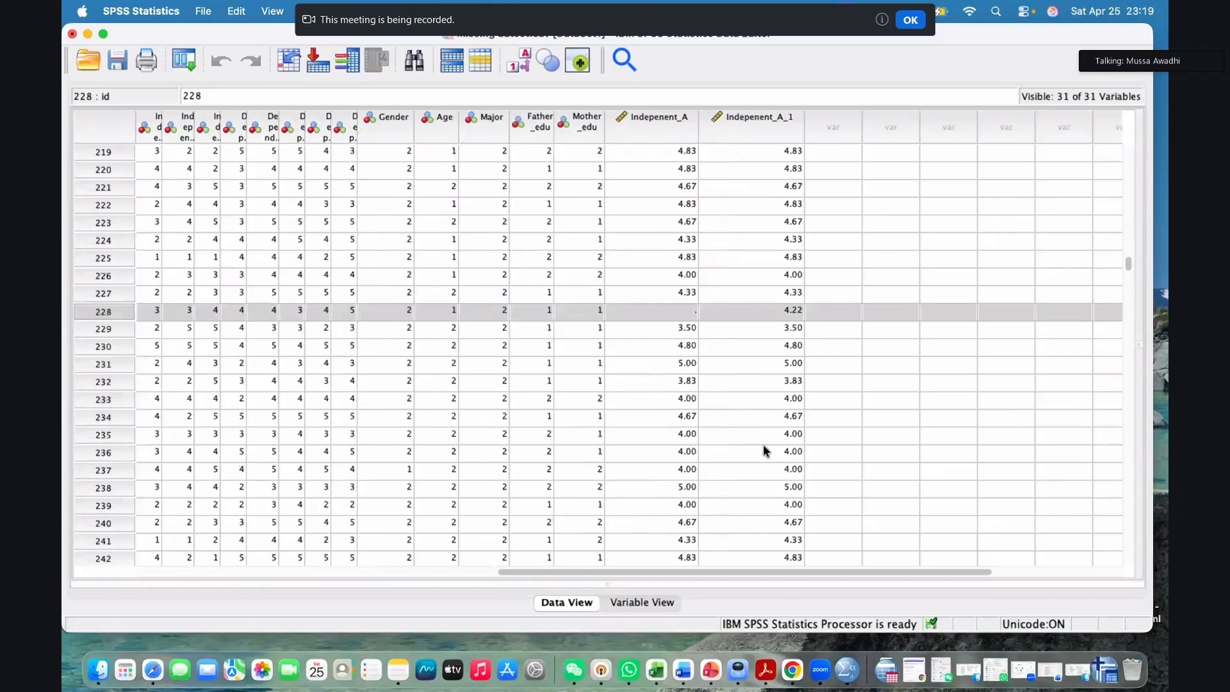
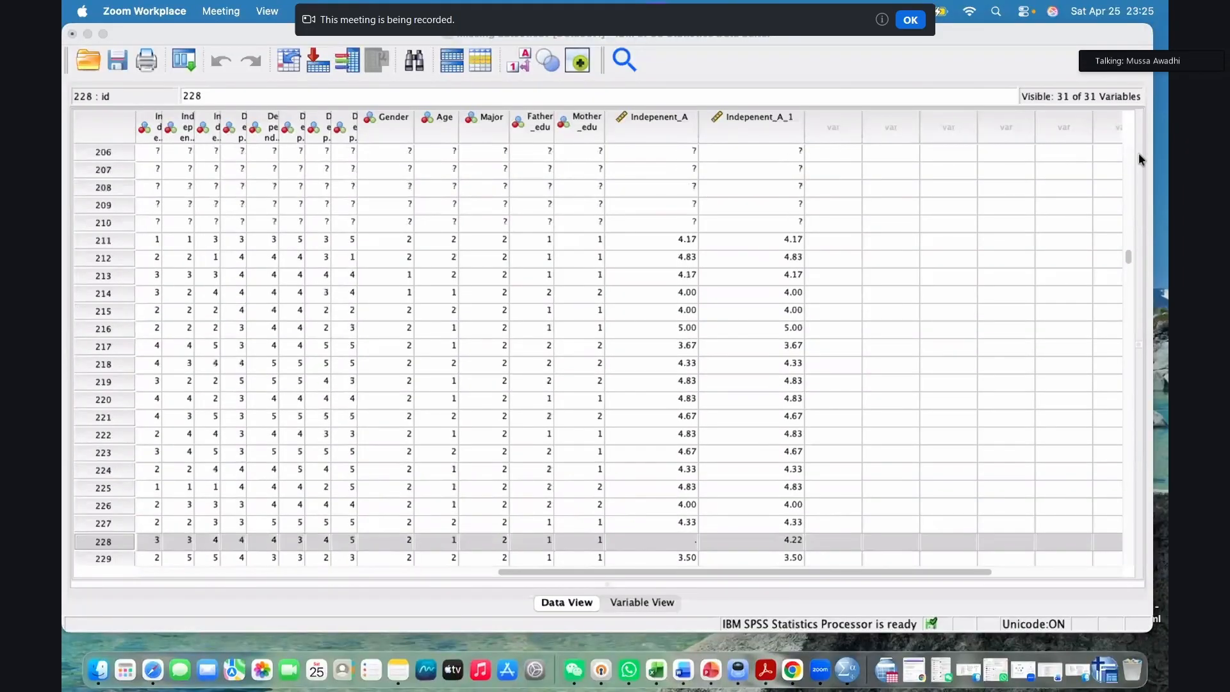
Enter the values 1, 3 and 5 for the first three cases in the empty column after Indepenent_A_1
click(833, 157)
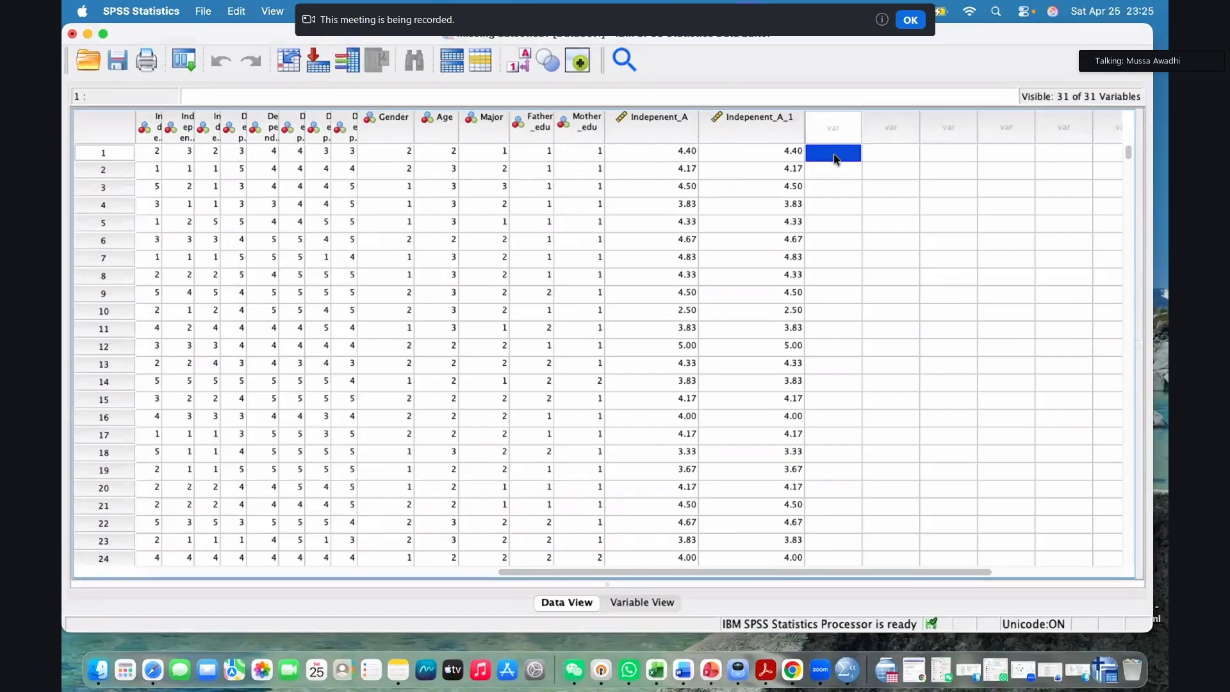
text(1)
key(Return)
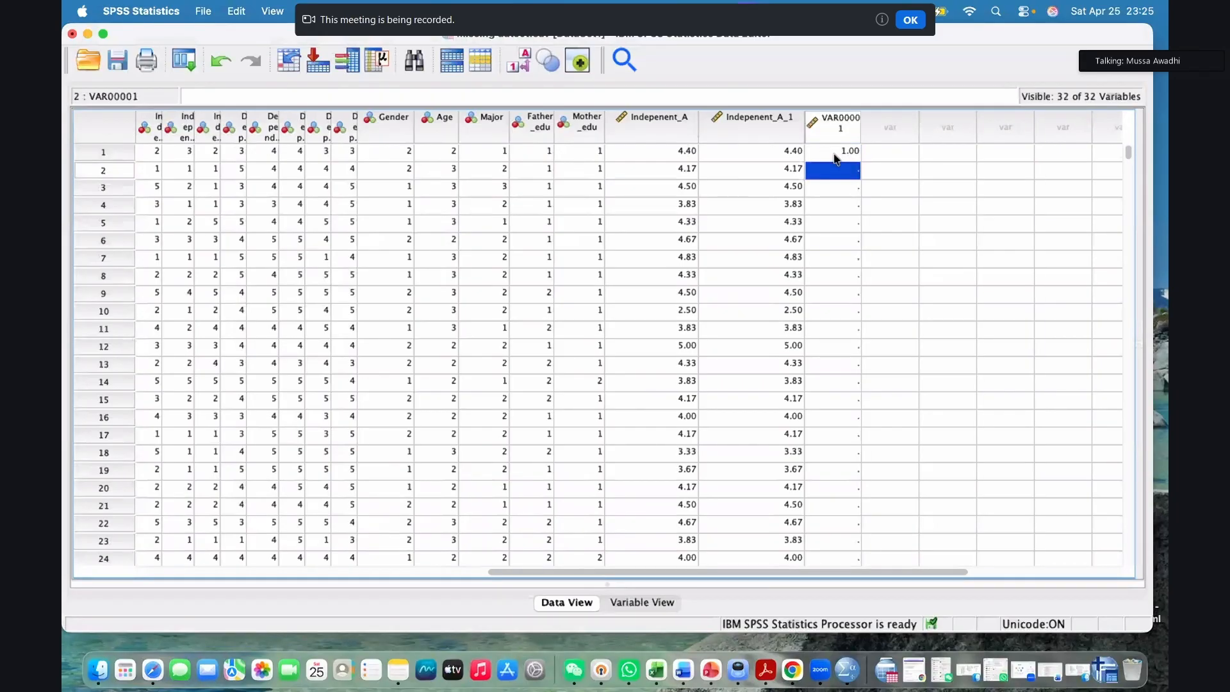
text(3)
key(Return)
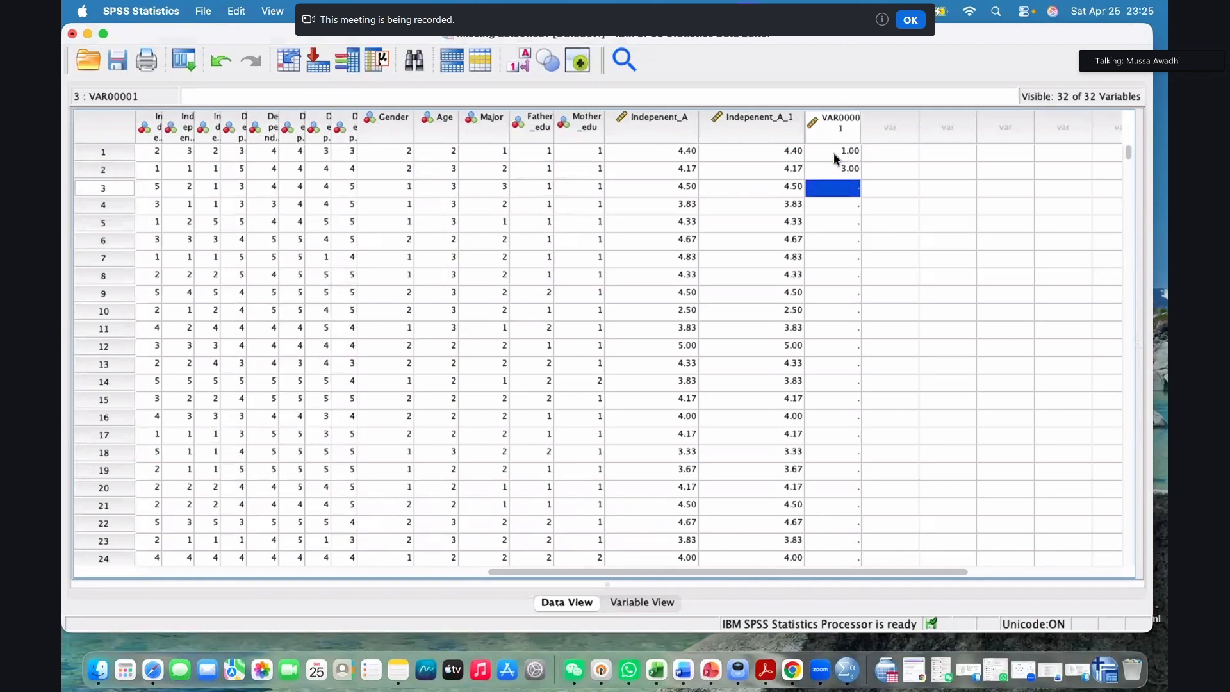
text(5)
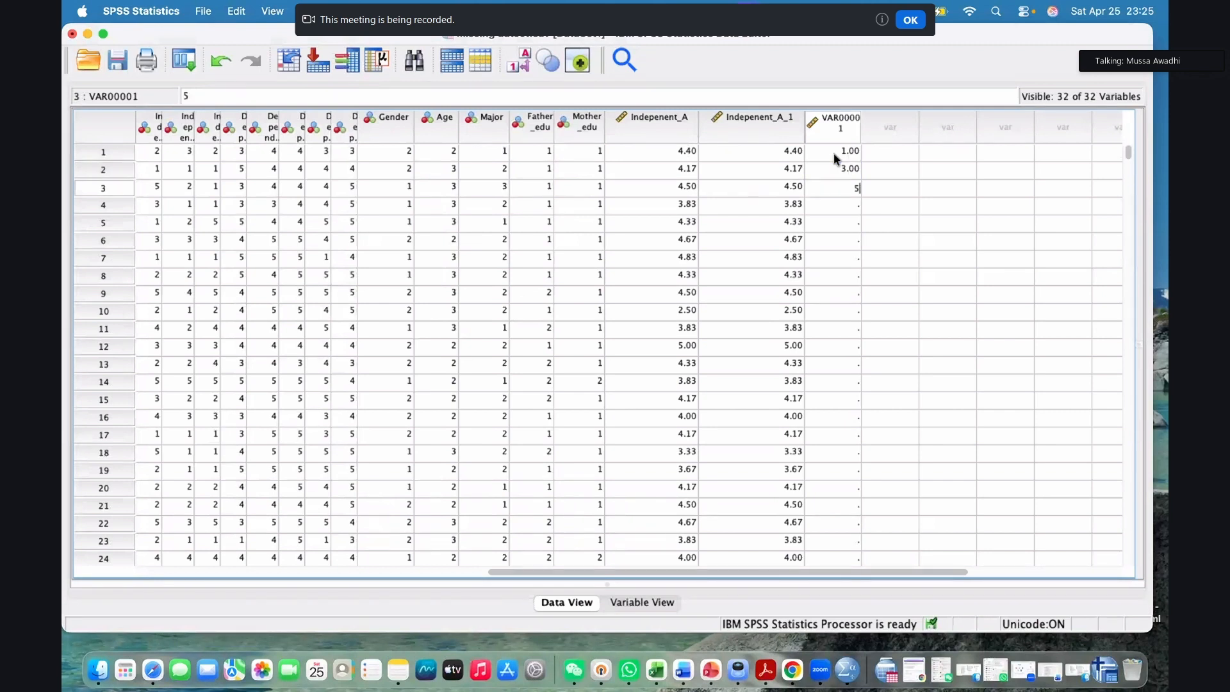
key(Return)
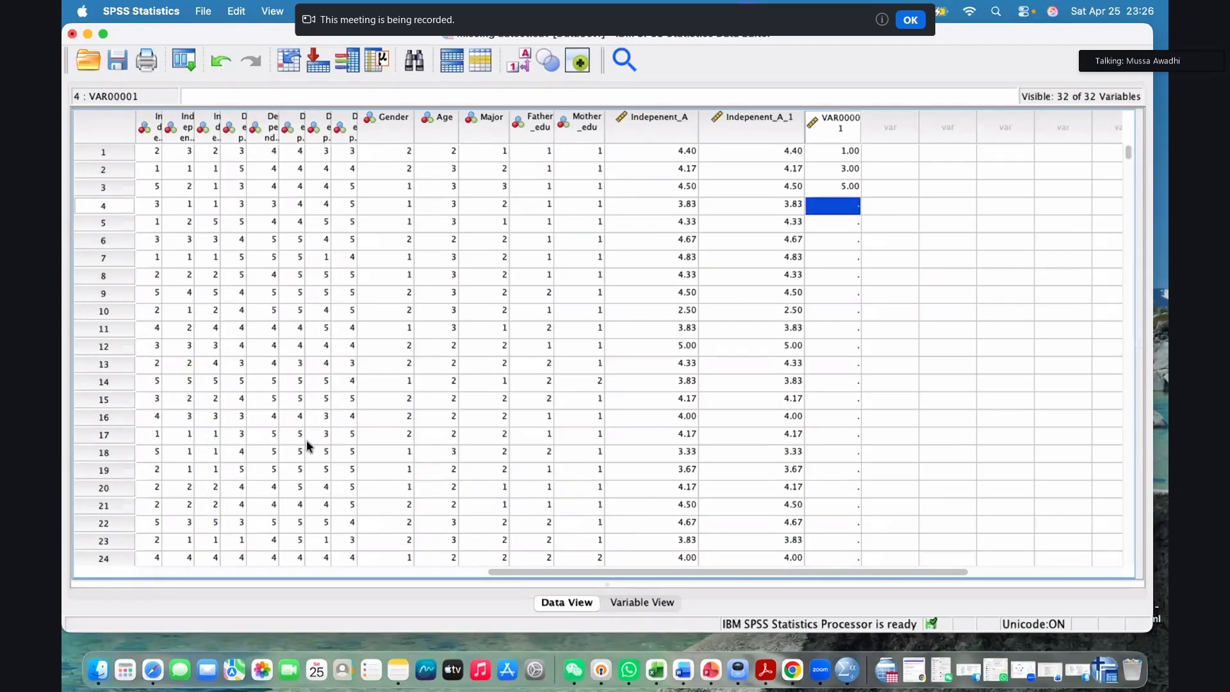
Delete the trial variable VAR00001 from the dataset
click(651, 312)
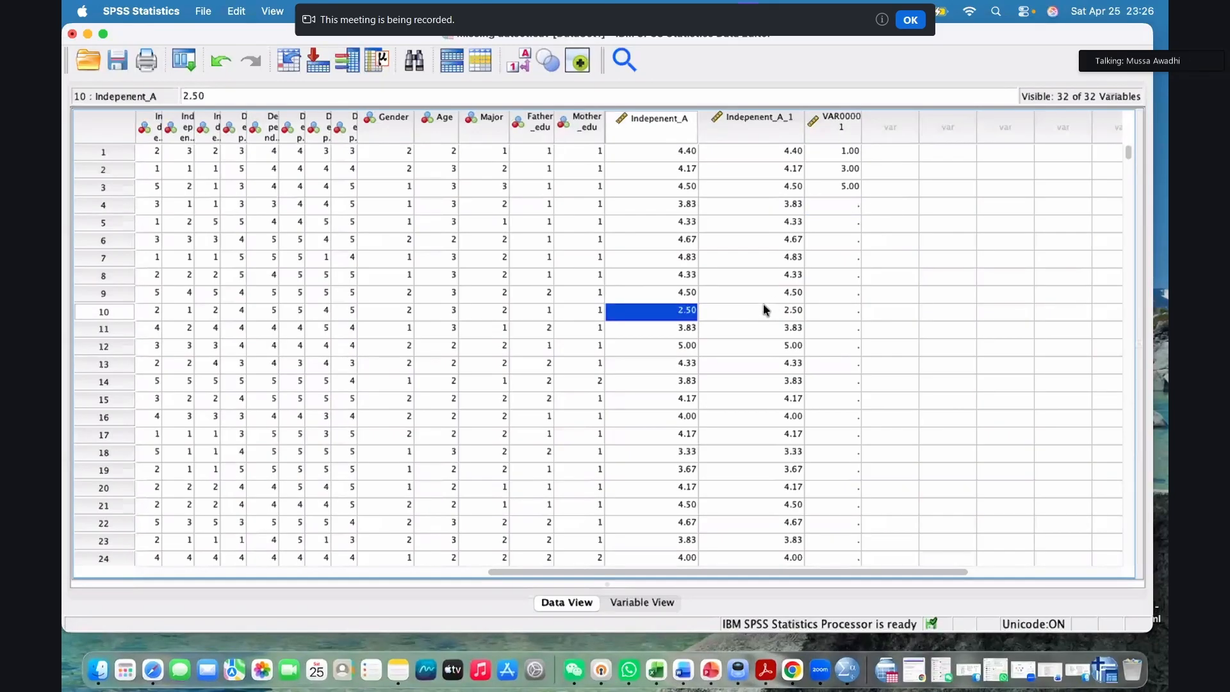
click(833, 118)
right_click(833, 119)
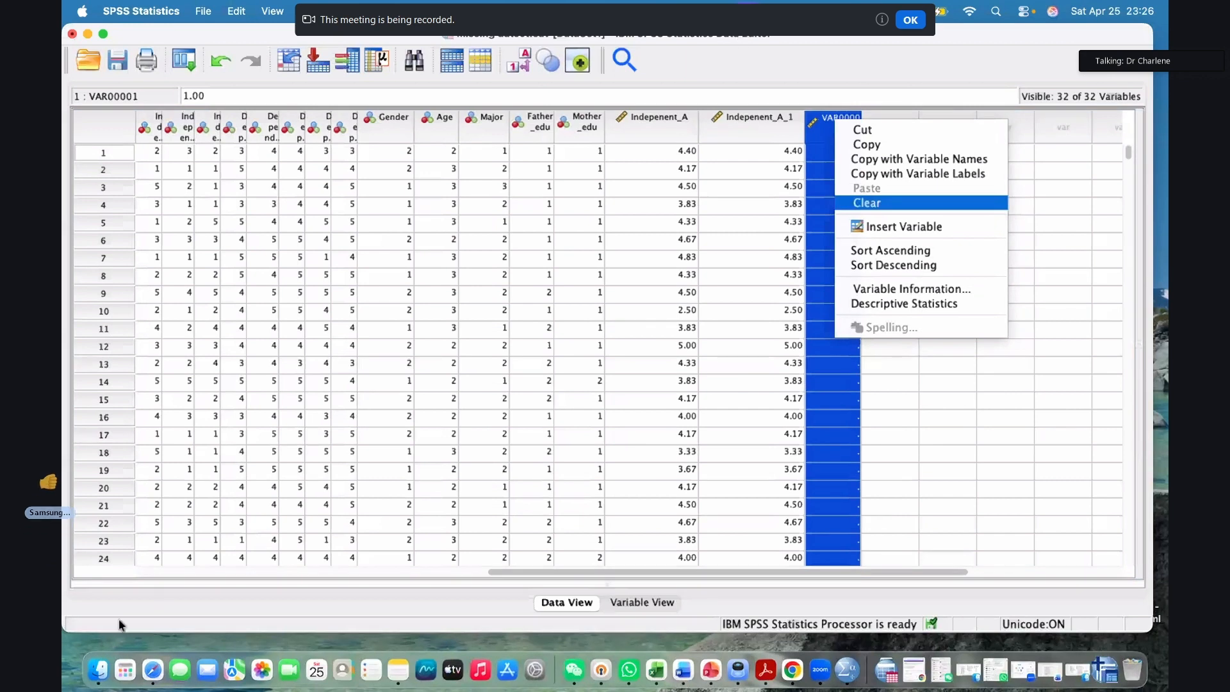
click(867, 203)
click(947, 294)
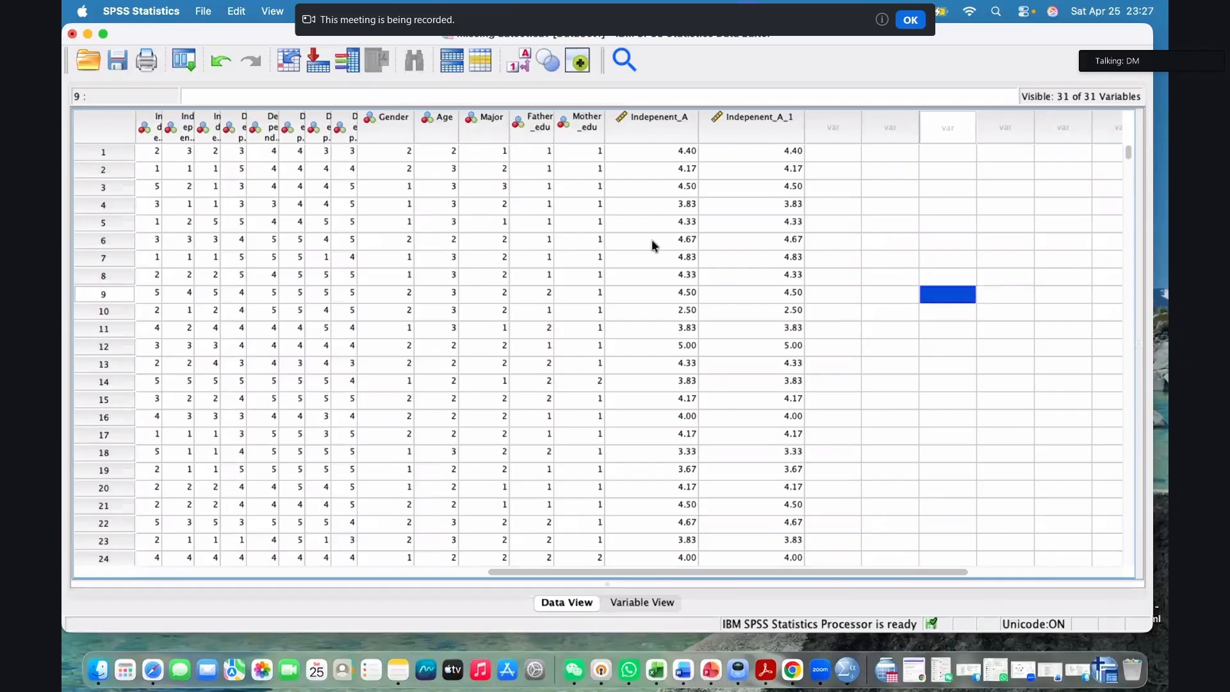
Define a new variable named AgeS after Indepenent_A_1 in the variable definitions
scroll(652, 245, left, 10)
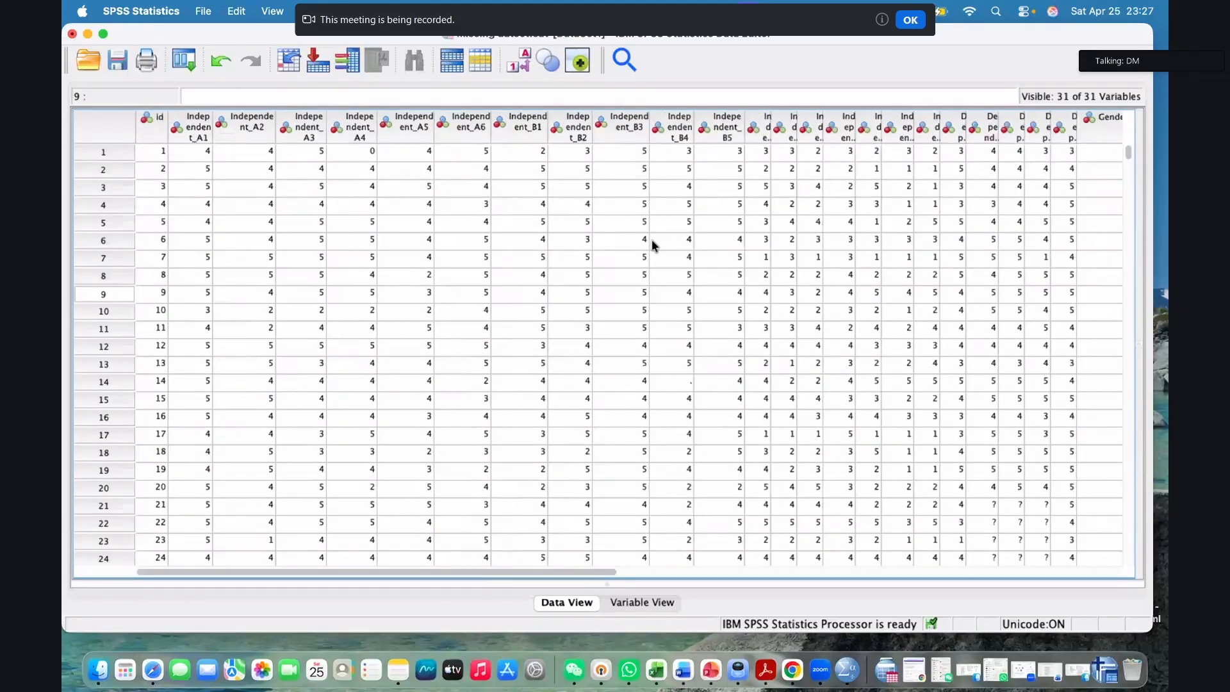
scroll(810, 295, right, 10)
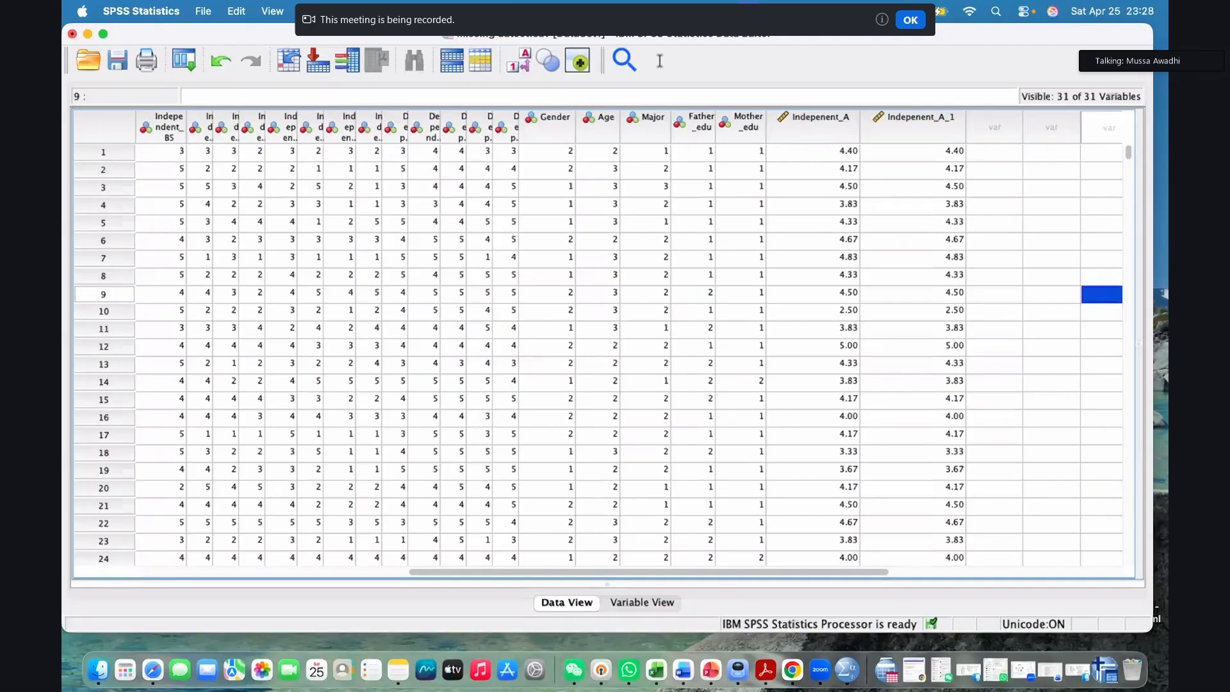
click(984, 127)
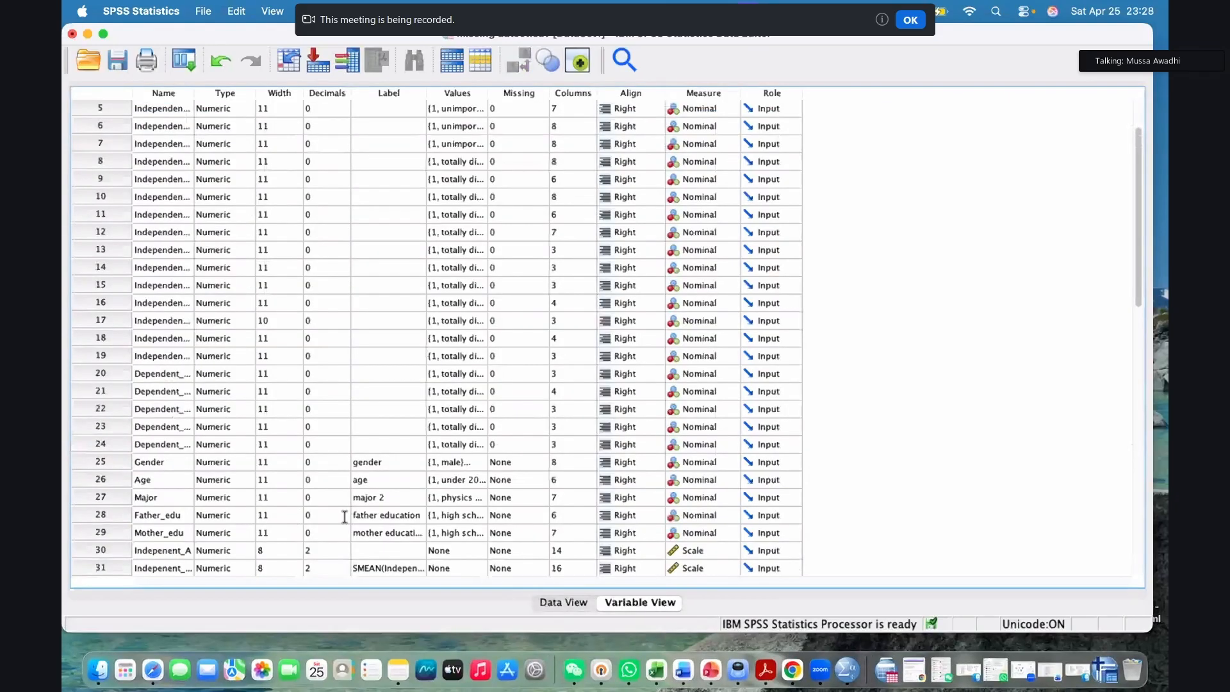
text(Age)
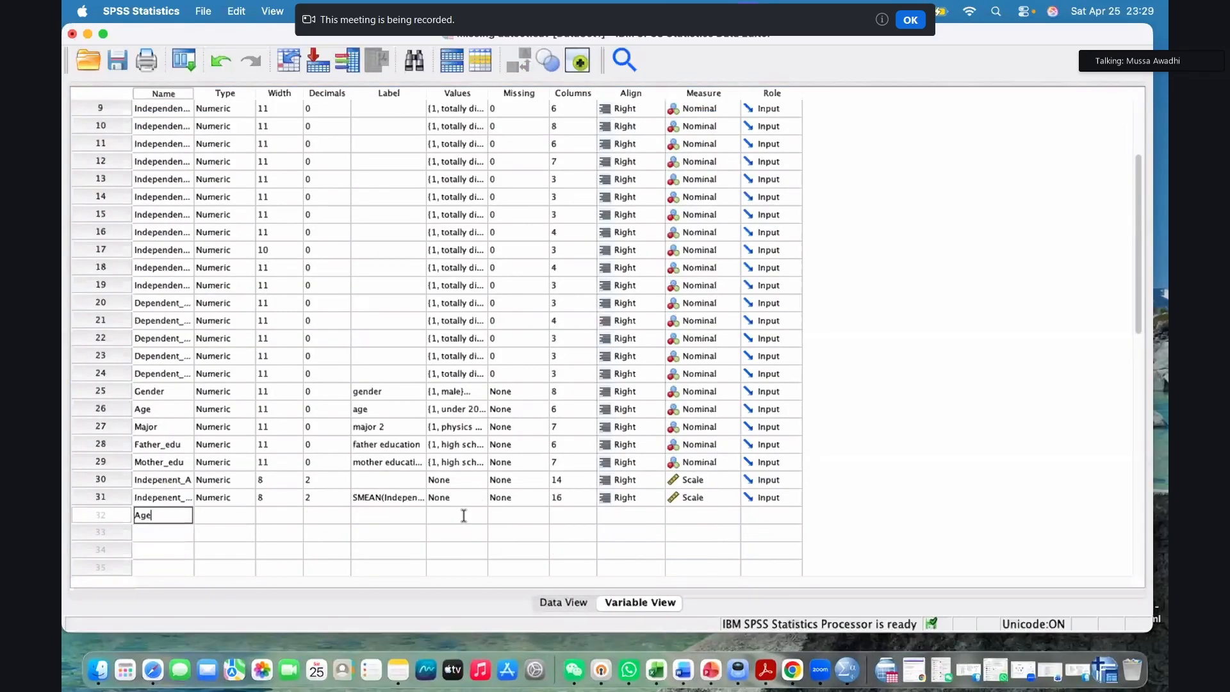
text(S)
click(375, 514)
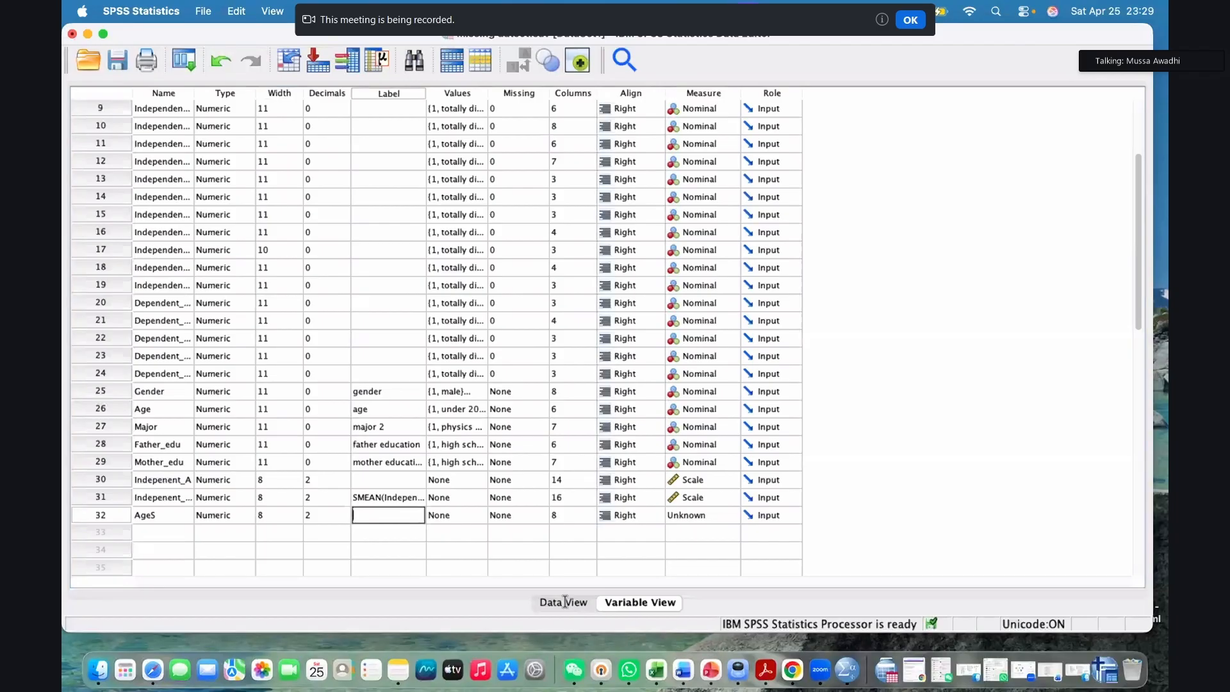
text(AgeS)
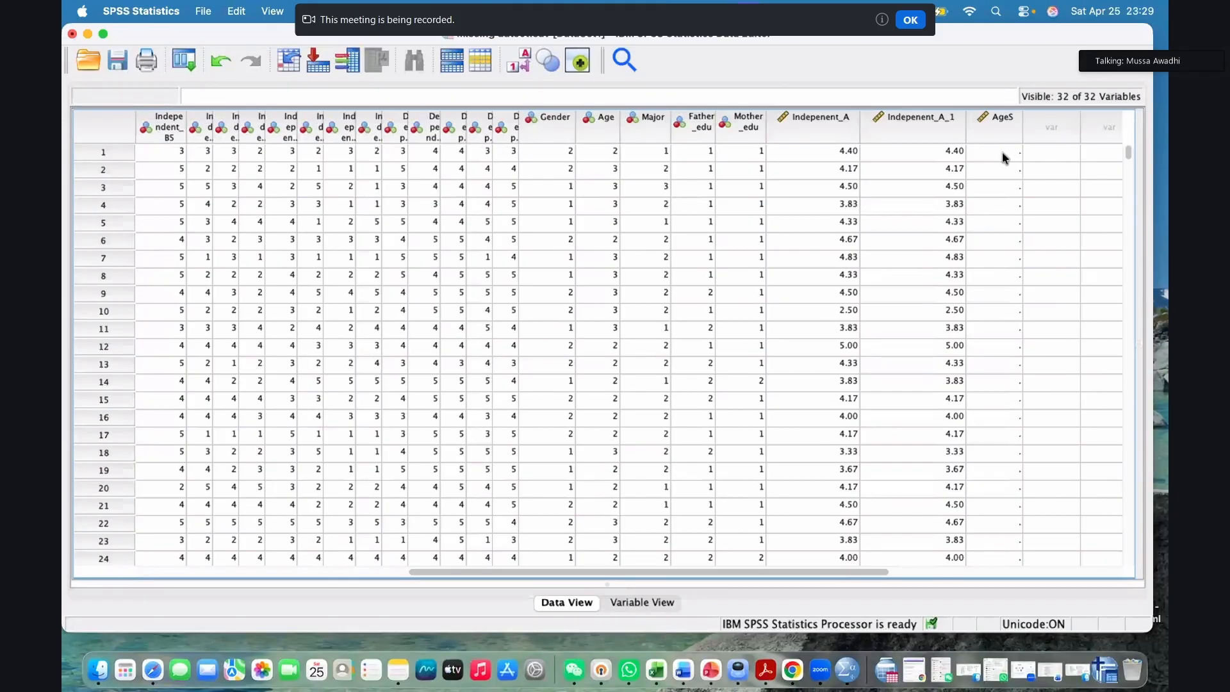
Enter the ages 20, 26, 30, 46 and 78 for the first five cases of AgeS
click(1003, 156)
text(2)
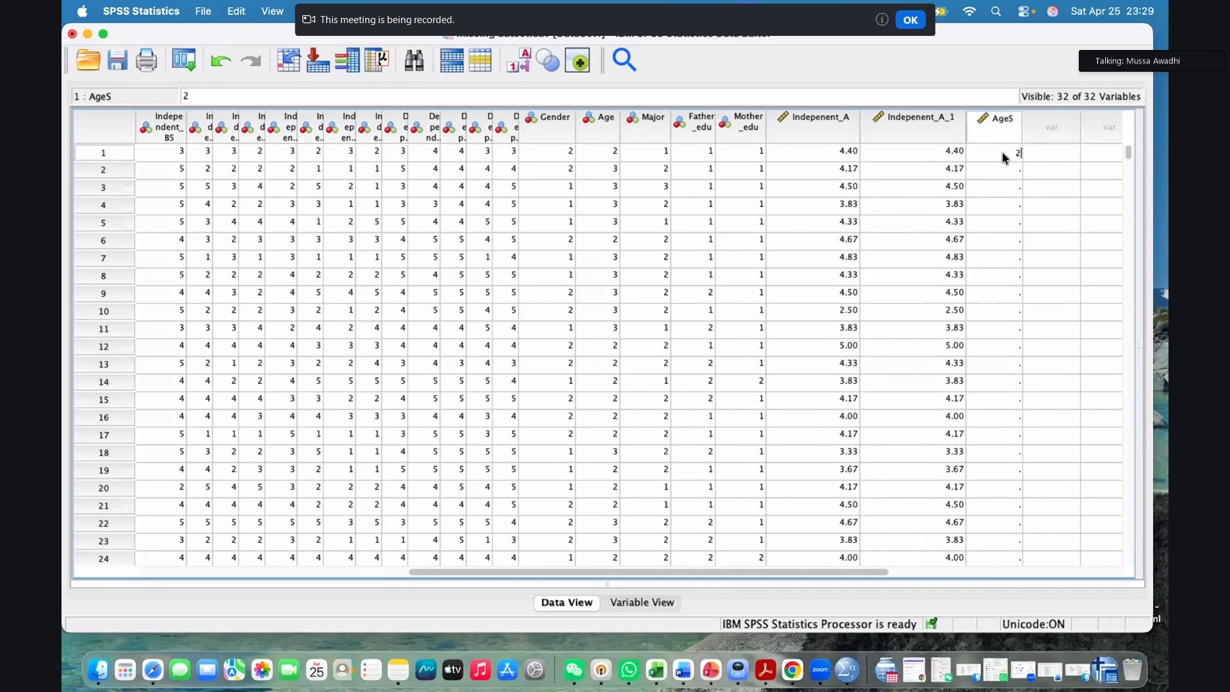
text(0)
key(Return)
text(26)
key(Return)
text(30)
key(Return)
text(46)
key(Return)
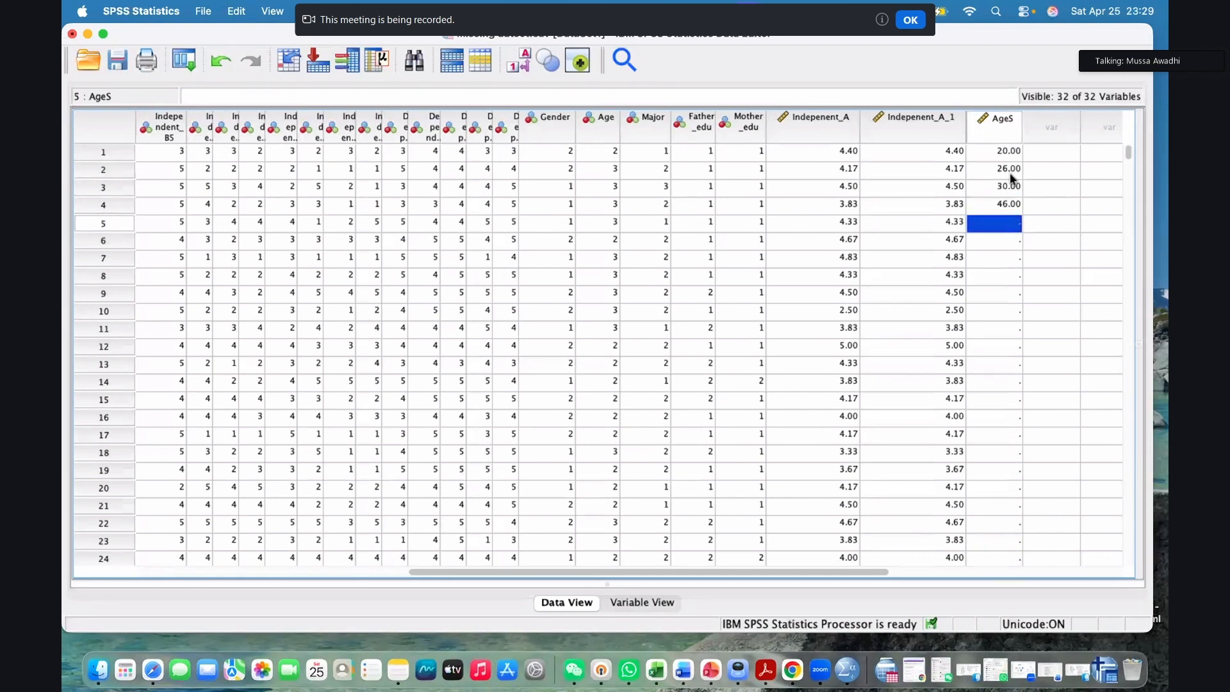
text(78)
key(Return)
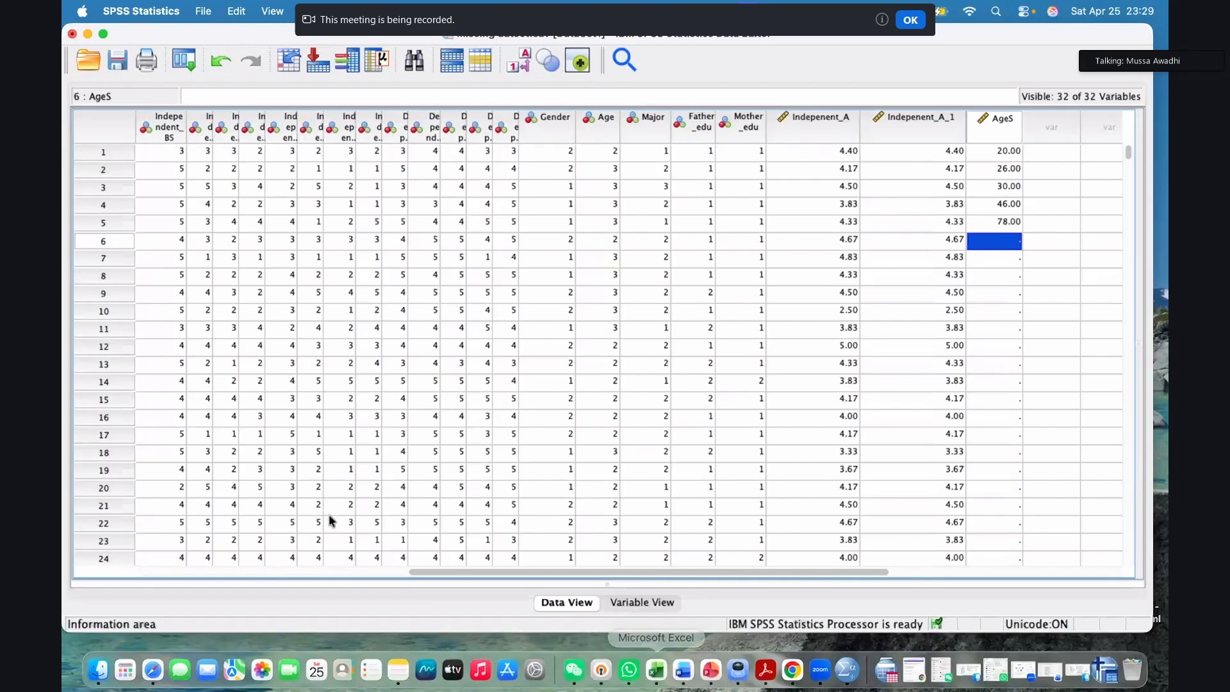
Set the decimals of the AgeS variable to 0 and return to the case data
click(642, 603)
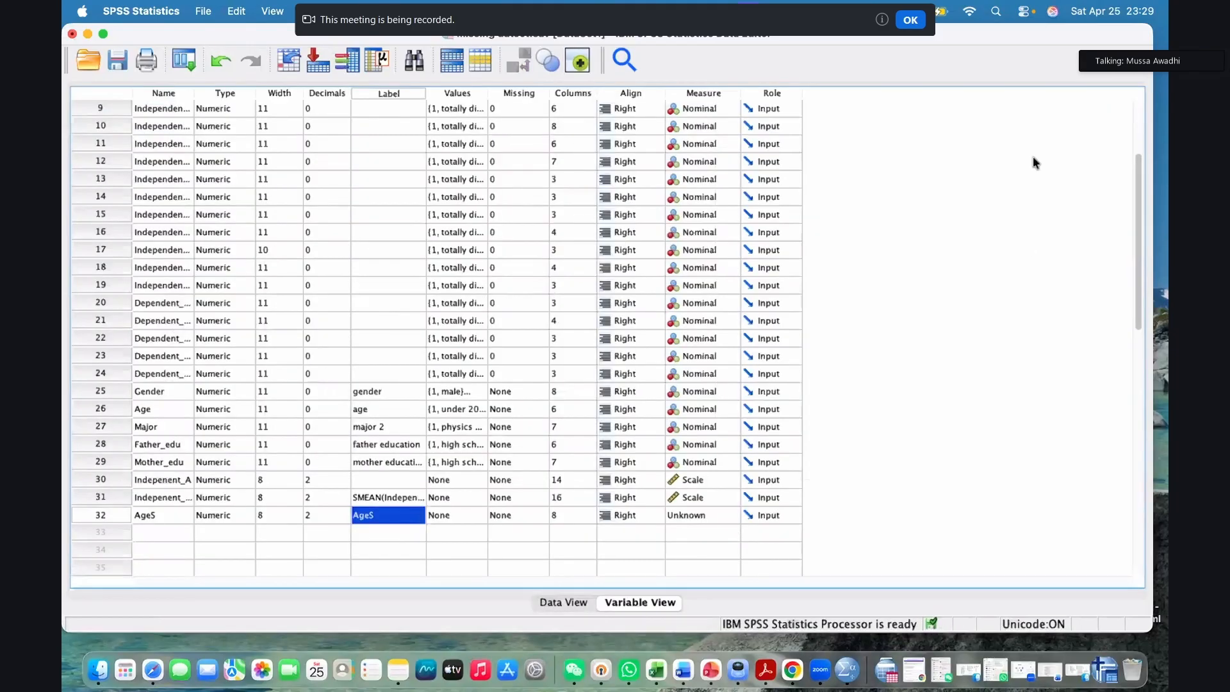
key(Left)
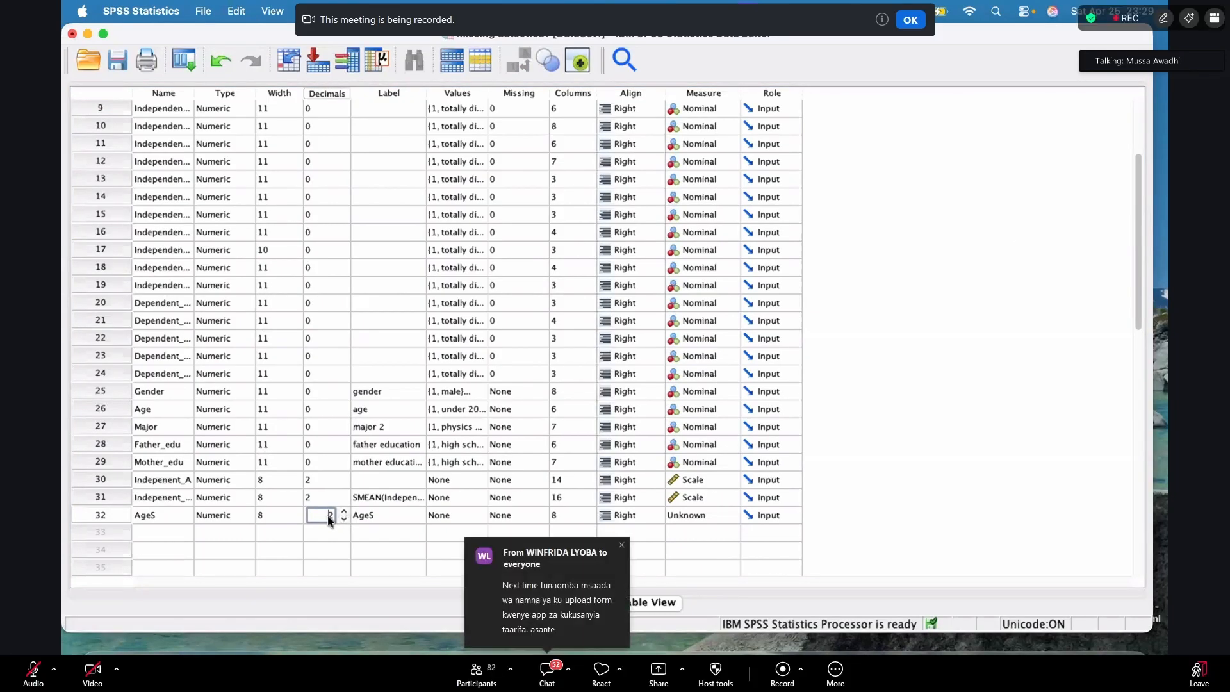
key(super+t)
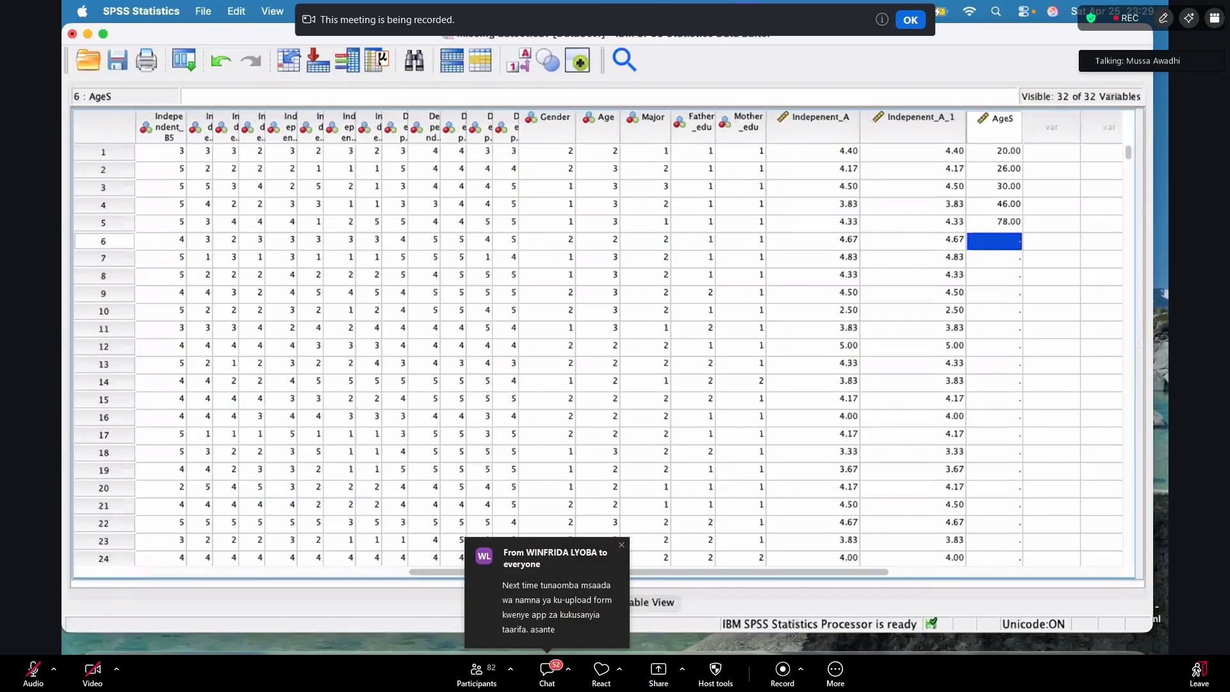
key(super+t)
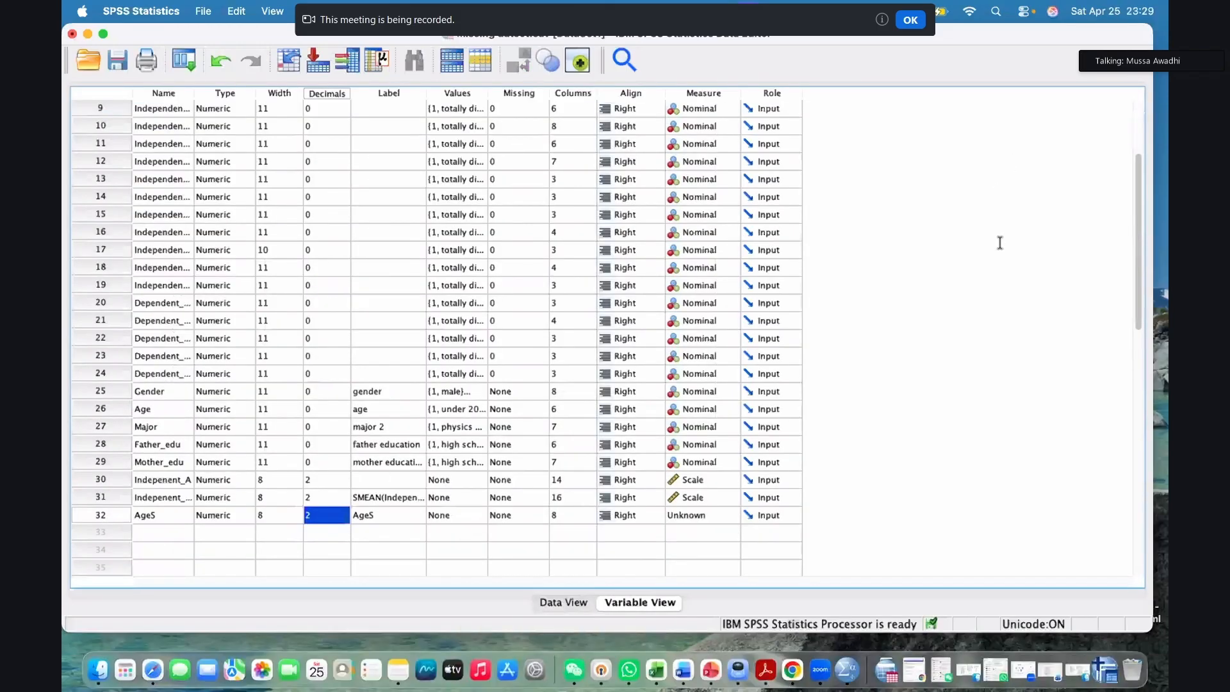
text(0)
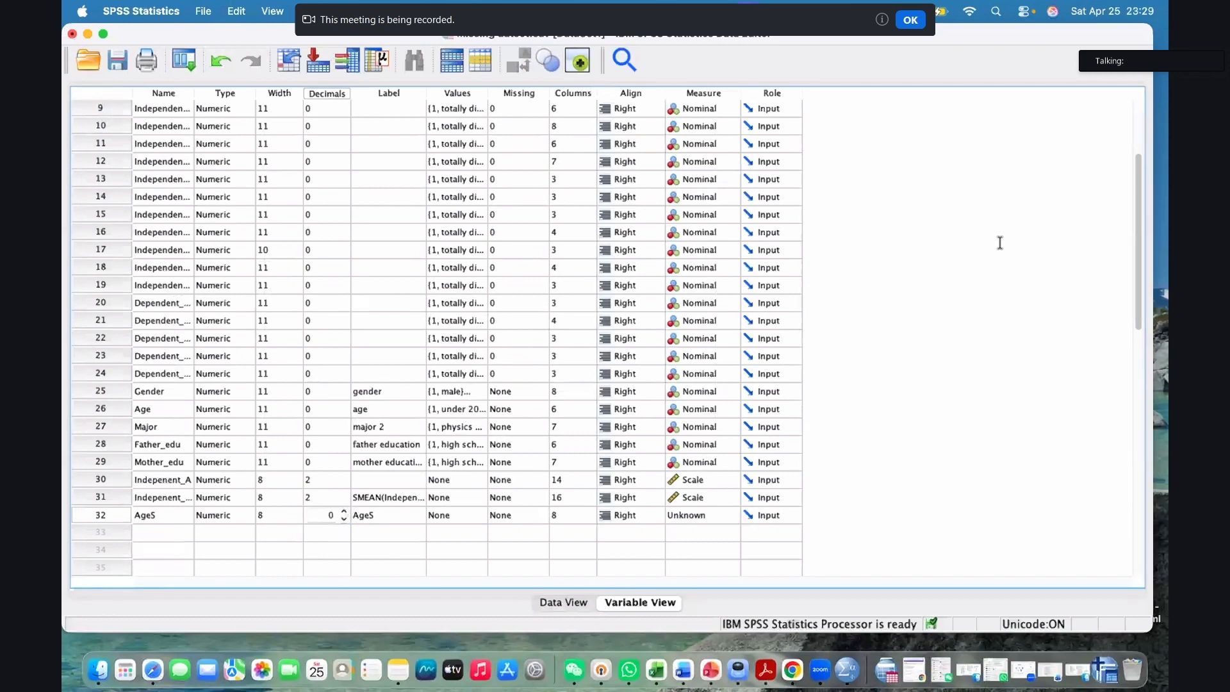
click(564, 603)
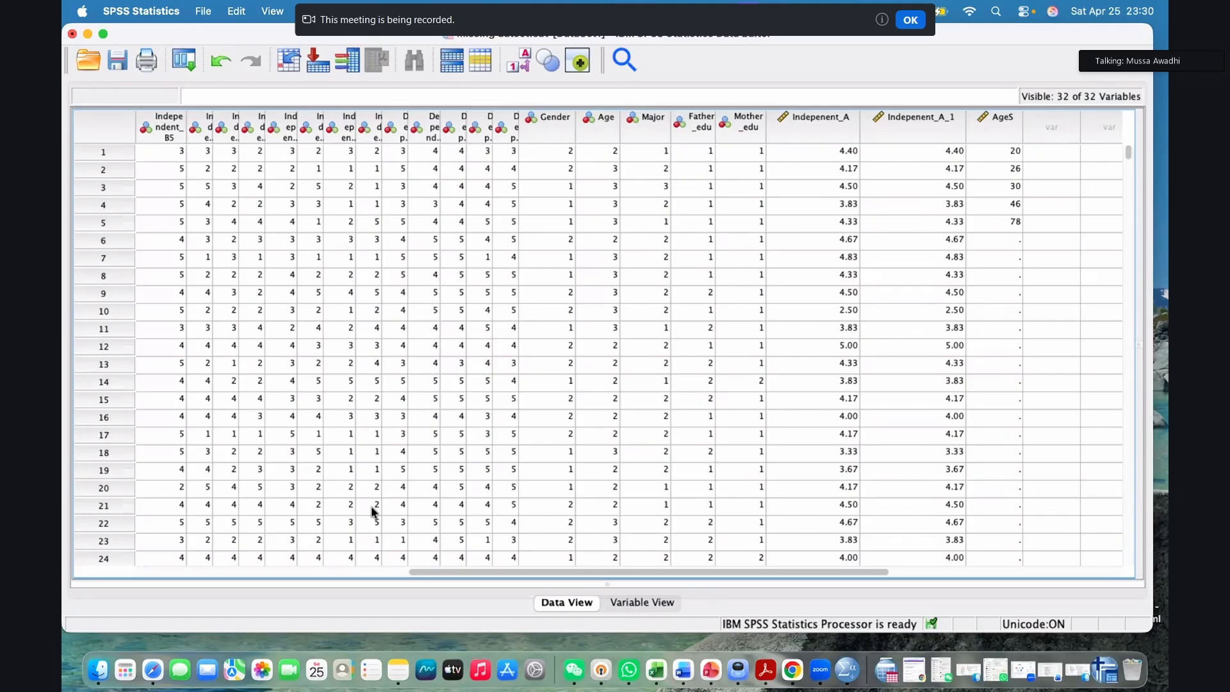
Define the value label 1 = "Male" for the AgeS variable
key(ctrl+t)
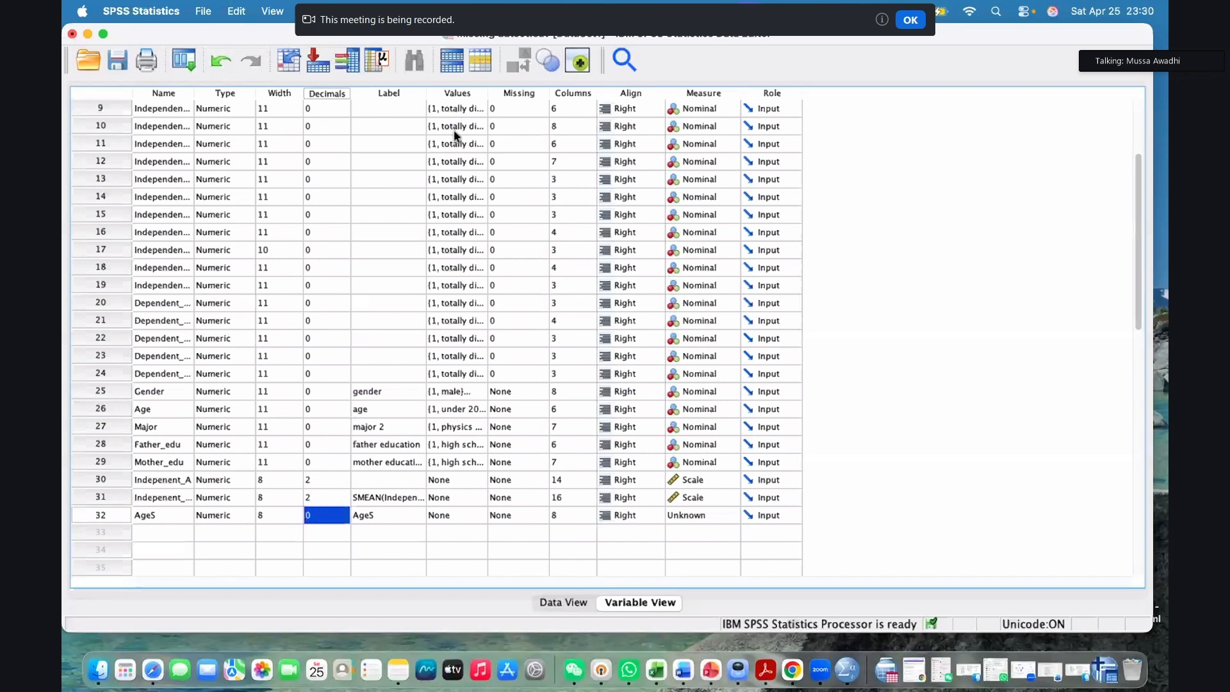
click(457, 94)
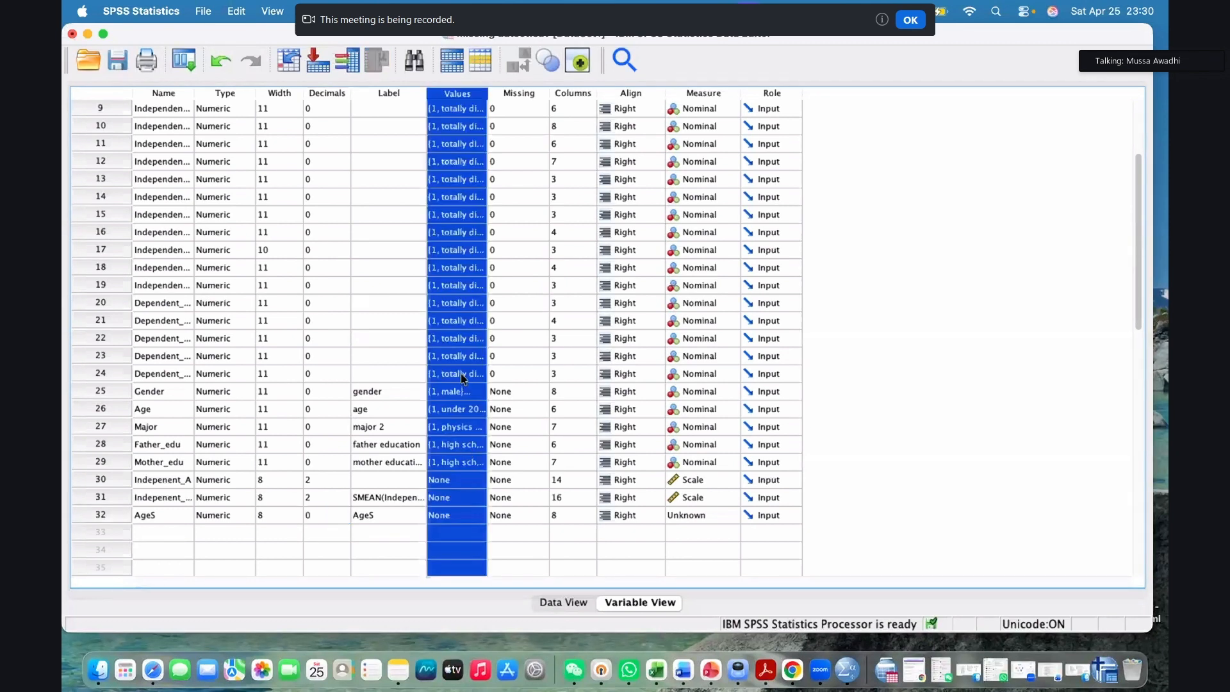
click(479, 514)
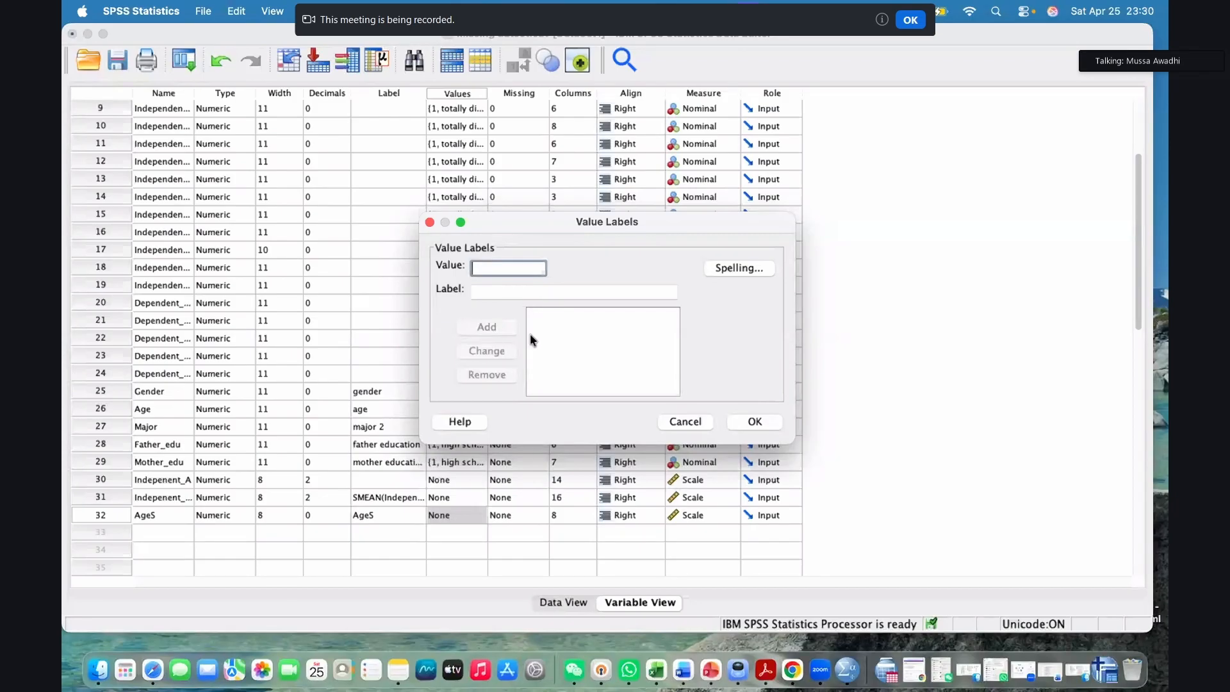
text(1)
key(Tab)
text(Male)
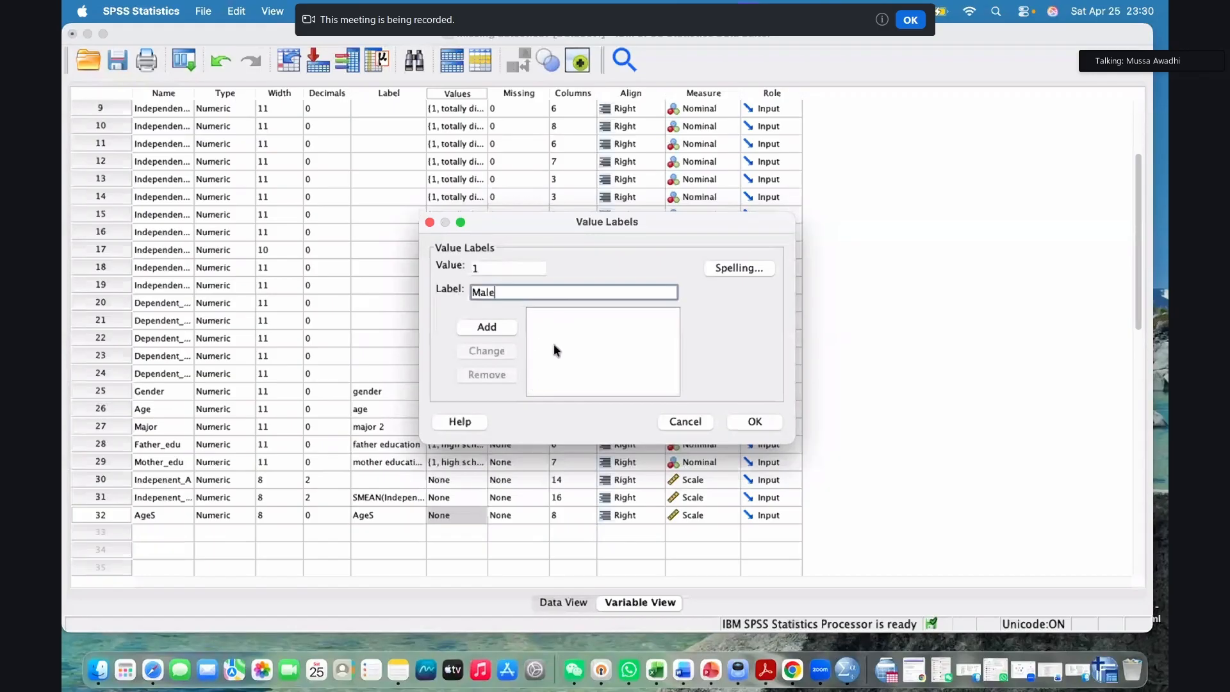
key(Return)
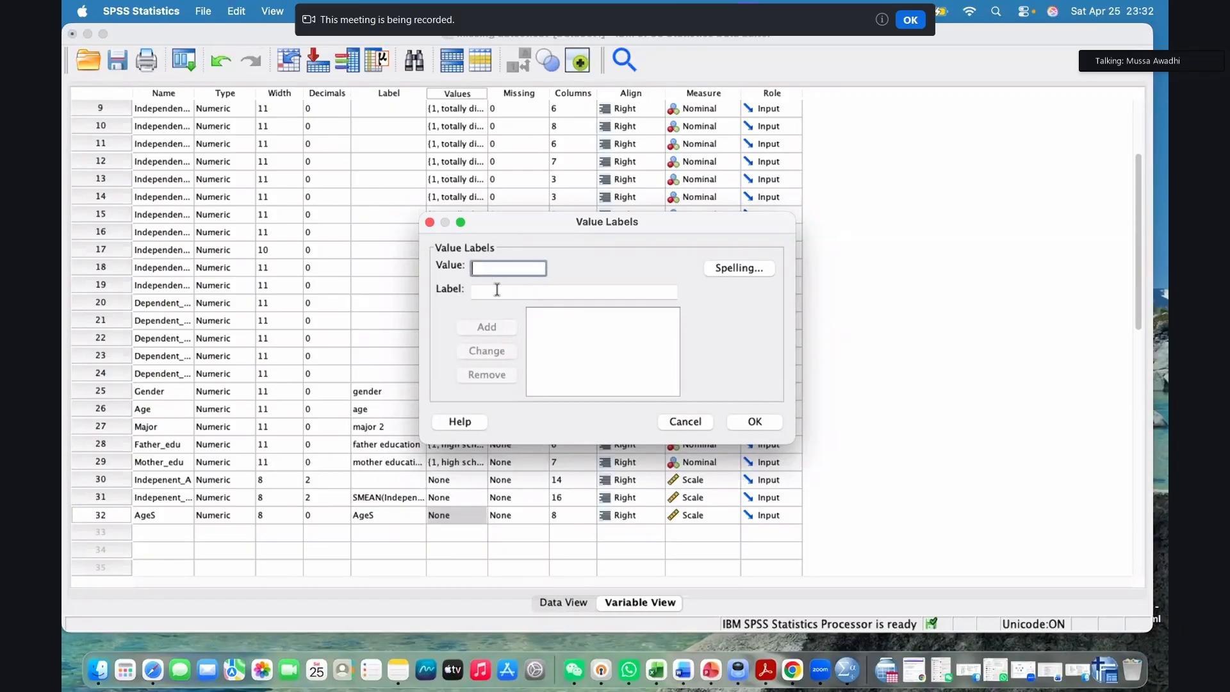
Add the value labels 1 = "11-15" and 2 = "16-20" for AgeS
text(1)
key(Tab)
text(11-)
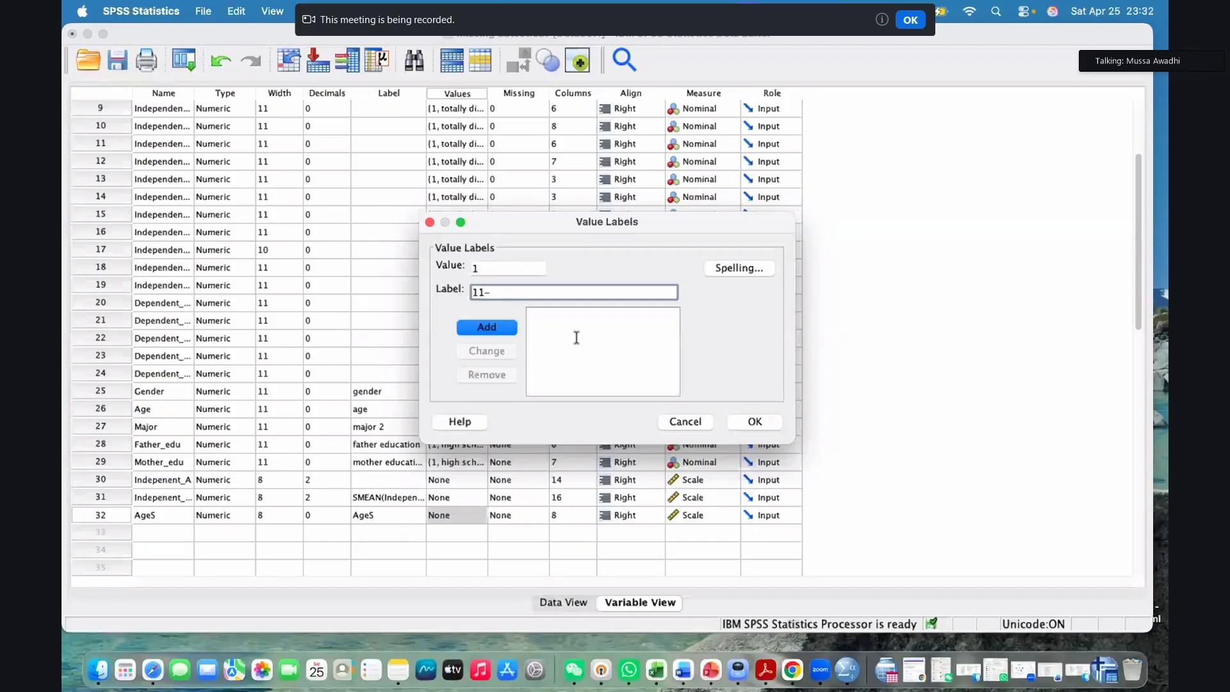
text(15)
key(Return)
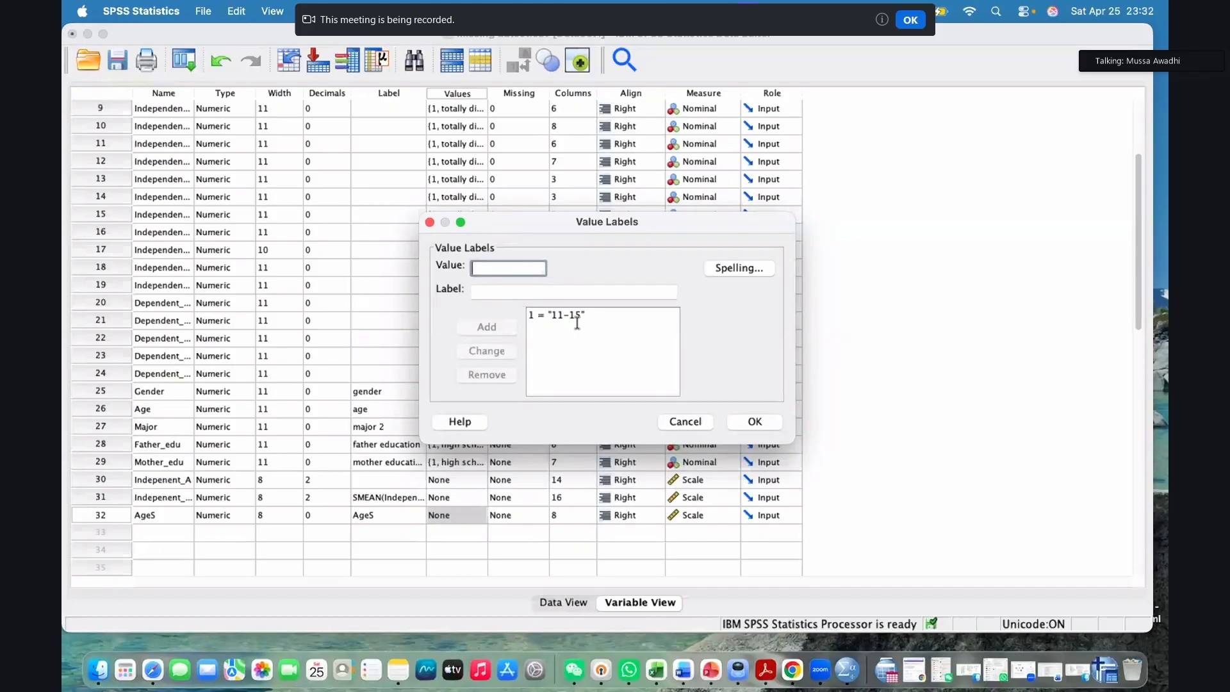
click(560, 320)
text(2)
key(Tab)
text(16)
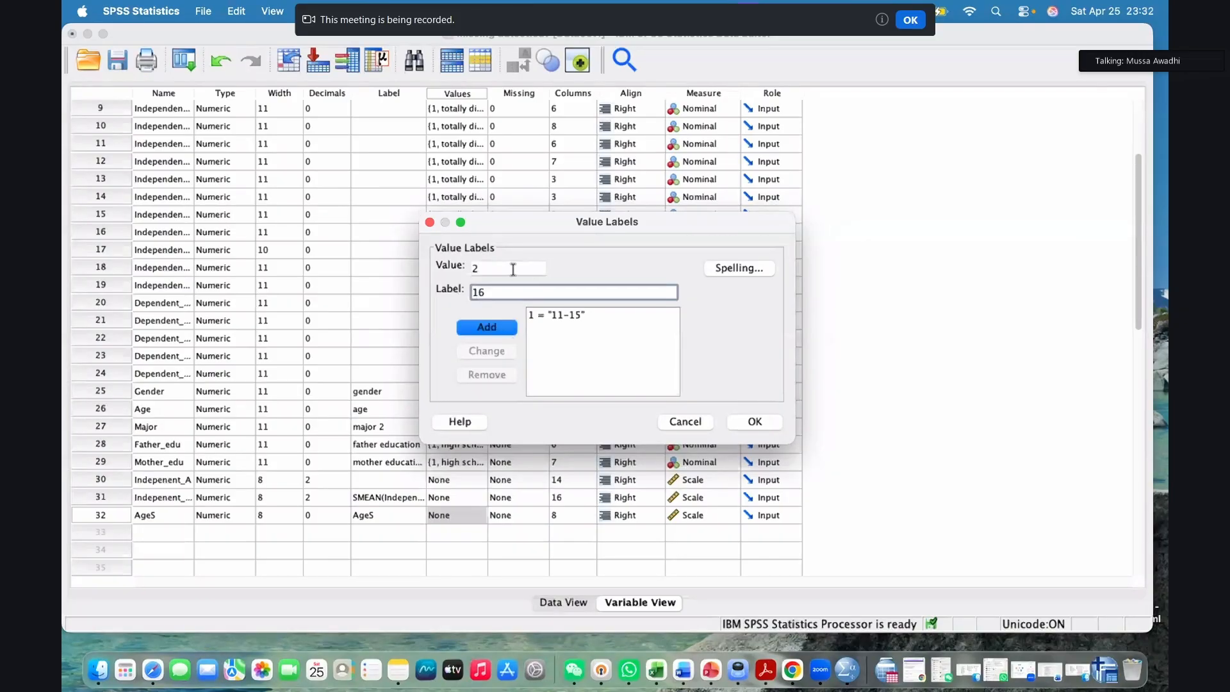
text(-20)
key(Return)
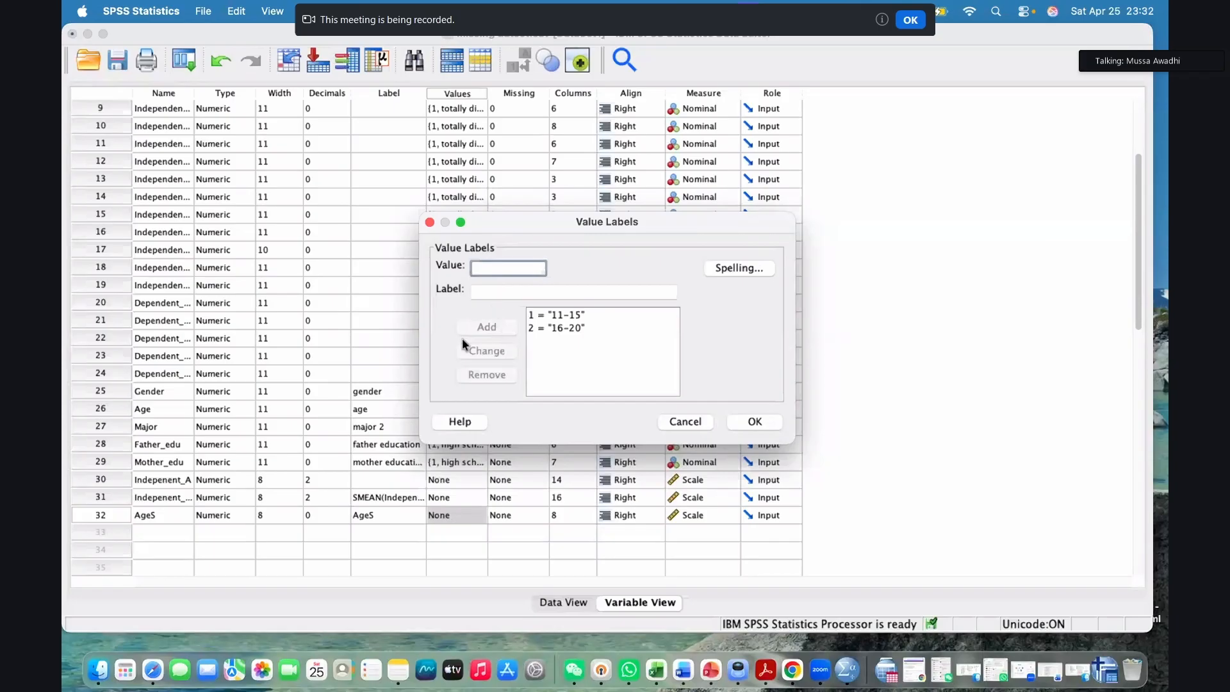
Add the value label 3 = "21-25" for AgeS and apply the label definitions
text(3)
key(Tab)
text(21-)
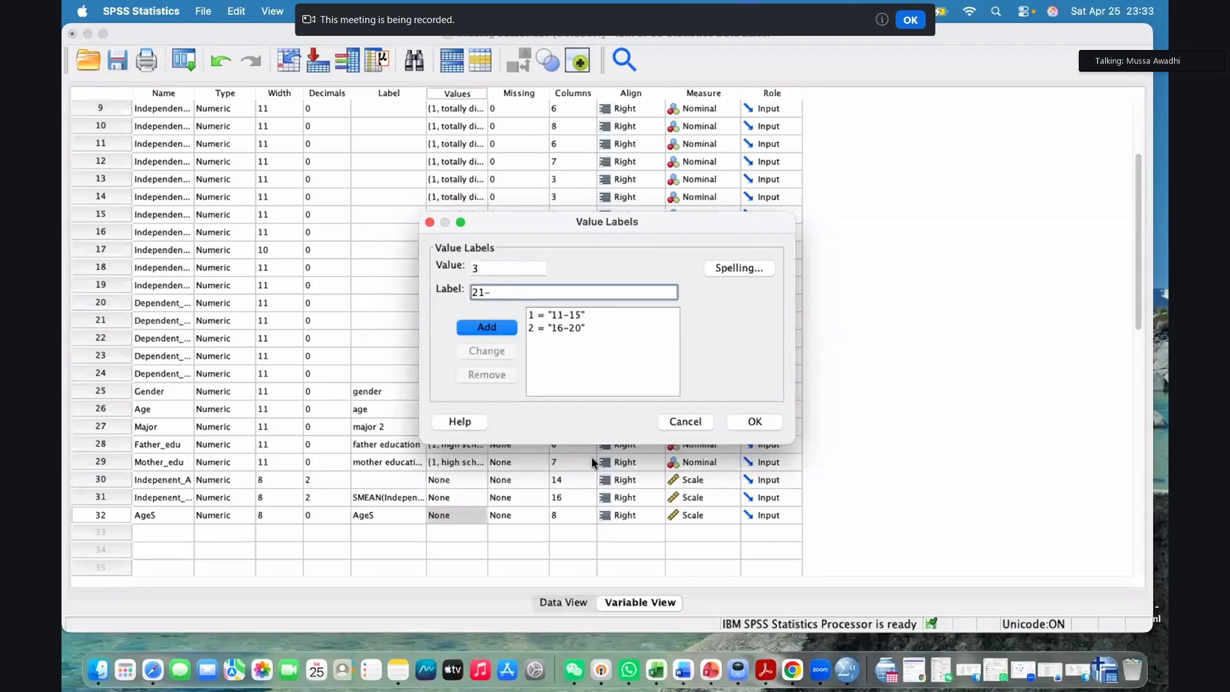
text(25)
key(Return)
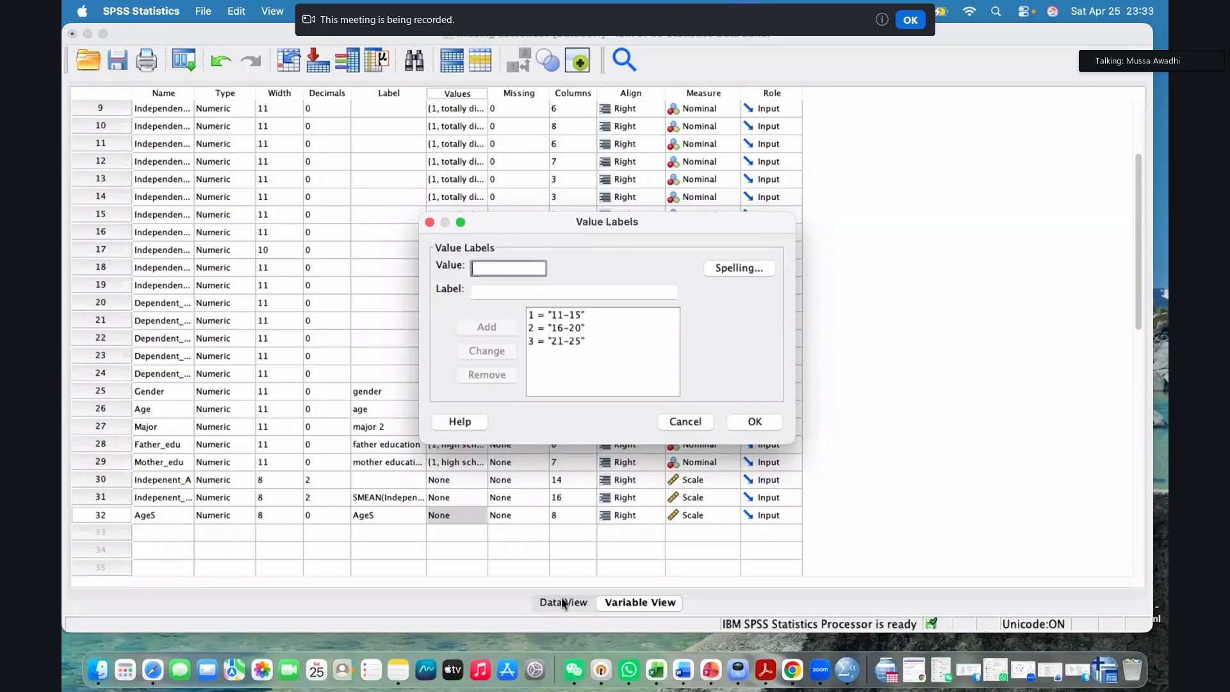
key(Return)
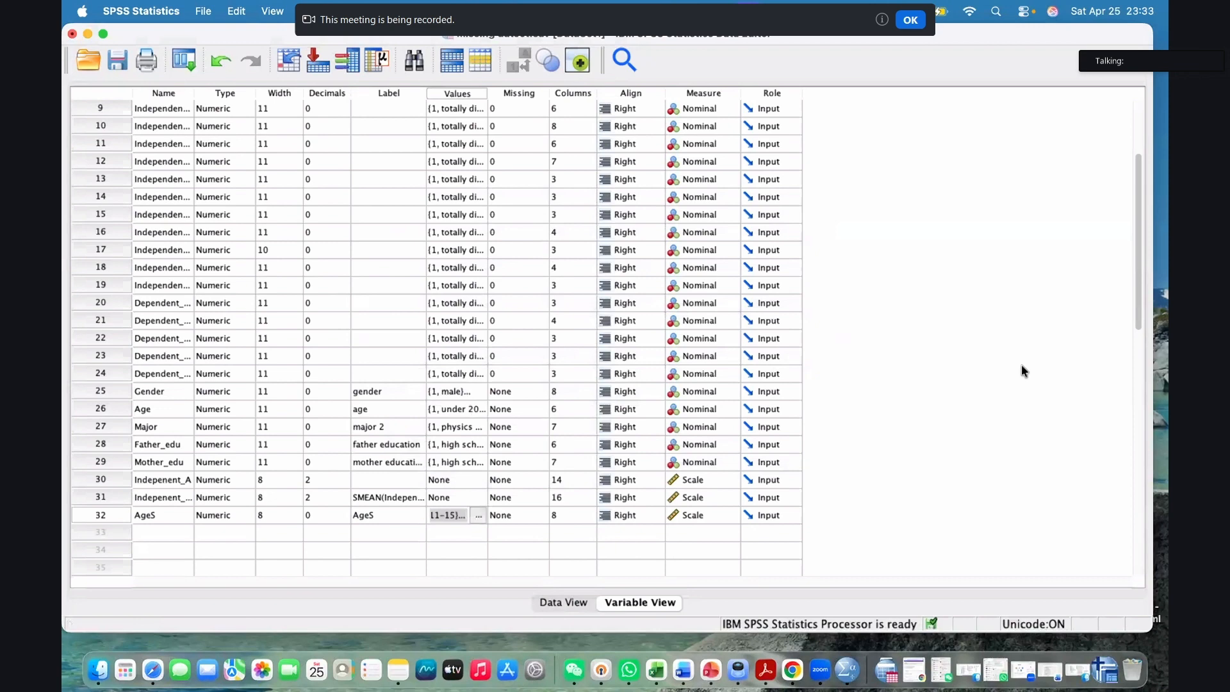
Replace the AgeS values of the first four cases with 6, 1, 0 and 1
click(563, 603)
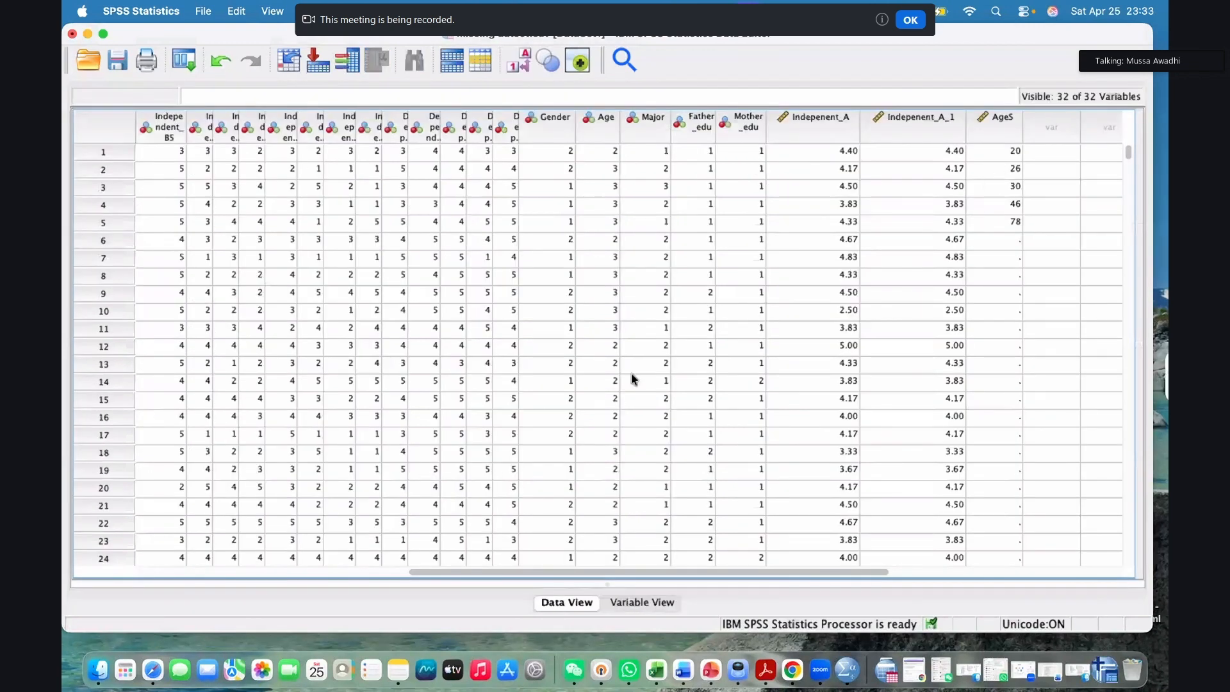
click(1013, 161)
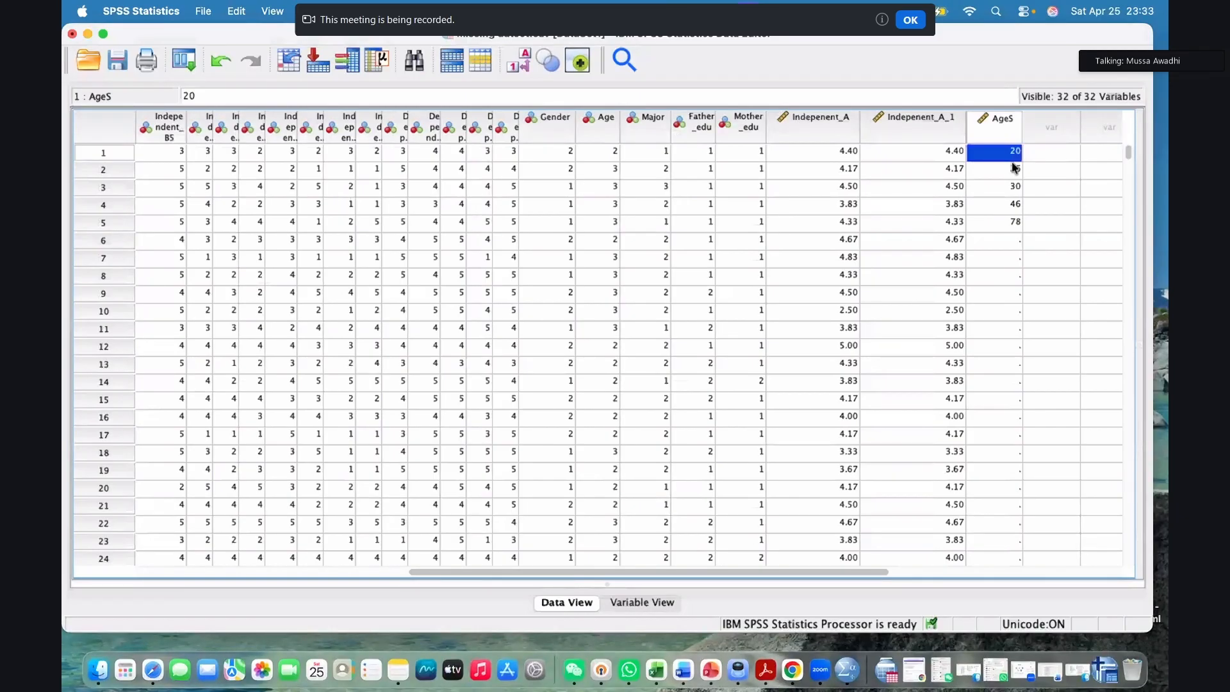
key(BackSpace)
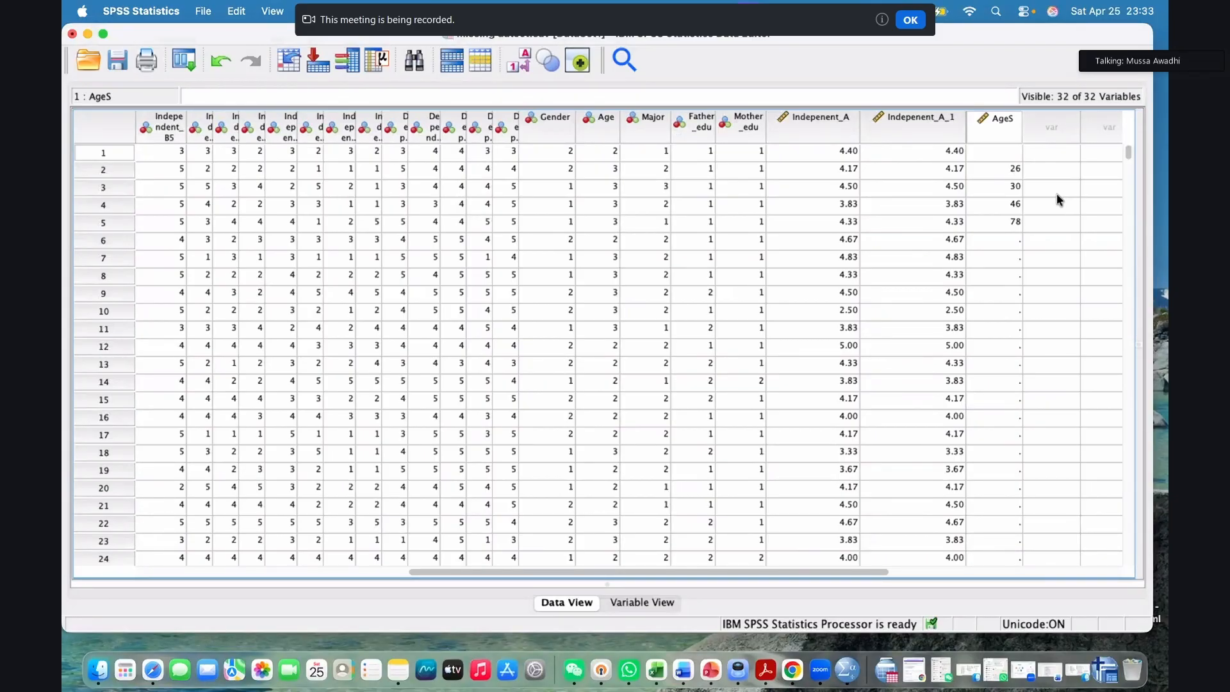
text(6)
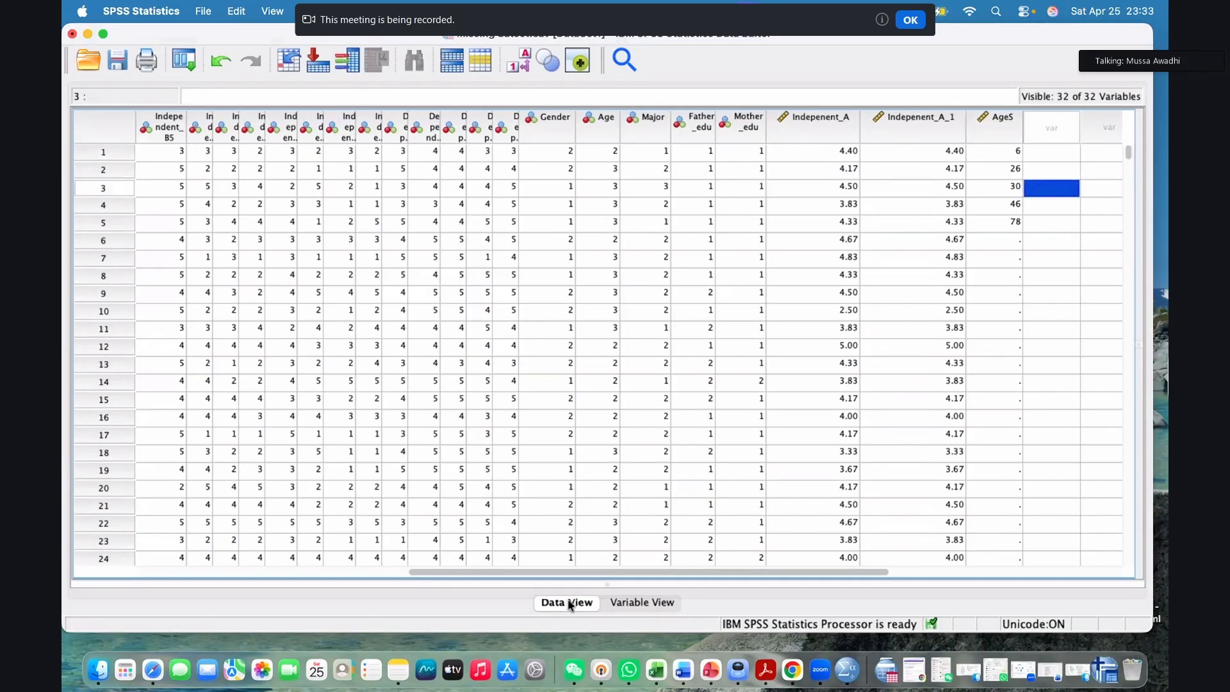
click(641, 603)
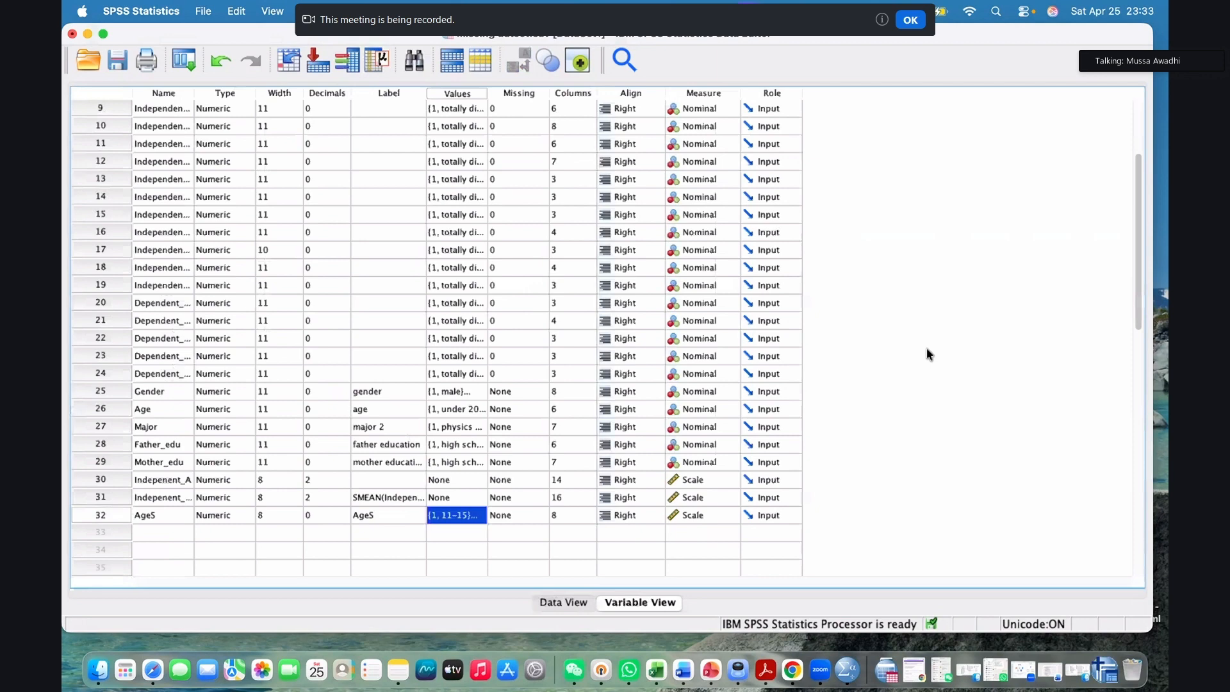
click(564, 602)
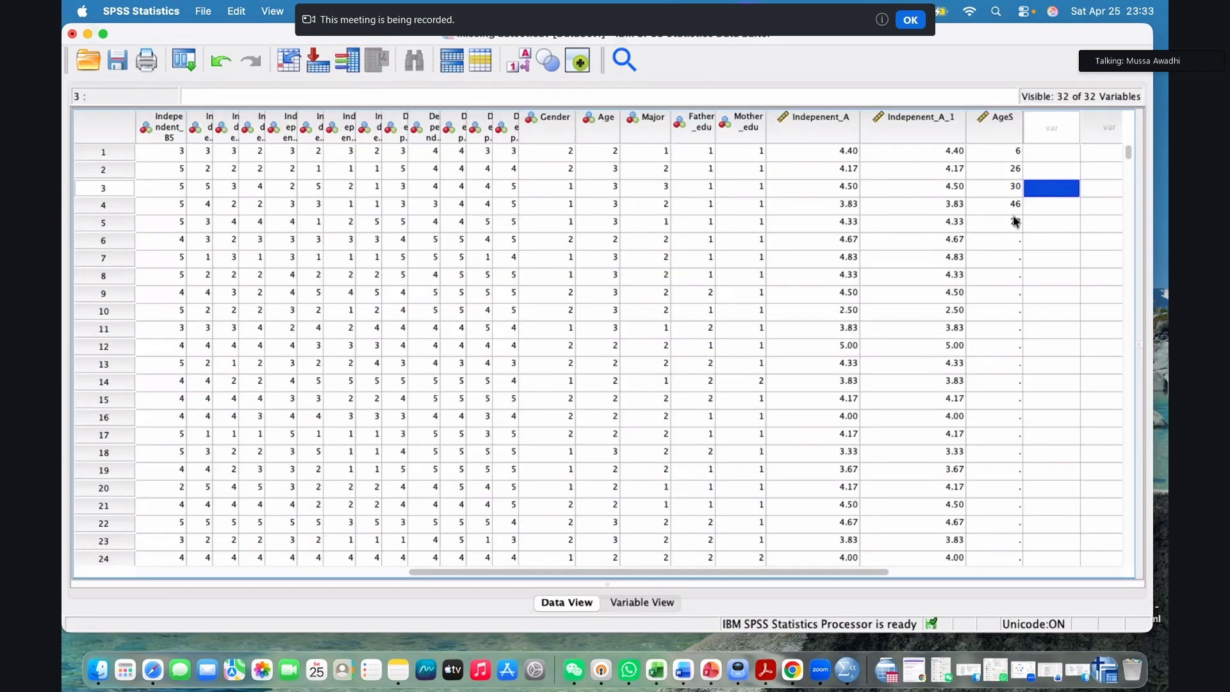
click(1017, 172)
text(1)
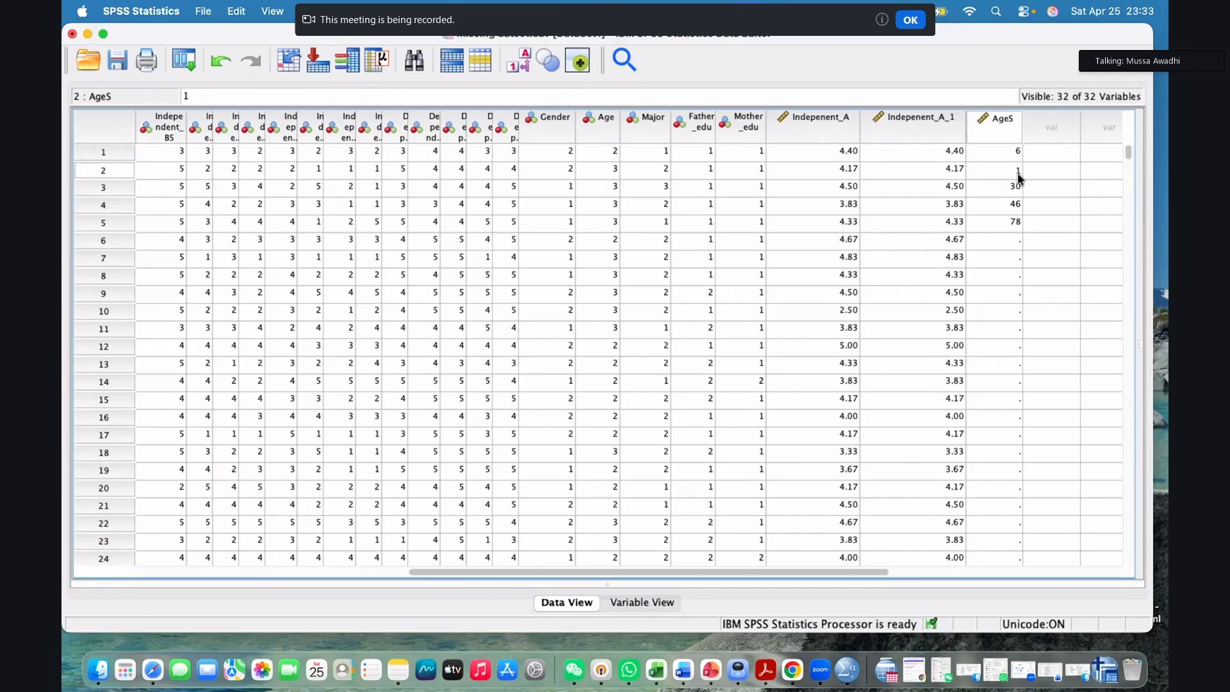
click(1022, 187)
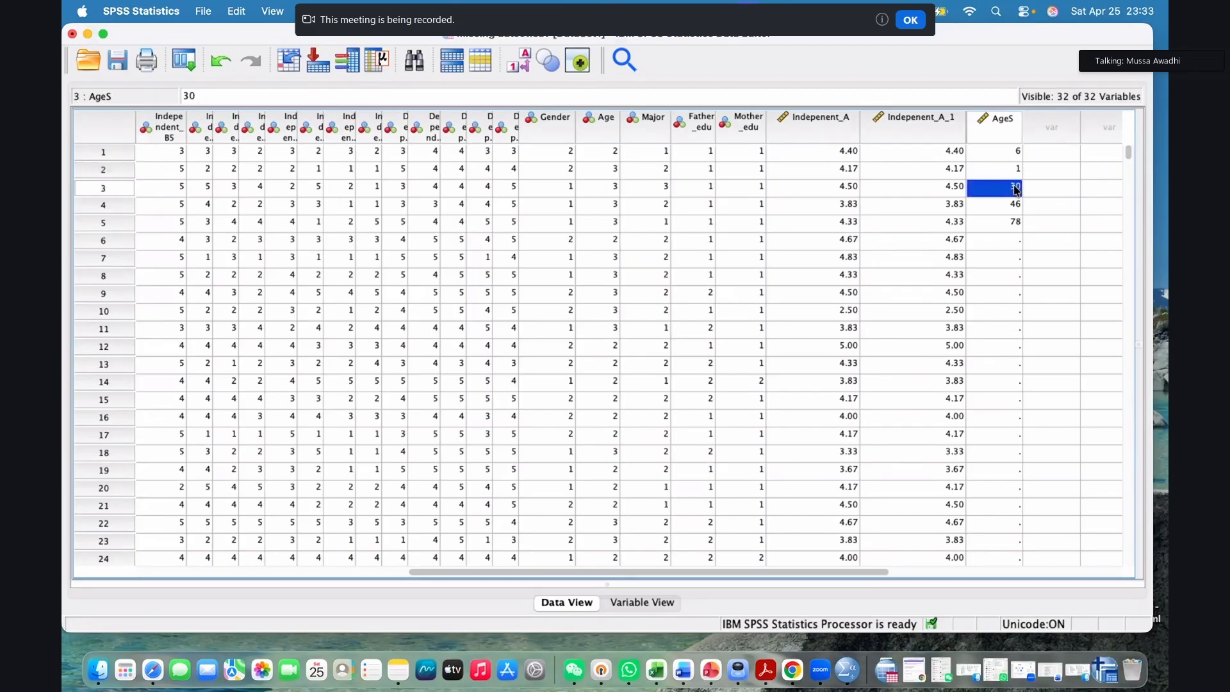
text(0)
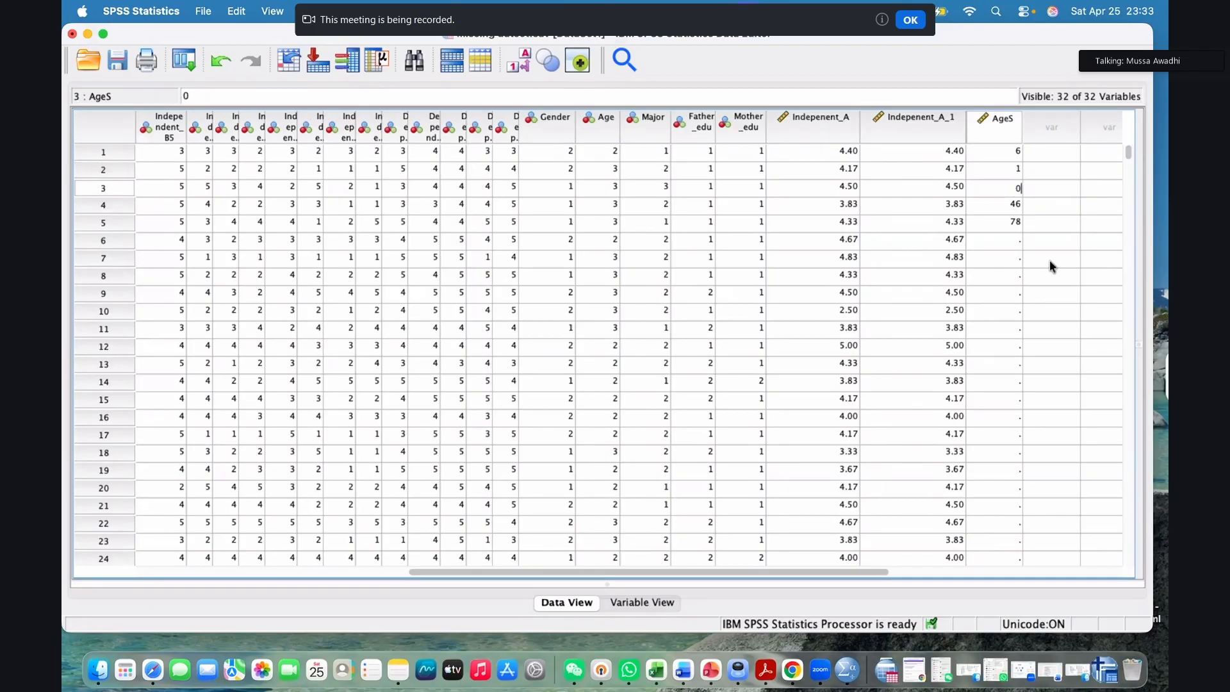
click(1015, 205)
text(1)
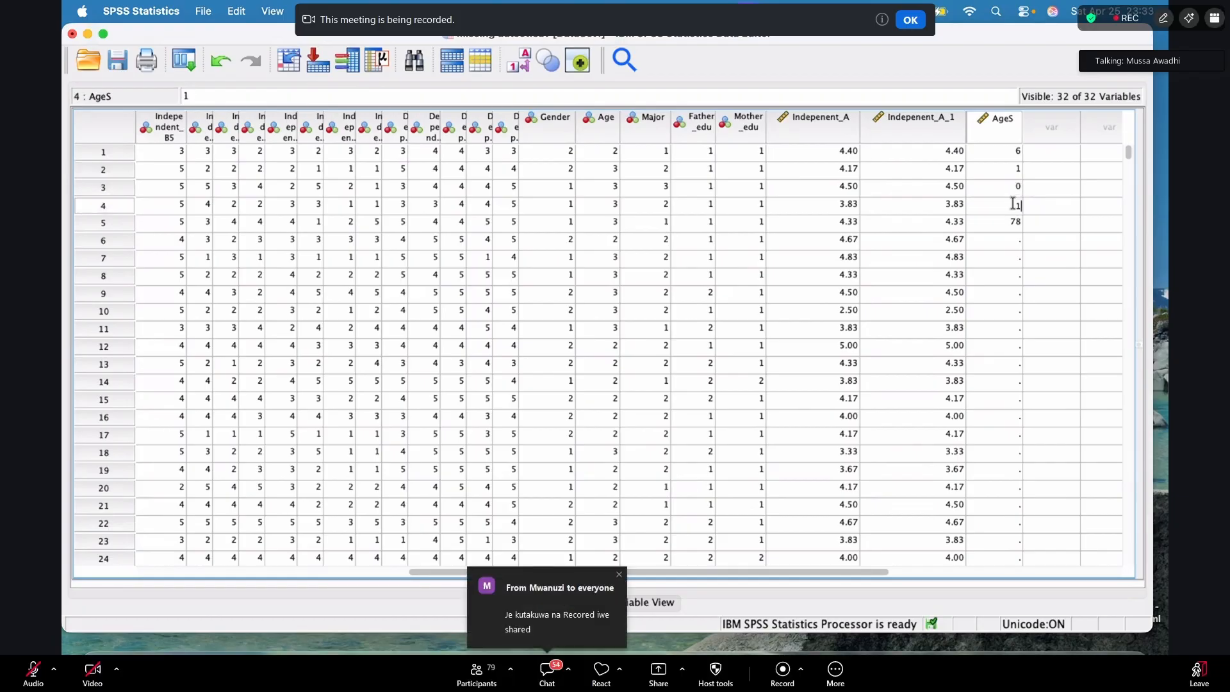
Clear the AgeS value of the fifth case
click(1057, 239)
click(1008, 220)
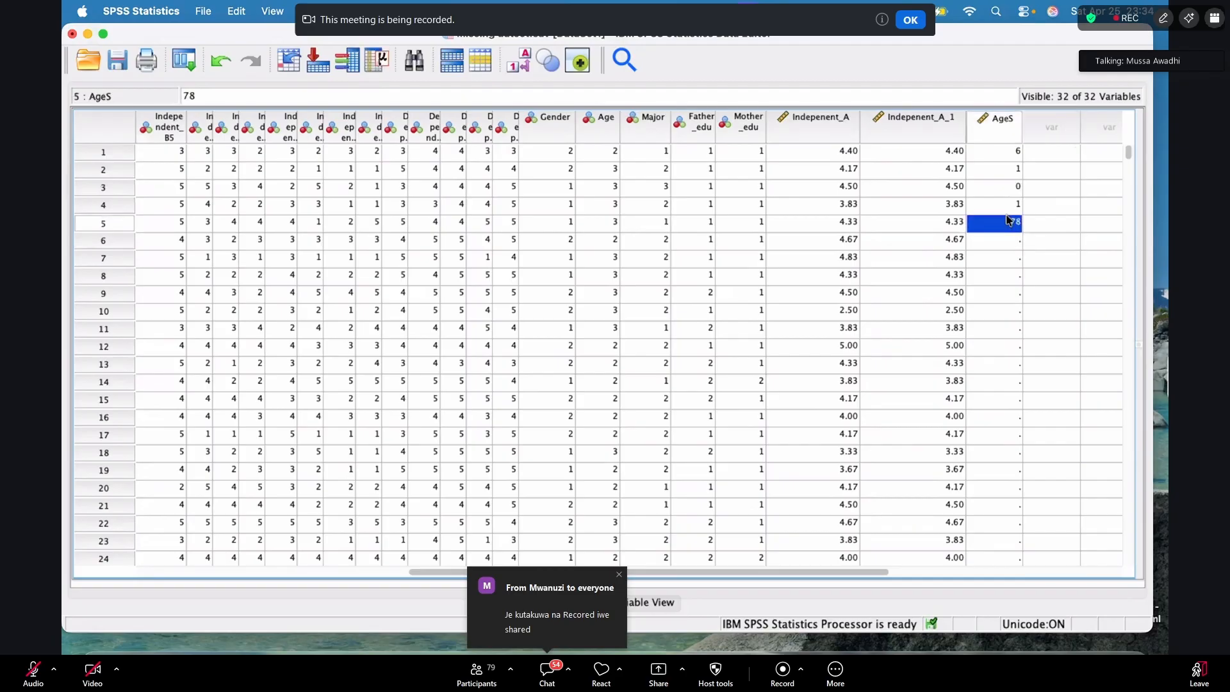
key(BackSpace)
click(1087, 258)
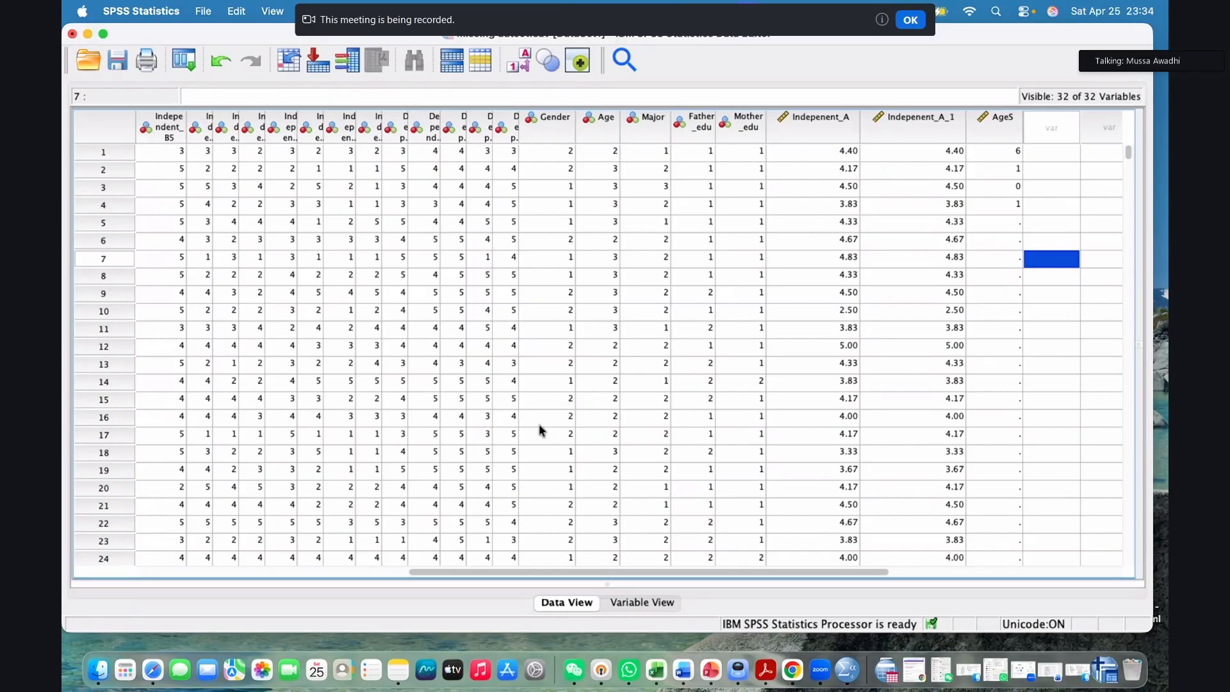
Delete the AgeS variable from the dataset
click(989, 117)
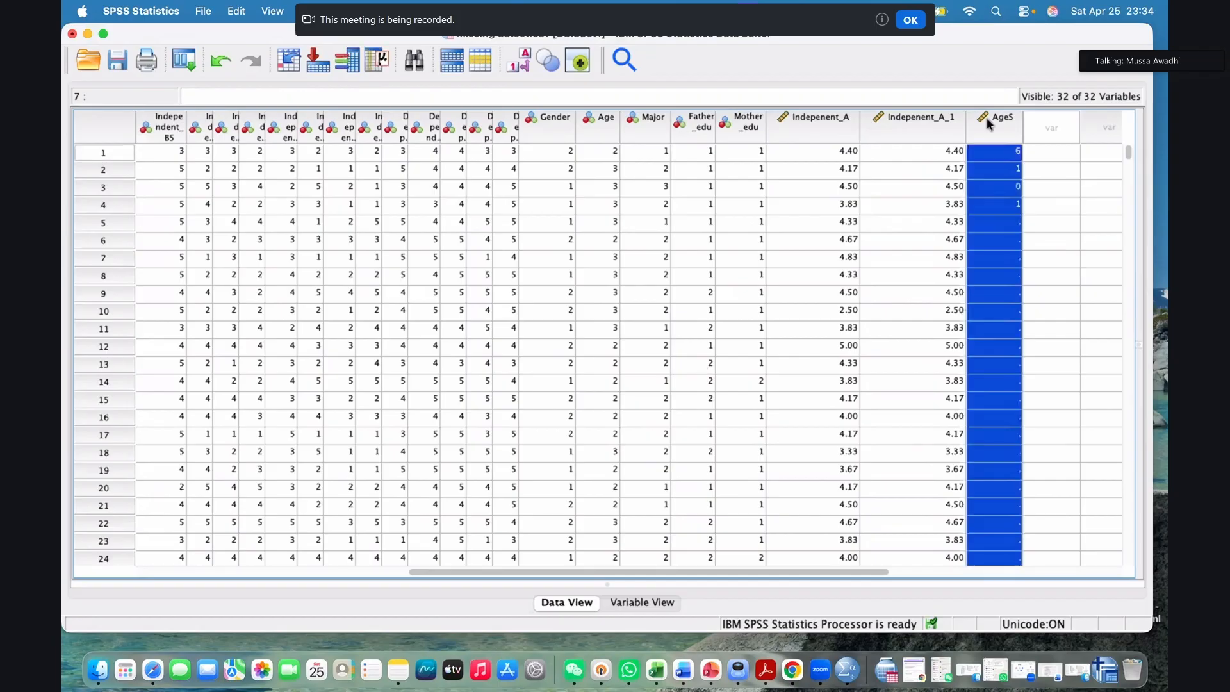
right_click(989, 117)
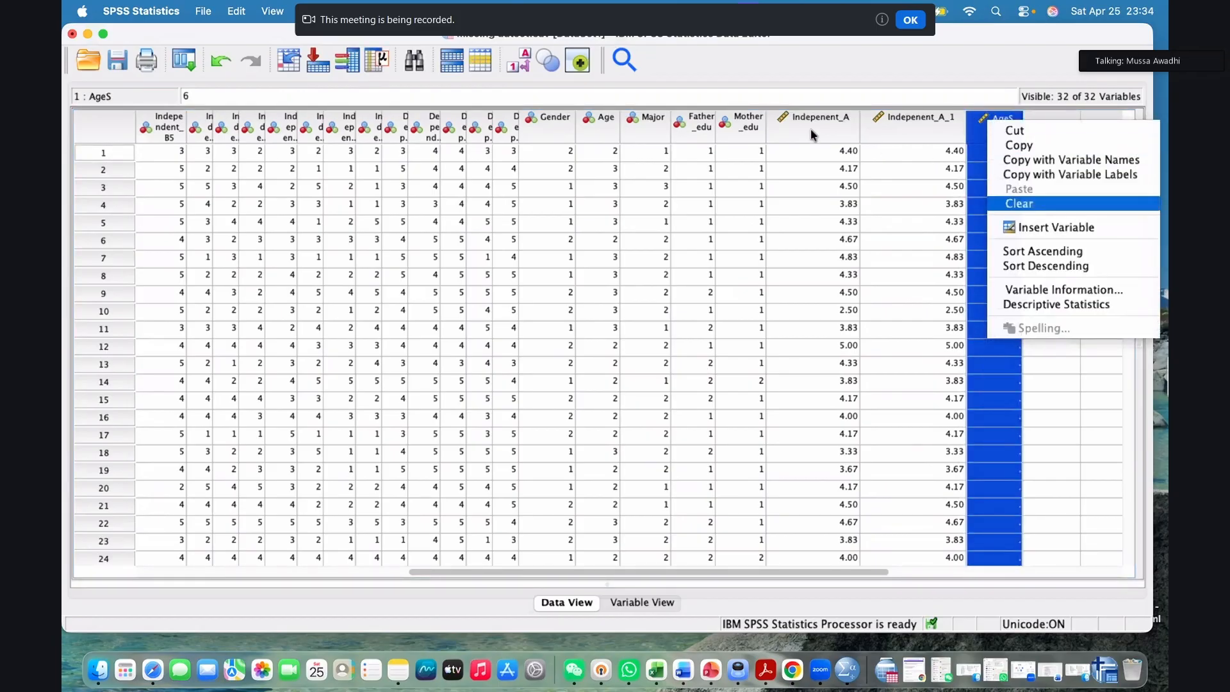
key(Return)
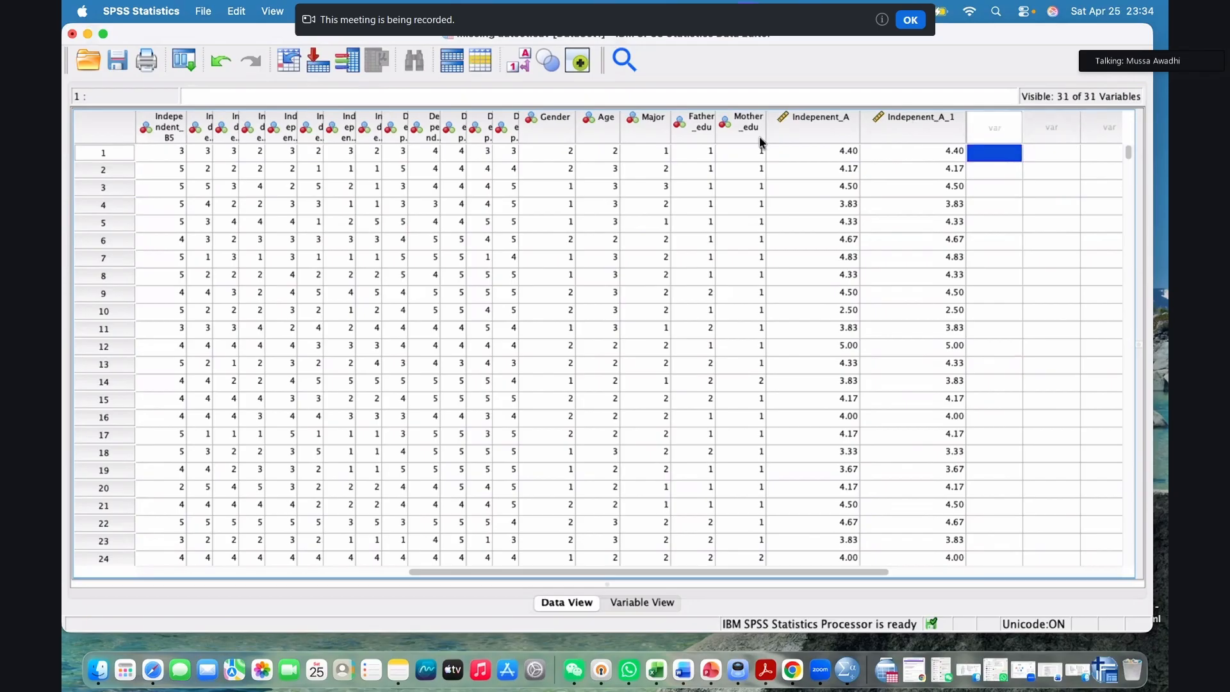
mouse_move(762, 143)
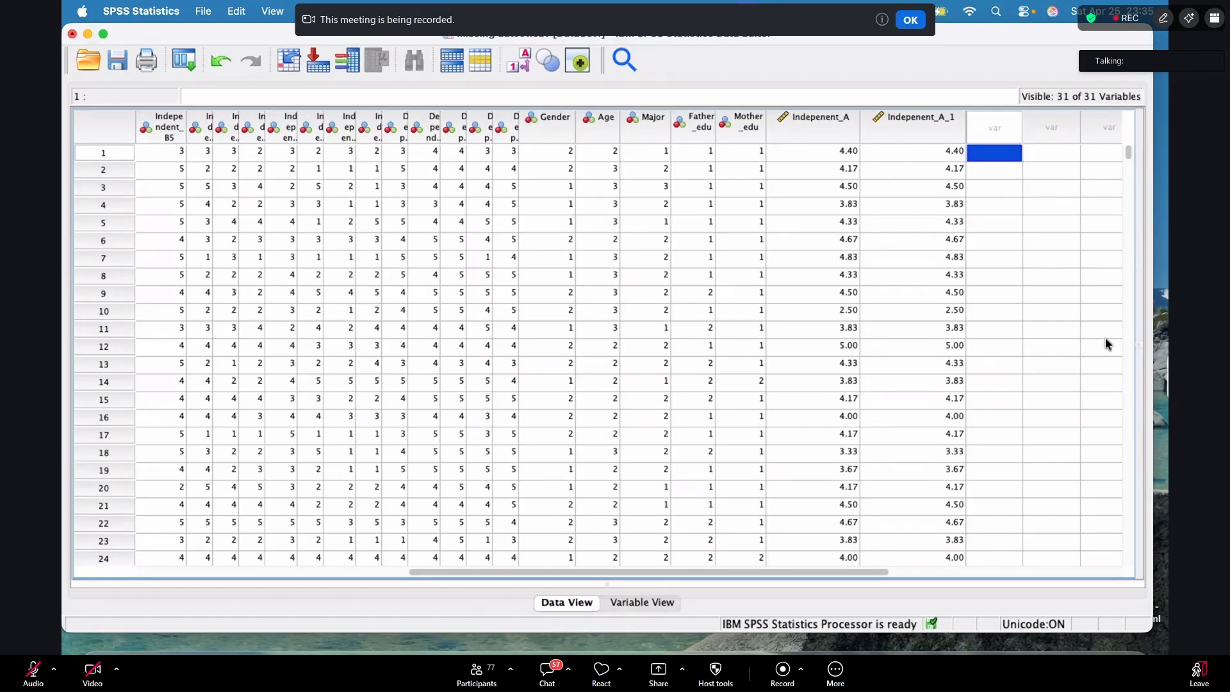
Run a Reliability Analysis with the Alpha model on items Independent_A1 to Independent_A6 and check the Reliability Statistics table
click(1051, 312)
click(410, 10)
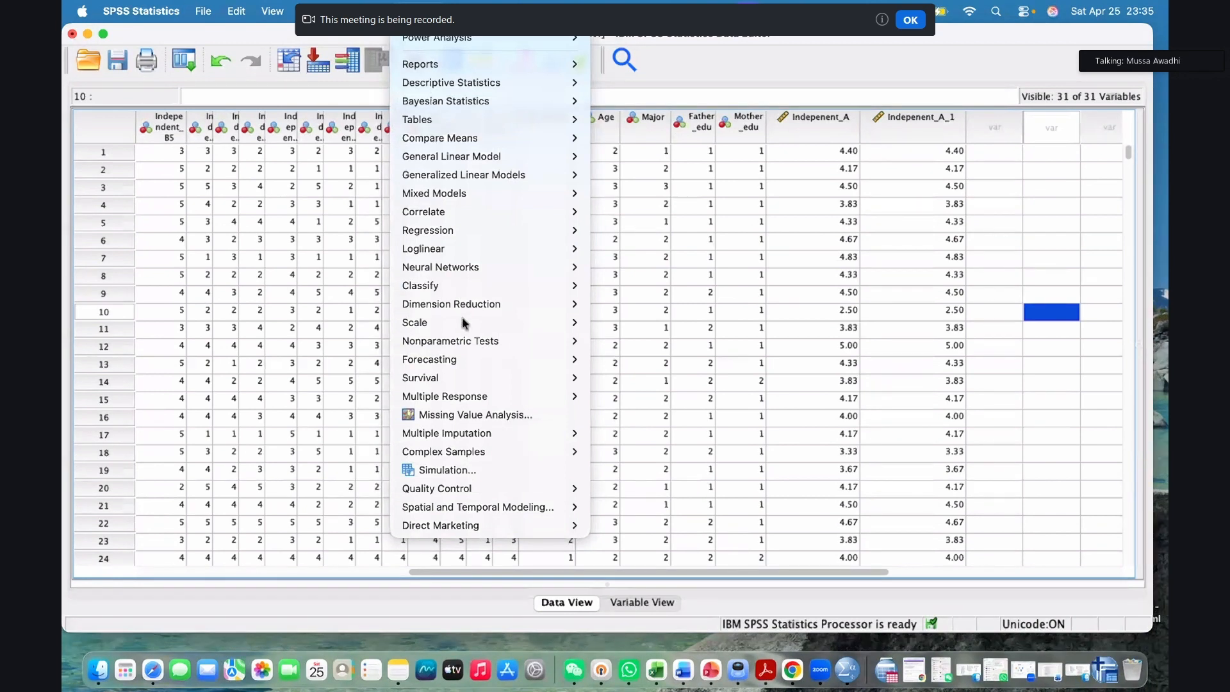
key(Down)
key(Down)
key(Down)
key(Down)
key(Down)
key(Down)
key(Down)
key(Down)
key(Down)
key(Down)
key(Down)
key(Down)
key(Down)
key(Down)
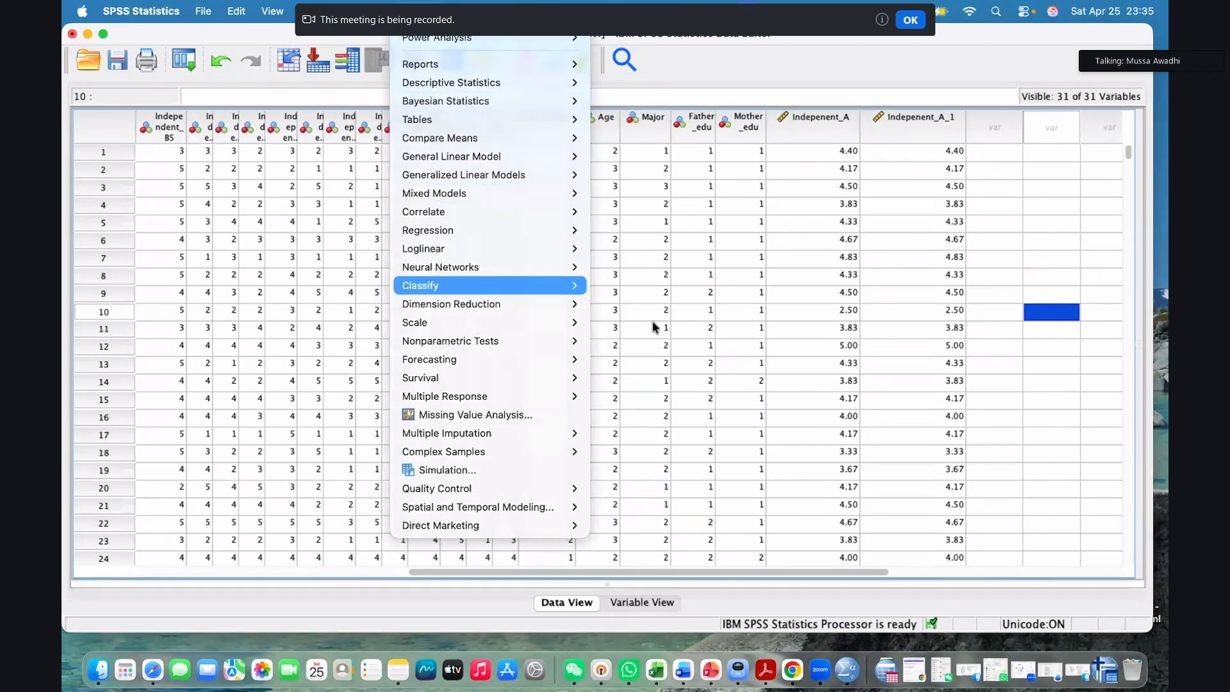
key(Down)
key(Down)
key(Right)
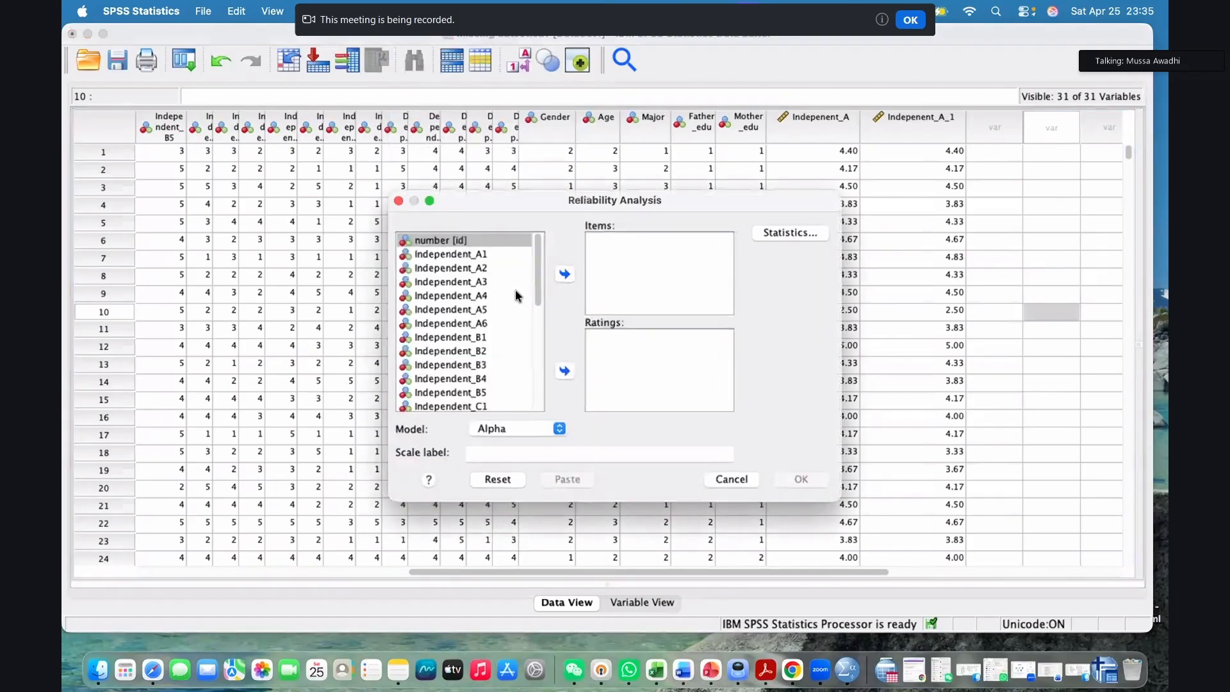
click(517, 296)
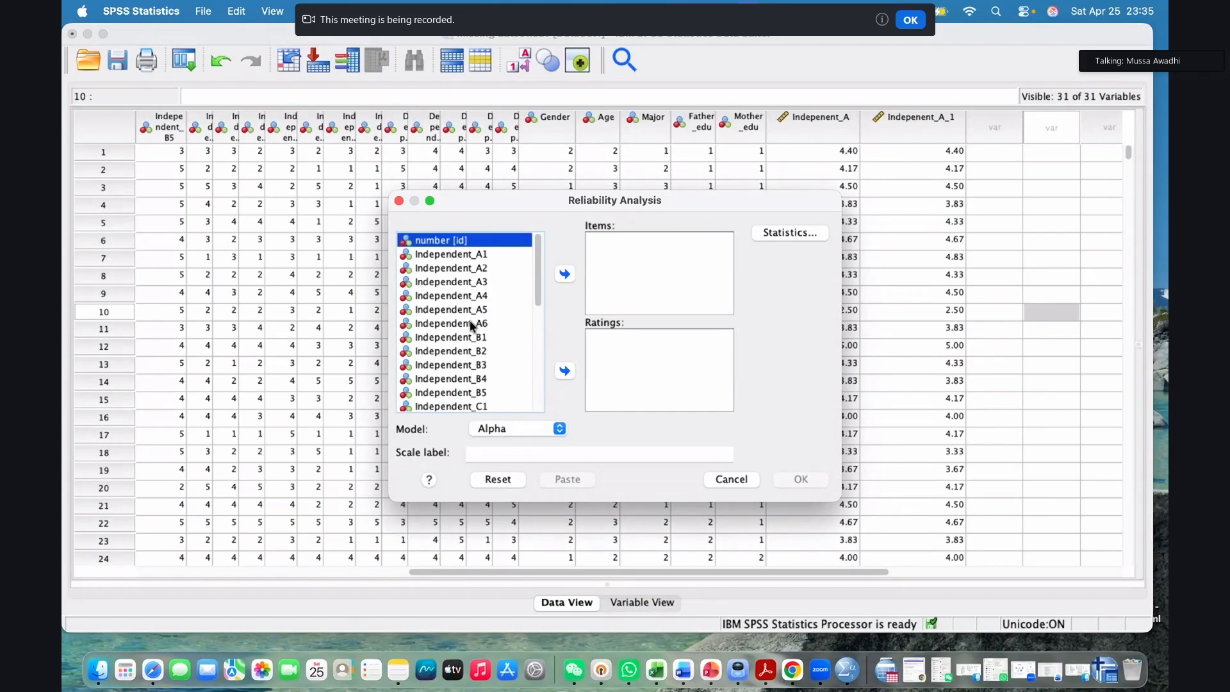
scroll(474, 400, down, 3)
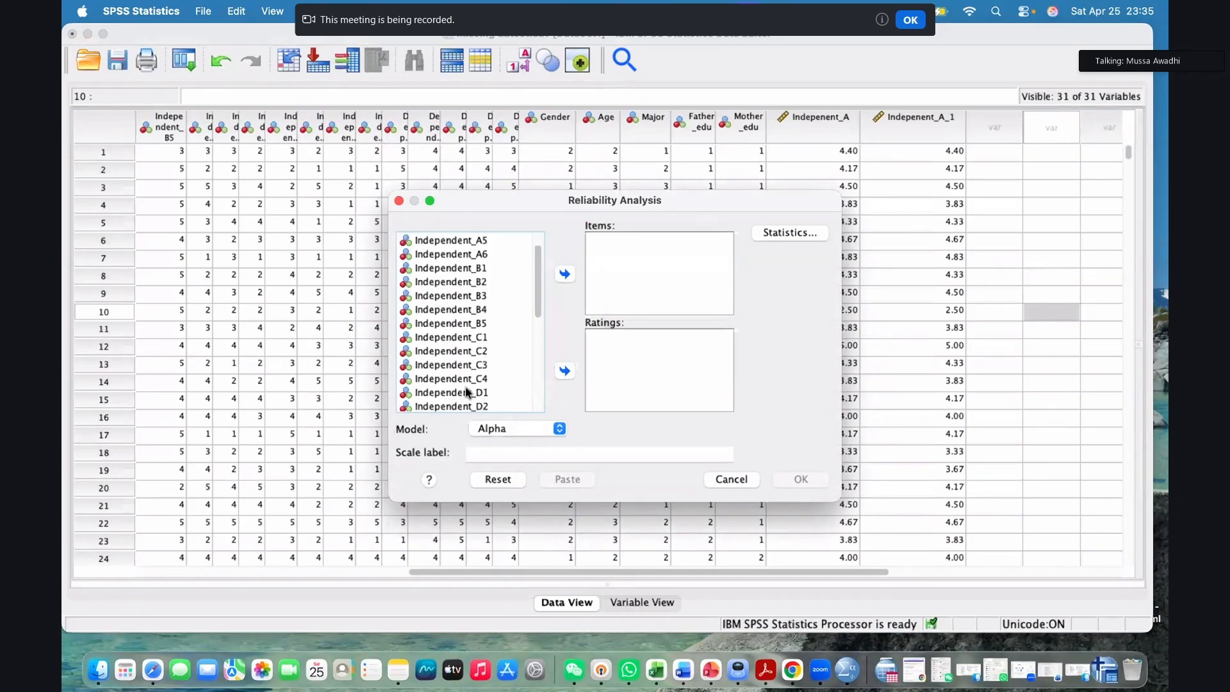
scroll(466, 392, down, 5)
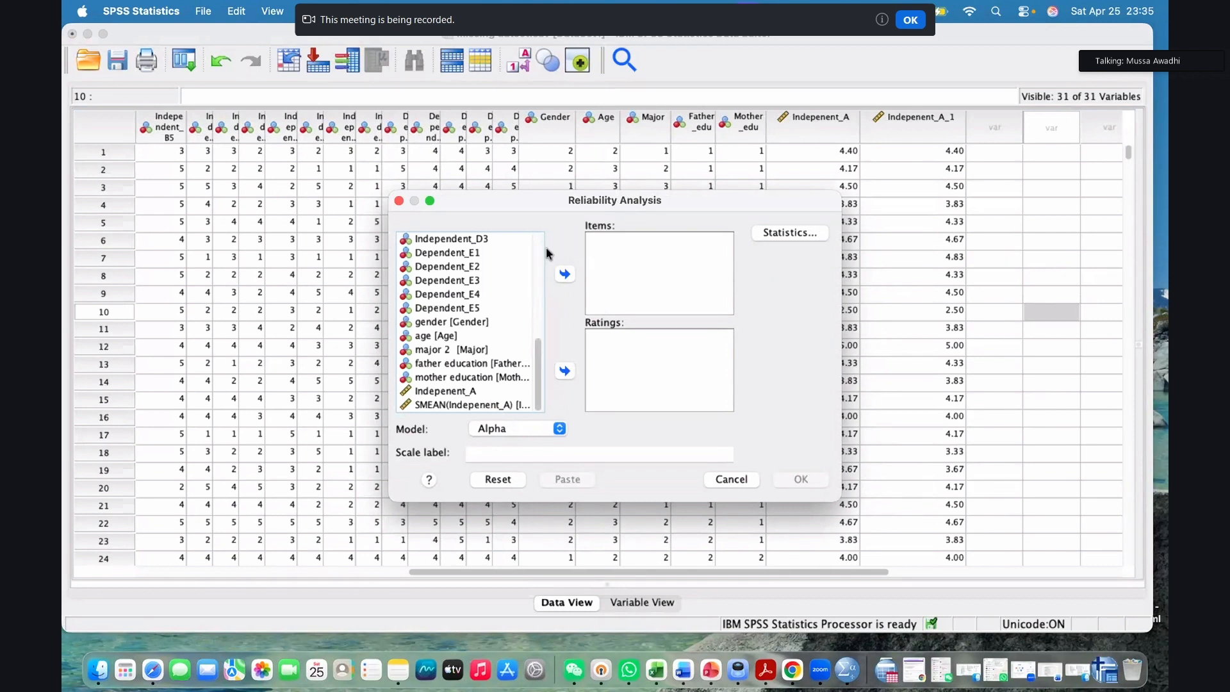
scroll(546, 247, up, 5)
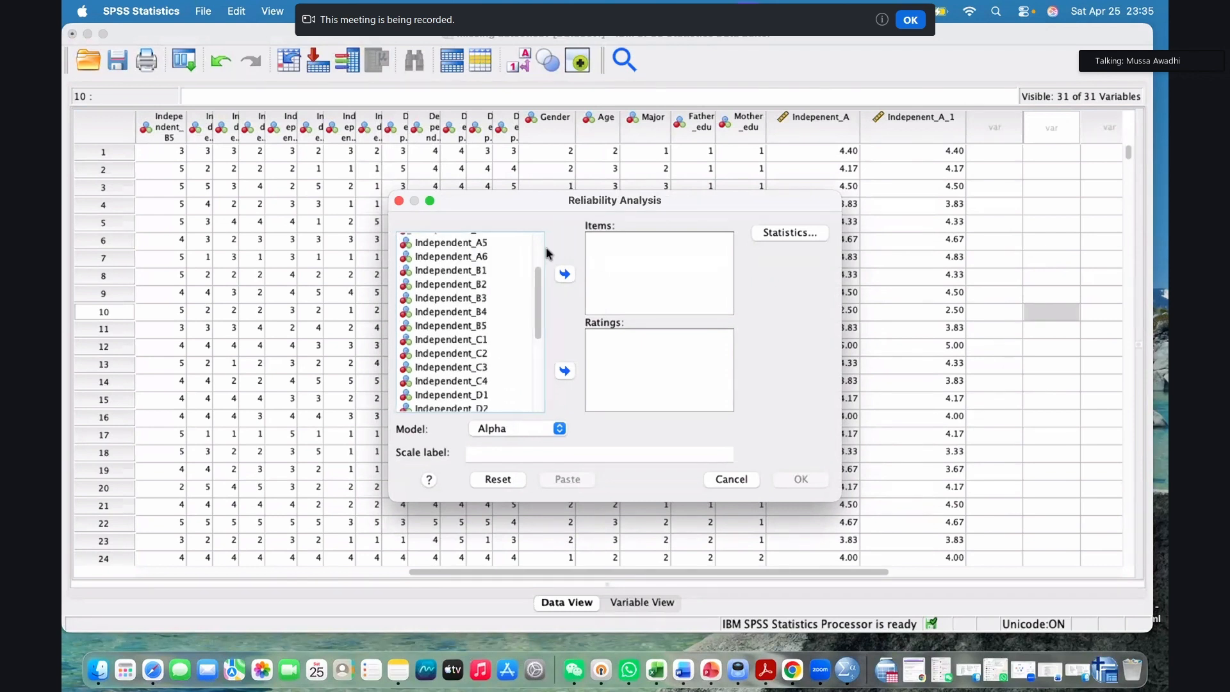
scroll(546, 247, up, 2)
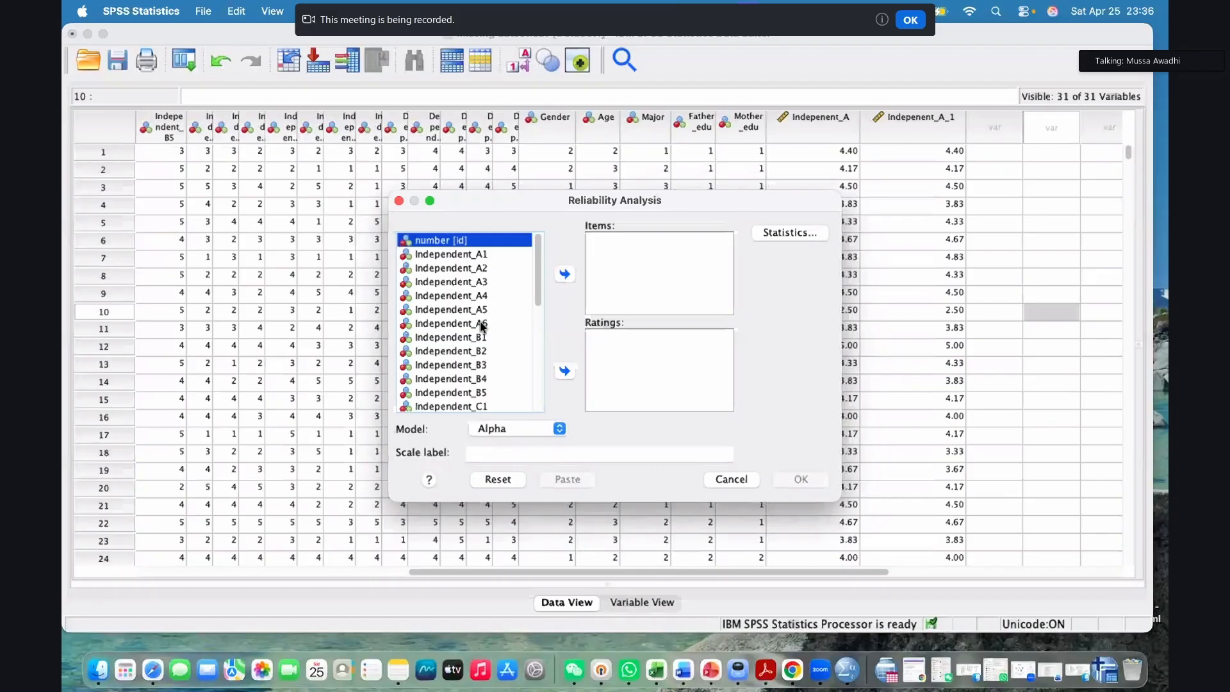
key(Down)
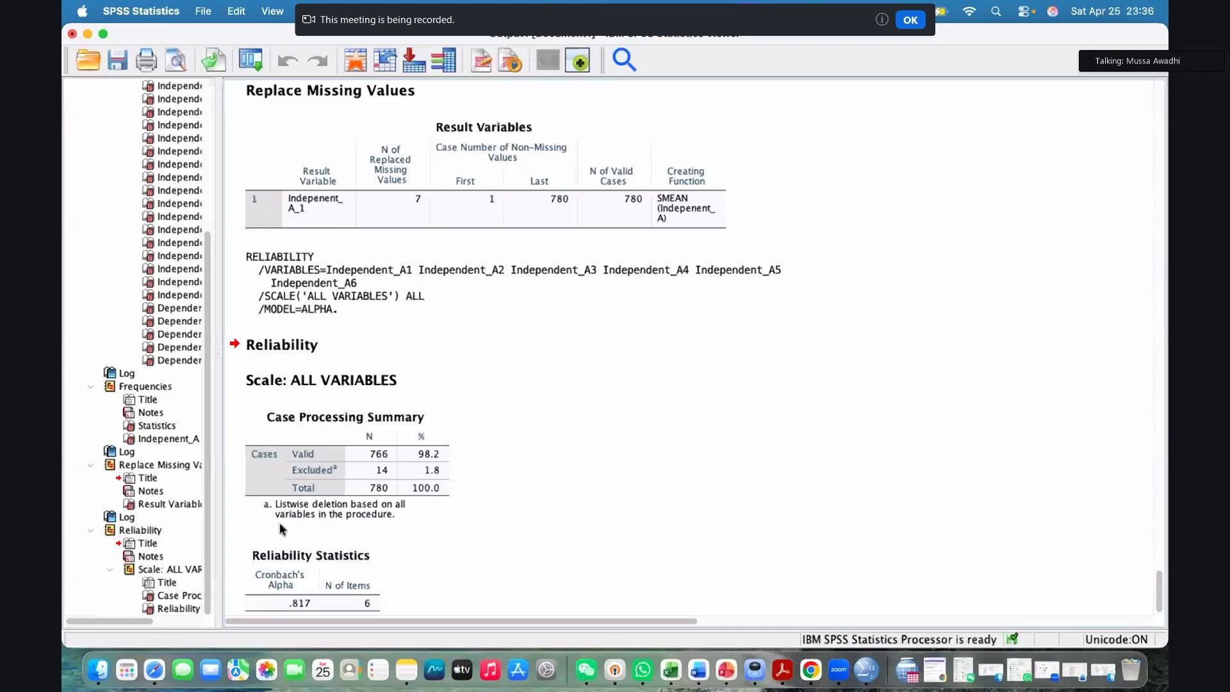
scroll(298, 576, down, 1)
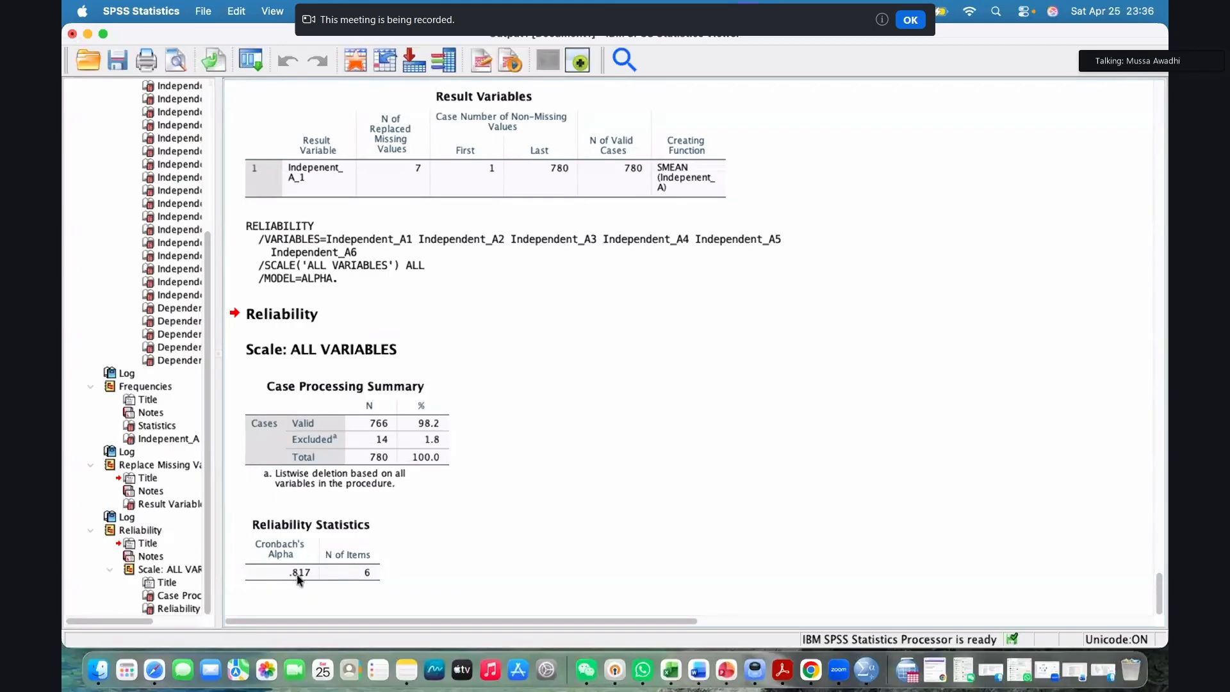
click(374, 575)
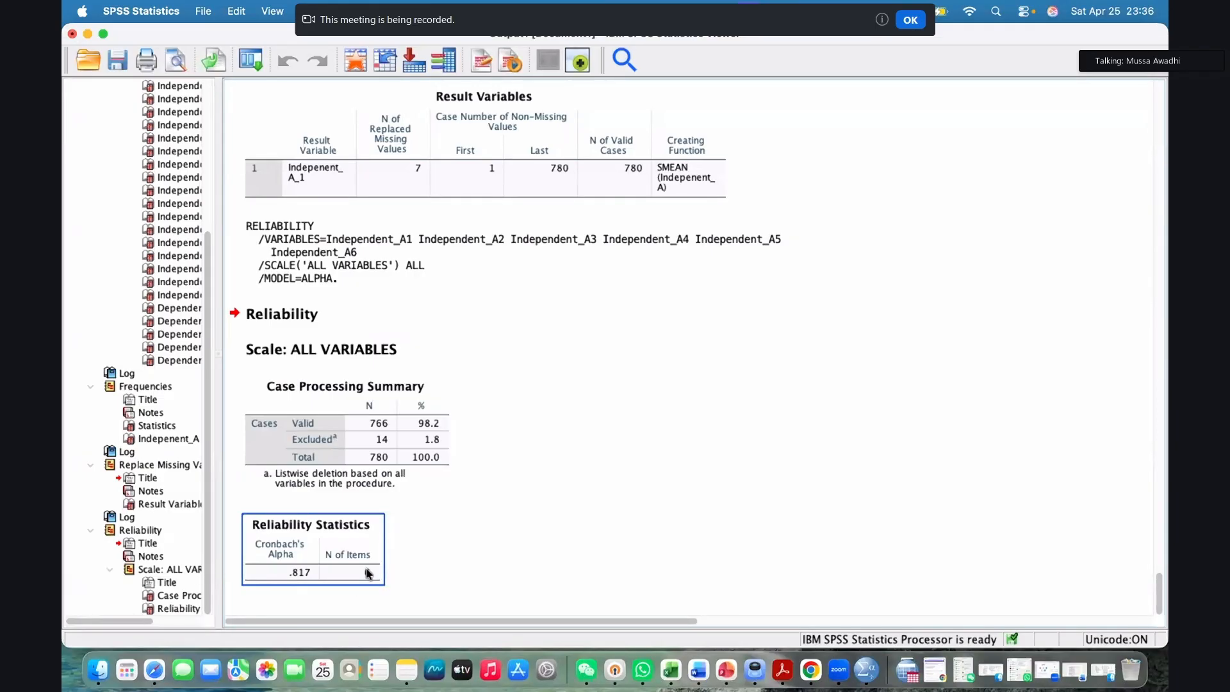
Rerun the Reliability Analysis with the Alpha model, replacing the A items with Independent_B1 to Independent_B5
click(591, 246)
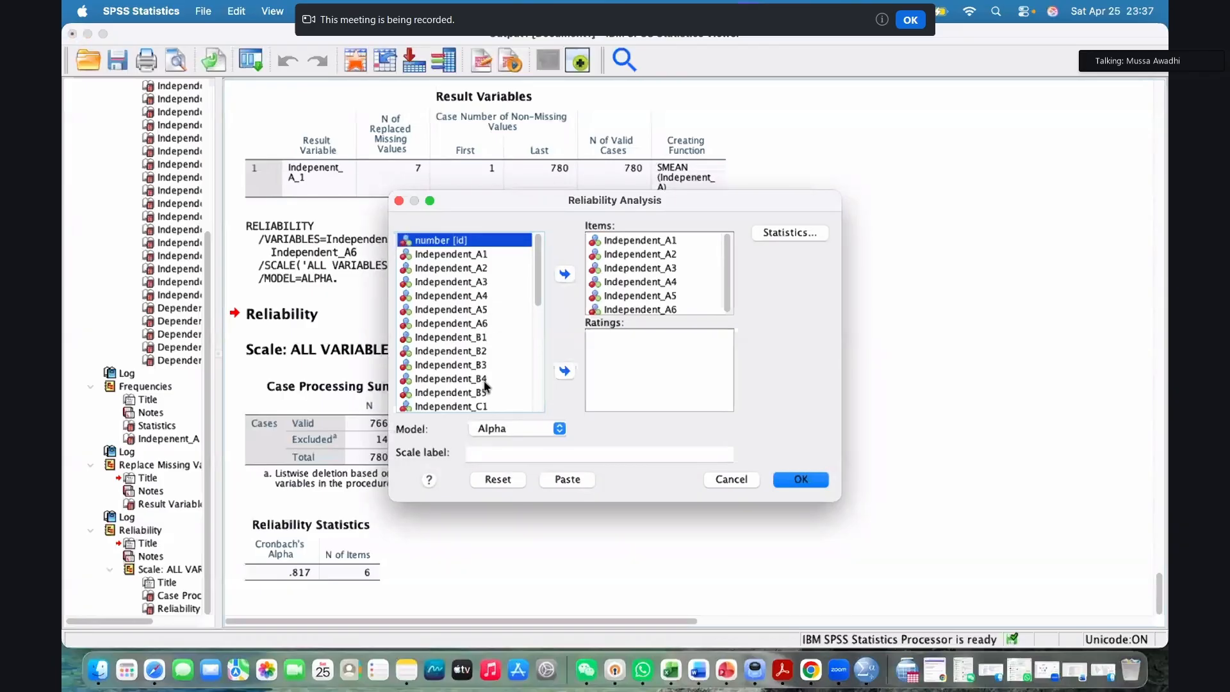
click(565, 275)
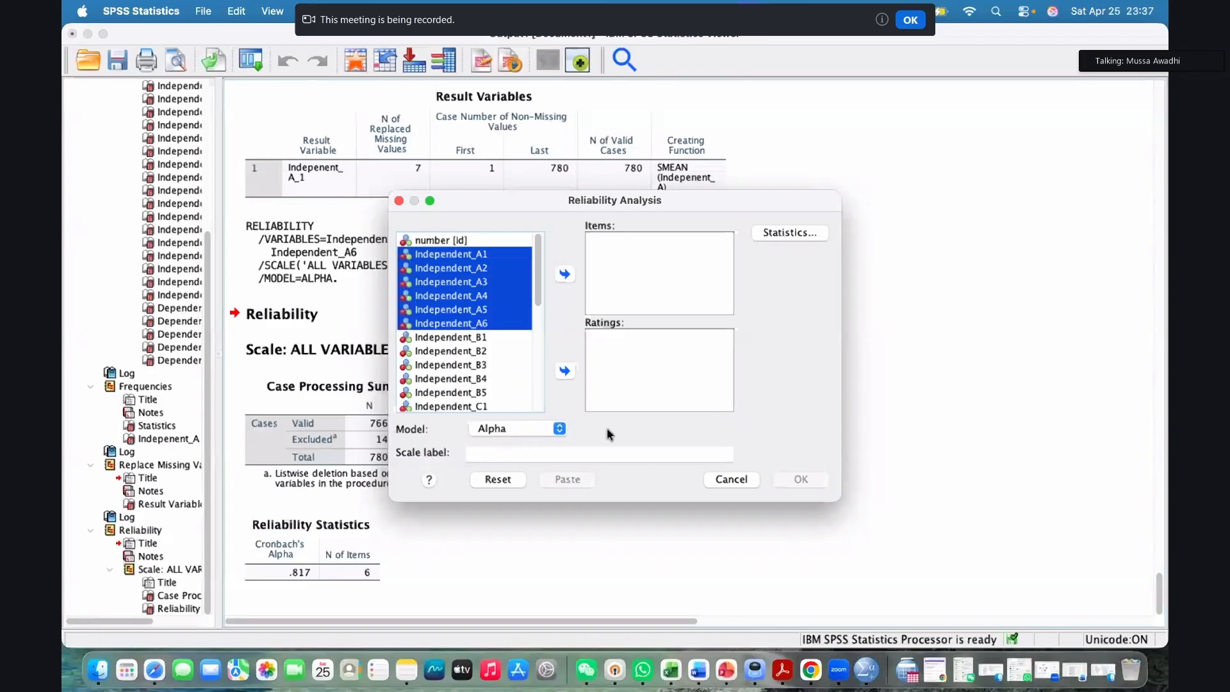
click(724, 478)
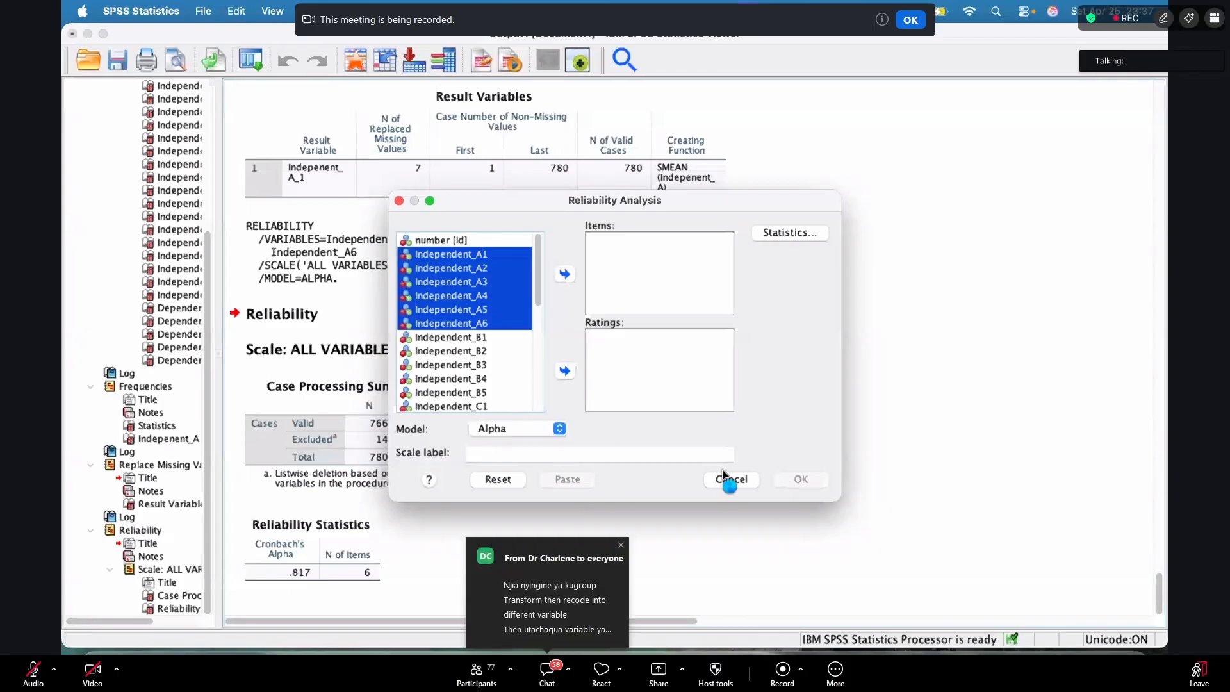
key(Tab)
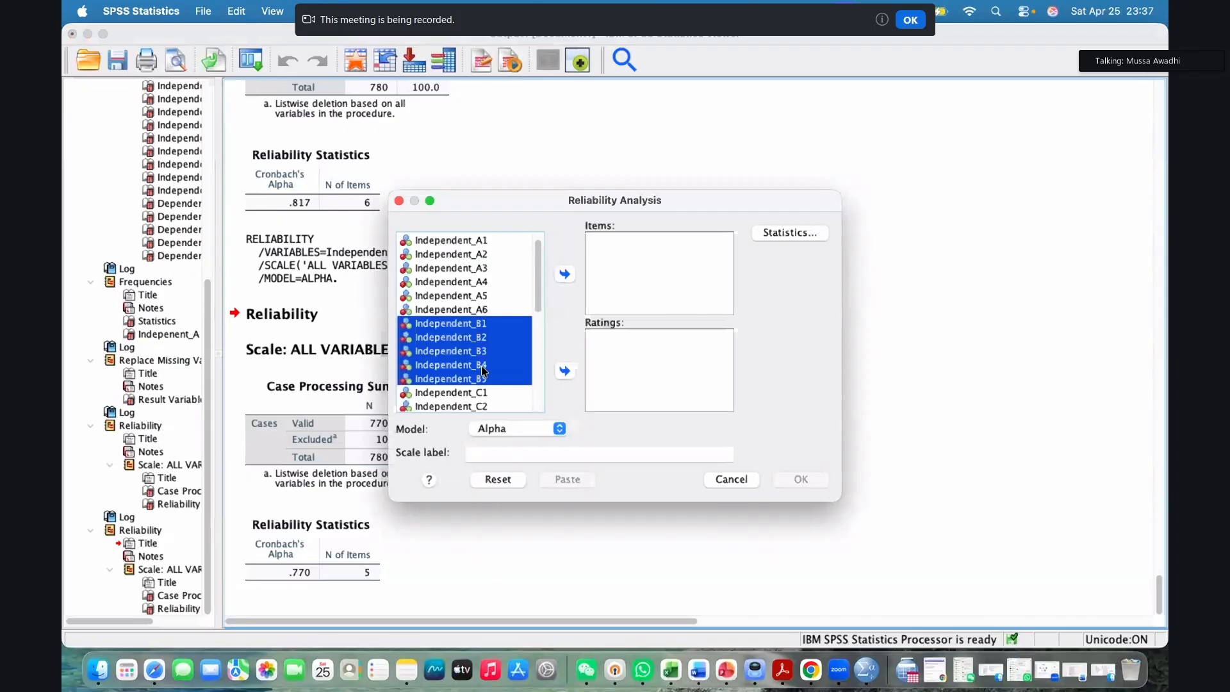
Run the Reliability Analysis with the Alpha model on items Independent_C1 to Independent_C4 in place of the B items
click(483, 388)
scroll(483, 365, down, 5)
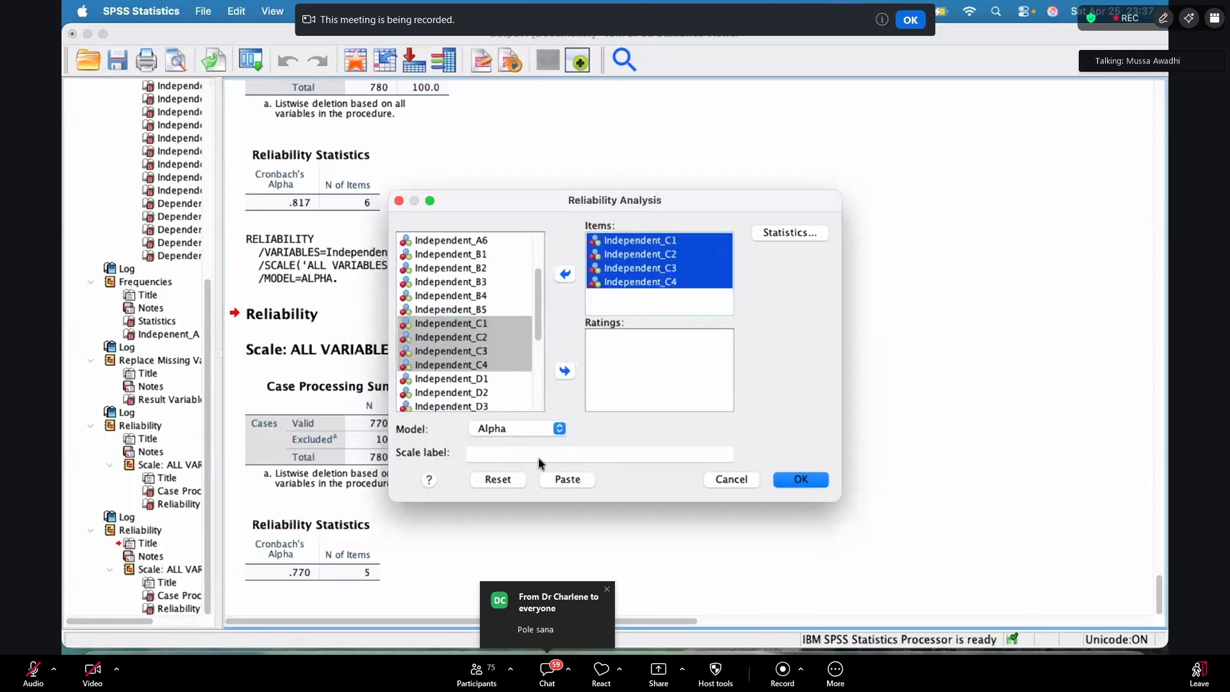
key(Return)
Compare Cronbach's alpha in the Reliability Statistics tables of the C, B and A item scales
click(325, 563)
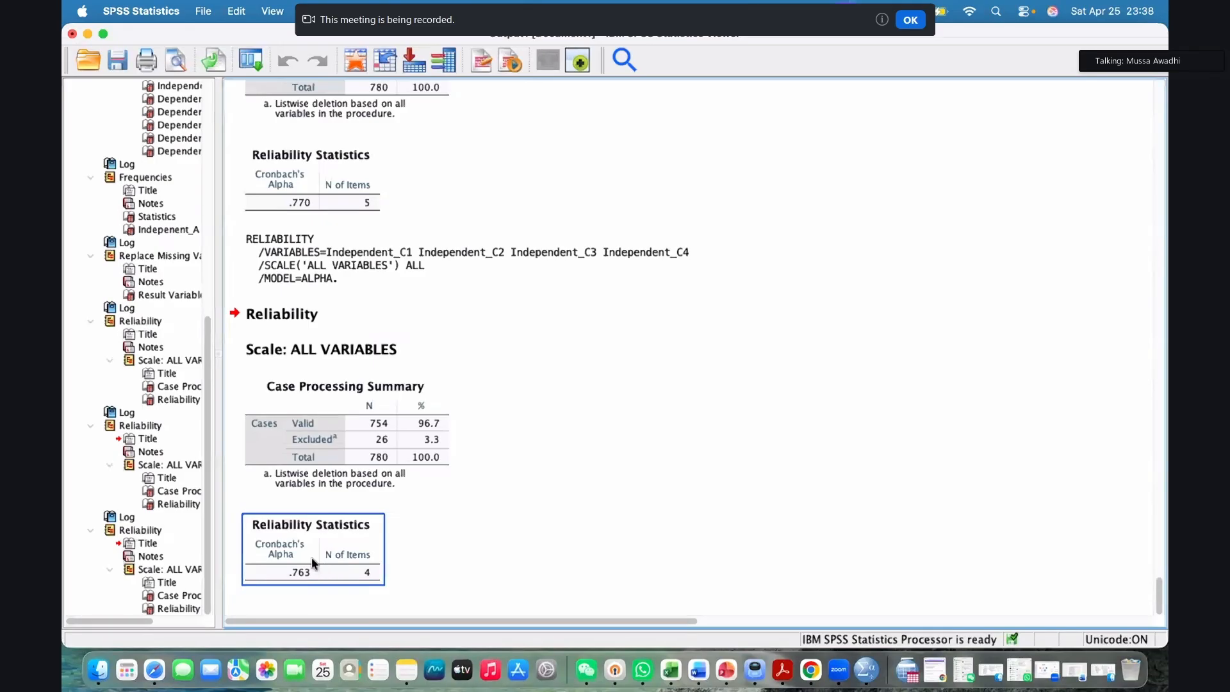
click(308, 574)
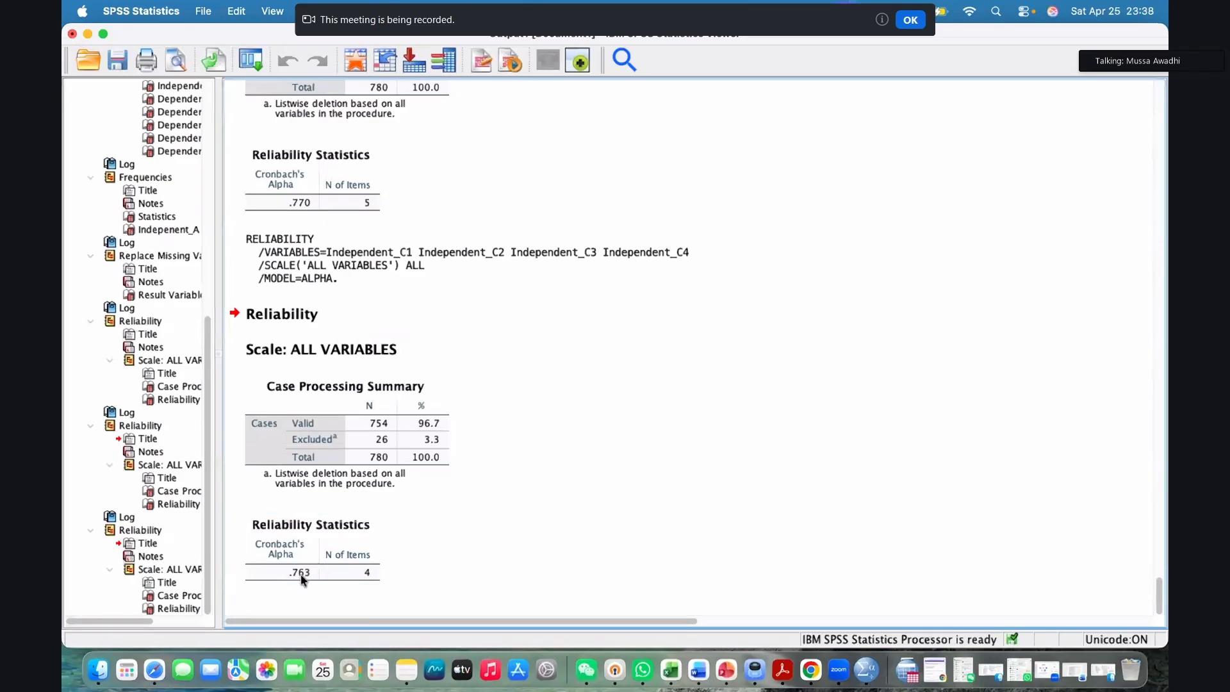
click(301, 574)
scroll(484, 432, up, 2)
scroll(453, 437, up, 10)
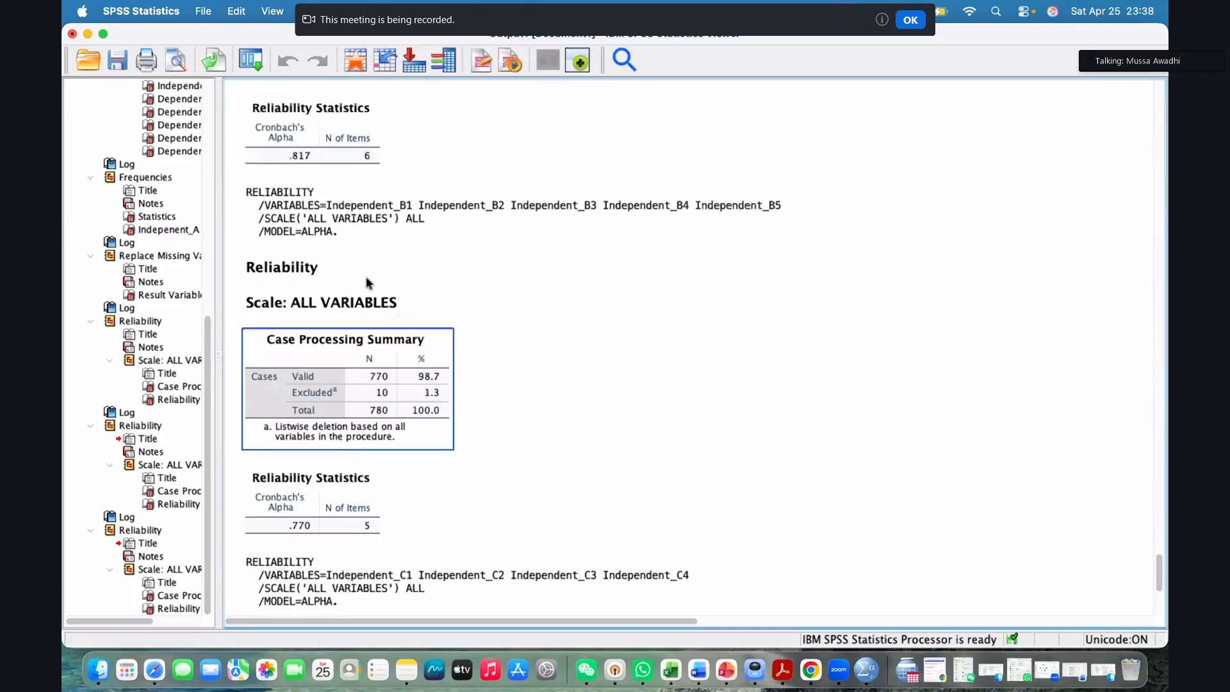
click(333, 259)
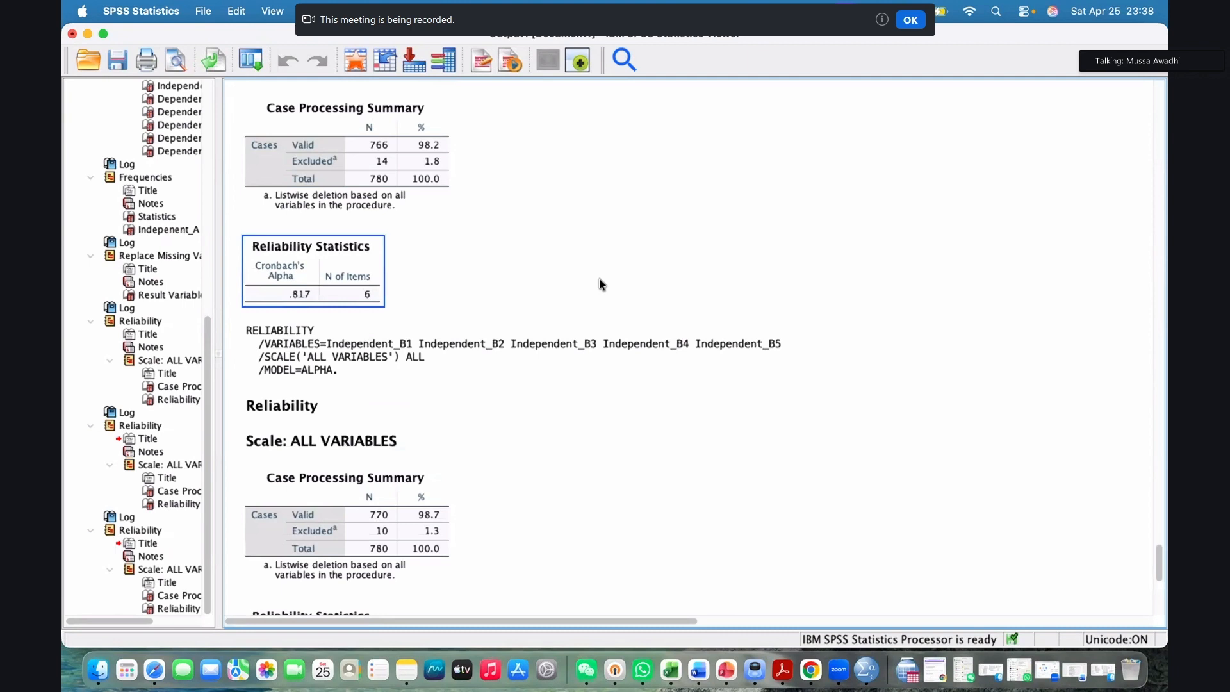
click(672, 284)
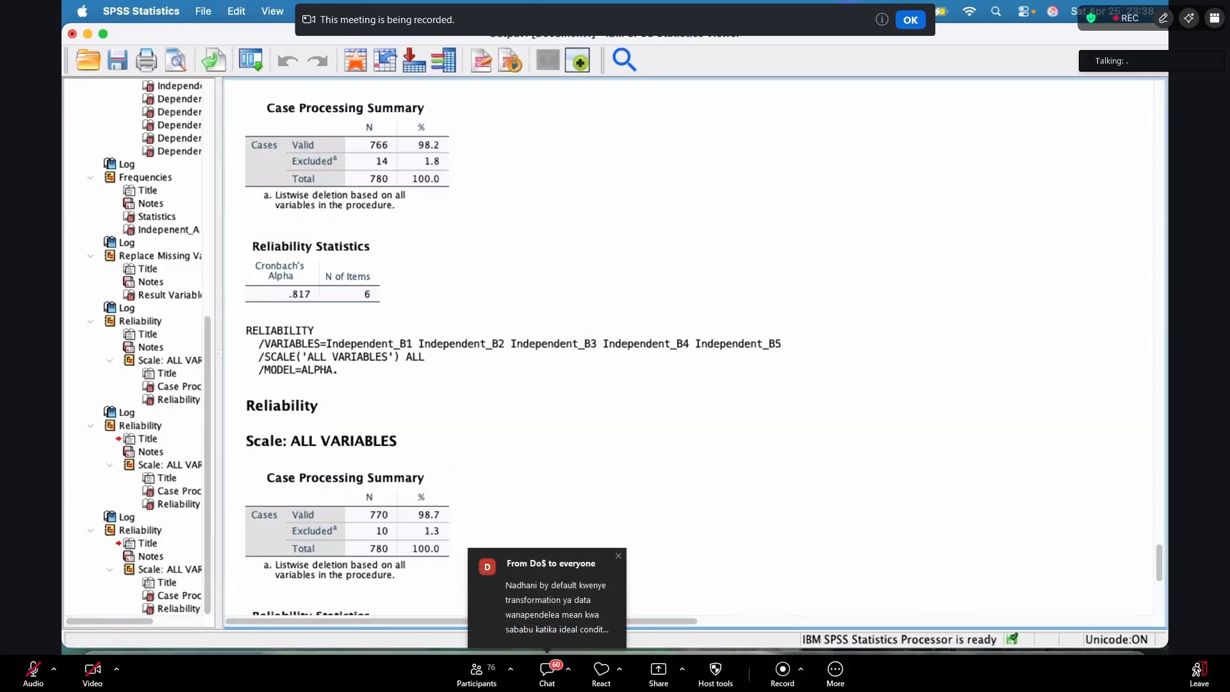
click(718, 339)
click(687, 455)
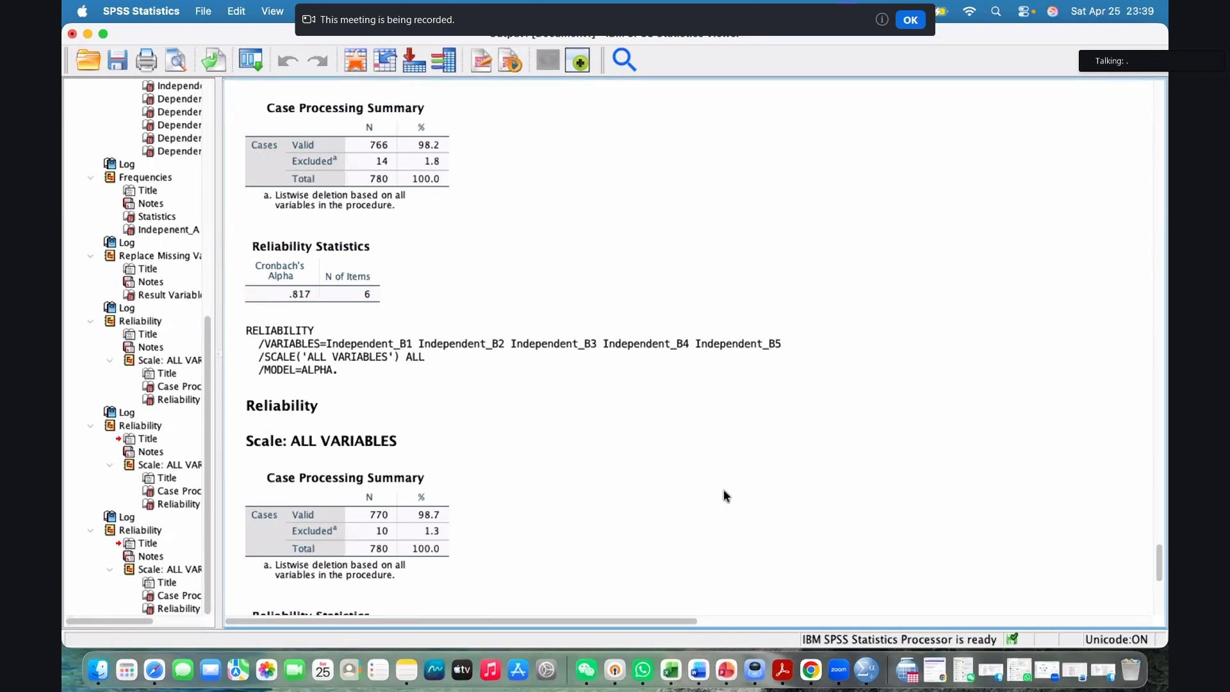
click(733, 441)
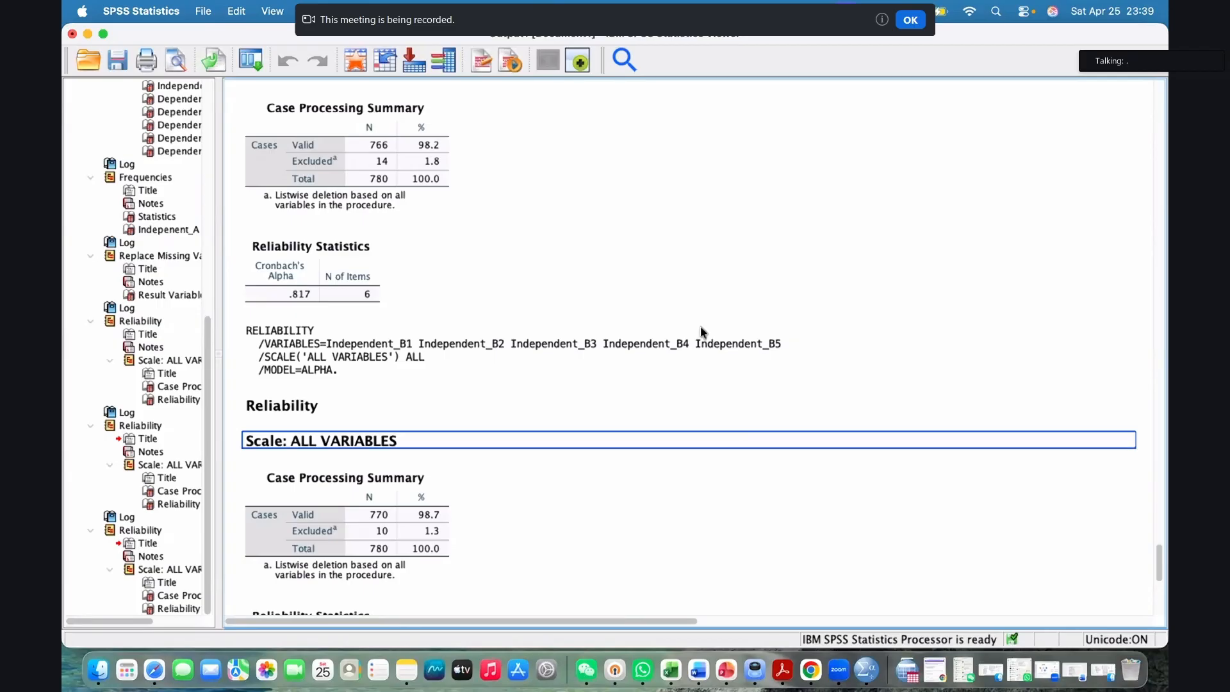
click(748, 71)
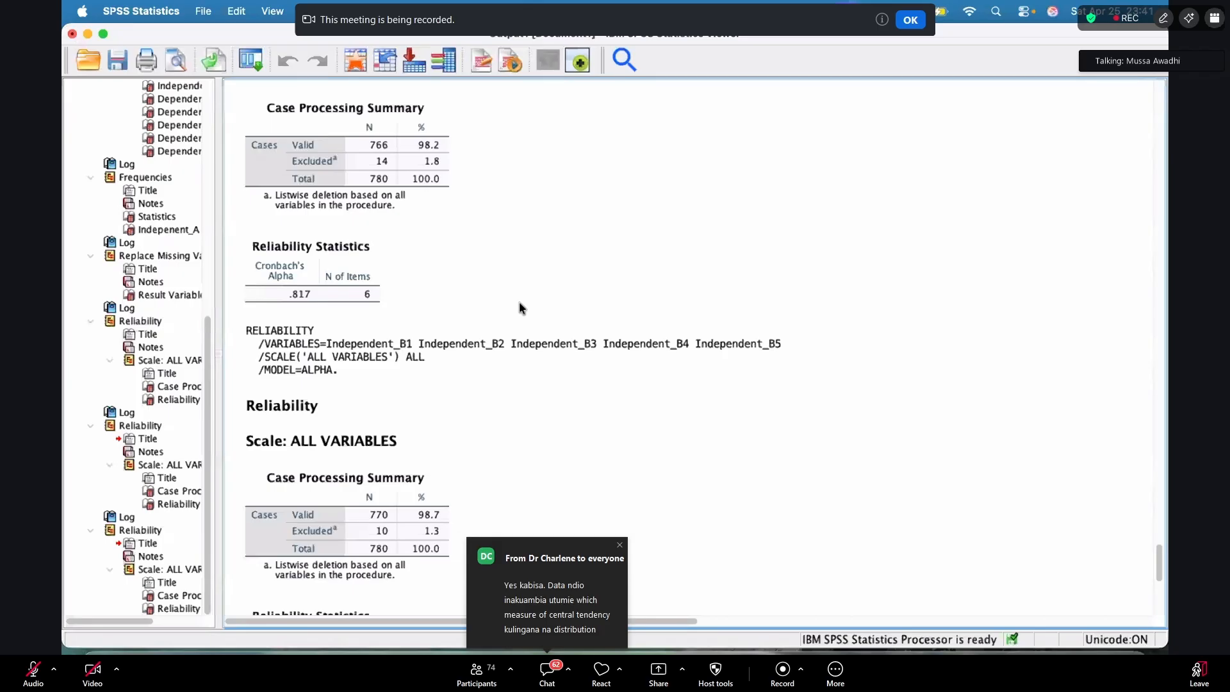
Start a Factor Analysis with all items from Independent_A1 through Dependent_E5 as variables and open its descriptives options
mouse_move(519, 303)
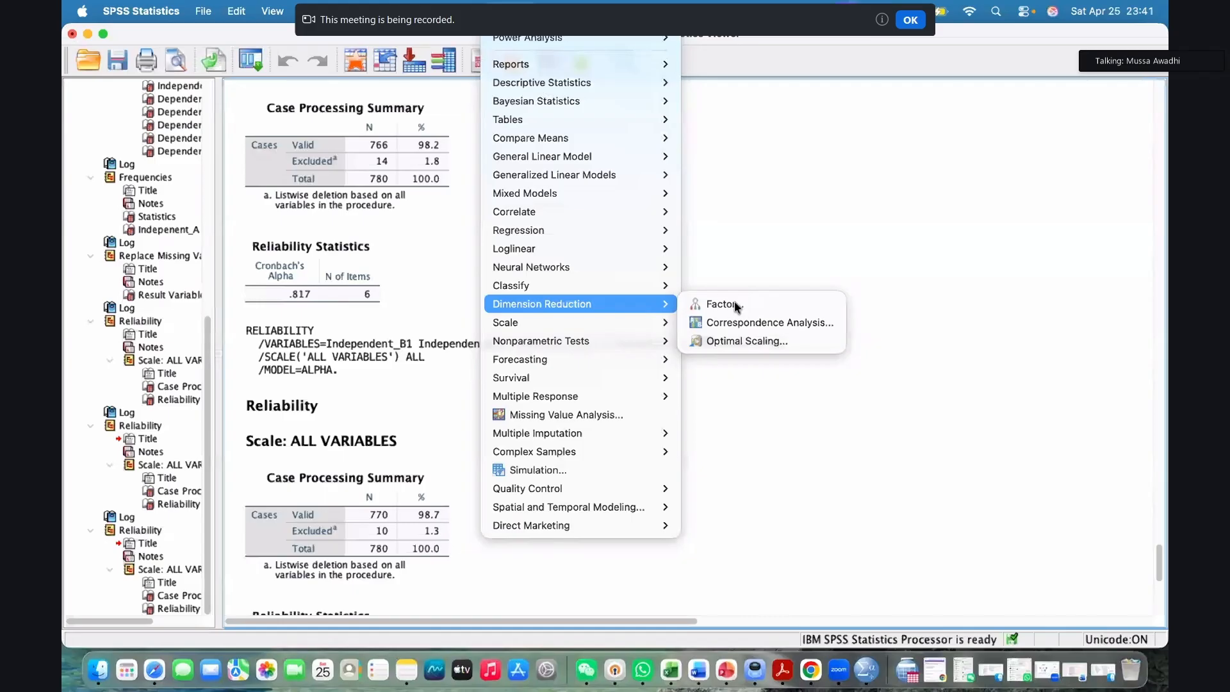
key(Down)
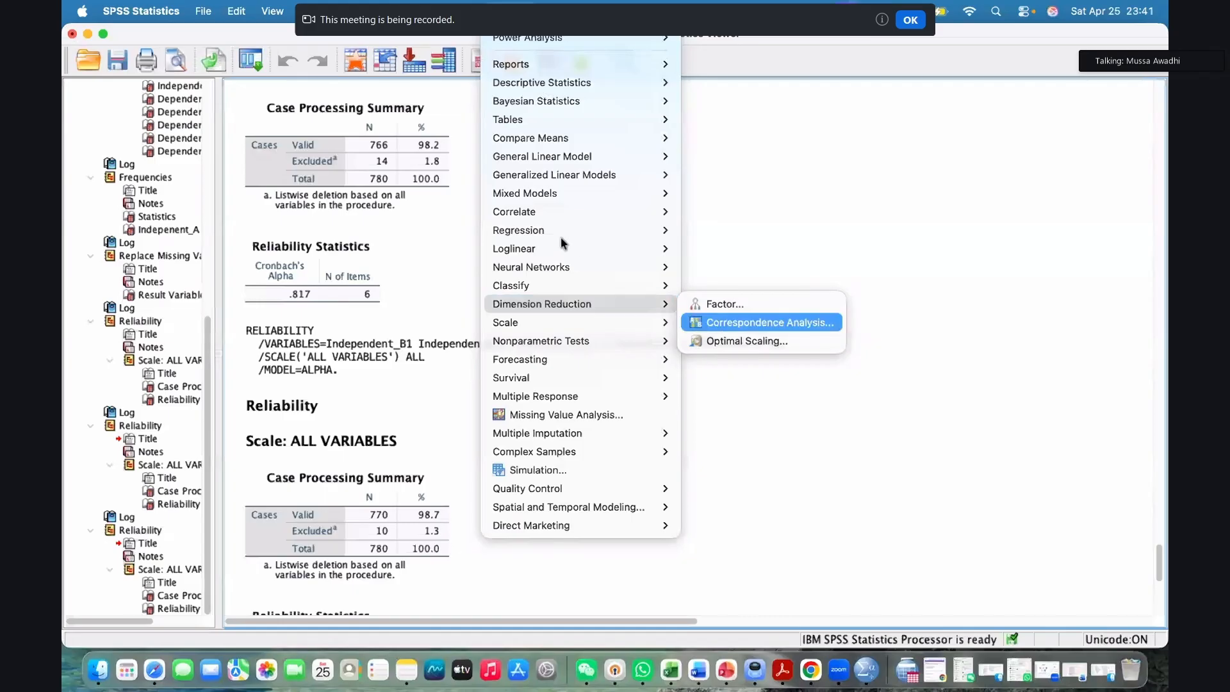
key(Up)
key(Return)
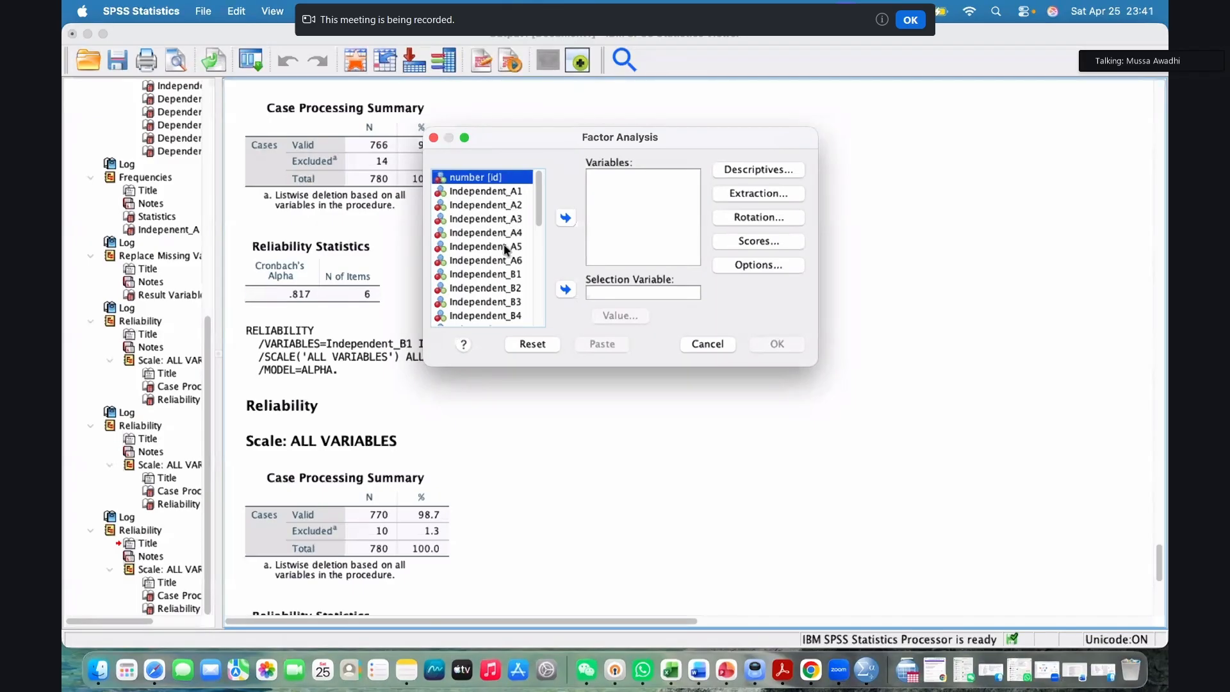
scroll(537, 264, down, 3)
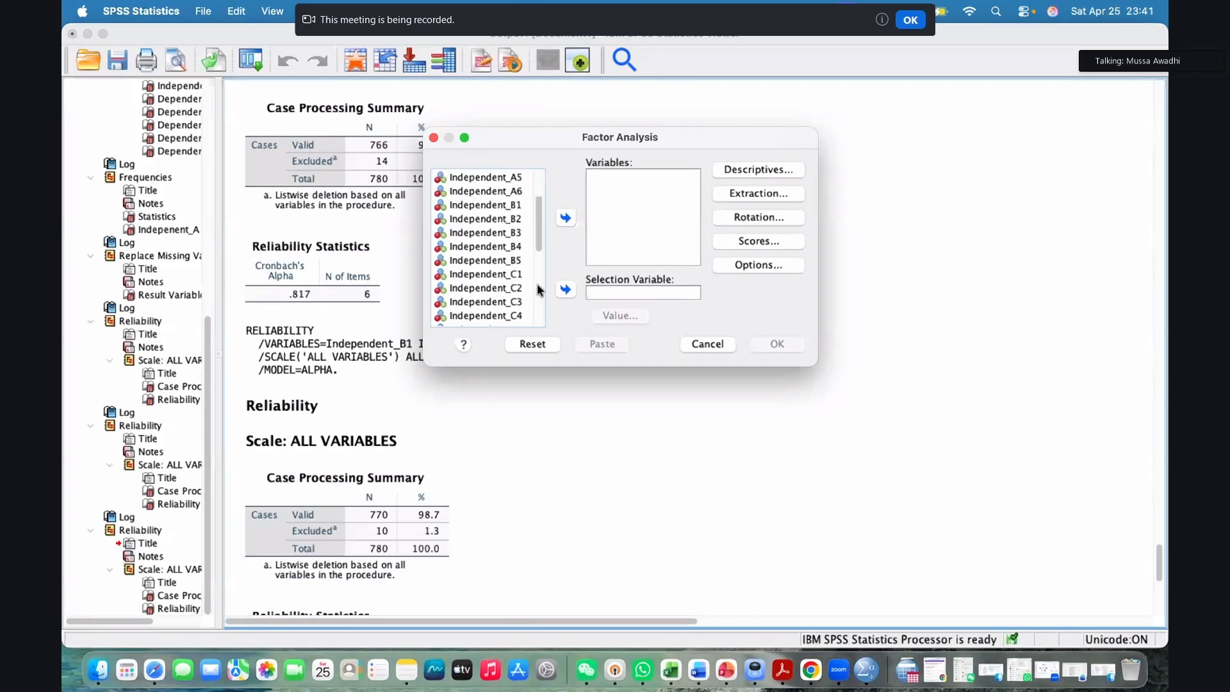
scroll(537, 283, down, 1)
scroll(502, 268, down, 4)
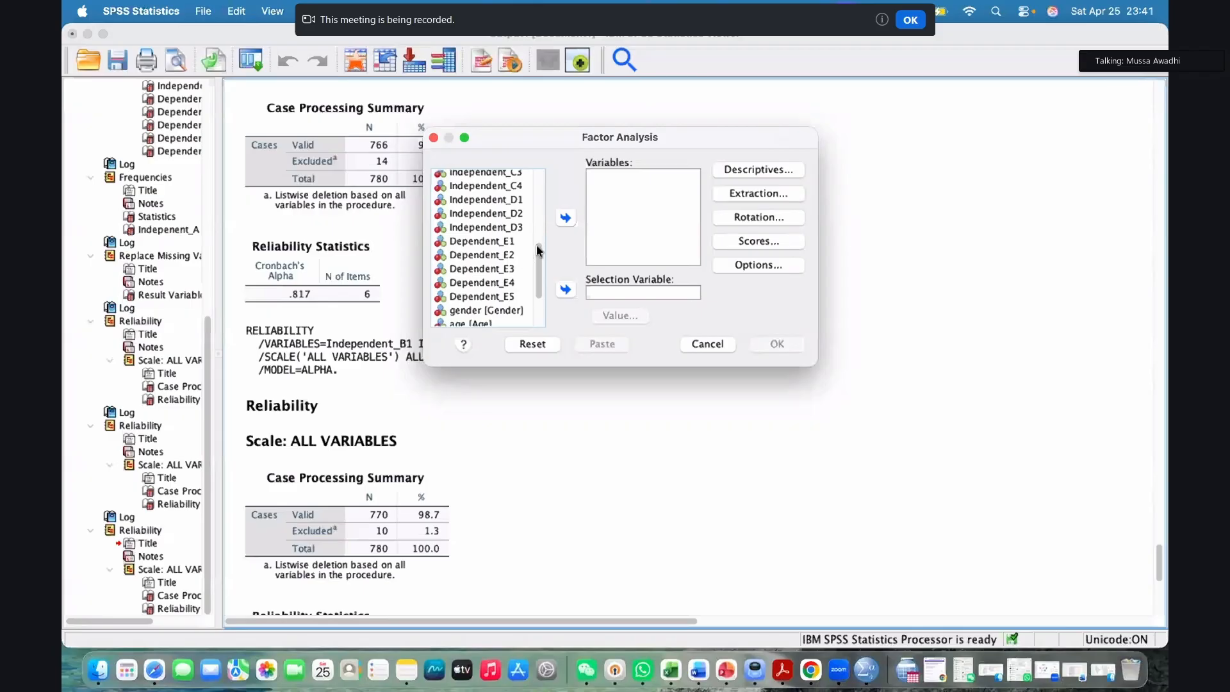
scroll(563, 220, down, 1)
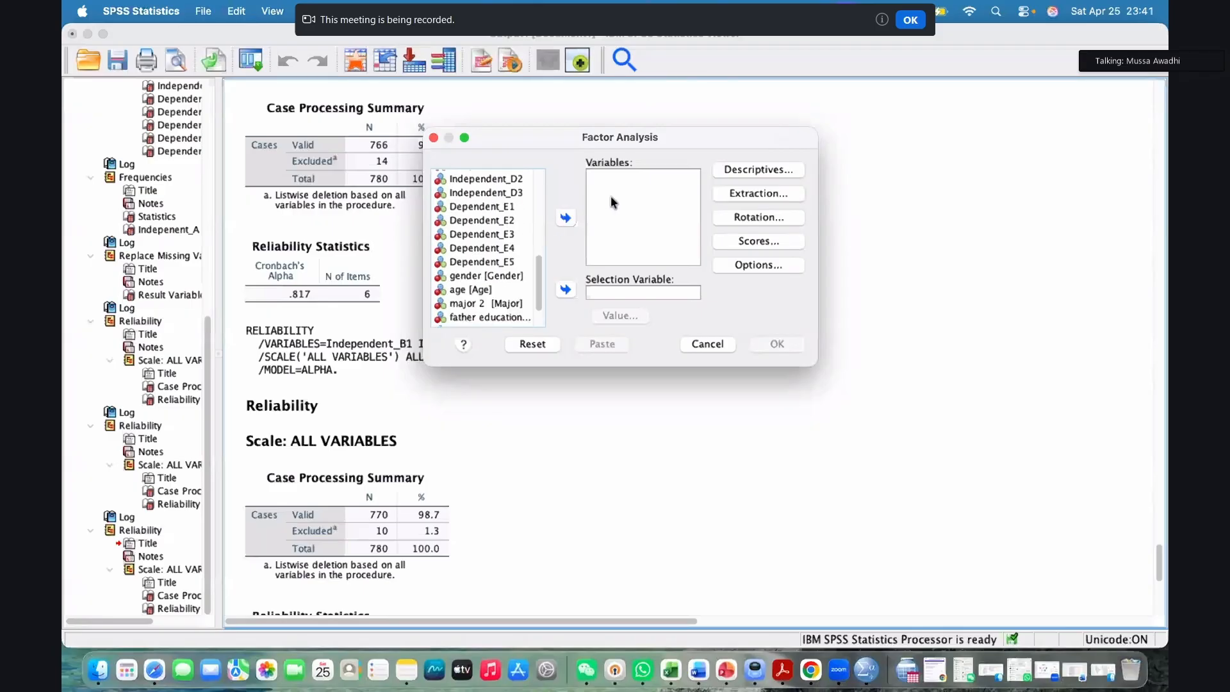
drag(652, 202, 656, 202)
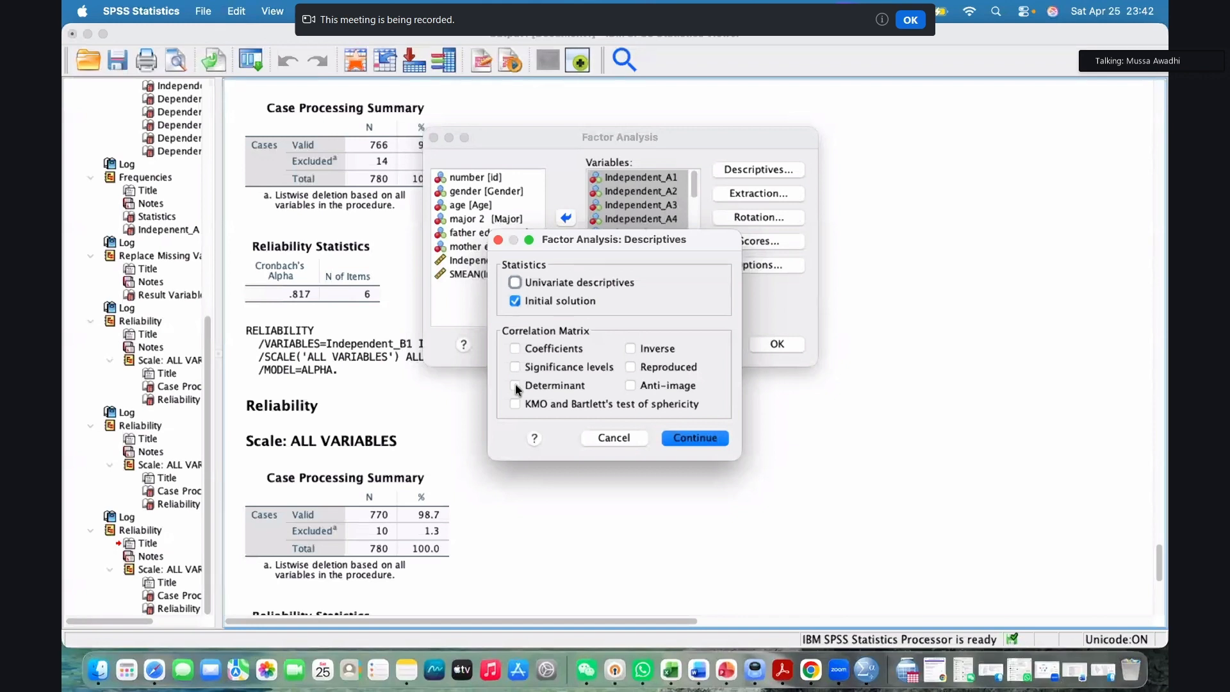
Request correlation coefficients, the determinant, and KMO and Bartlett's test, keeping Principal components extraction with eigenvalues greater than 1
click(516, 350)
click(515, 385)
key(Return)
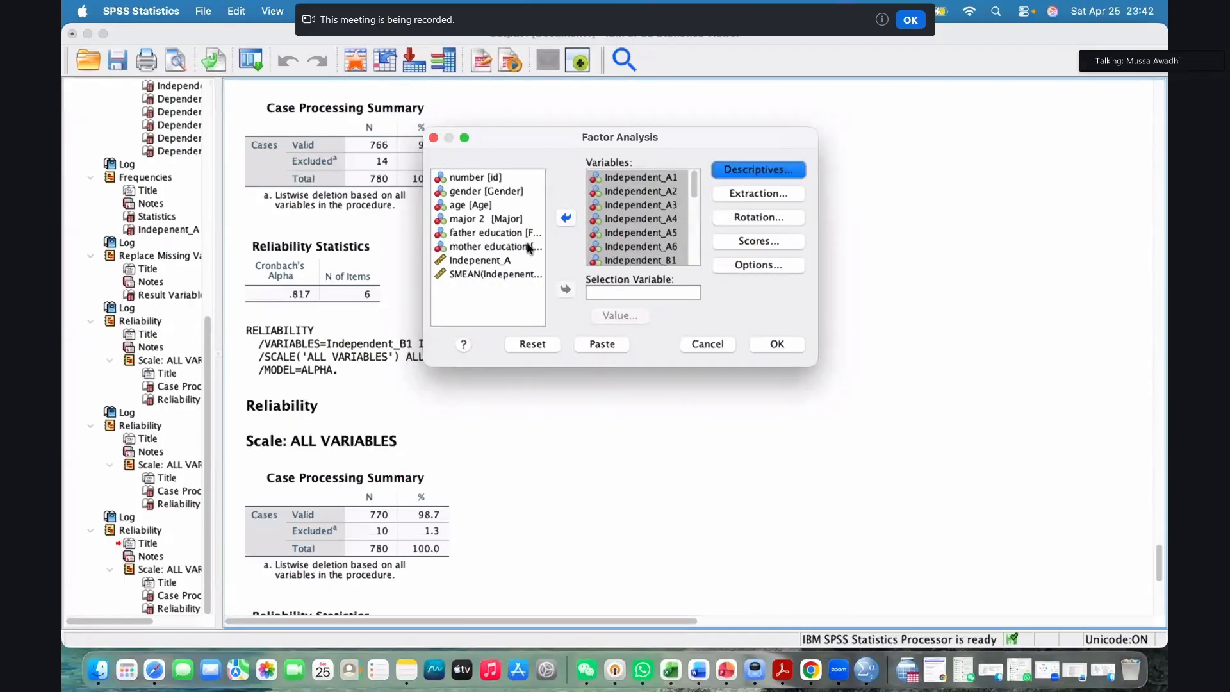
click(759, 194)
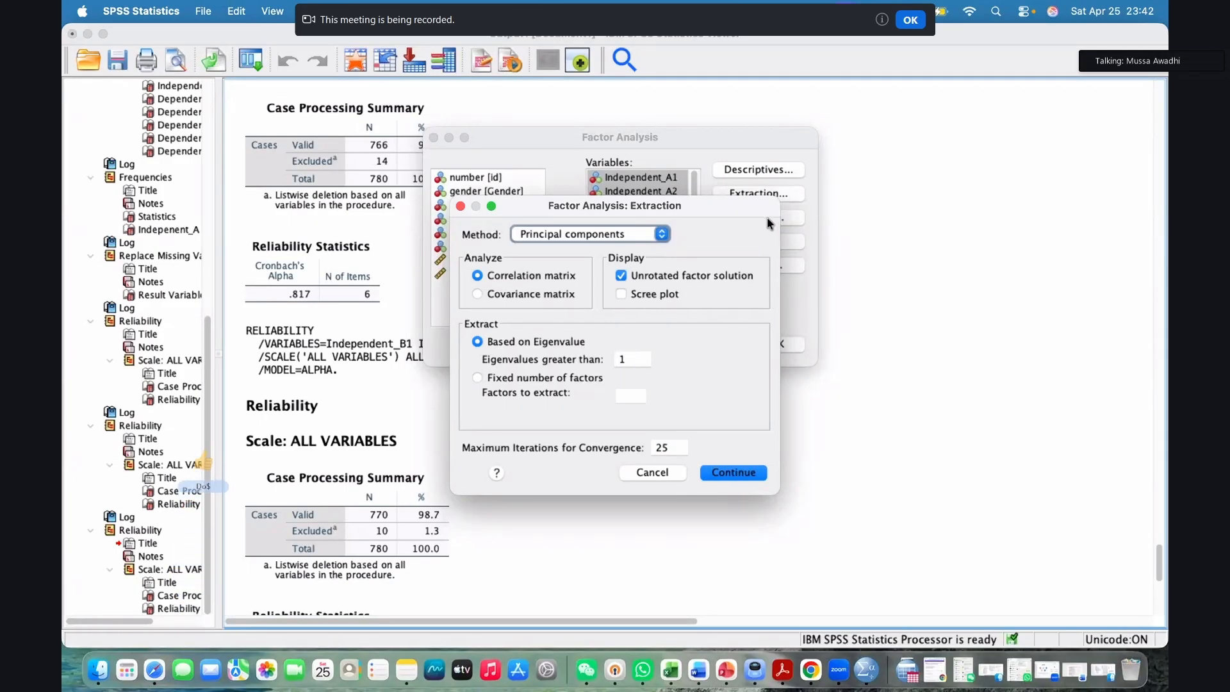
key(Return)
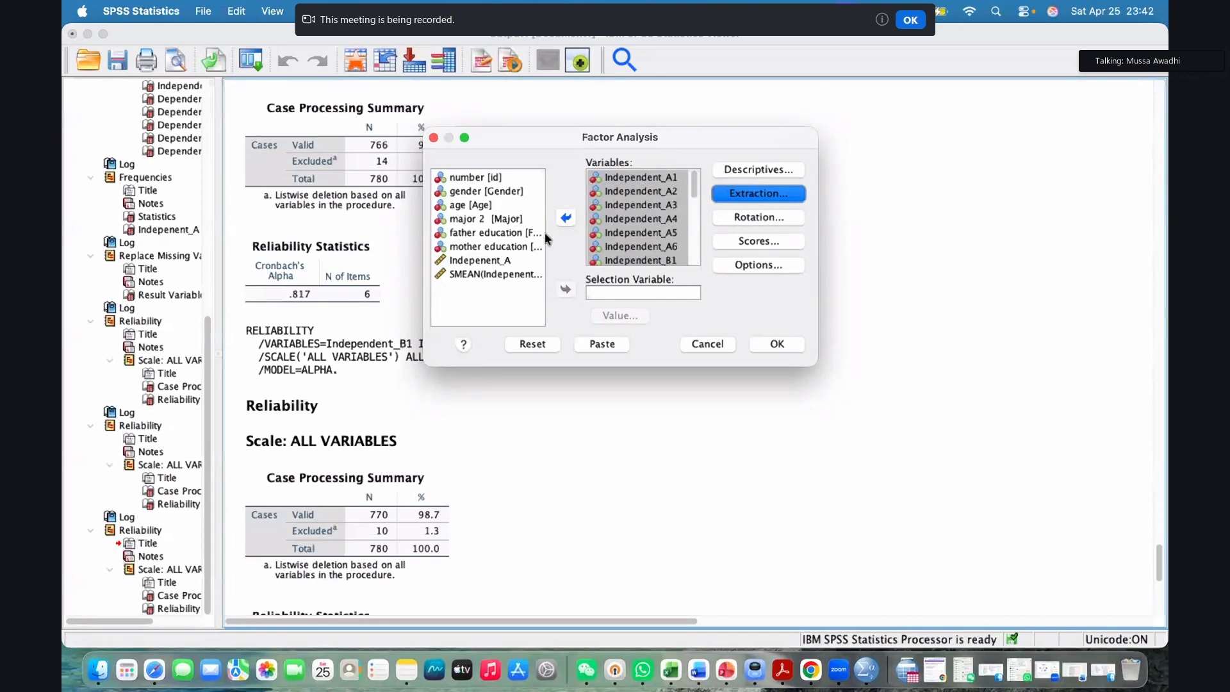
Set the factor rotation method to Varimax with the rotated solution displayed and 25 maximum iterations
click(758, 217)
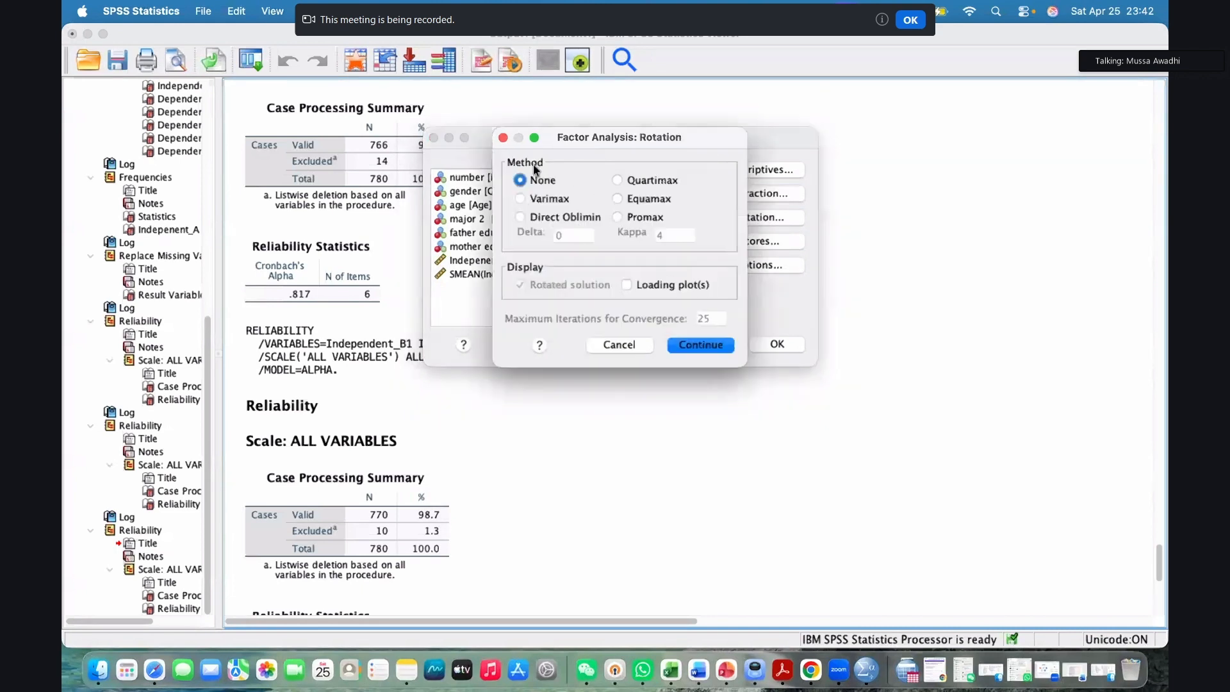
click(521, 198)
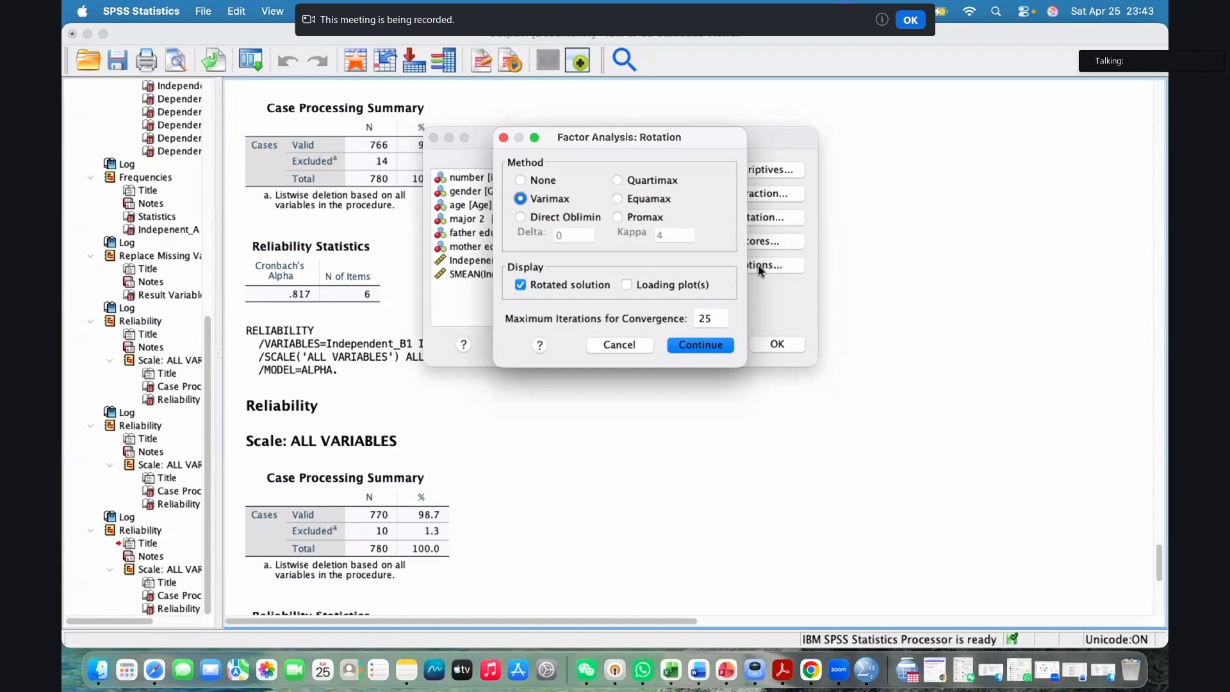
click(700, 344)
Keep the default factor score settings and listwise exclusion of missing values, and run the Factor Analysis
click(766, 242)
click(701, 320)
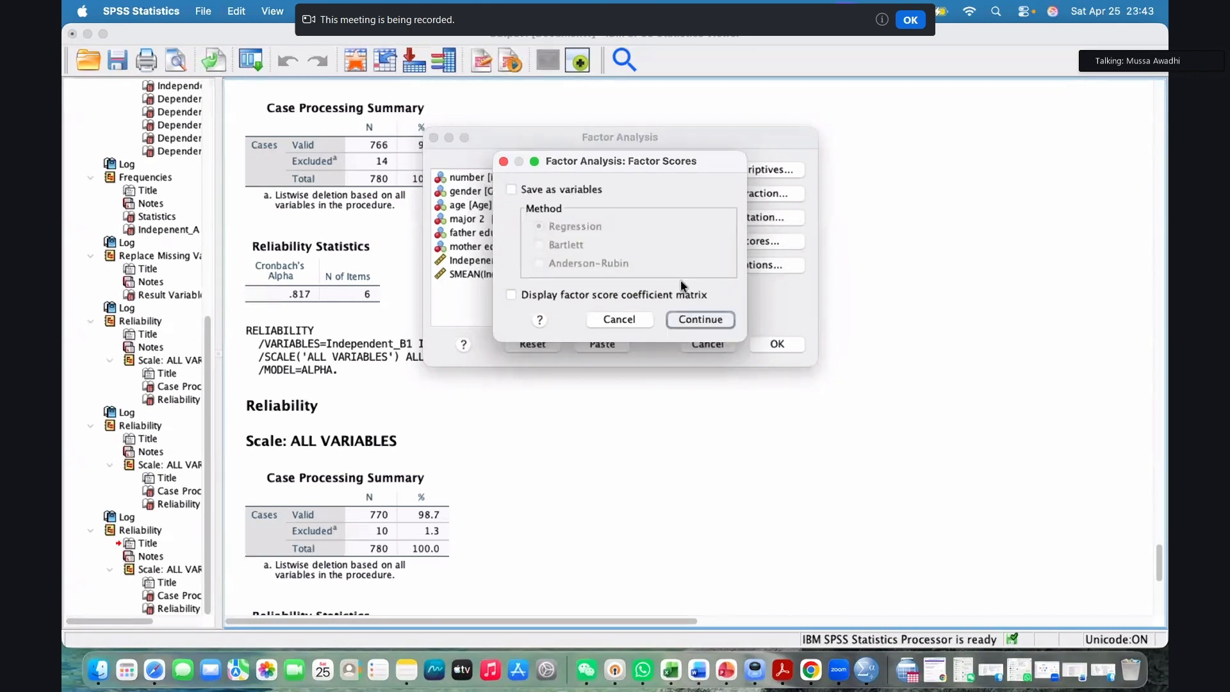
click(765, 265)
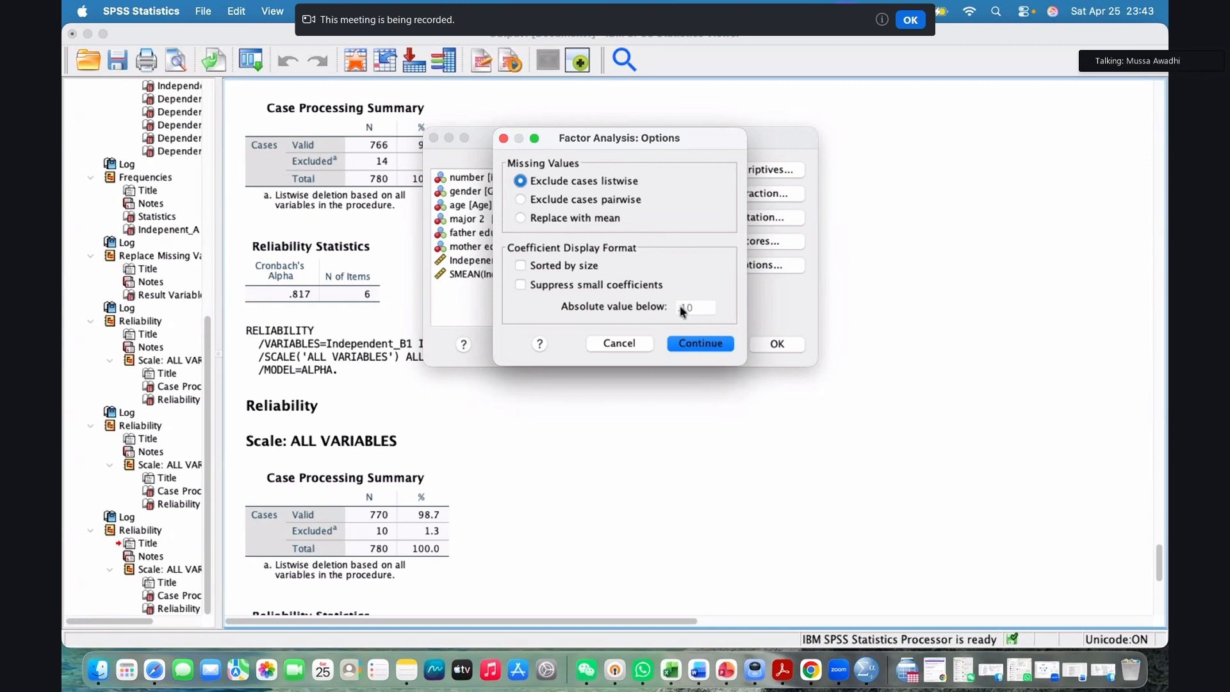
click(700, 343)
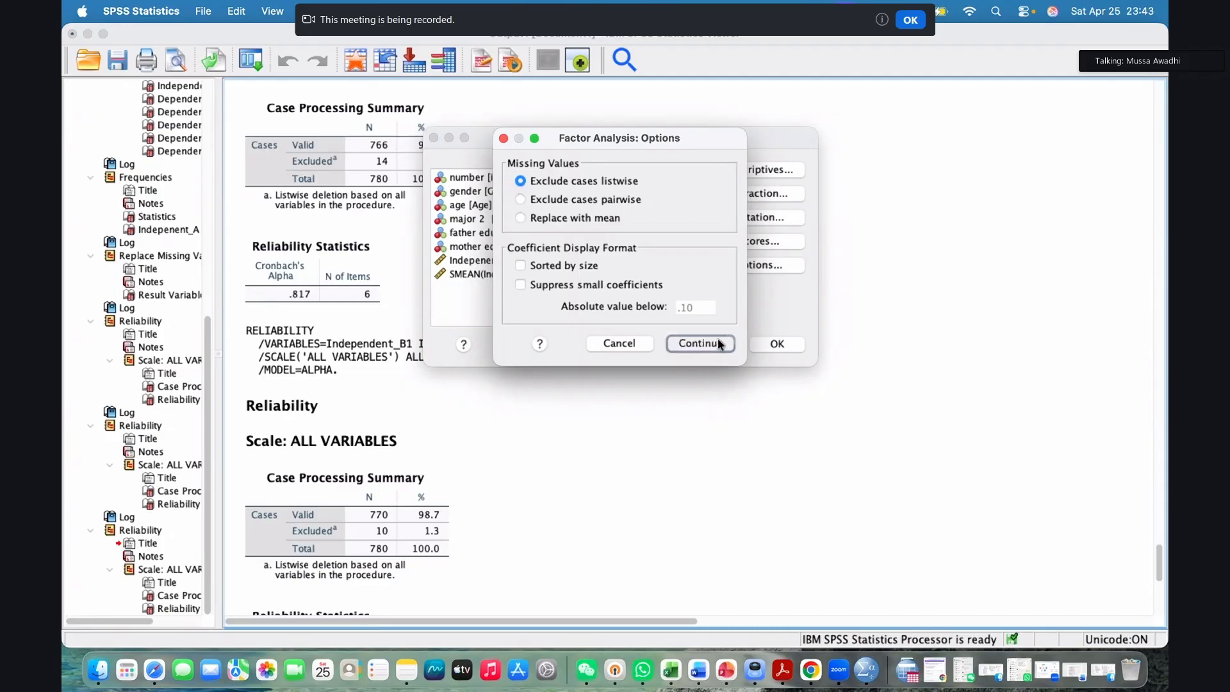
click(719, 345)
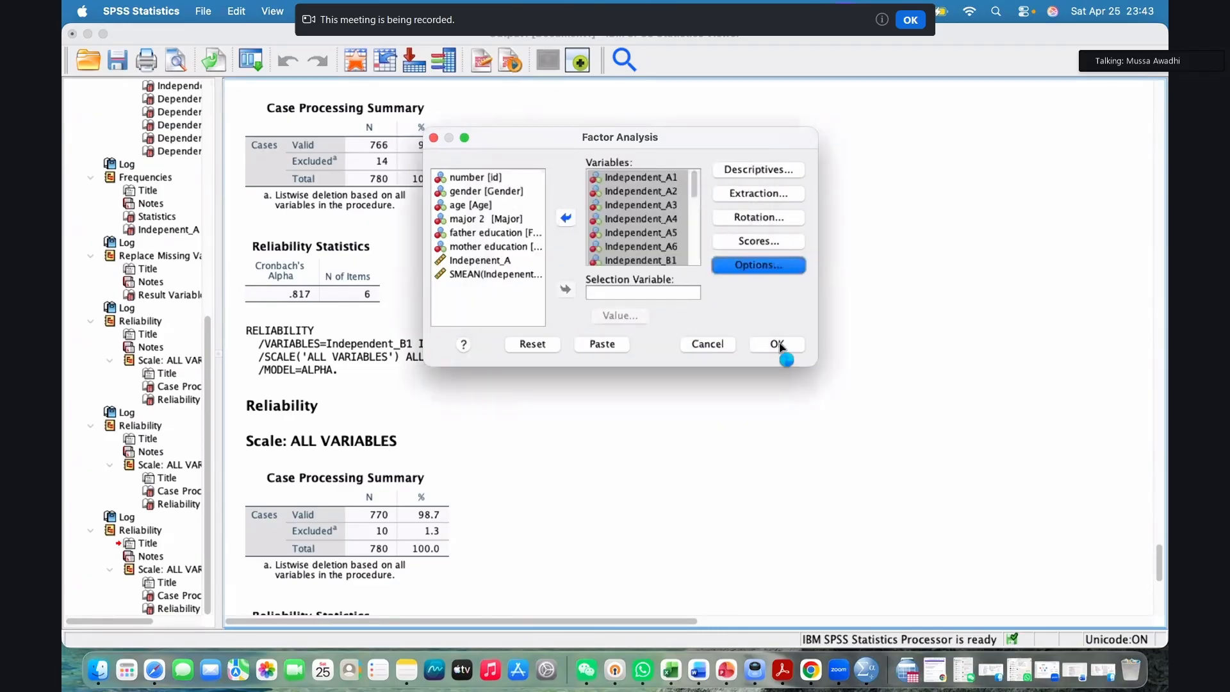
click(778, 345)
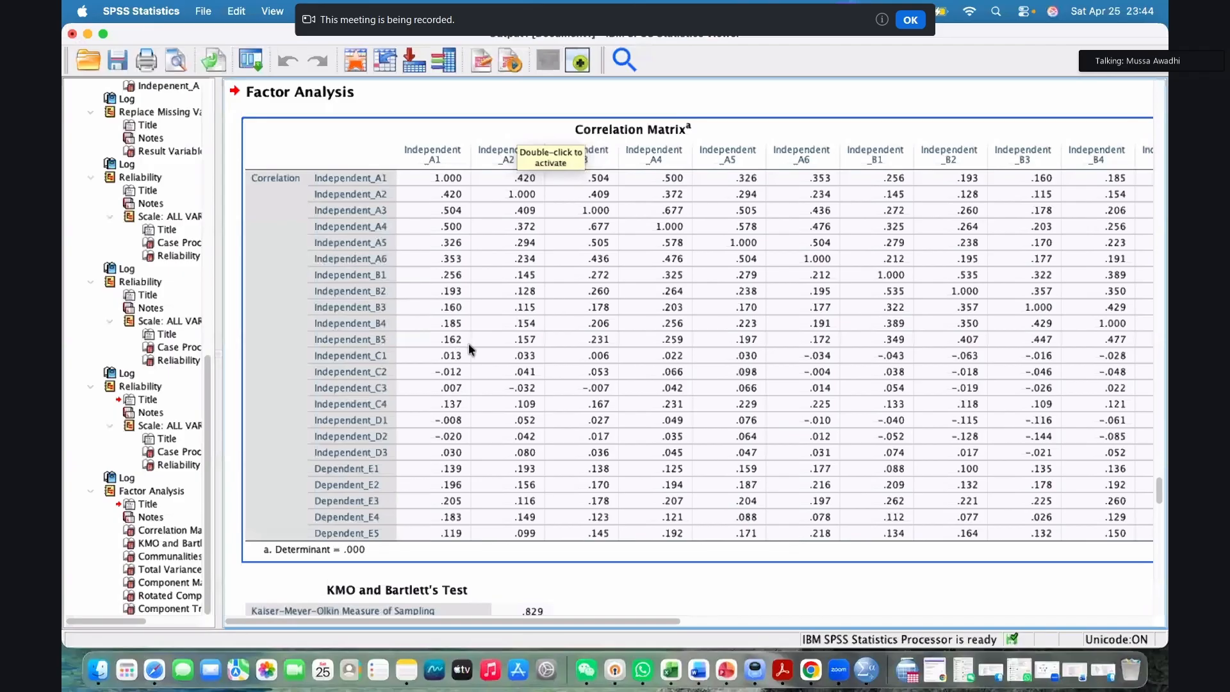
Examine the Correlation Matrix, the KMO and Bartlett's Test table and the extraction values in the Communalities table
scroll(307, 364, down, 5)
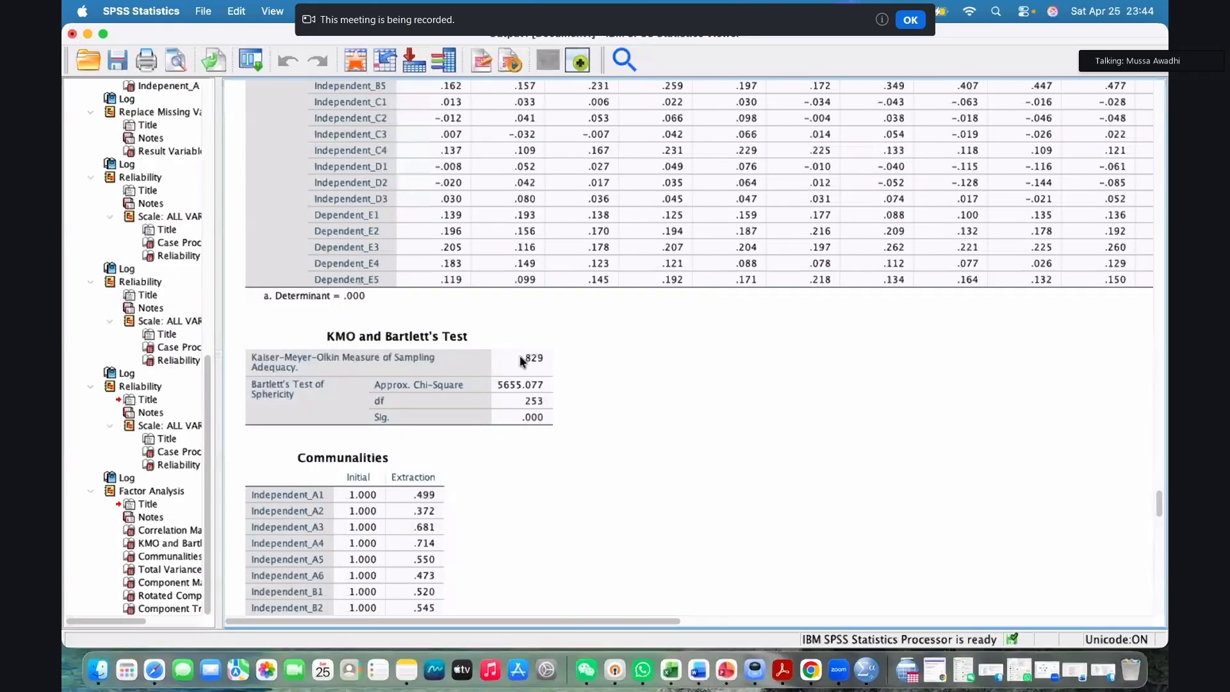
click(538, 357)
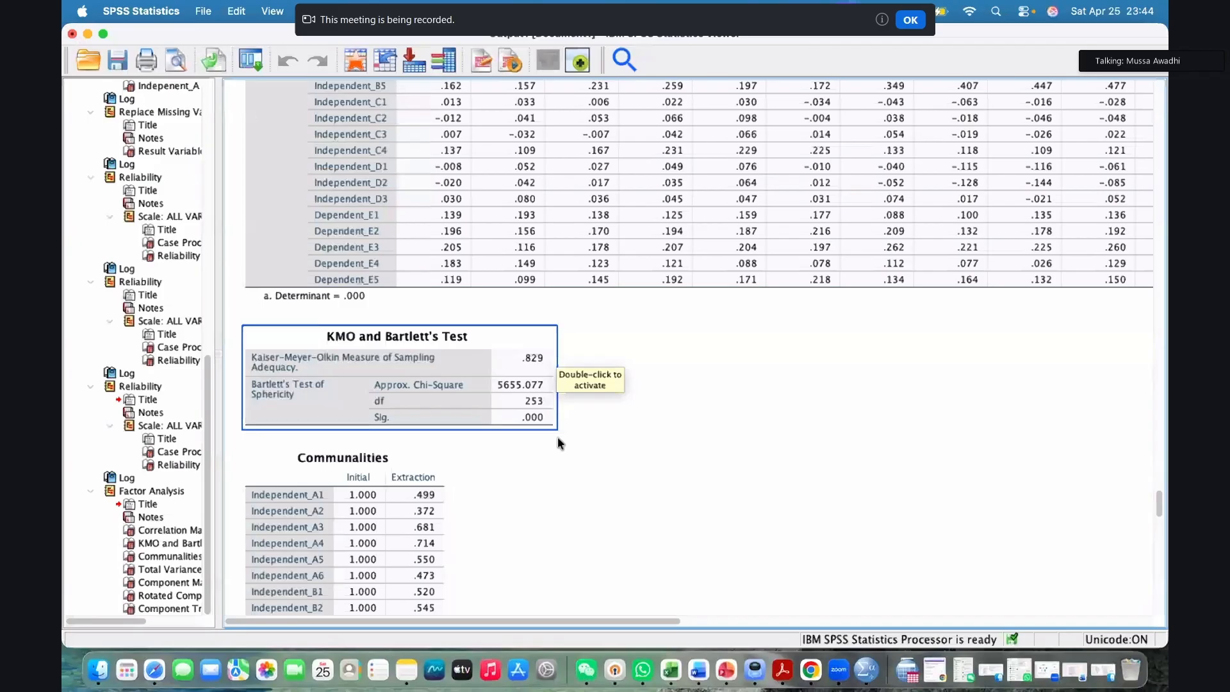
scroll(575, 432, down, 3)
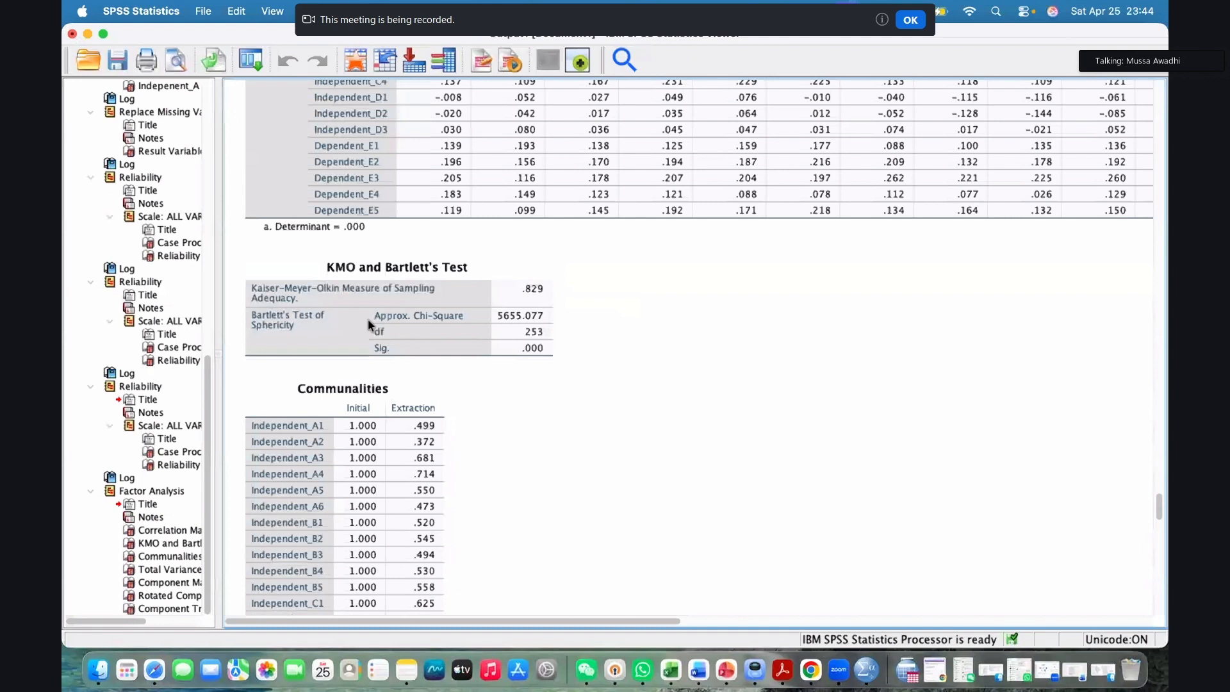
scroll(369, 319, down, 1)
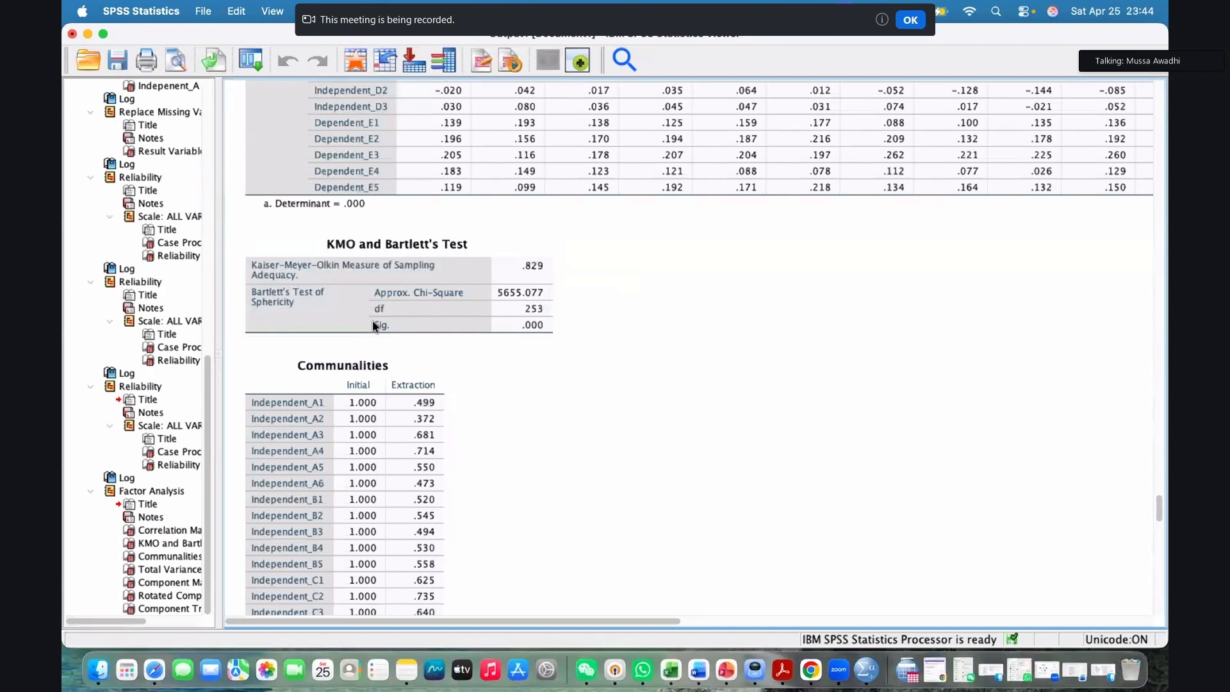
scroll(419, 329, down, 2)
click(421, 330)
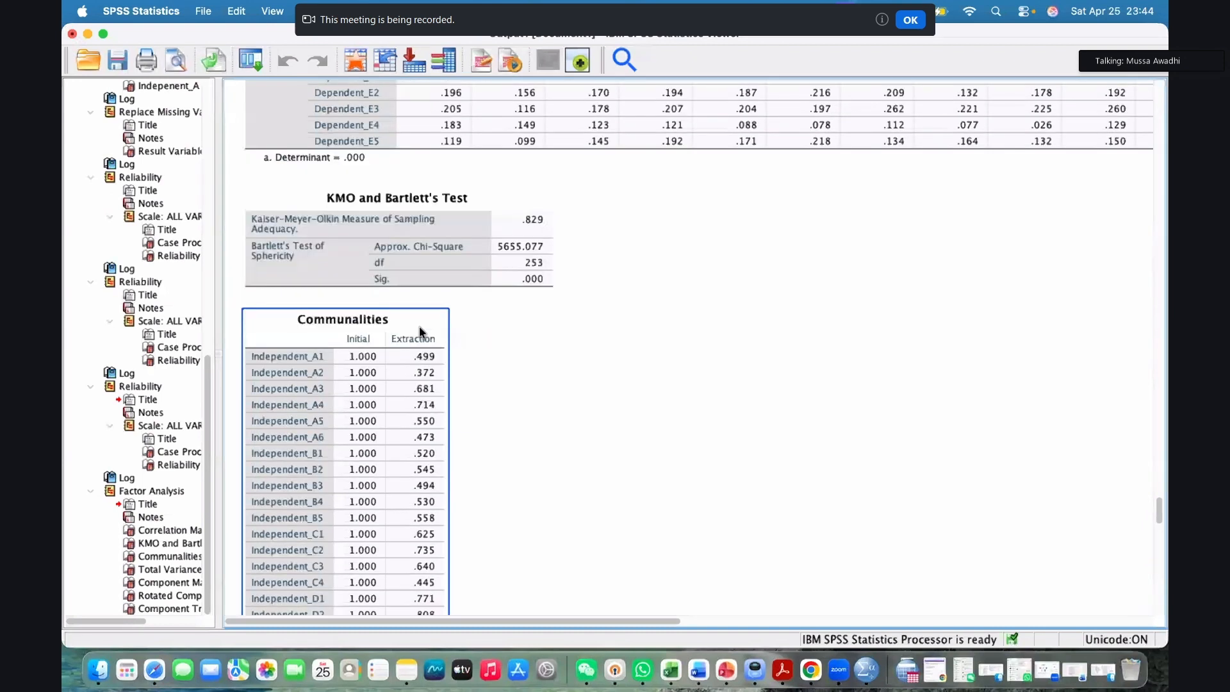
scroll(421, 332, down, 5)
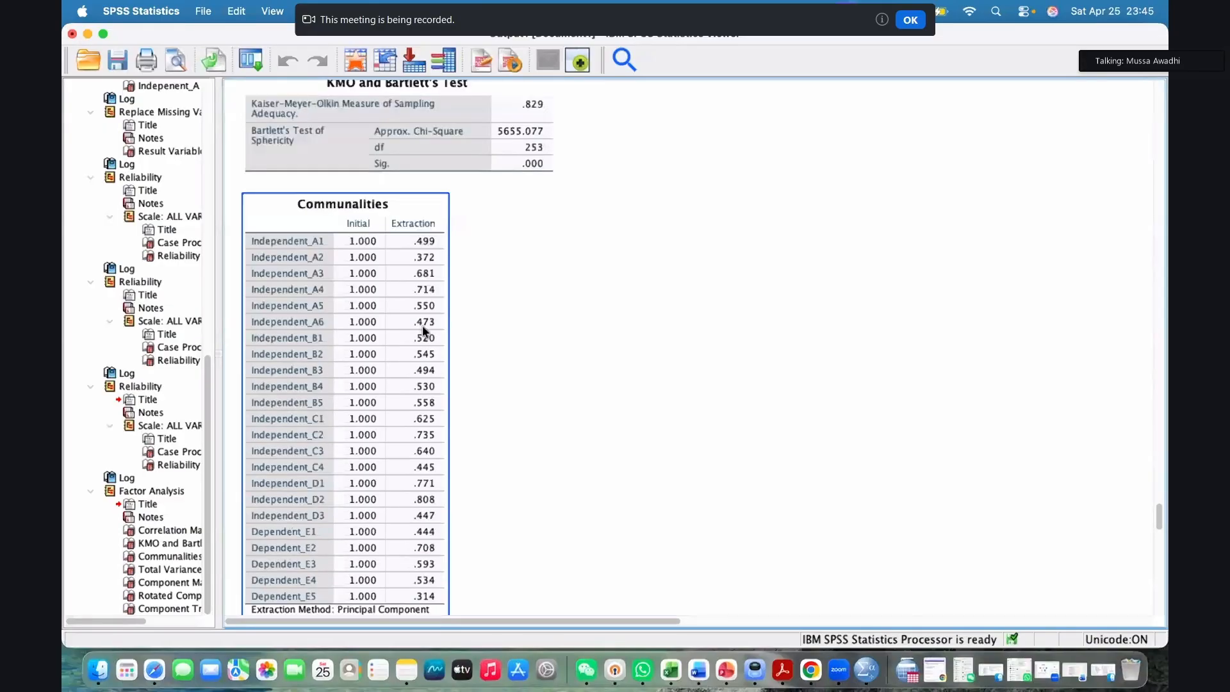
scroll(421, 325, down, 2)
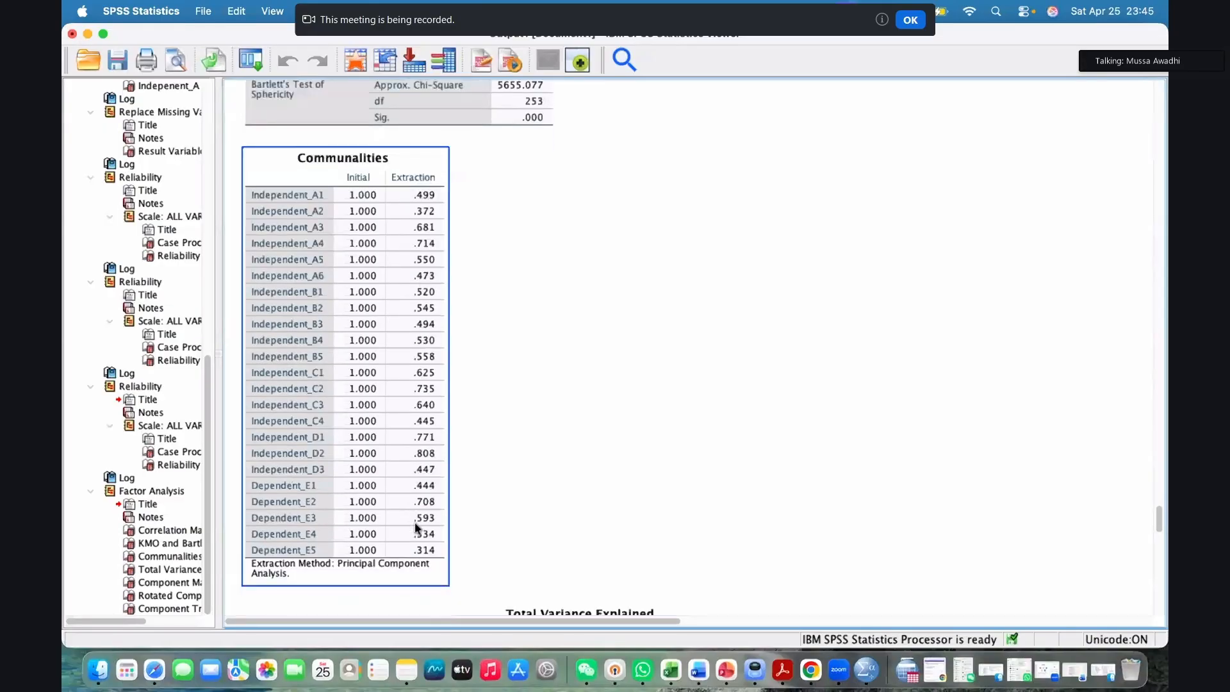
scroll(425, 531, down, 1)
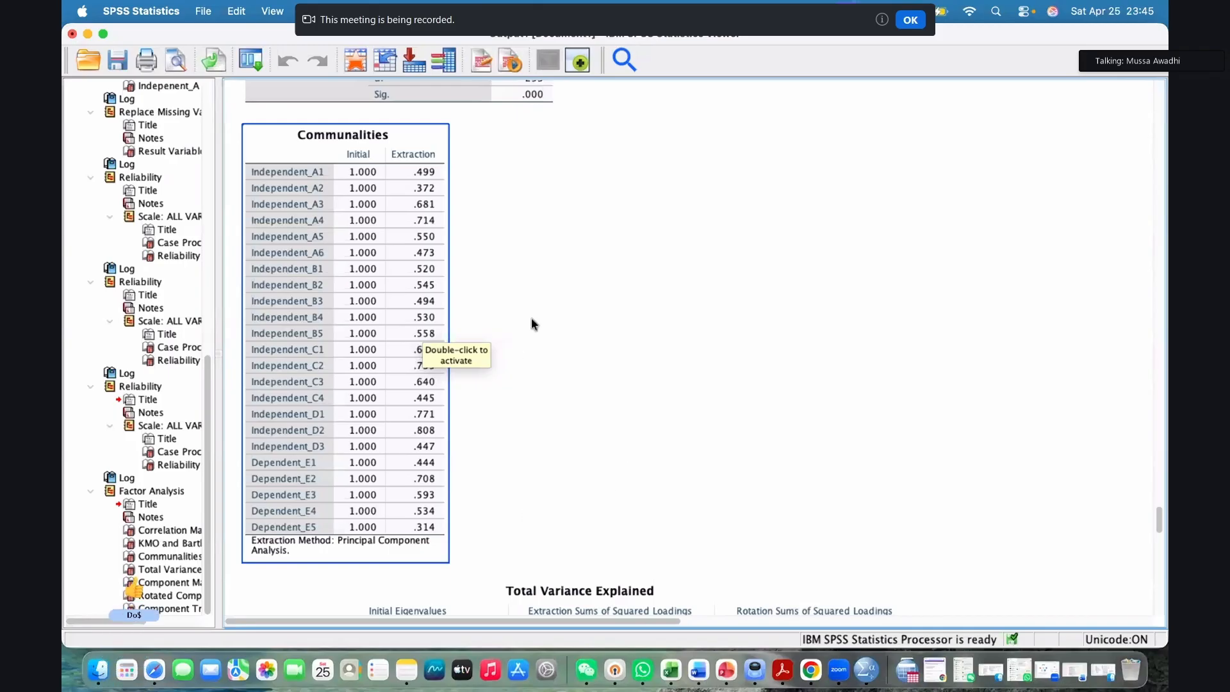
Review the eigenvalues and cumulative percentages in the Total Variance Explained table and the loadings in the Component Matrix
scroll(532, 317, down, 3)
click(564, 435)
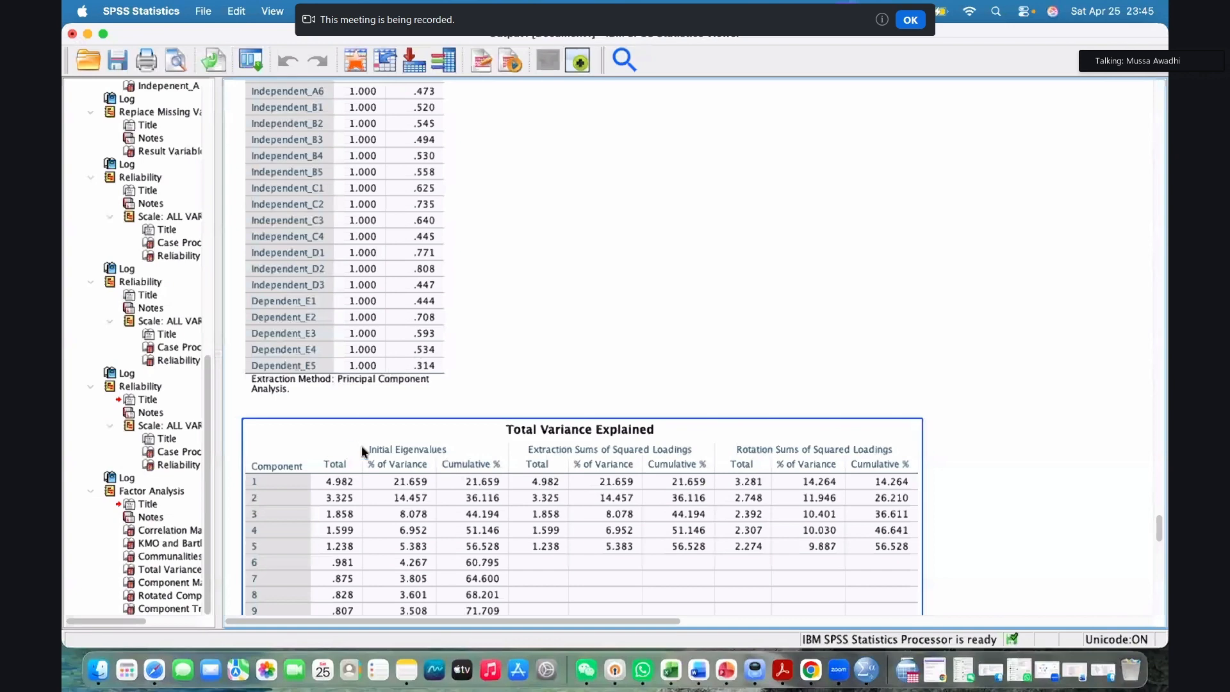
scroll(453, 471, down, 4)
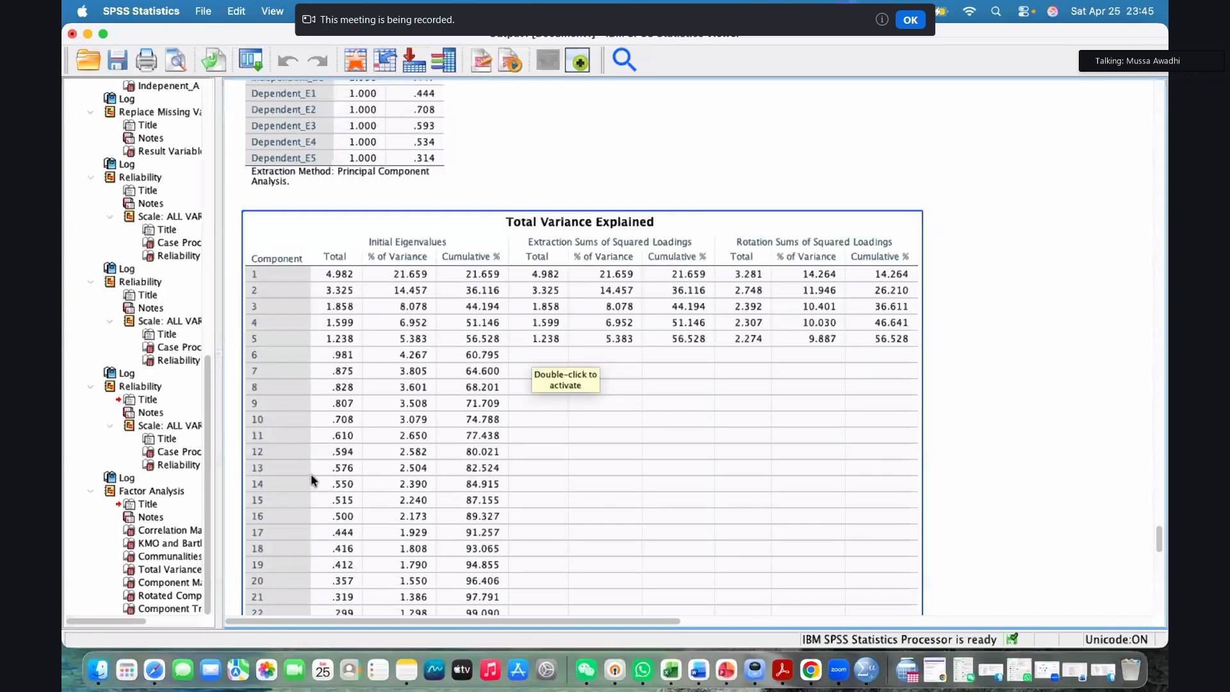
scroll(317, 328, down, 5)
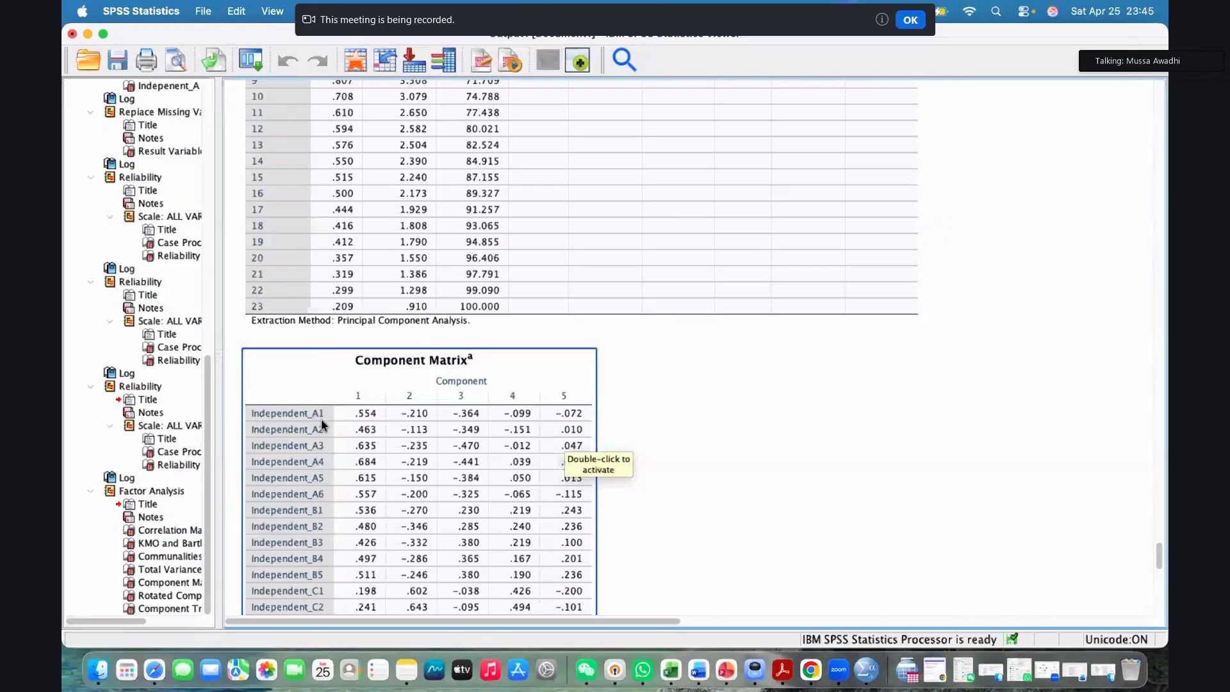
scroll(329, 487, down, 2)
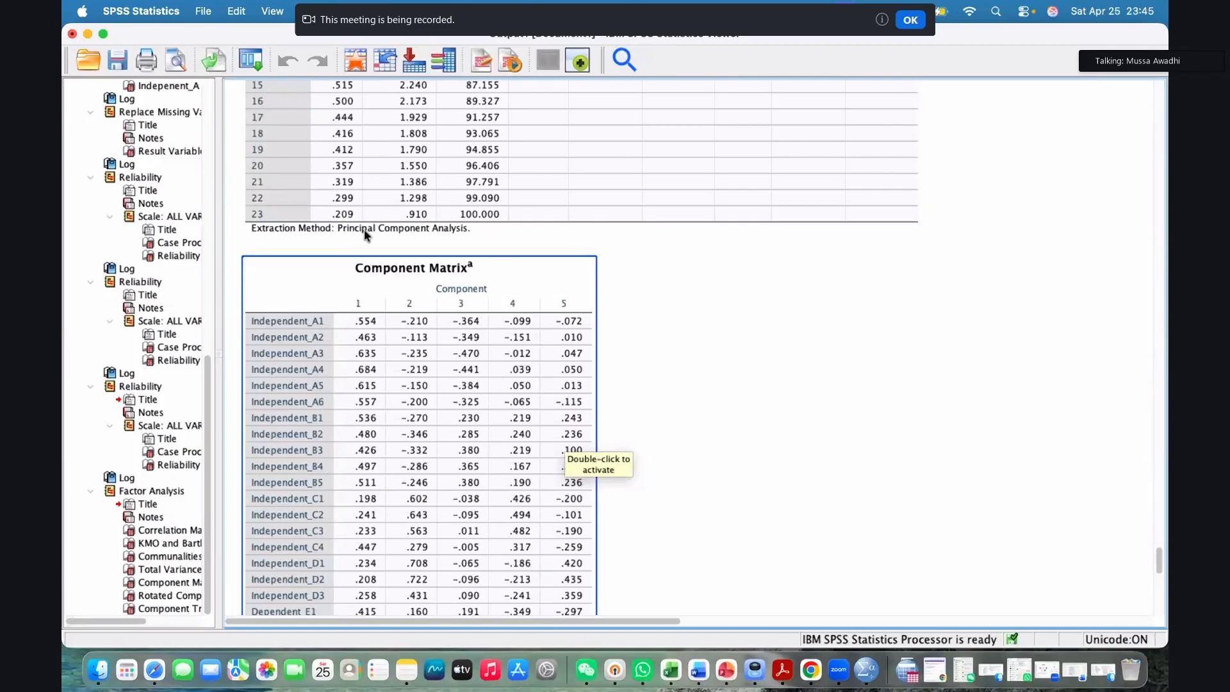
scroll(464, 274, down, 5)
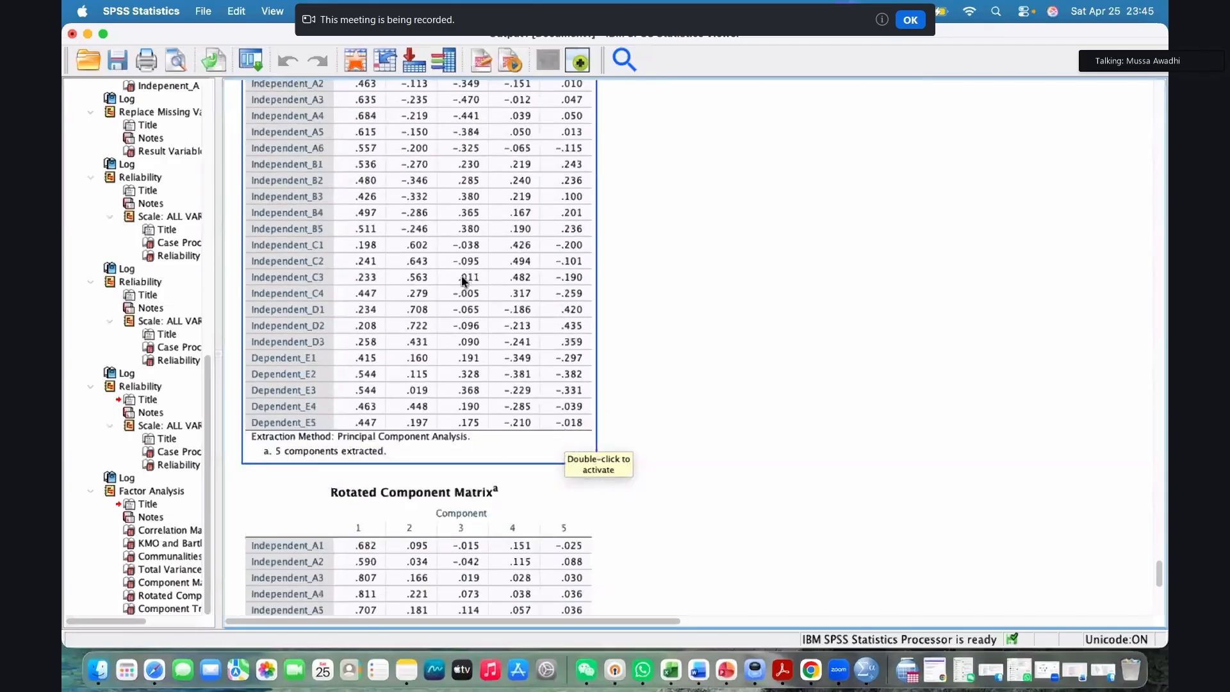
scroll(574, 351, down, 2)
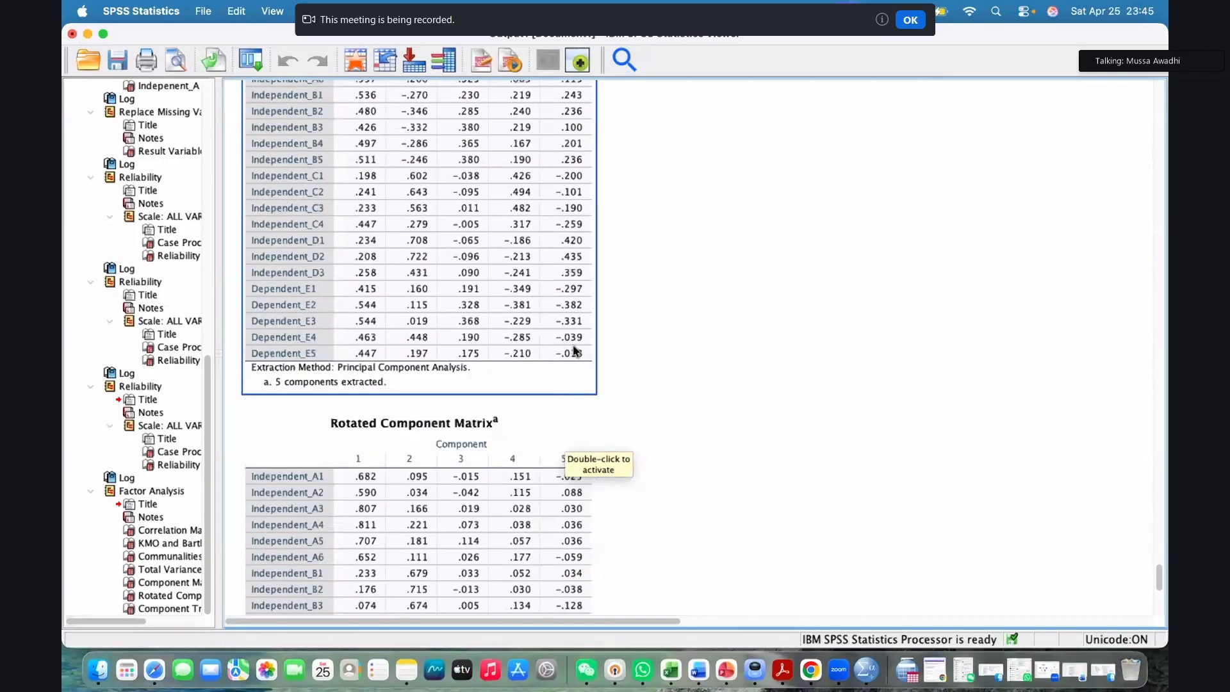
Examine how the items load on the five components in the Rotated Component Matrix, comparing it with the unrotated Component Matrix
scroll(574, 351, down, 5)
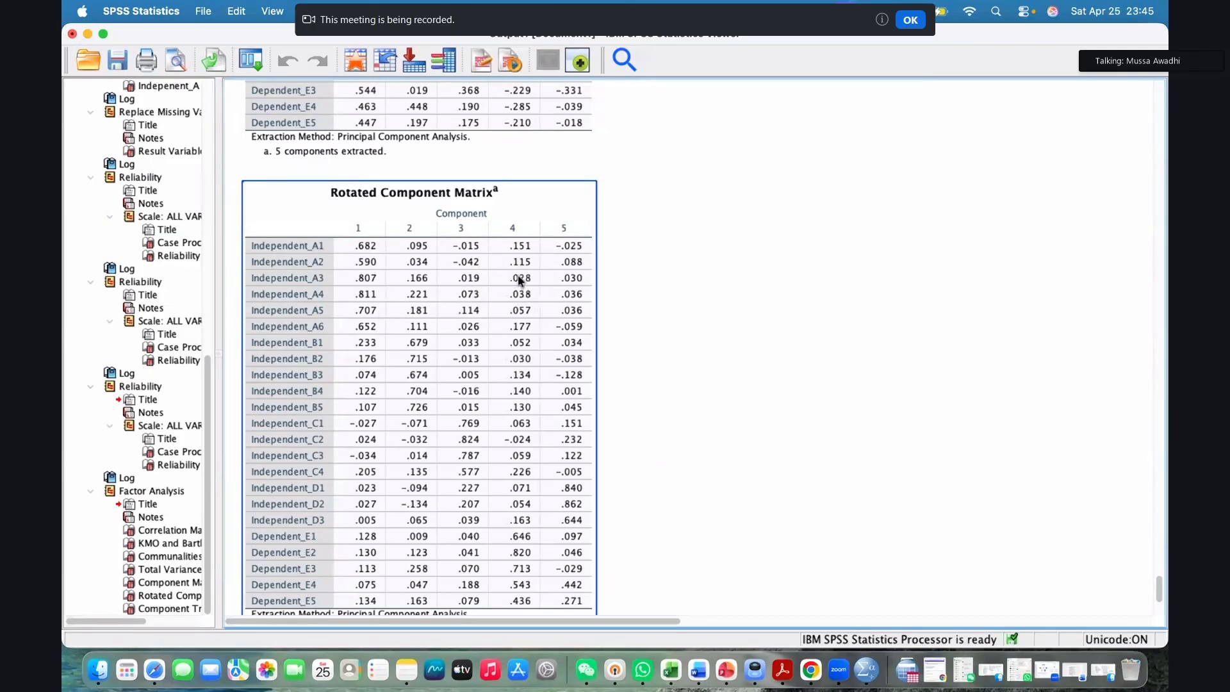
click(323, 345)
click(422, 201)
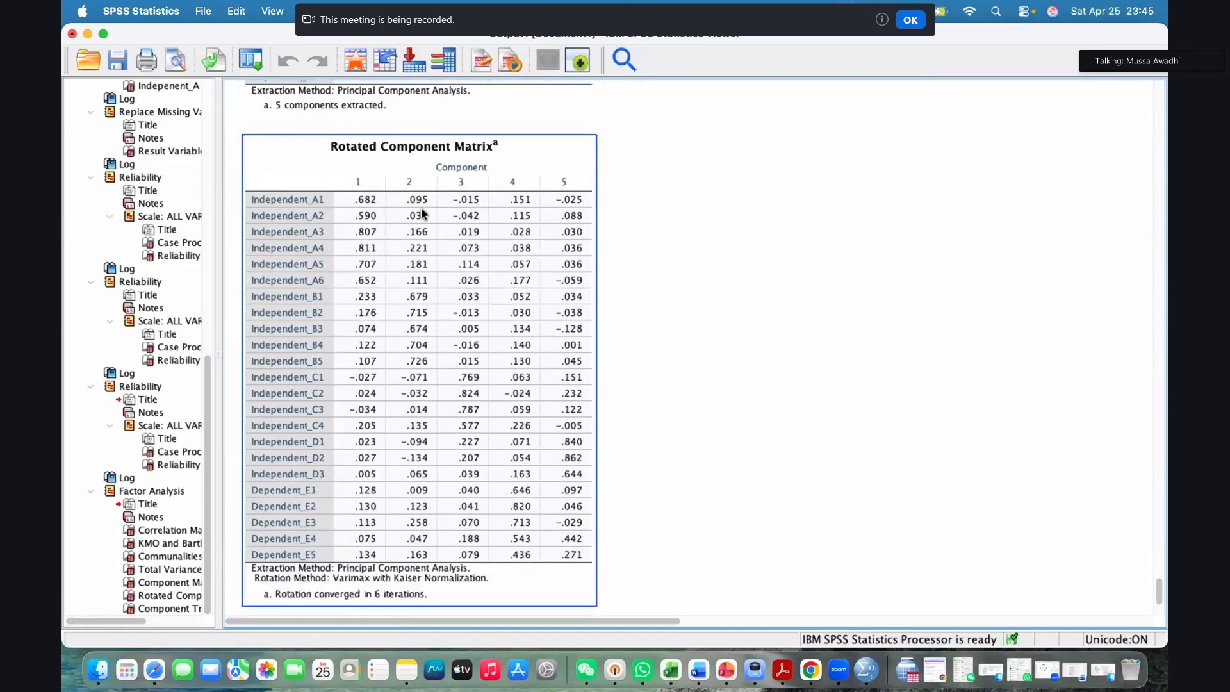
scroll(421, 208, up, 3)
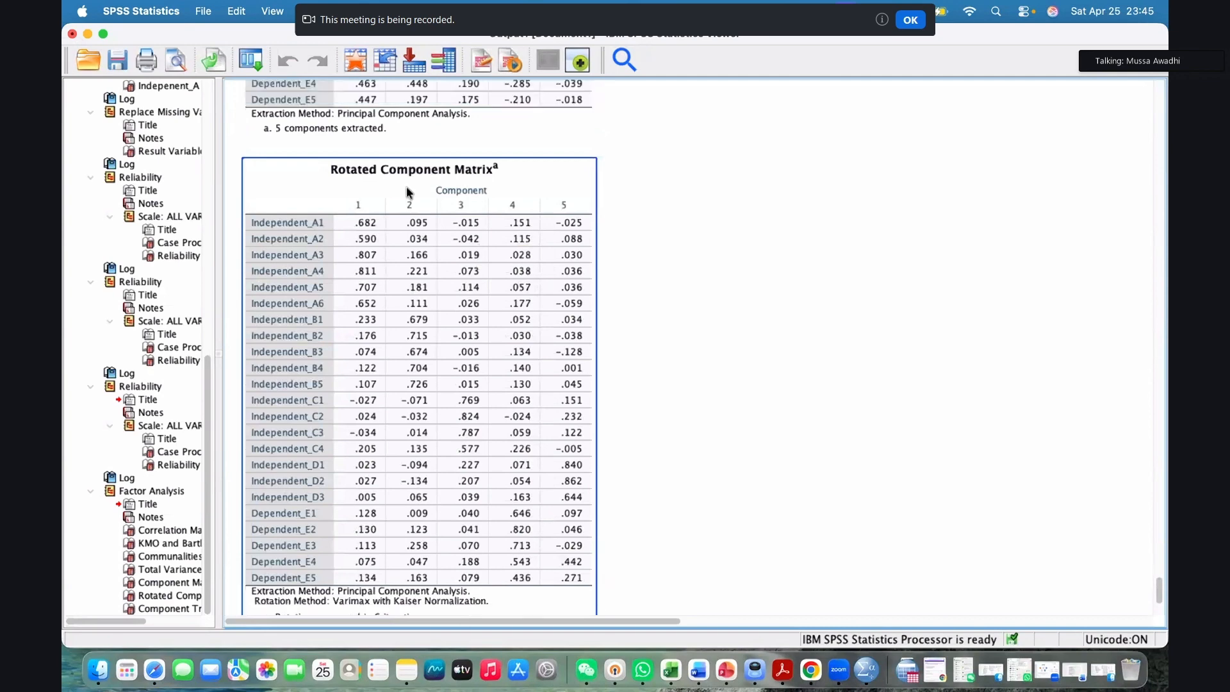
scroll(412, 322, down, 5)
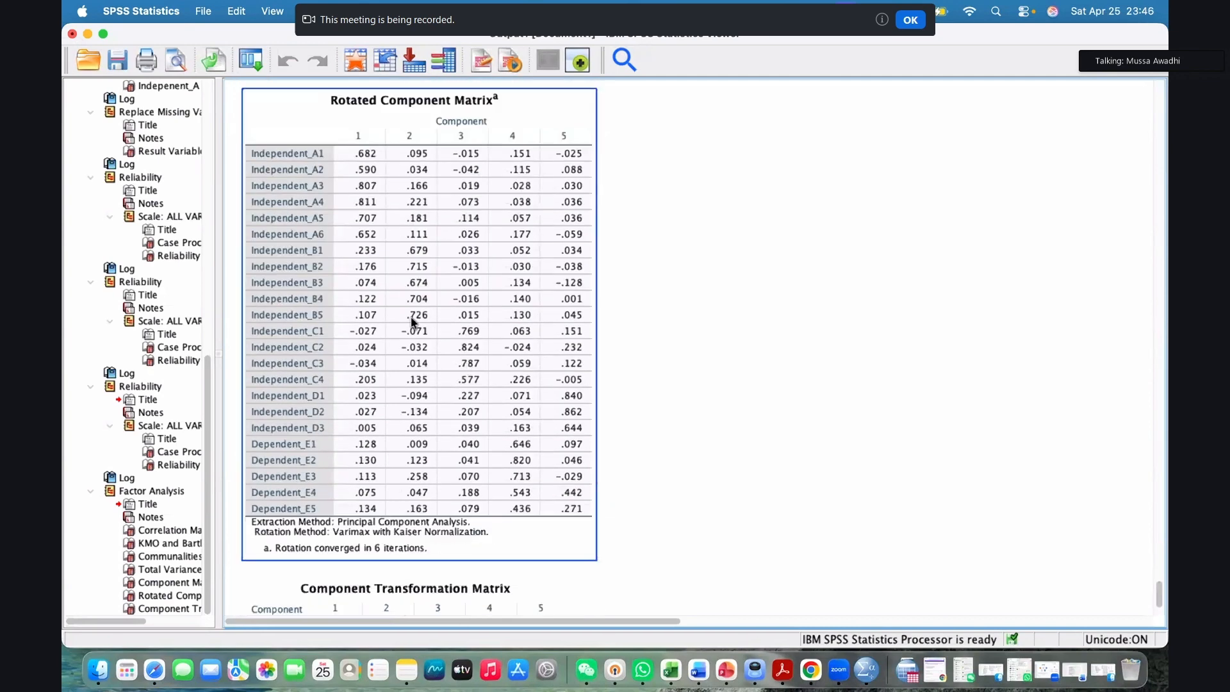
scroll(521, 338, up, 3)
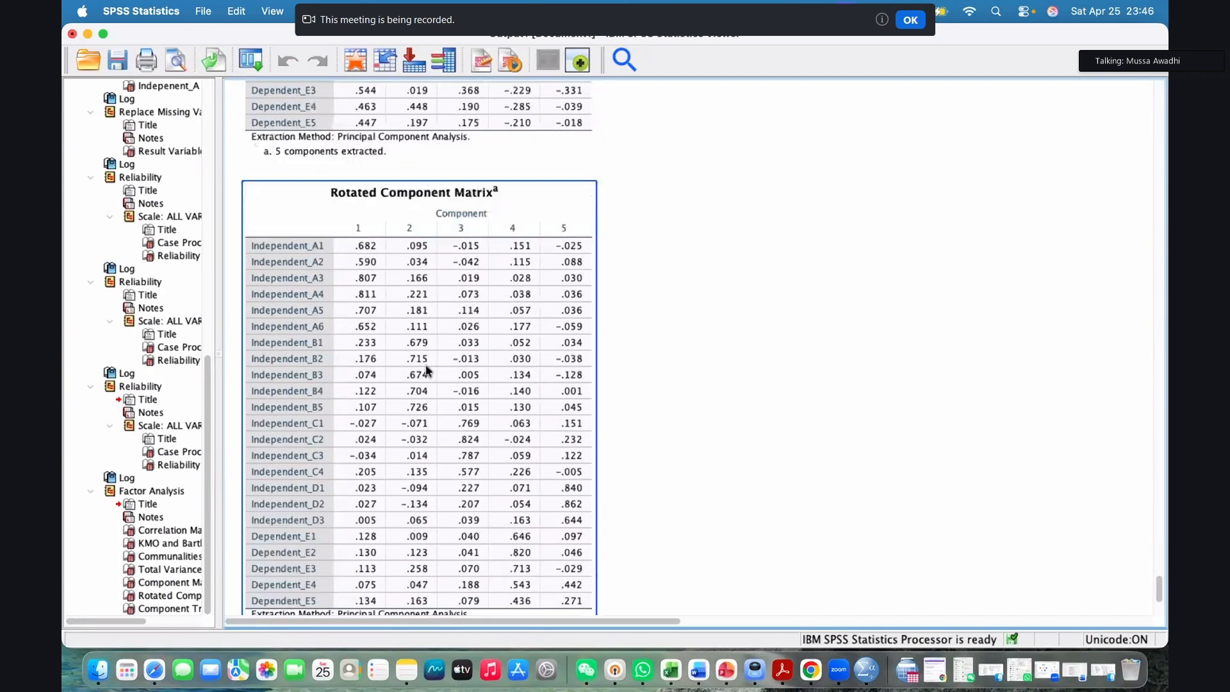
scroll(426, 369, up, 3)
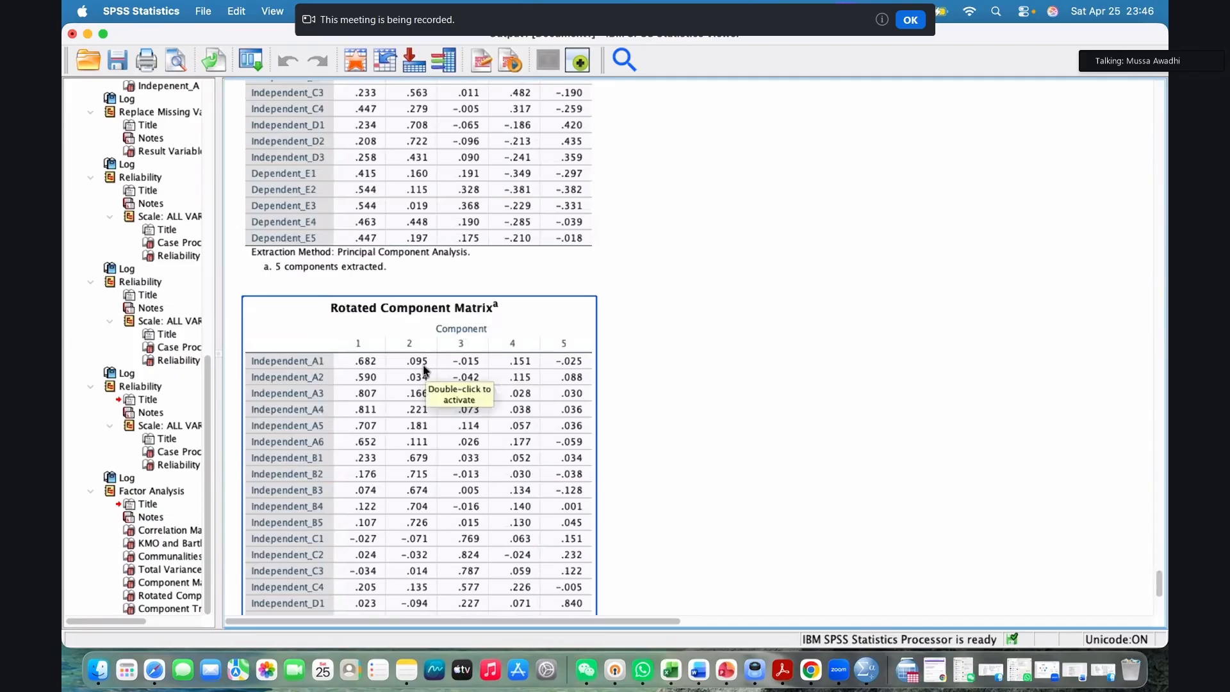
scroll(421, 374, up, 1)
scroll(420, 373, up, 4)
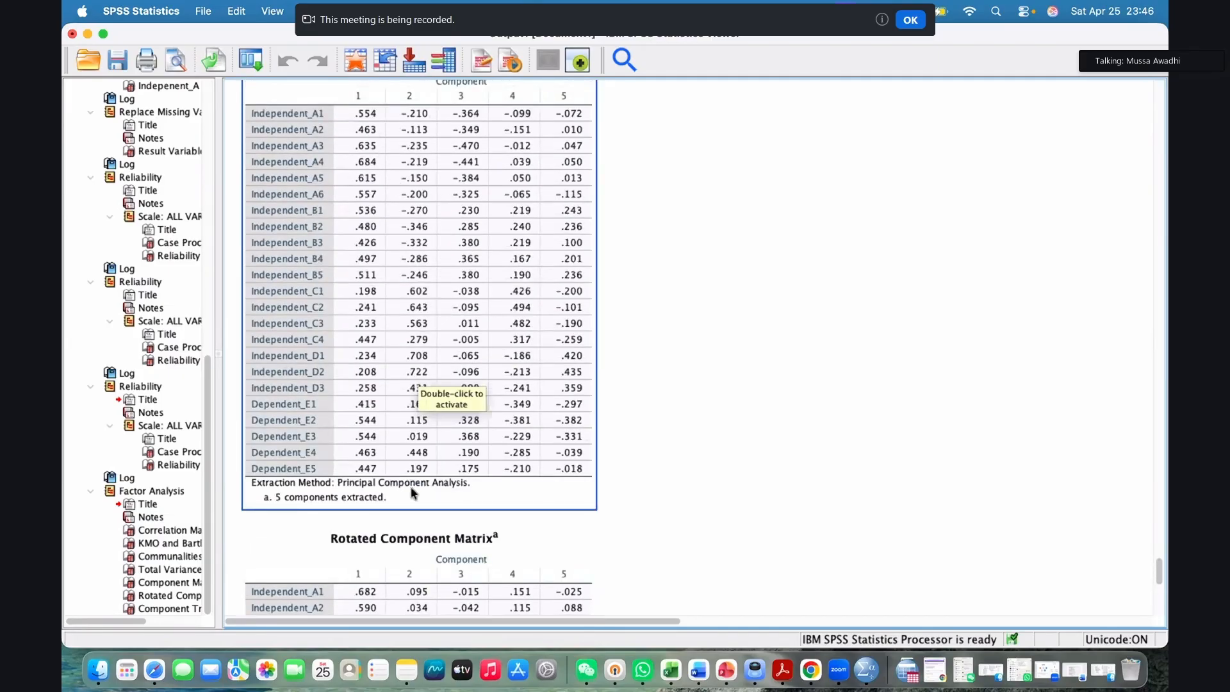
Check the rotated loadings of the C, D and Dependent_E items, continuing to the Component Transformation Matrix
click(444, 538)
scroll(443, 538, down, 4)
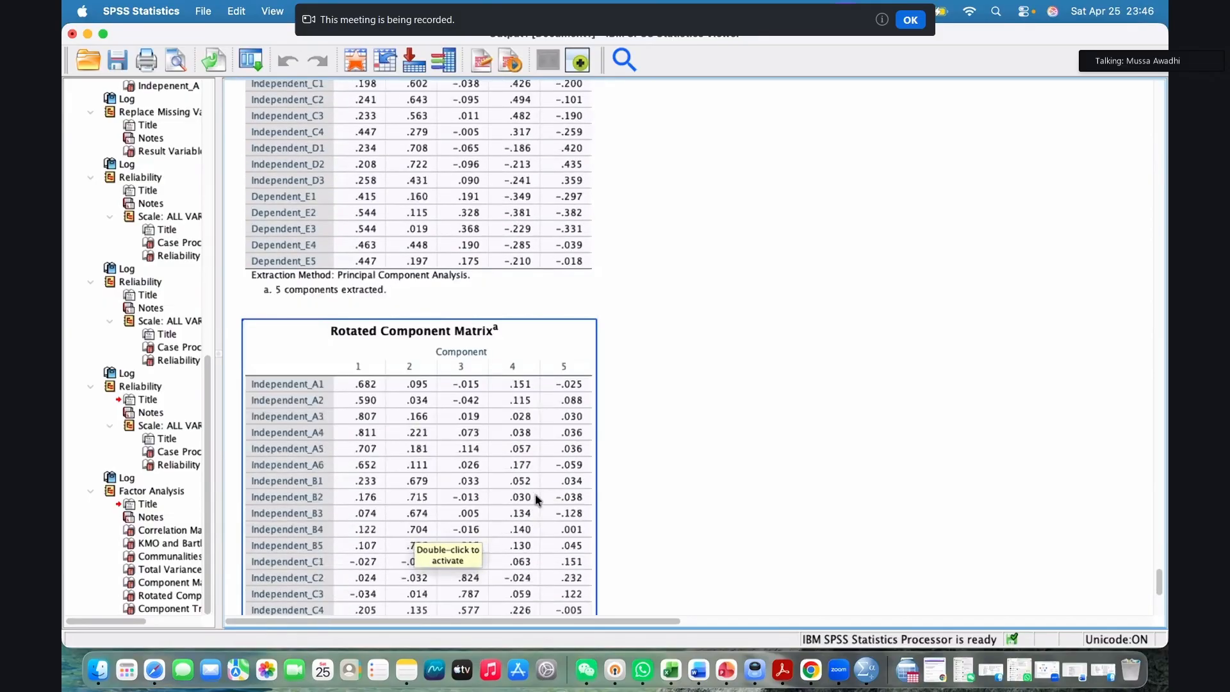
scroll(535, 495, down, 4)
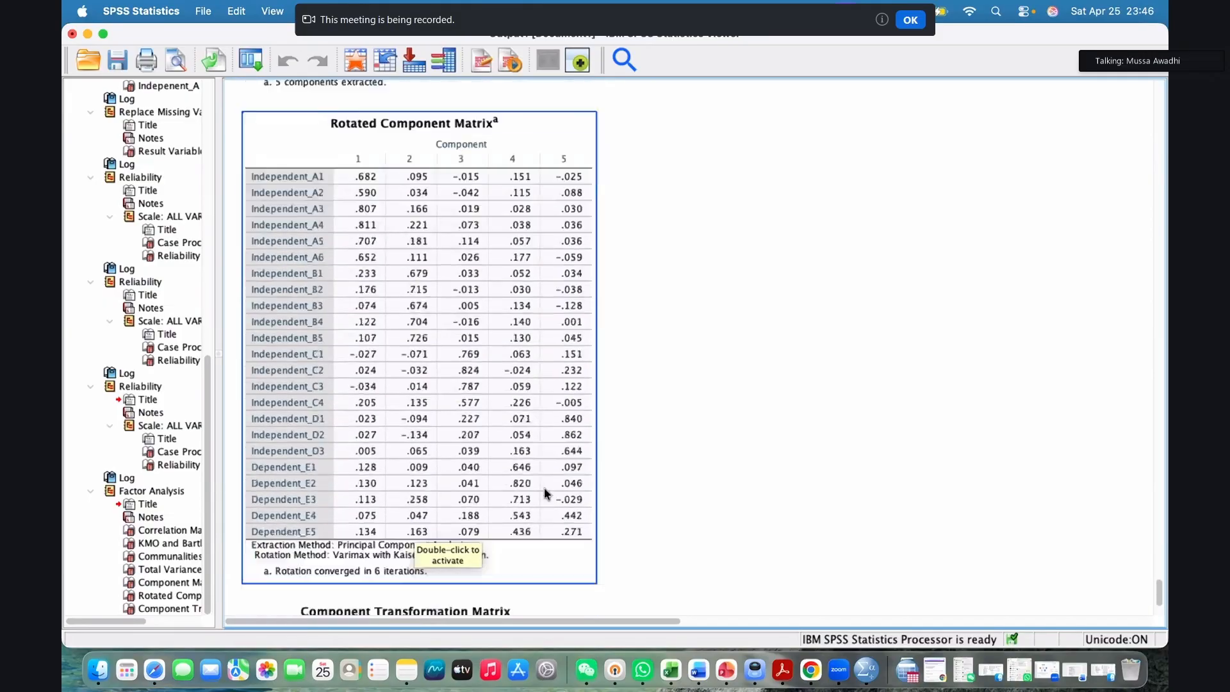
scroll(501, 416, down, 2)
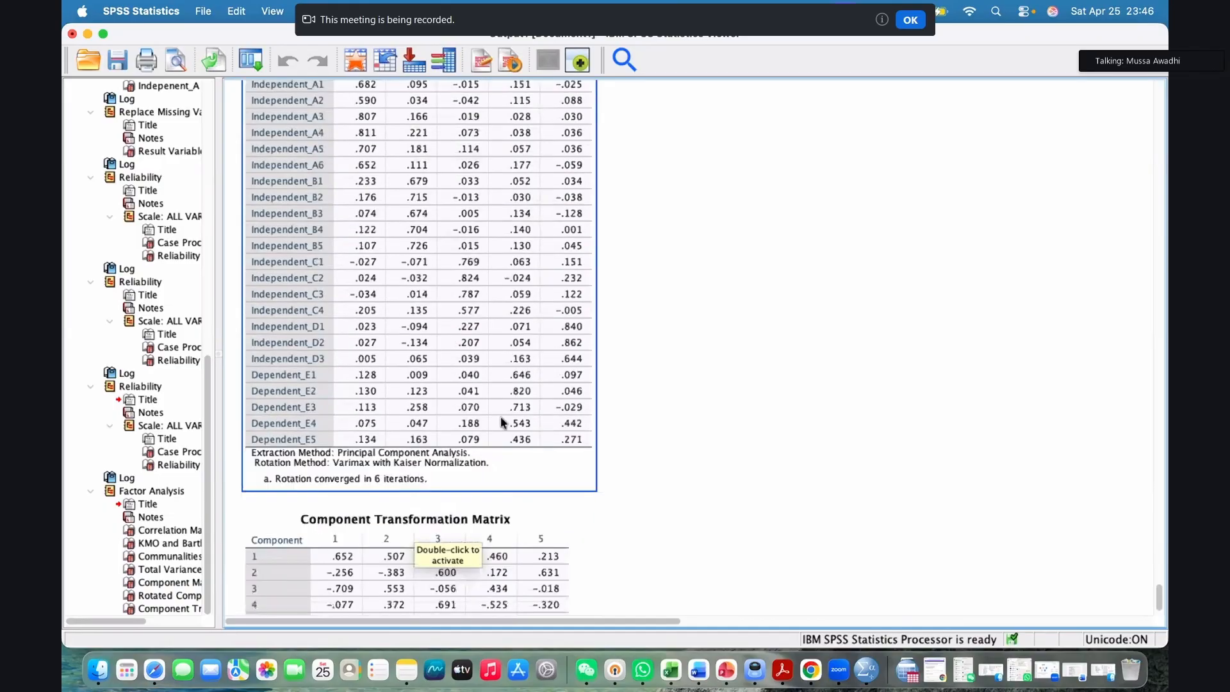
scroll(502, 417, down, 1)
click(479, 452)
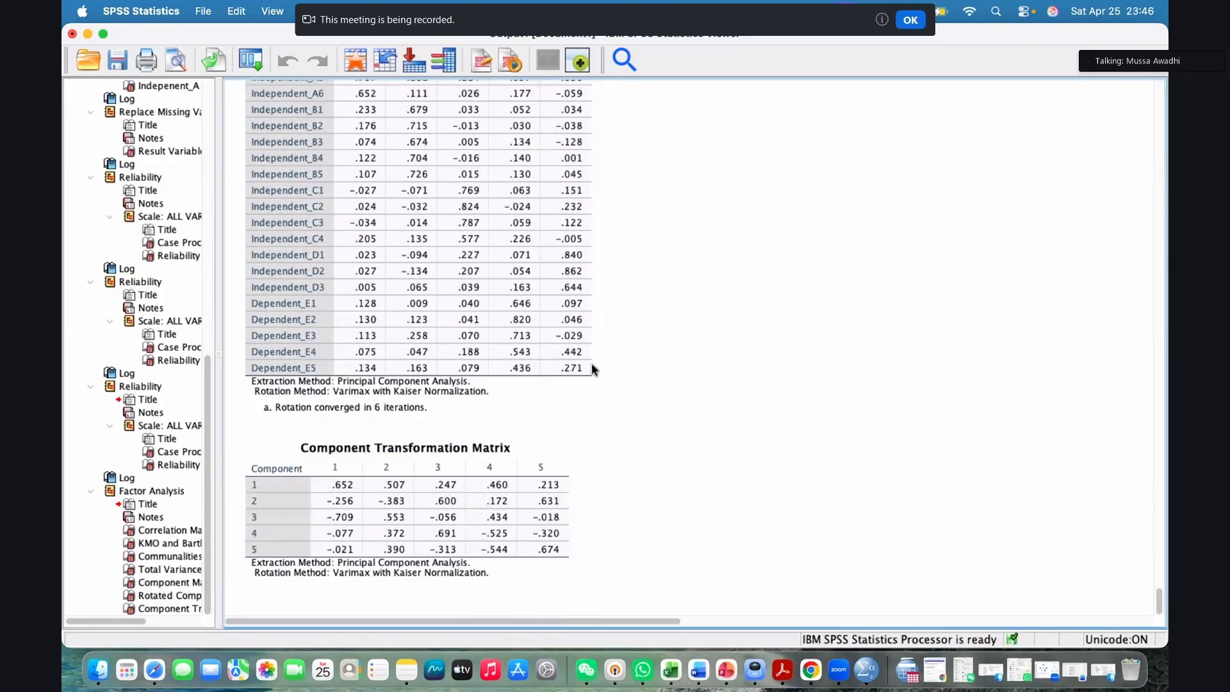
Reopen the Factor Analysis setup for the same variables and check its descriptives settings
scroll(519, 256, up, 1)
scroll(345, 360, up, 3)
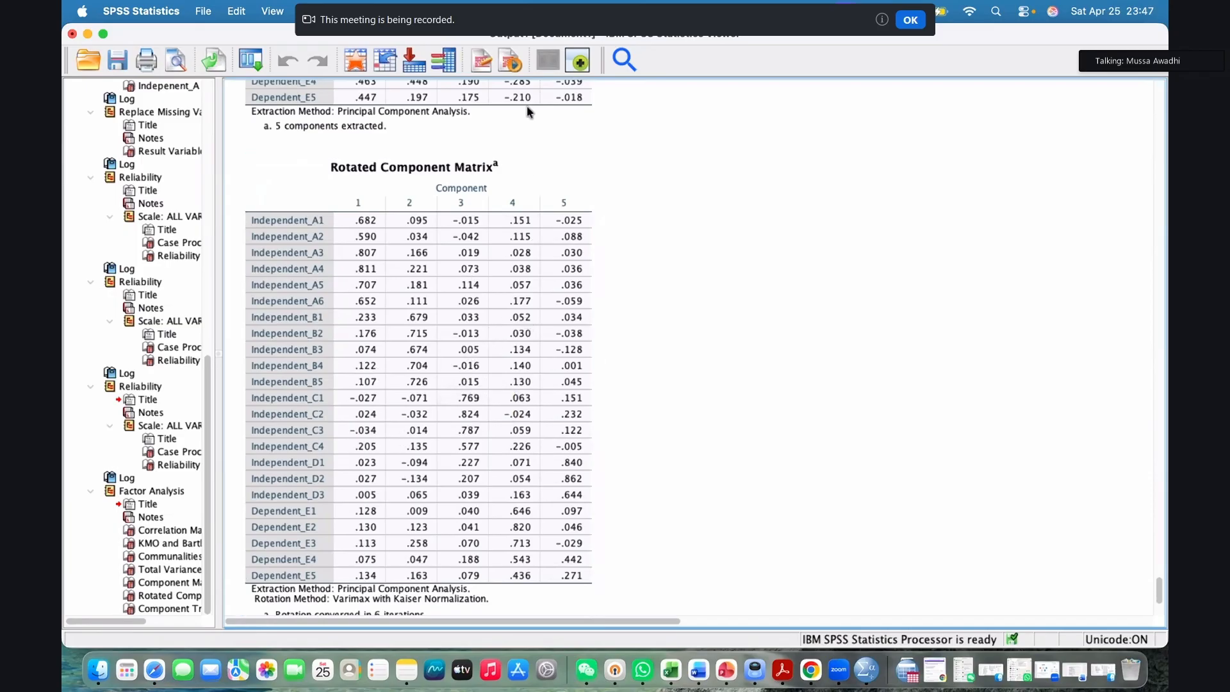
click(504, 13)
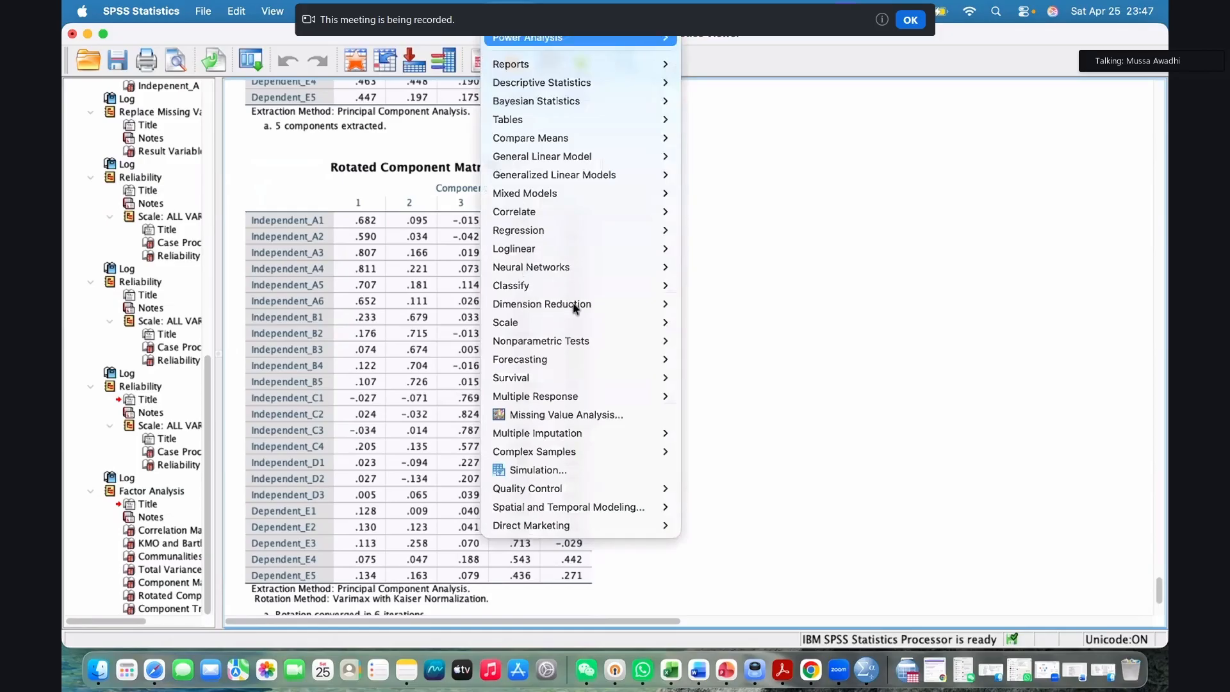
mouse_move(576, 304)
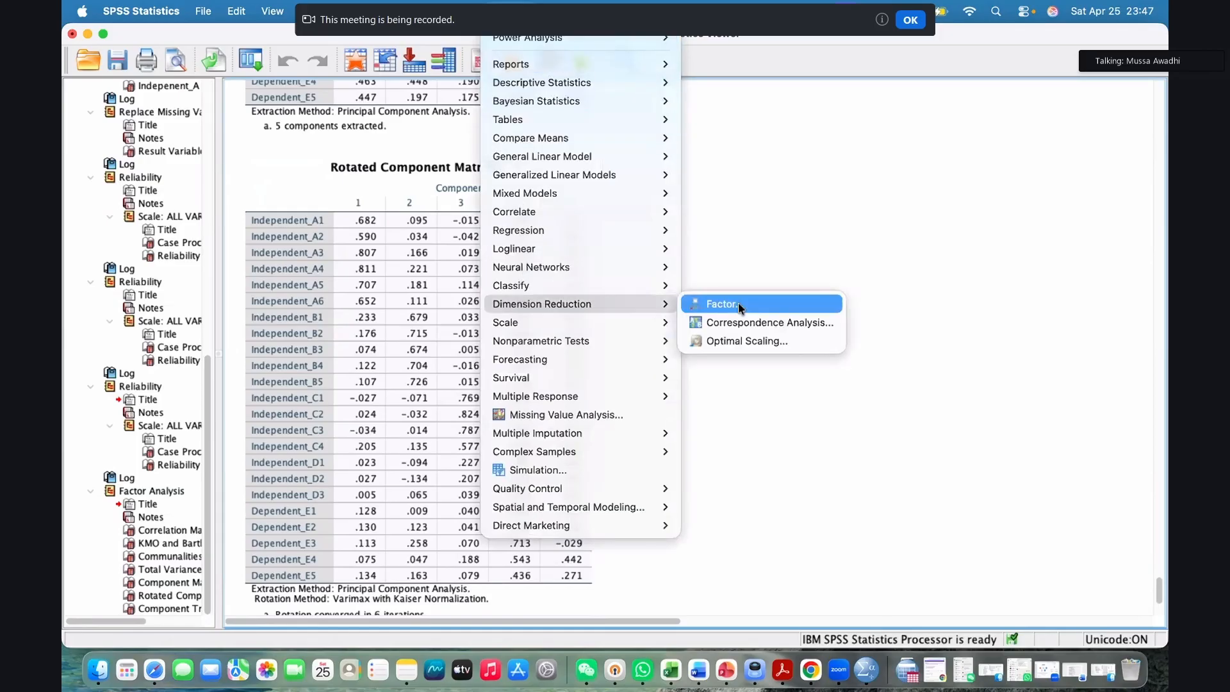
click(738, 303)
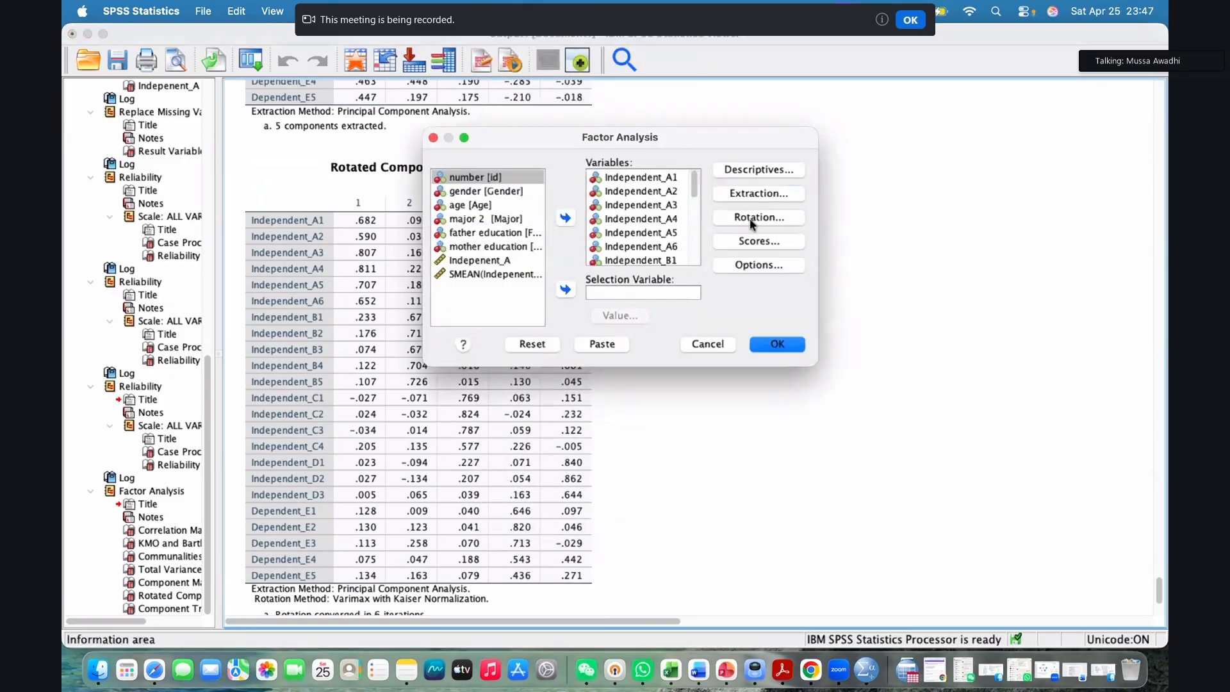
click(758, 170)
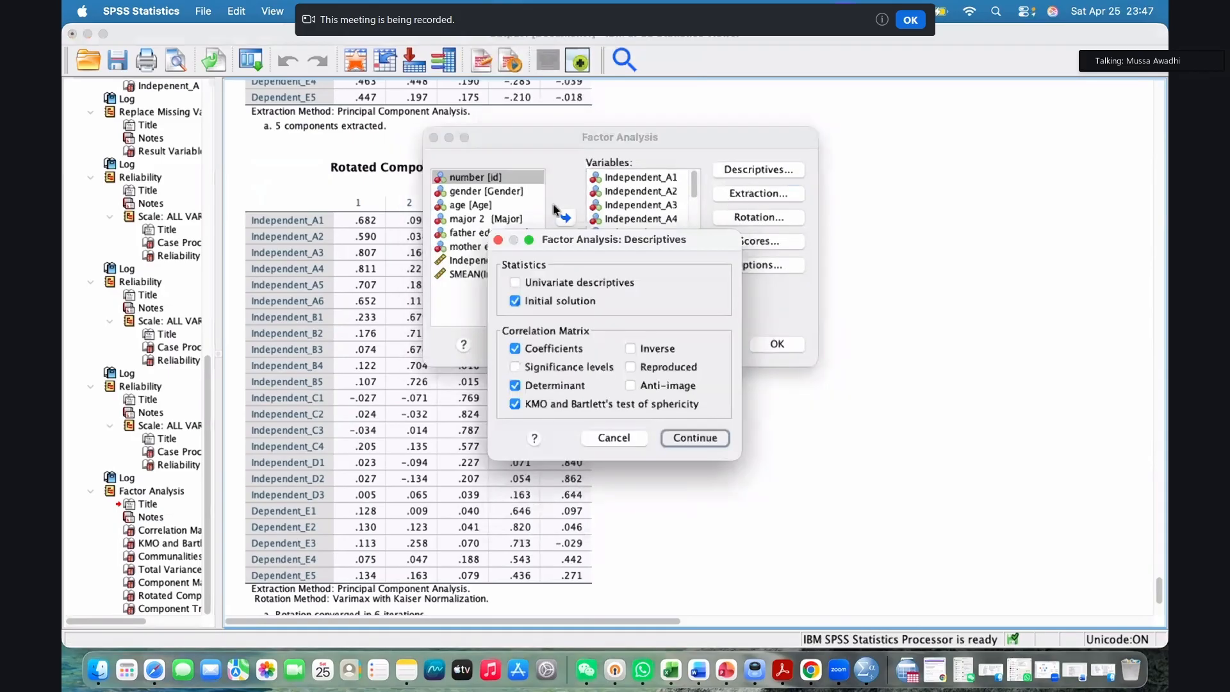
click(692, 437)
Review the extraction, rotation and factor scores settings of the factor analysis
click(758, 194)
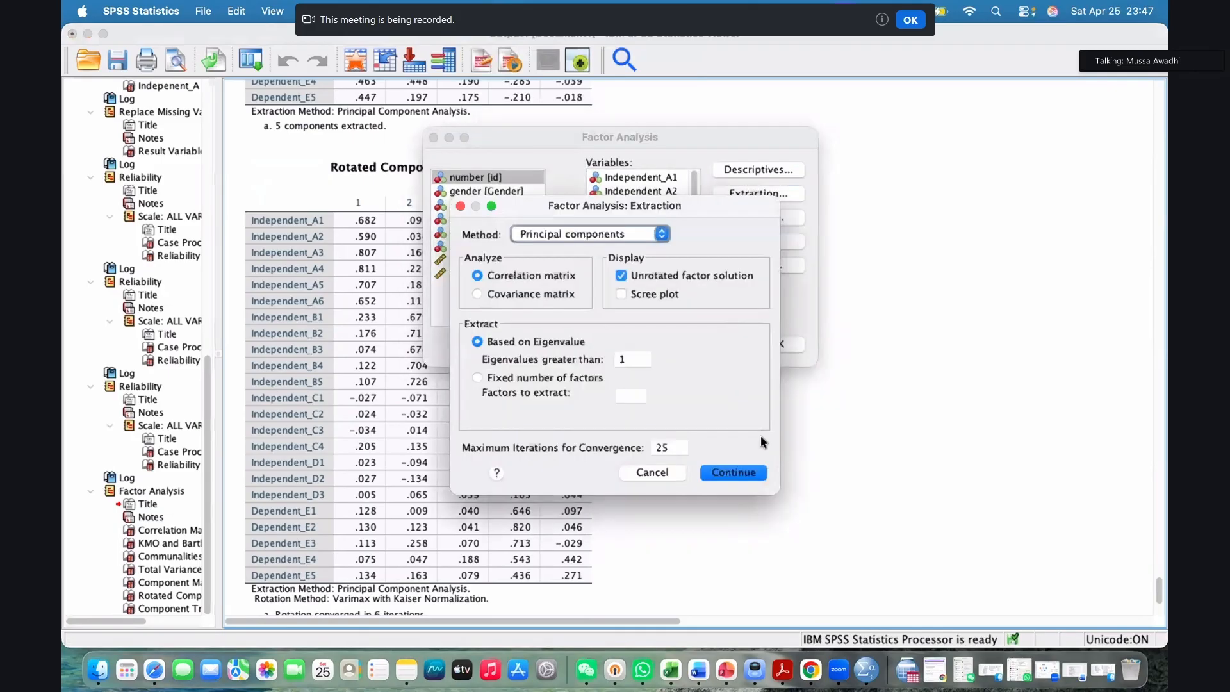
click(734, 471)
click(752, 218)
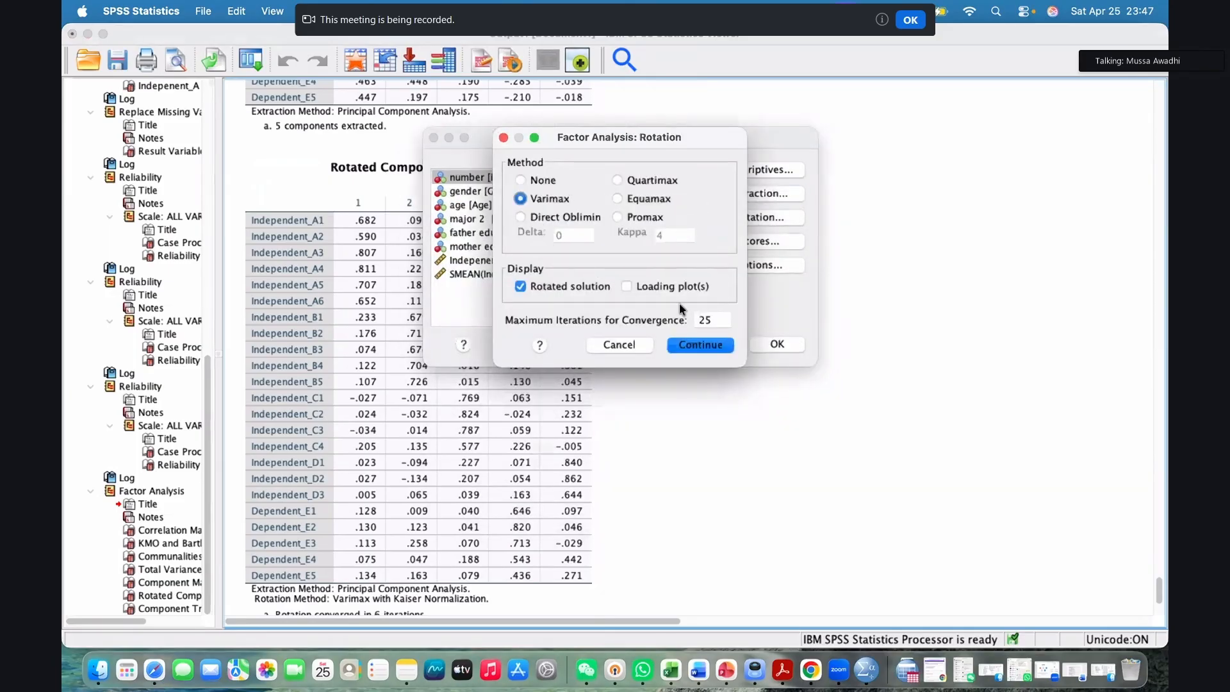
click(717, 347)
click(777, 242)
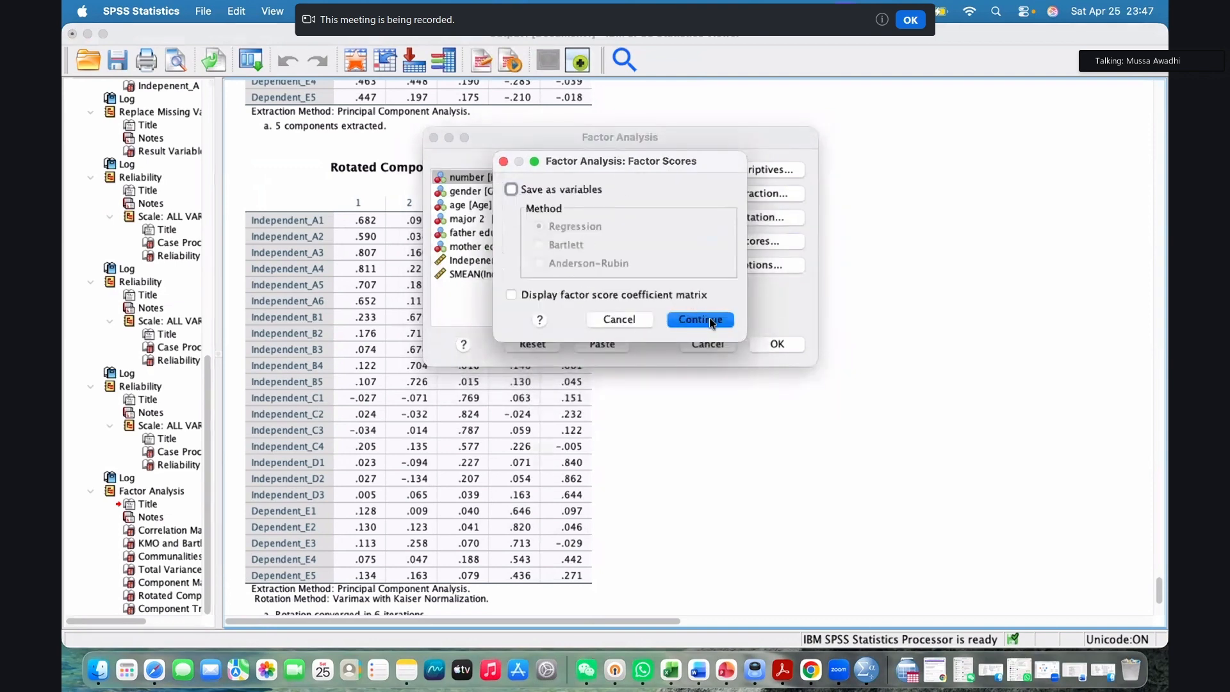
key(Return)
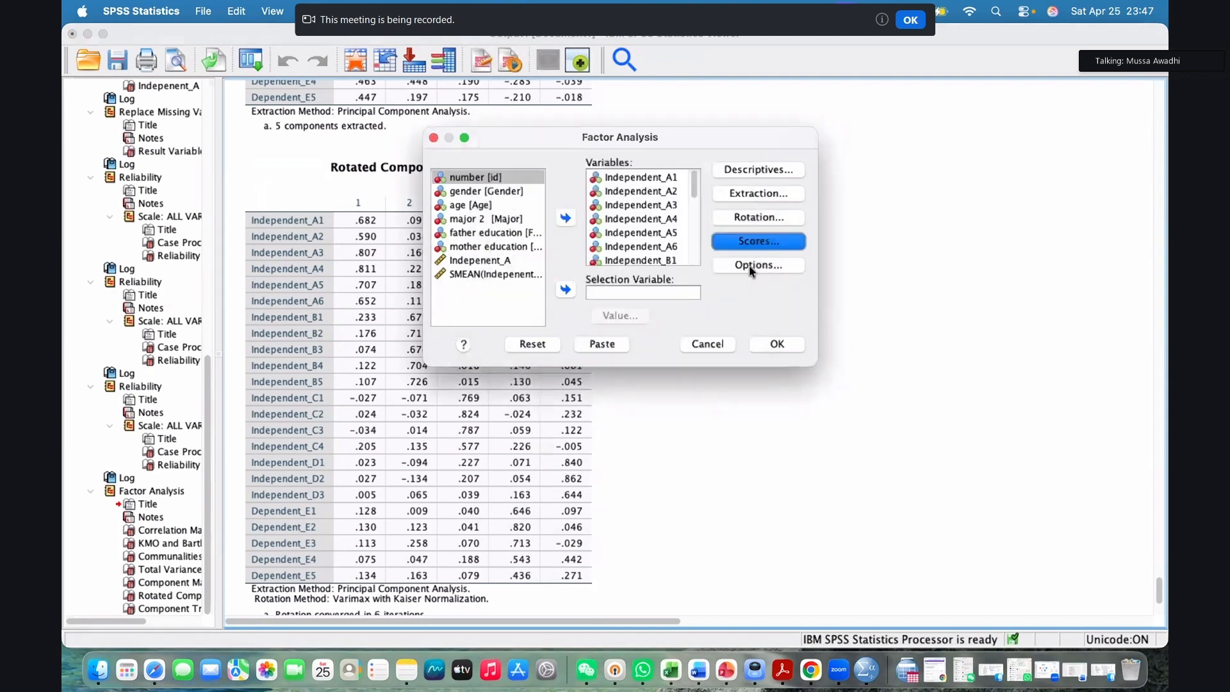
Suppress small coefficients with an absolute value below .50 and rerun the factor analysis
click(751, 266)
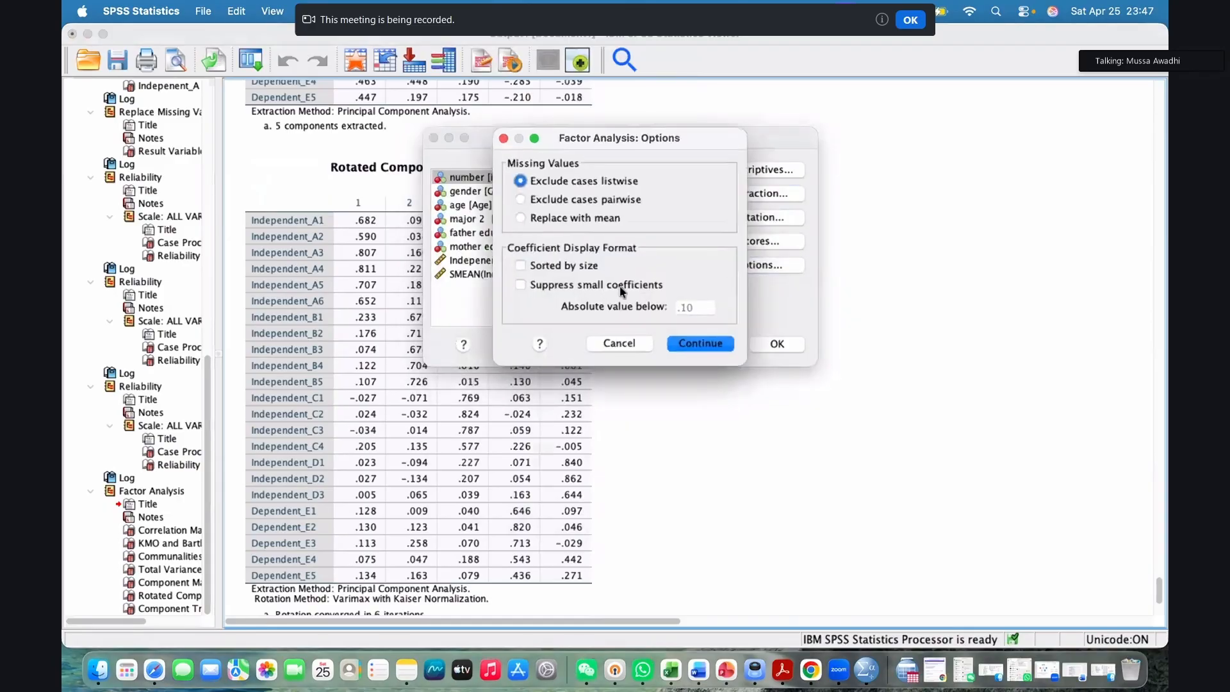
click(520, 286)
click(699, 308)
click(691, 308)
key(BackSpace)
text(5)
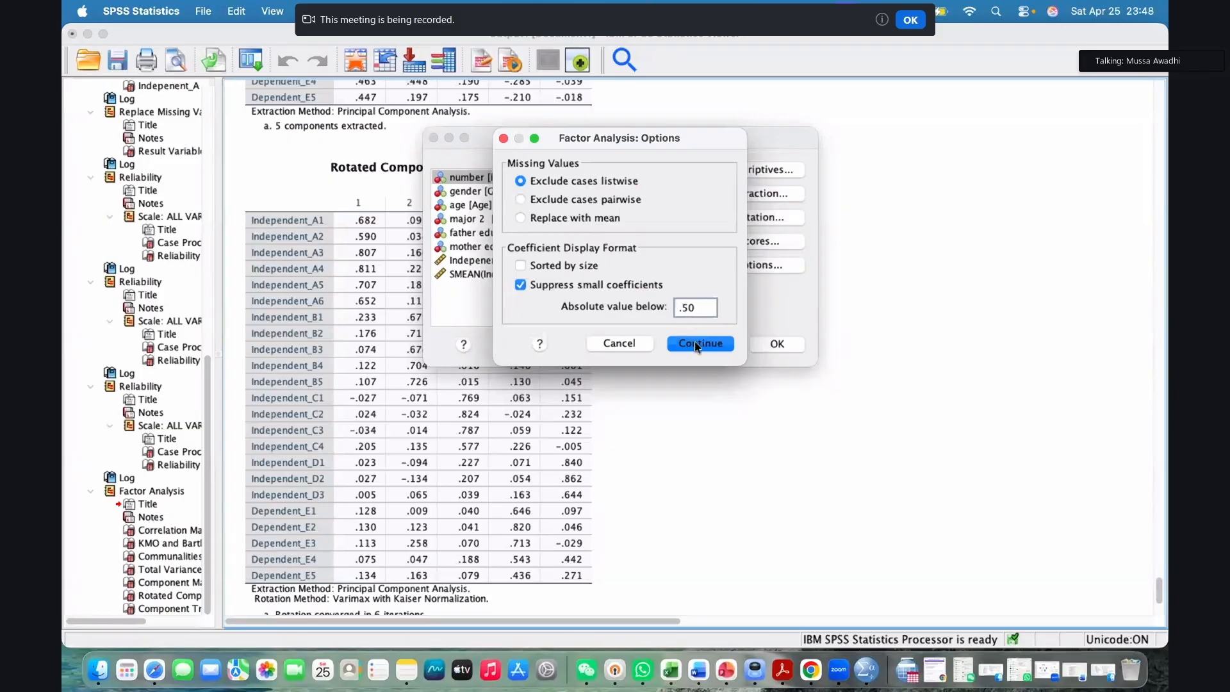
click(690, 309)
key(Return)
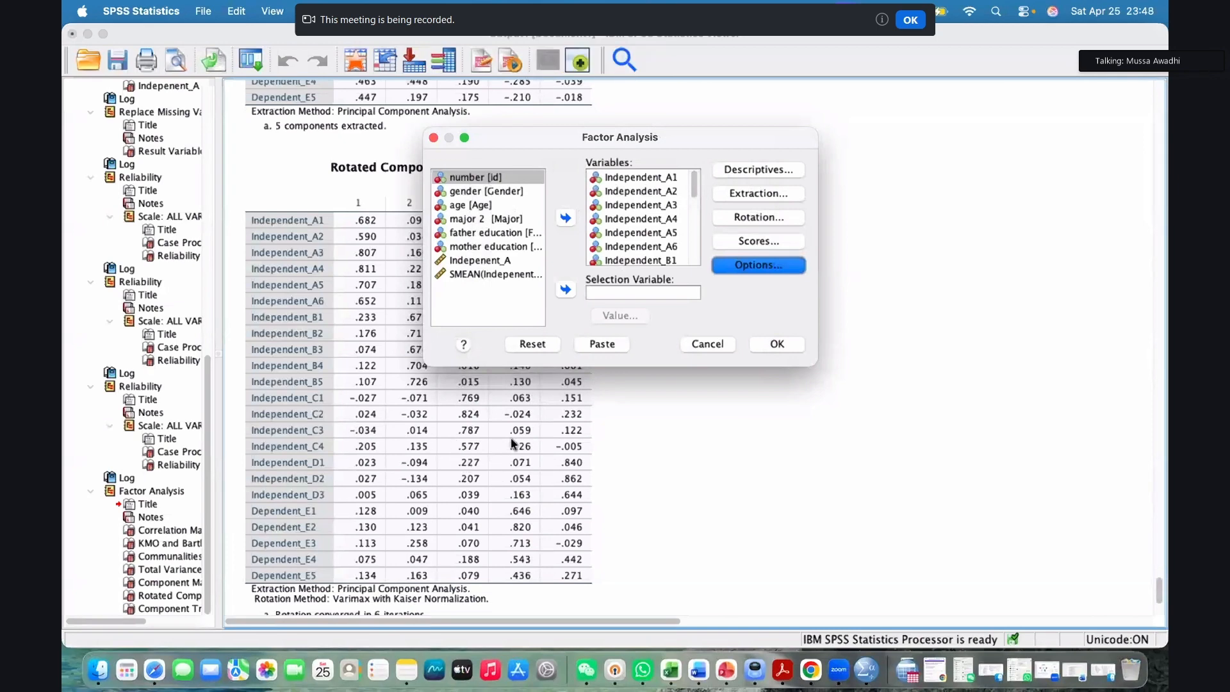
key(Return)
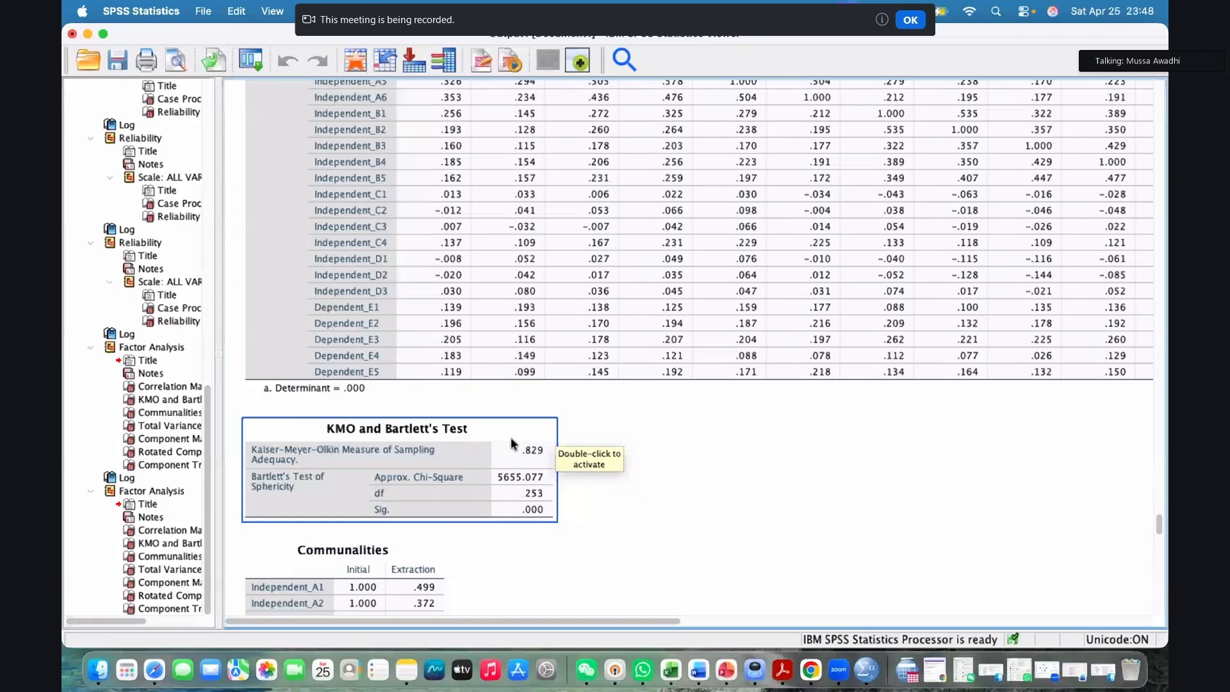
Review the new factor output from KMO and Bartlett's Test through Total Variance Explained to the Component Matrix and Rotated Component Matrix
scroll(511, 442, down, 3)
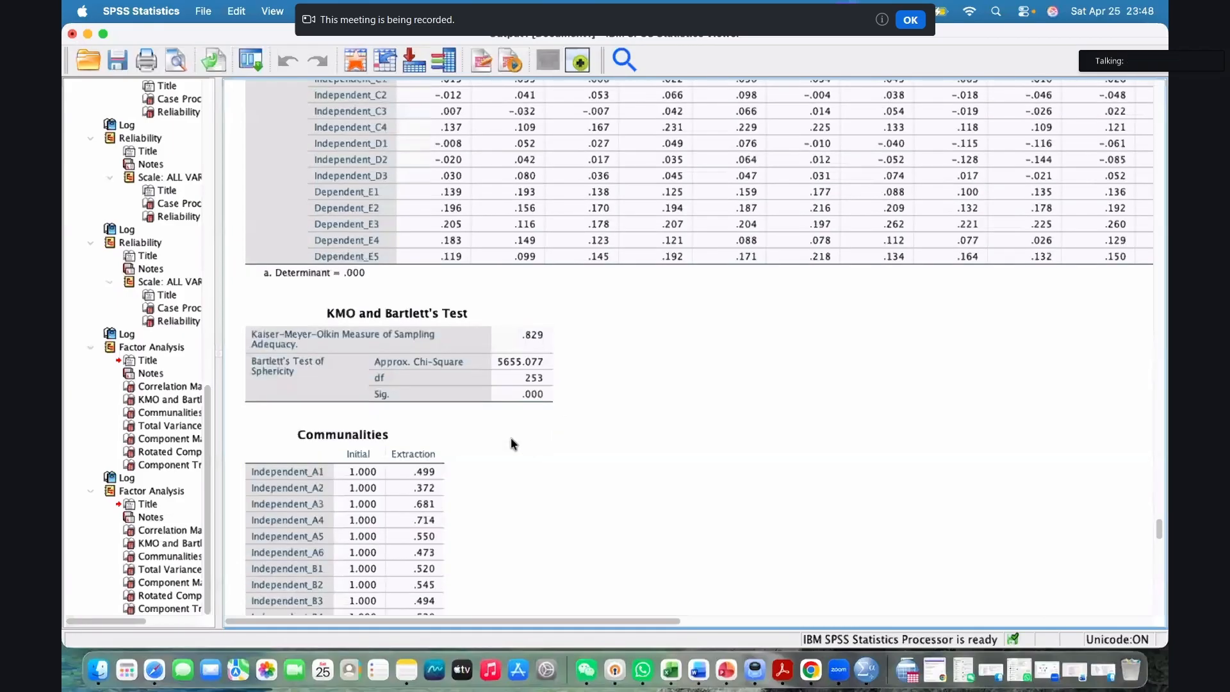
scroll(512, 442, down, 15)
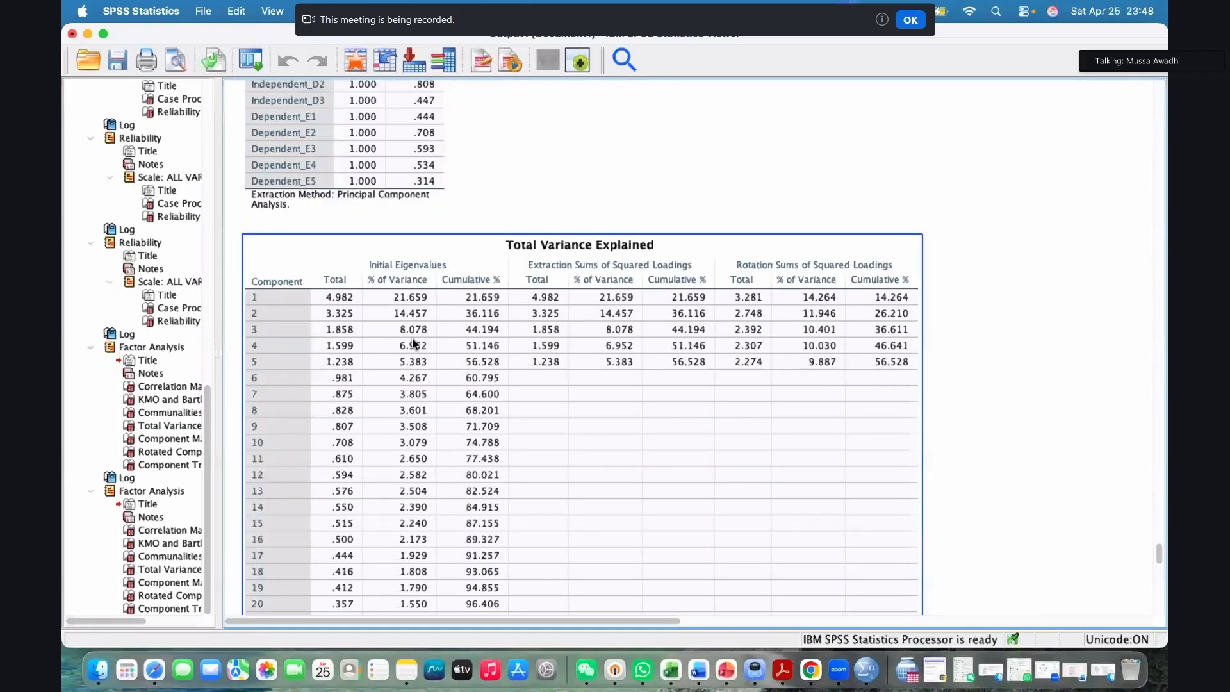
scroll(400, 363, down, 17)
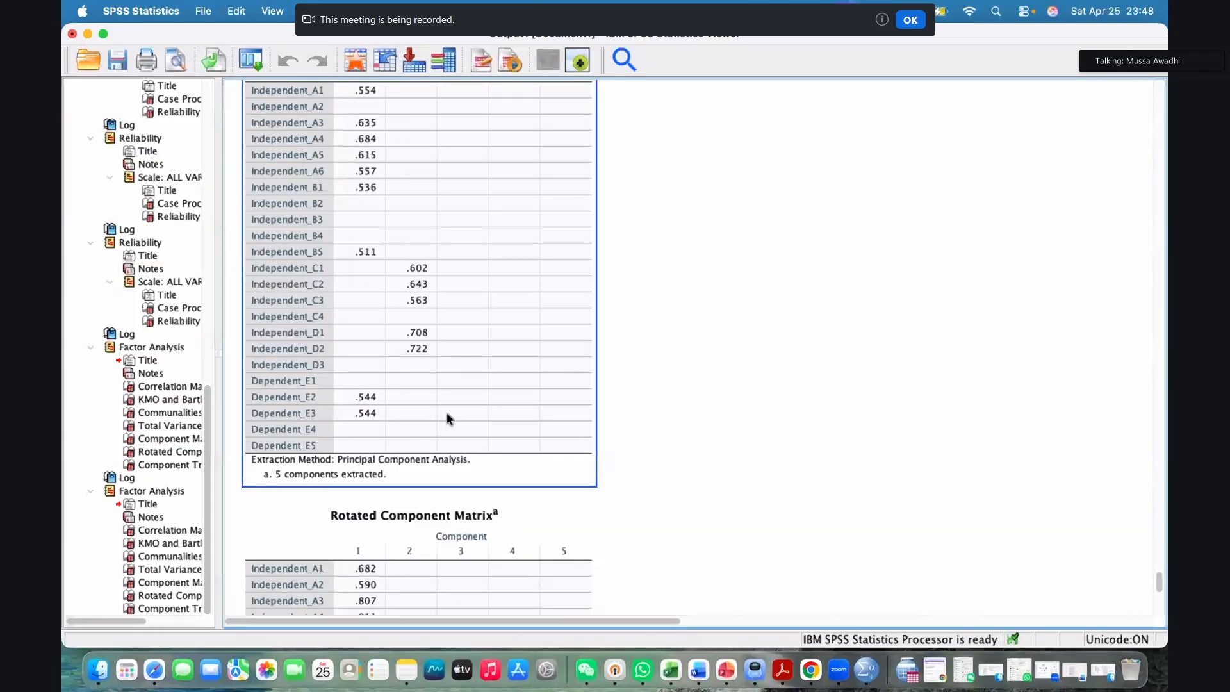
scroll(450, 409, up, 3)
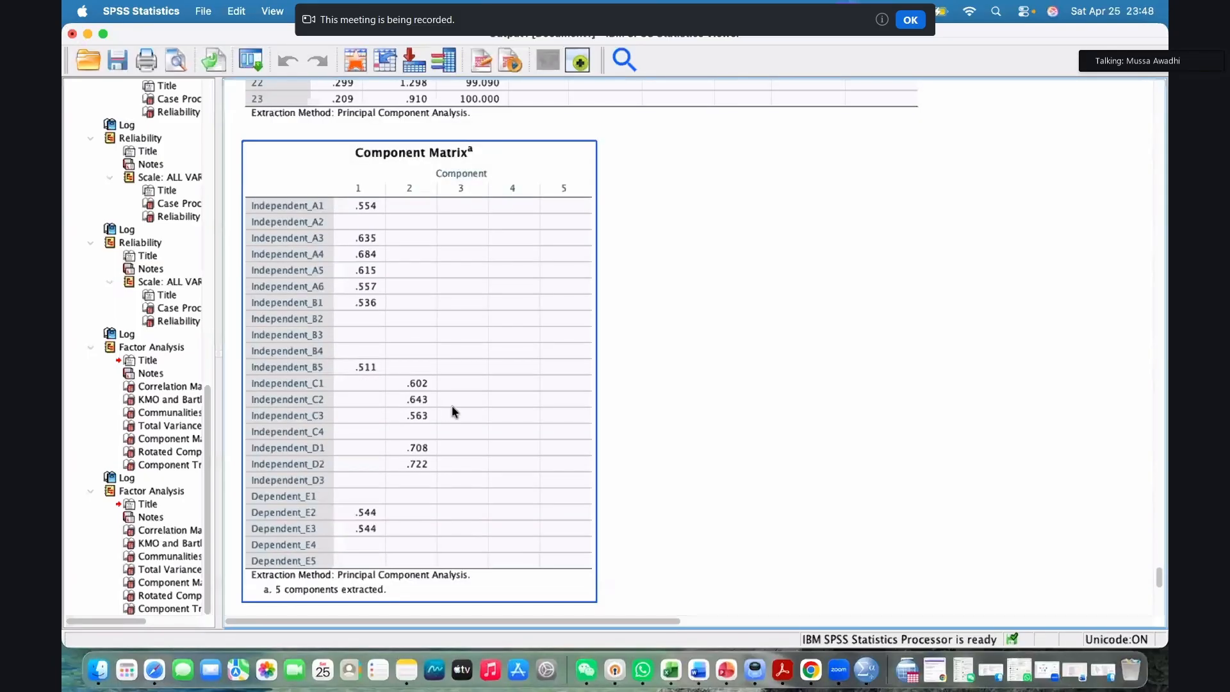
scroll(452, 406, down, 12)
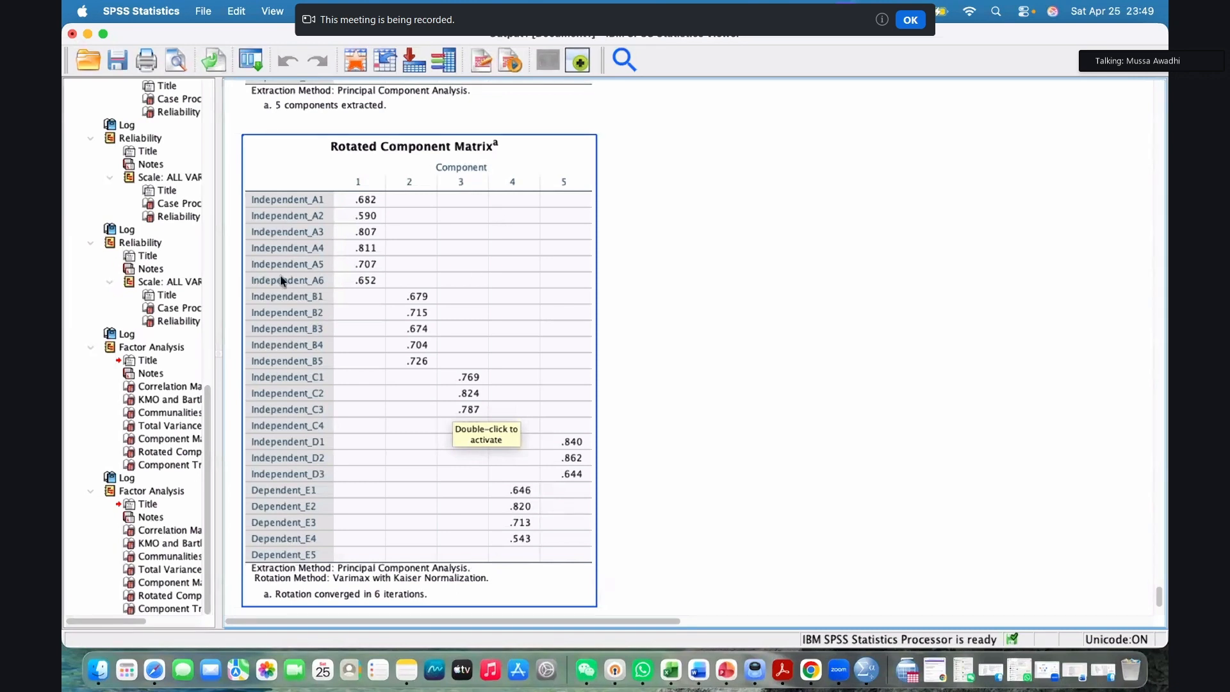
Go back from the Rotated Component Matrix through the Total Variance Explained table to the Communalities and KMO and Bartlett's Test tables
click(726, 387)
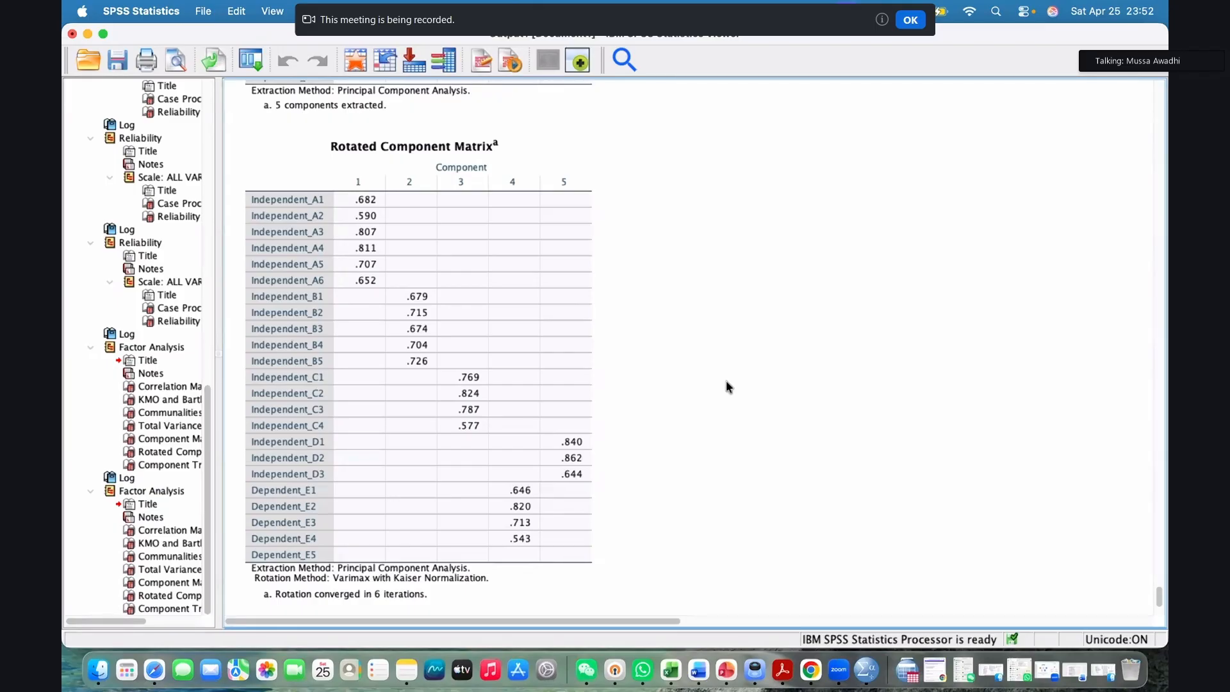
scroll(533, 241, up, 6)
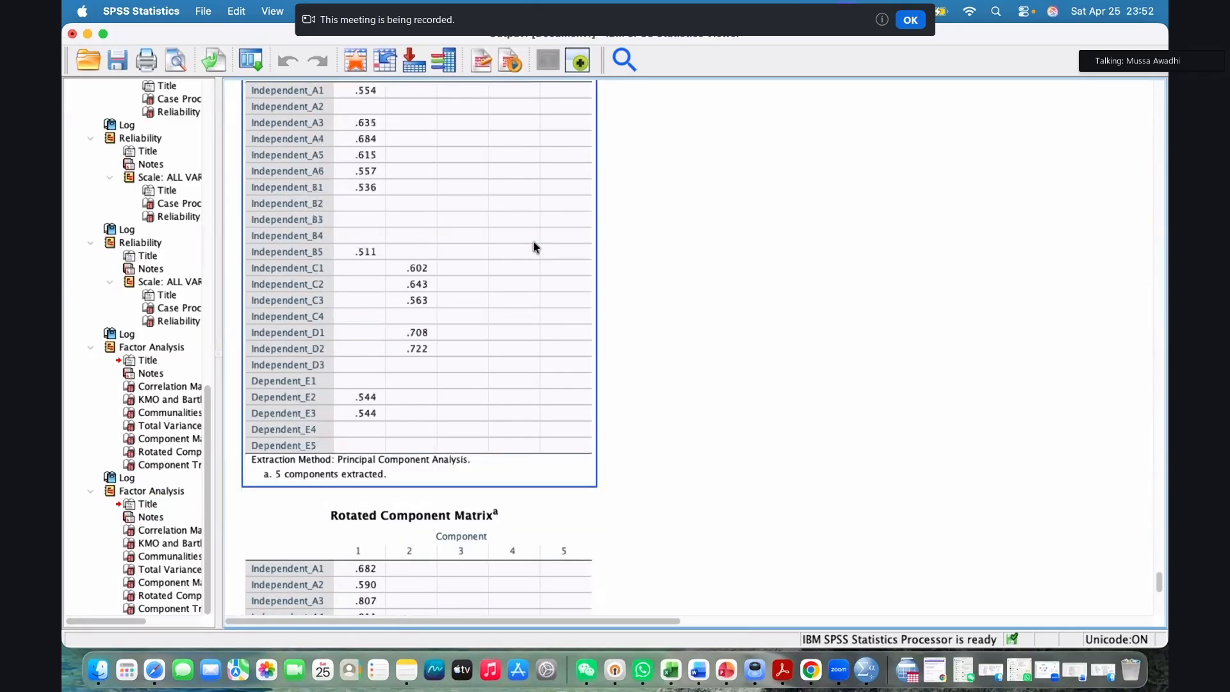
scroll(533, 242, up, 10)
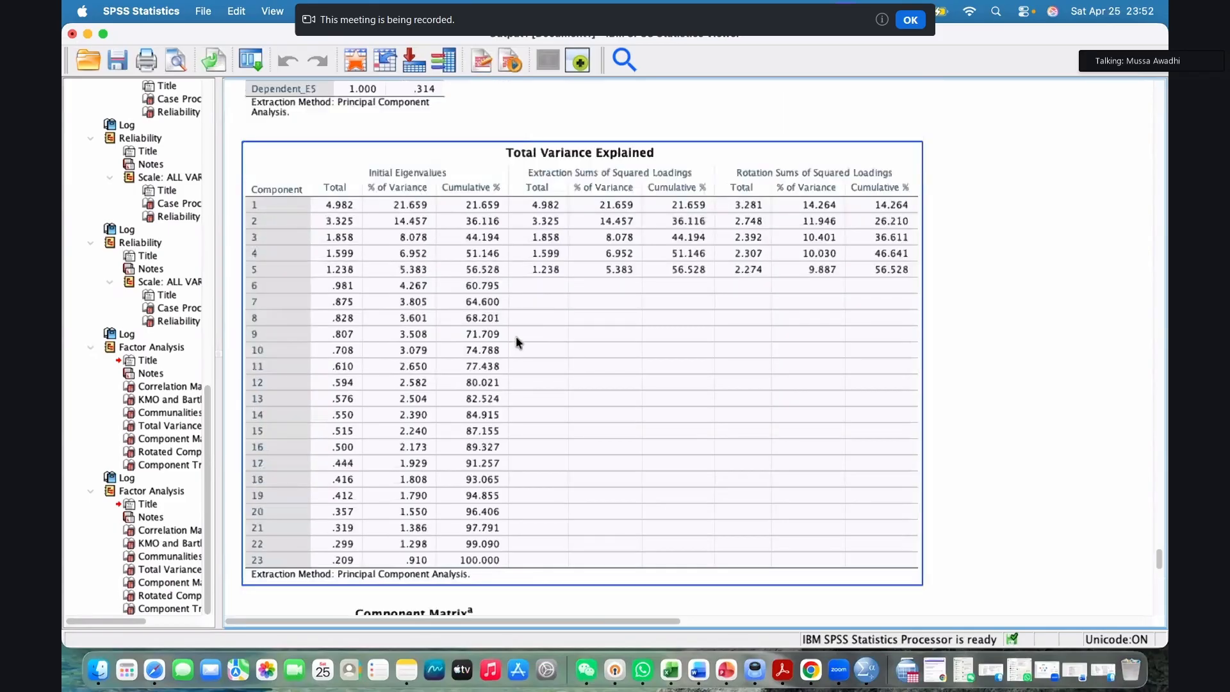
scroll(517, 340, up, 1)
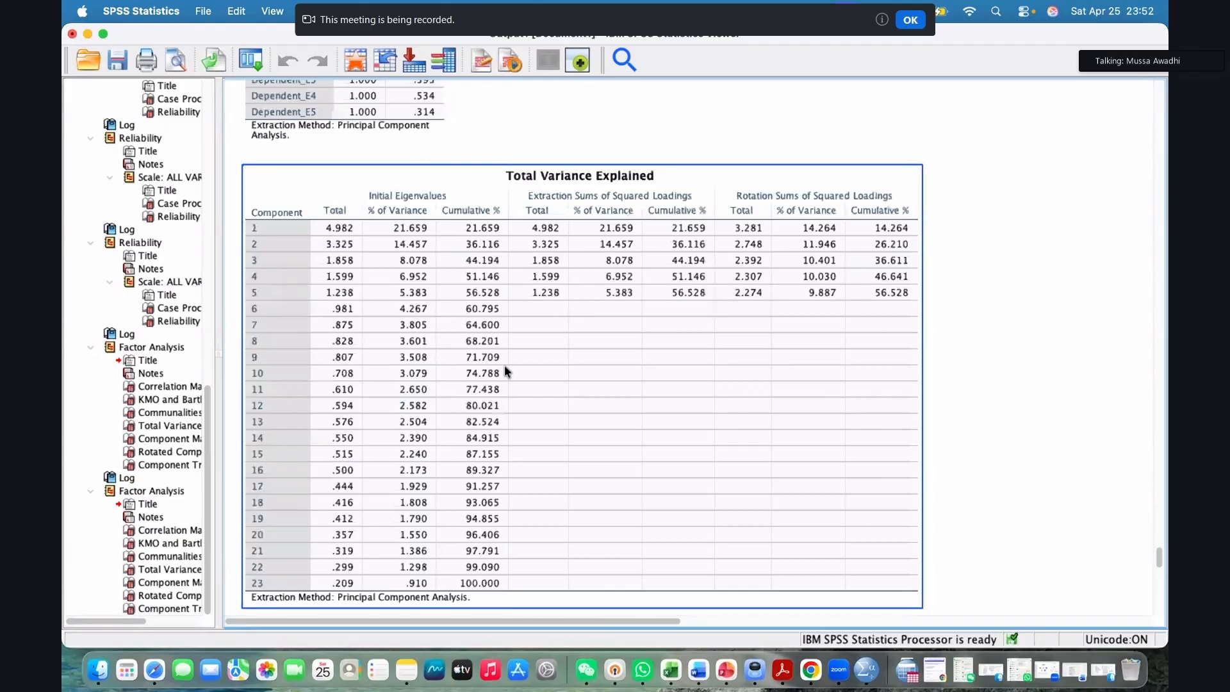
scroll(505, 370, up, 10)
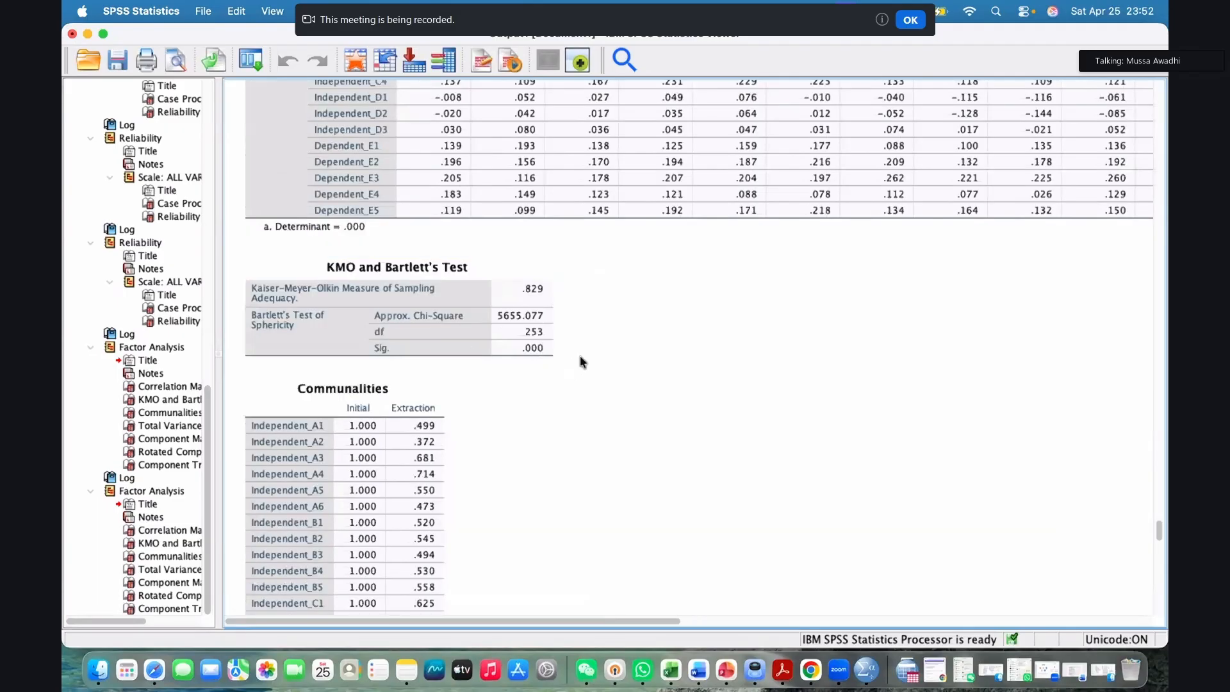
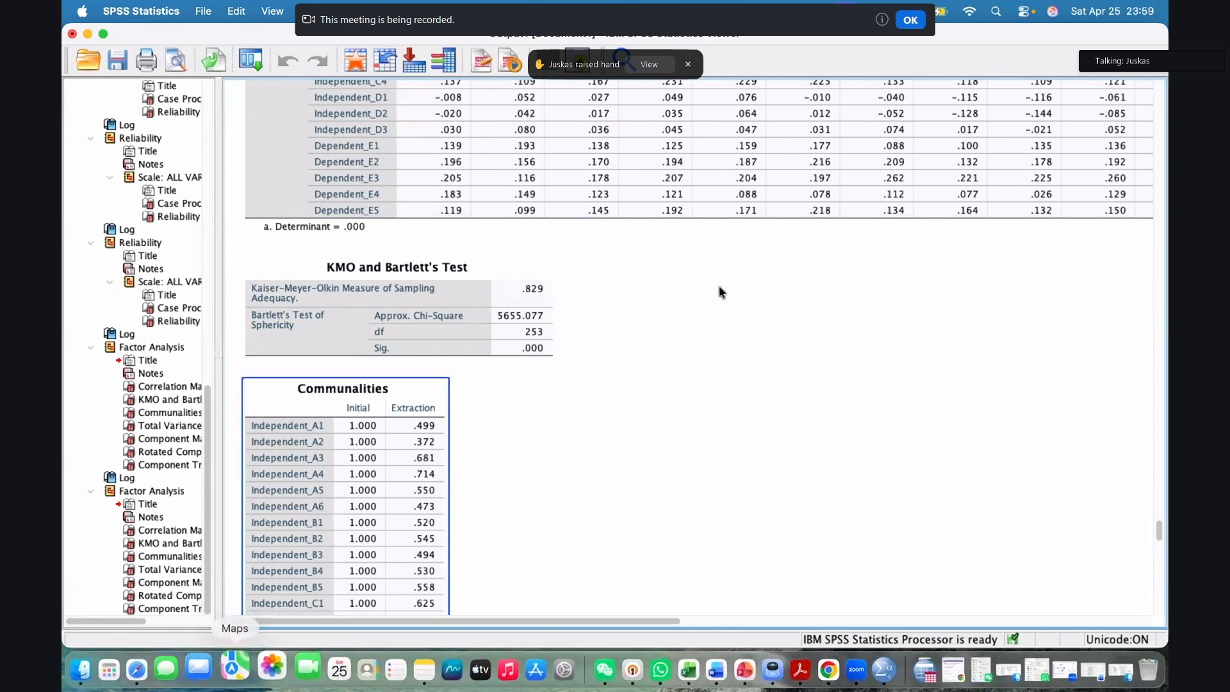
key(Up)
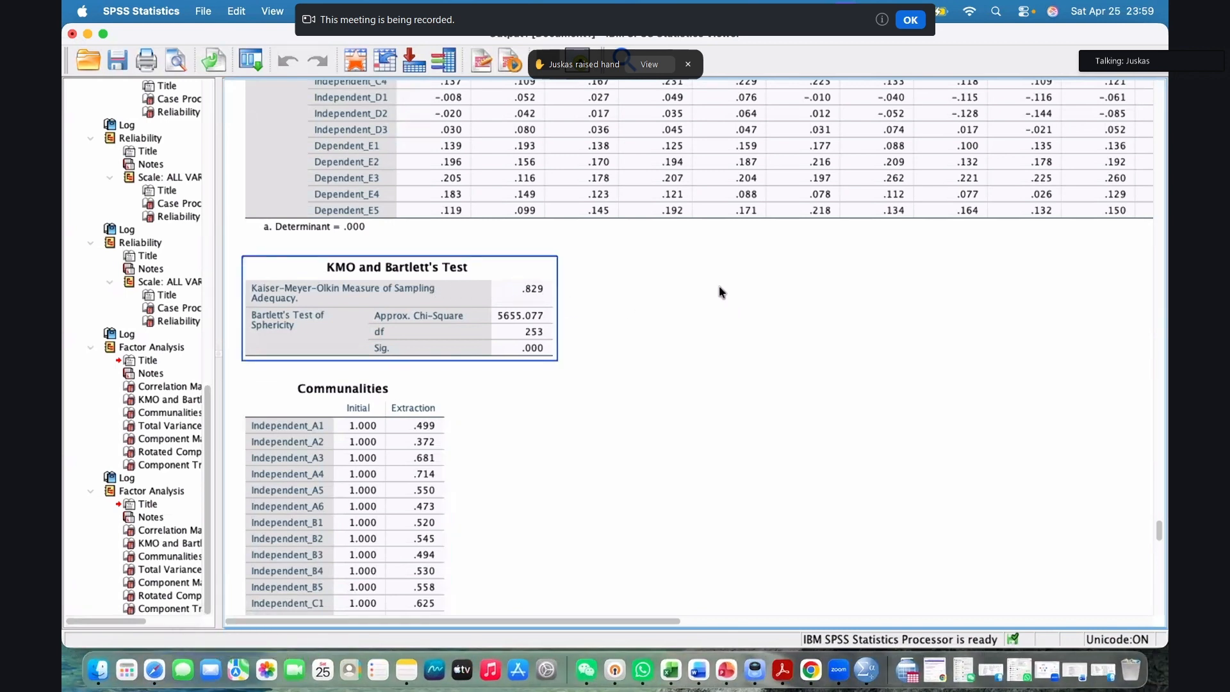